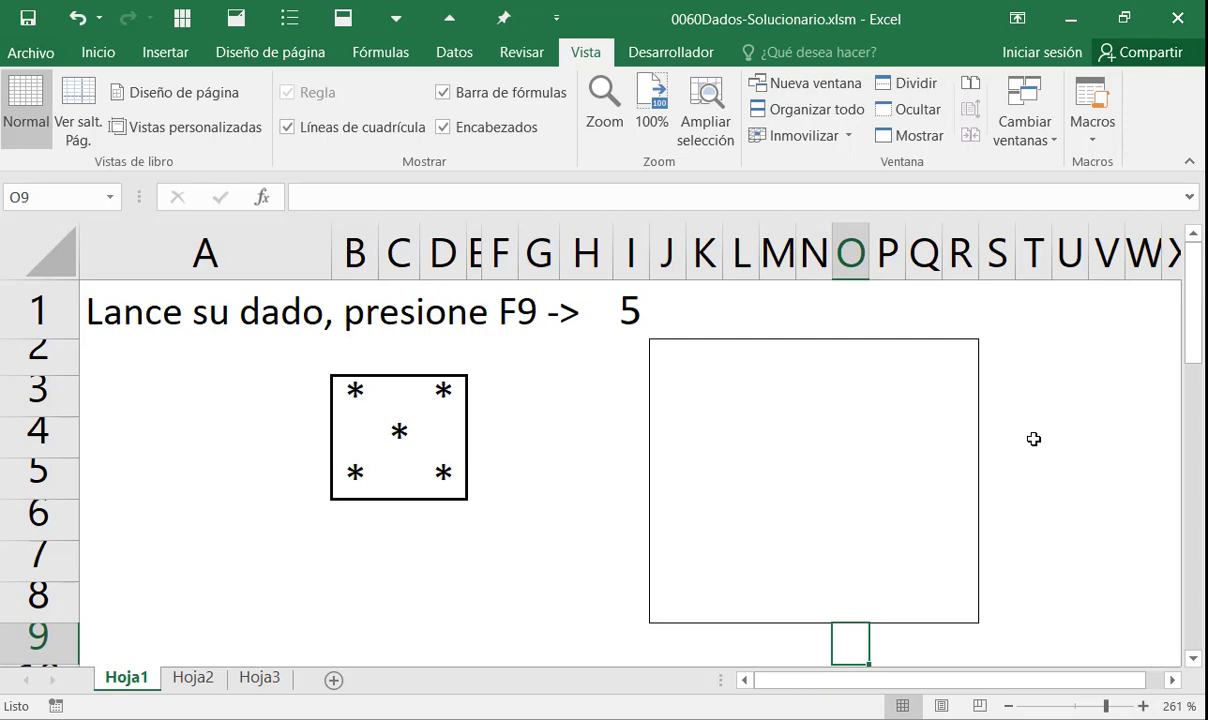
Step: Recalculate the sheet several times to test the random die roll and its asterisk display
key("F9")
key("F9")
key("F9")
key("F9")
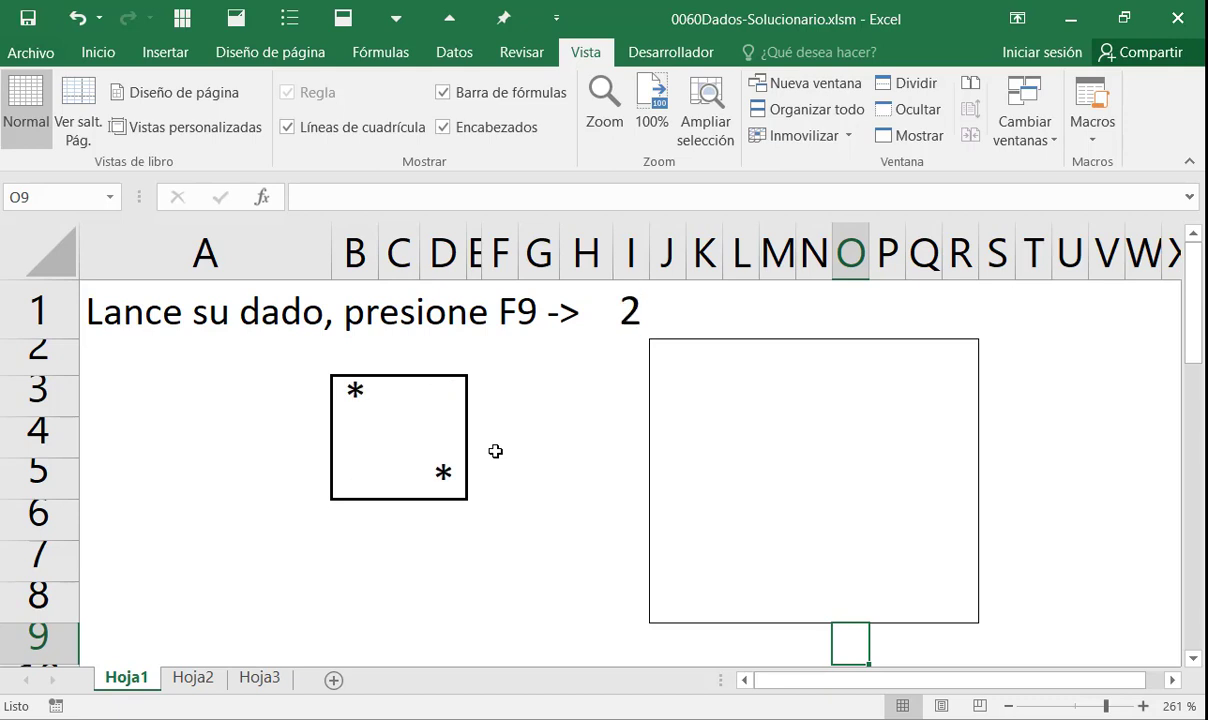
key("F9")
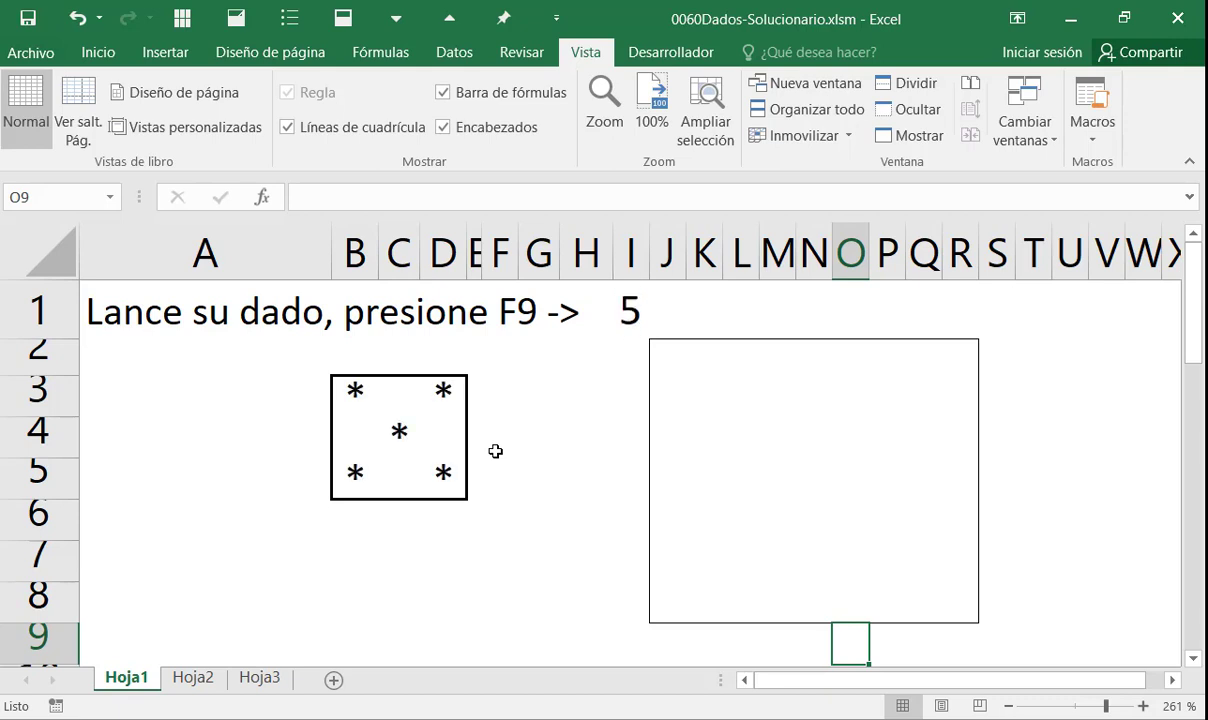
key("F9")
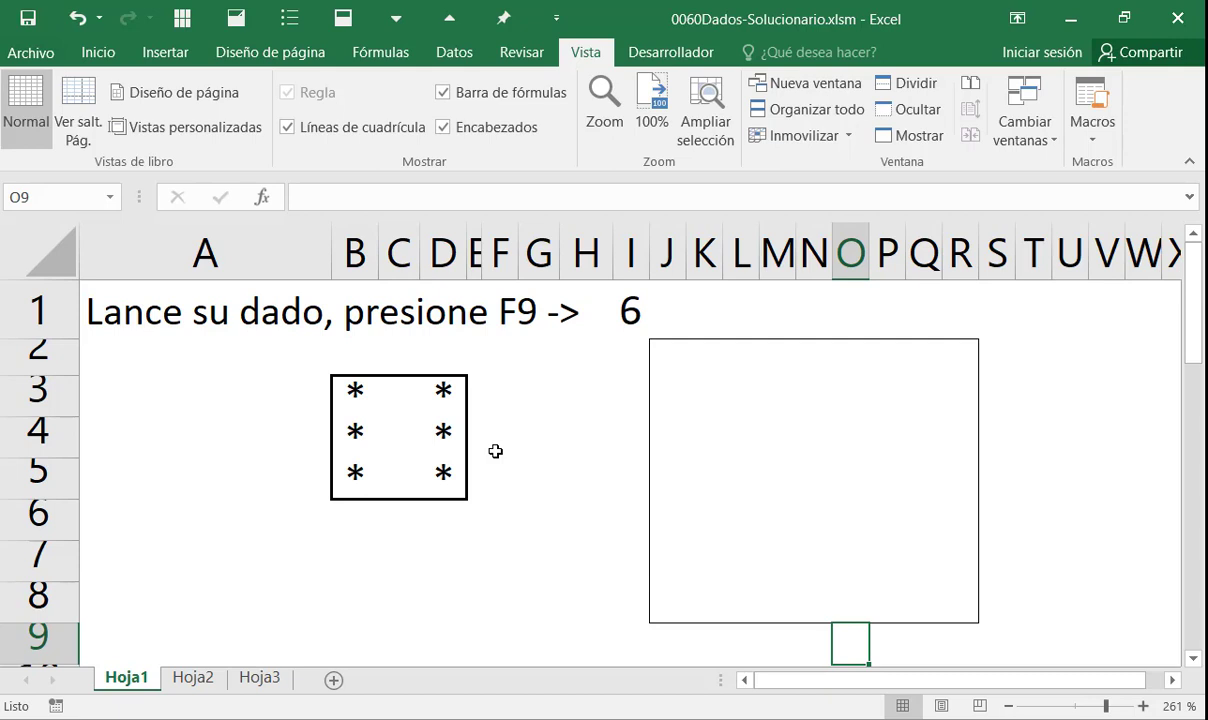
key("F9")
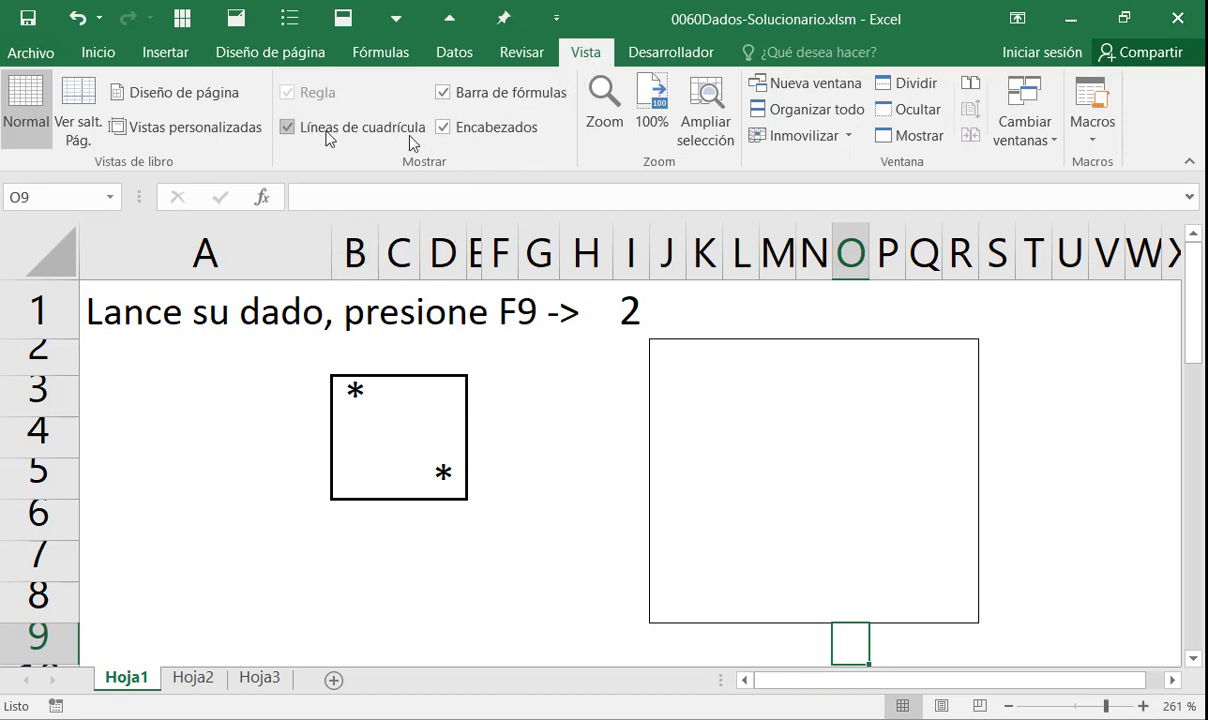
Step: Hide the formula bar, the row and column headings, and the gridlines on Hoja1
left_click(443, 92)
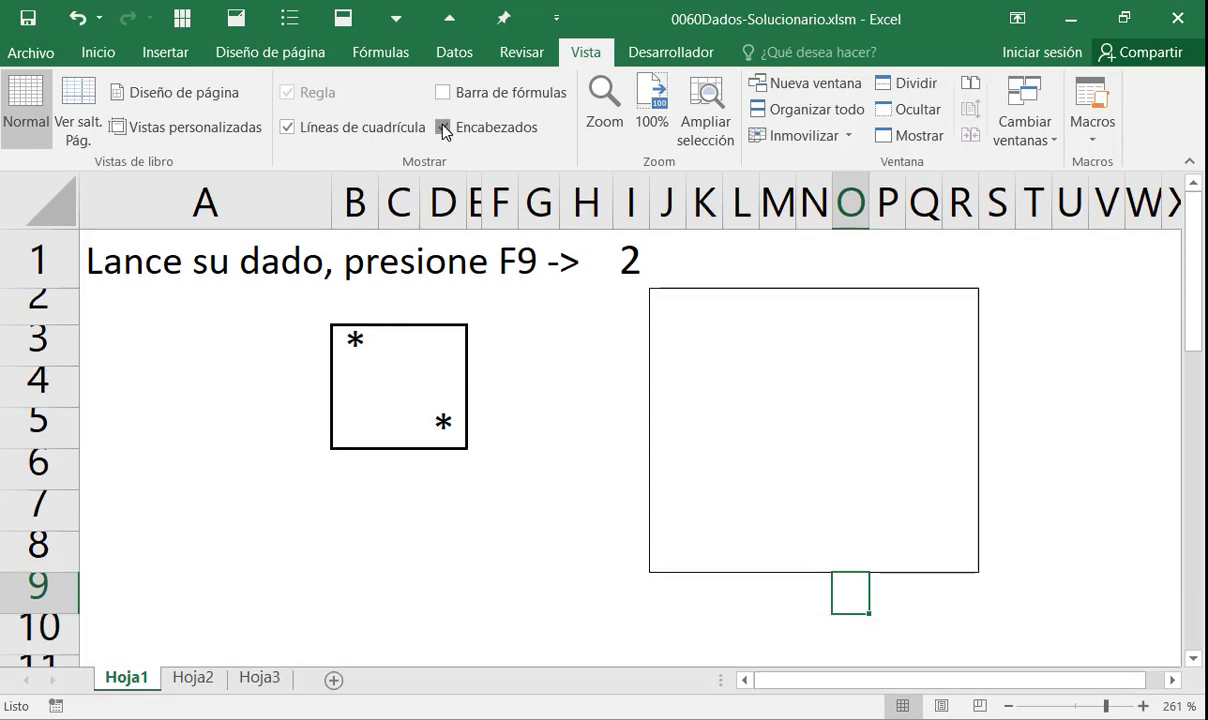
left_click(443, 127)
left_click(288, 130)
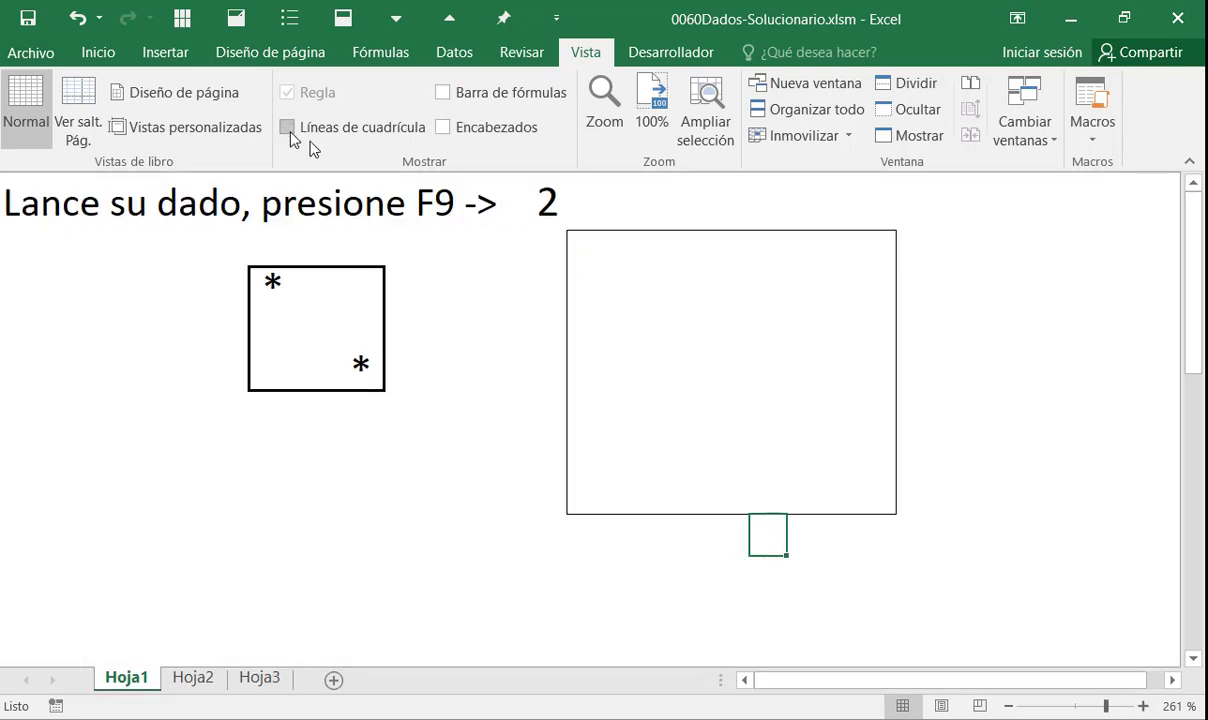
left_click(495, 285)
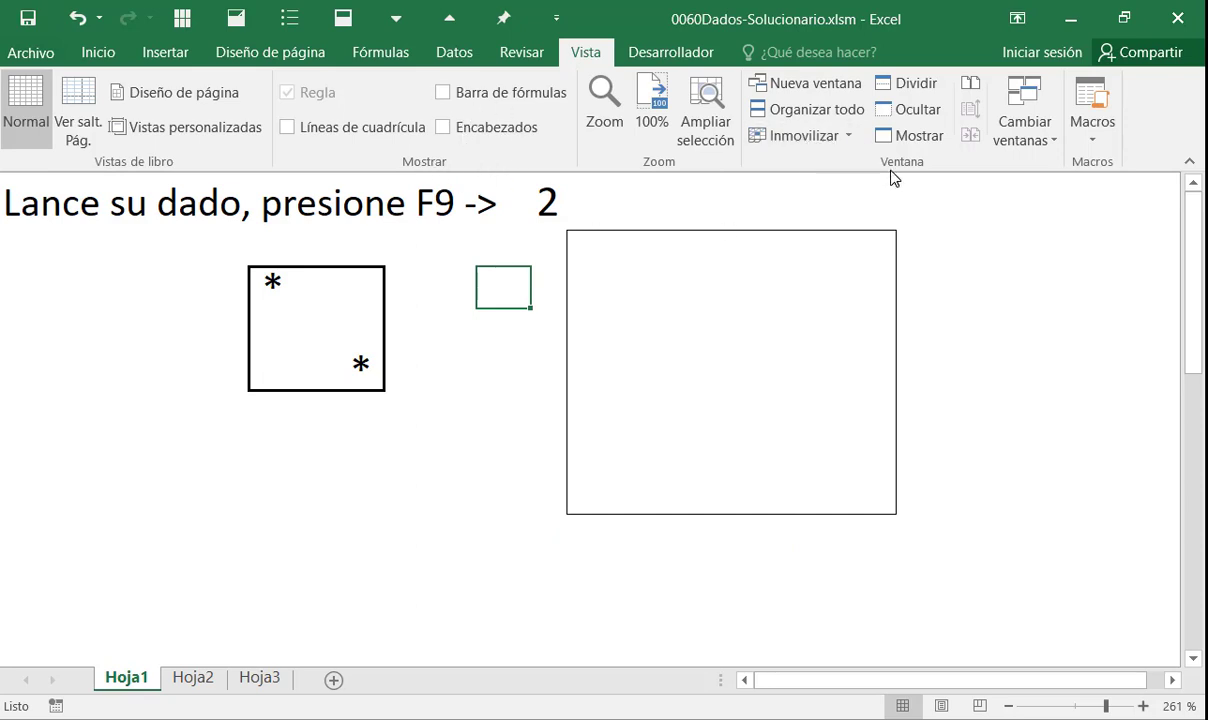
Step: Set the ribbon to hide automatically so the worksheet fills the screen
left_click(1018, 22)
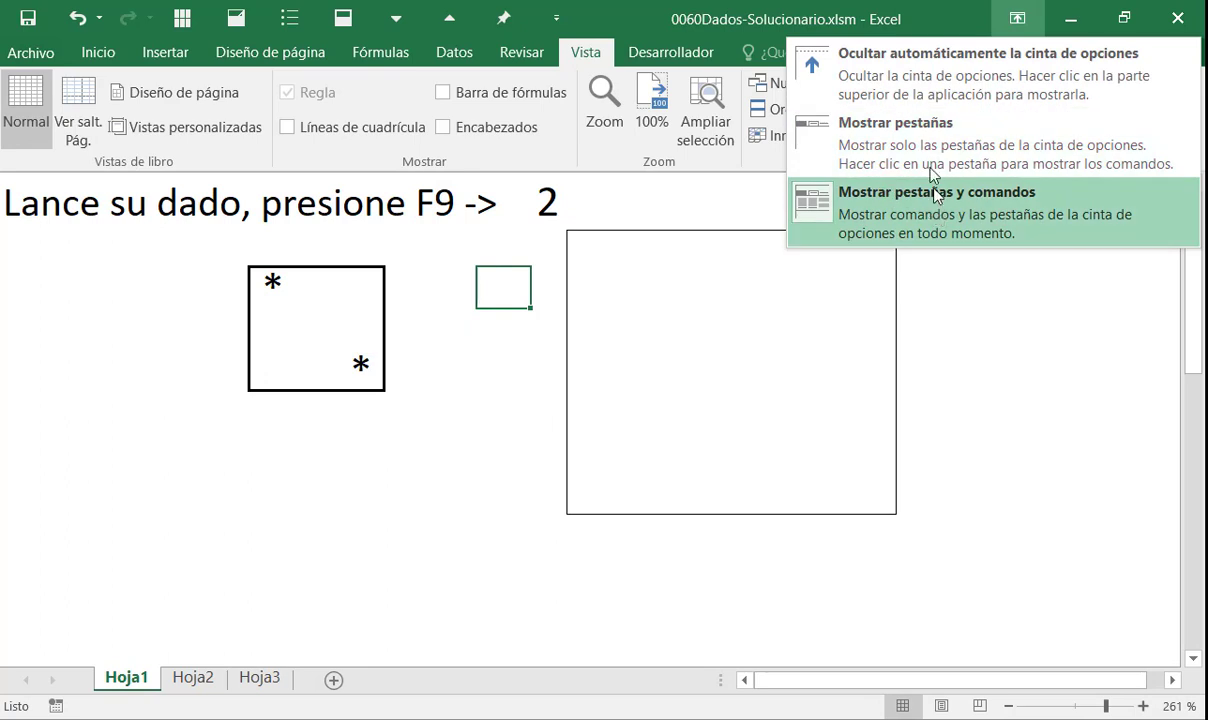
left_click(873, 80)
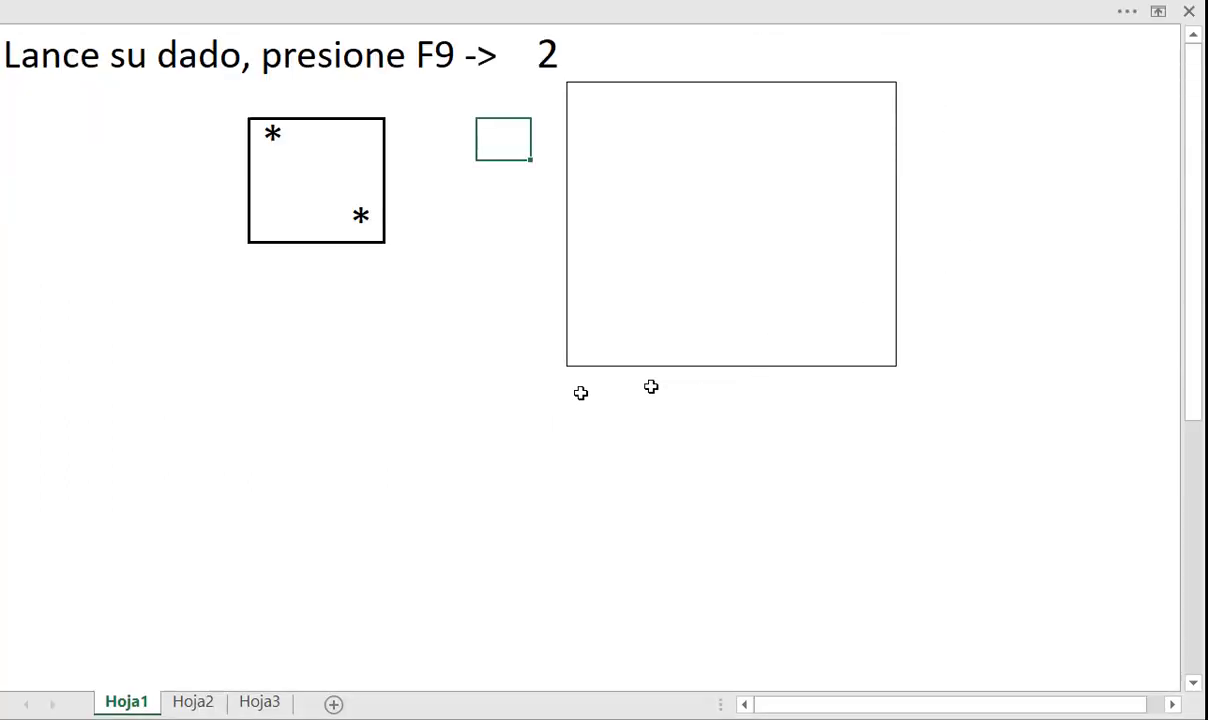
left_click(493, 340)
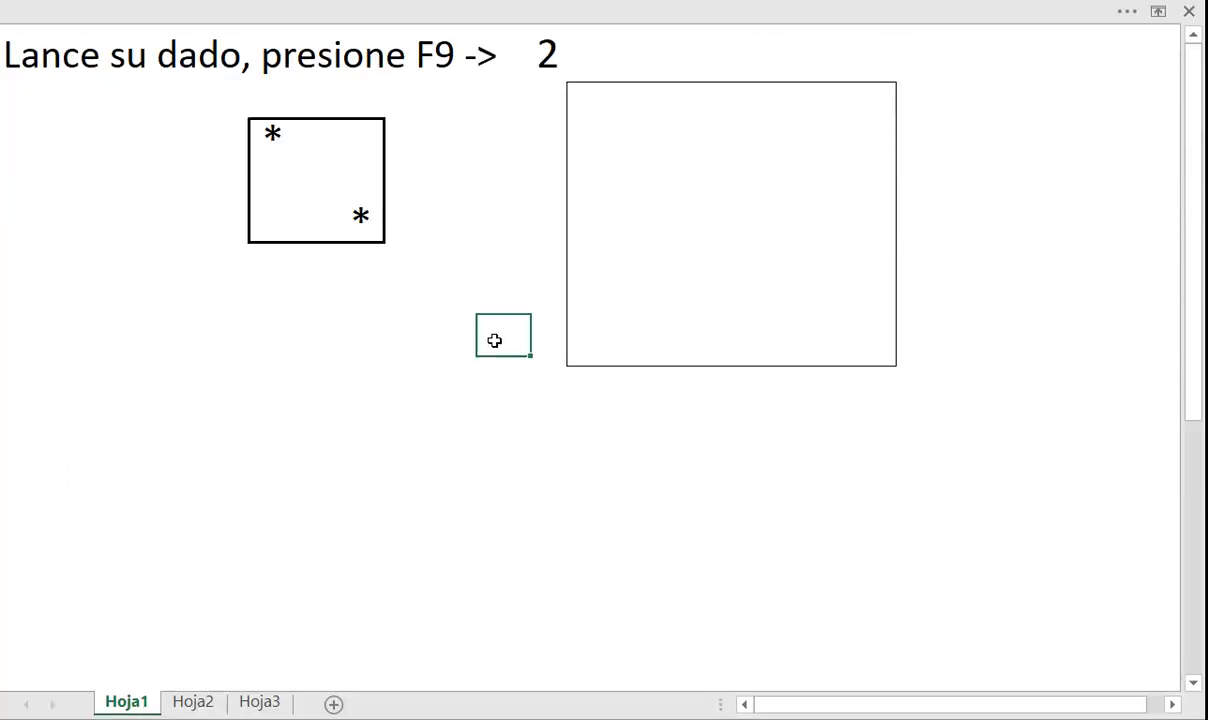
Step: Enter an asterisk in the centre cell of the large empty box, N5, as the middle dot of the die
left_click(588, 152)
left_click(613, 124)
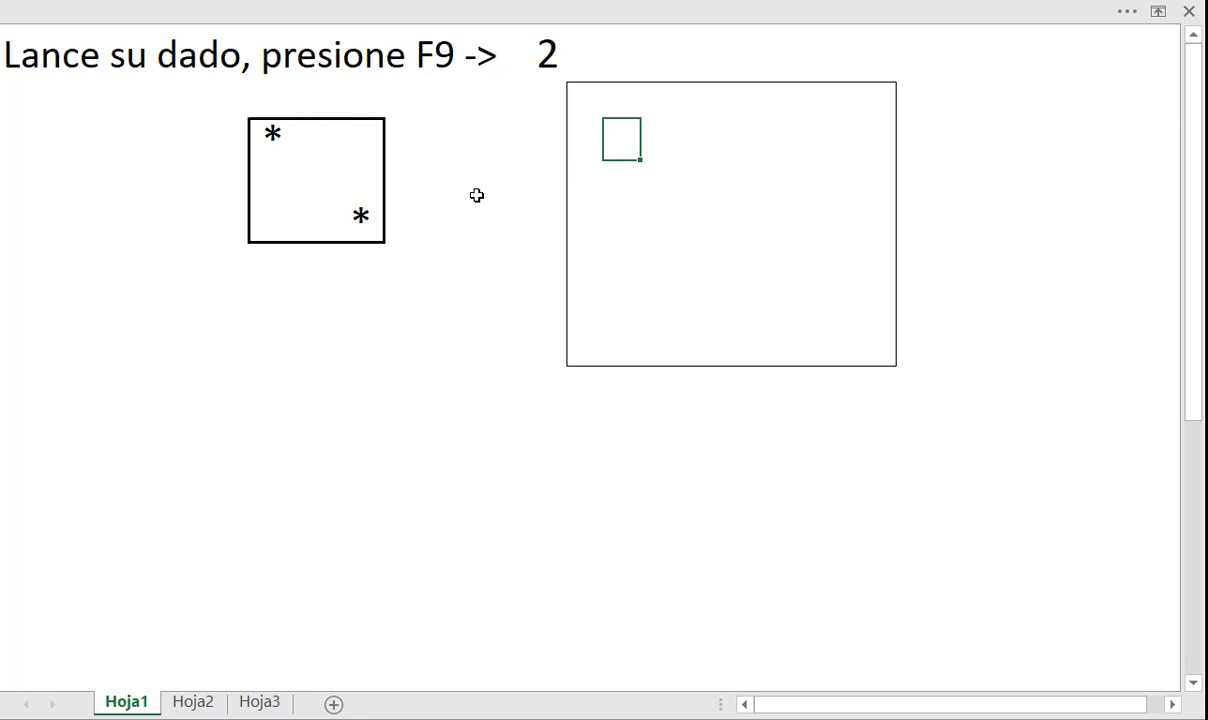
key("Down")
key("Down")
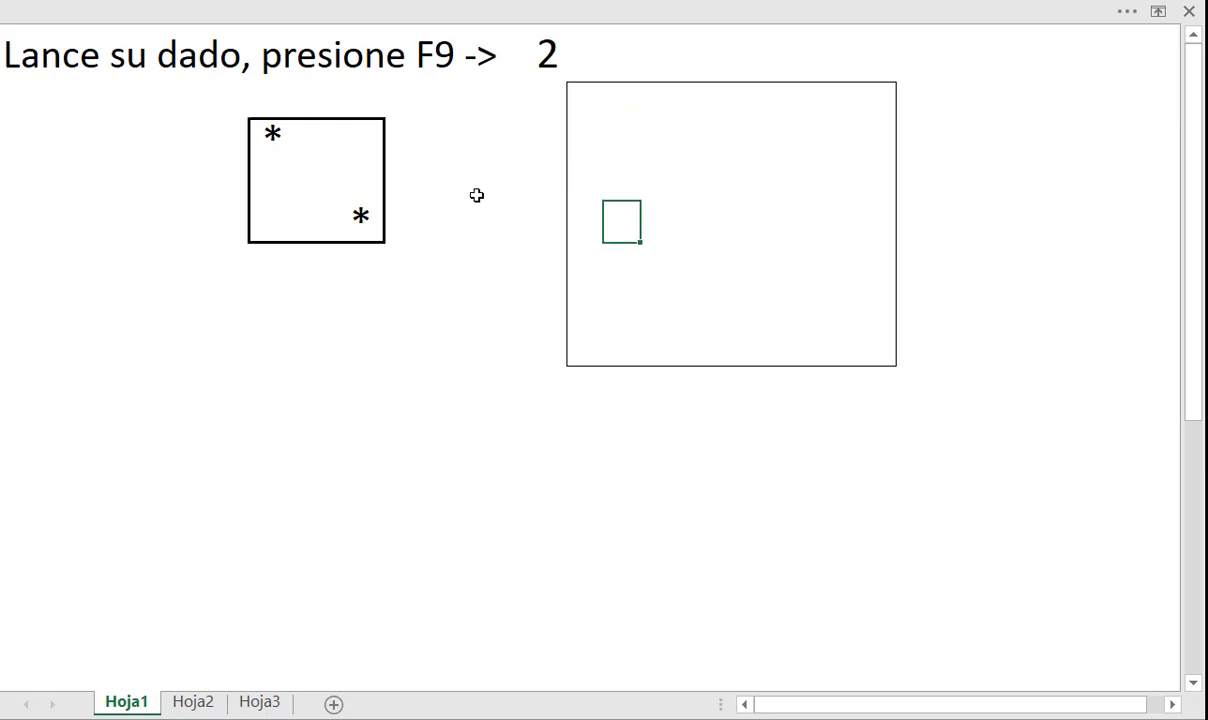
key("Right")
key("Right")
key("Right")
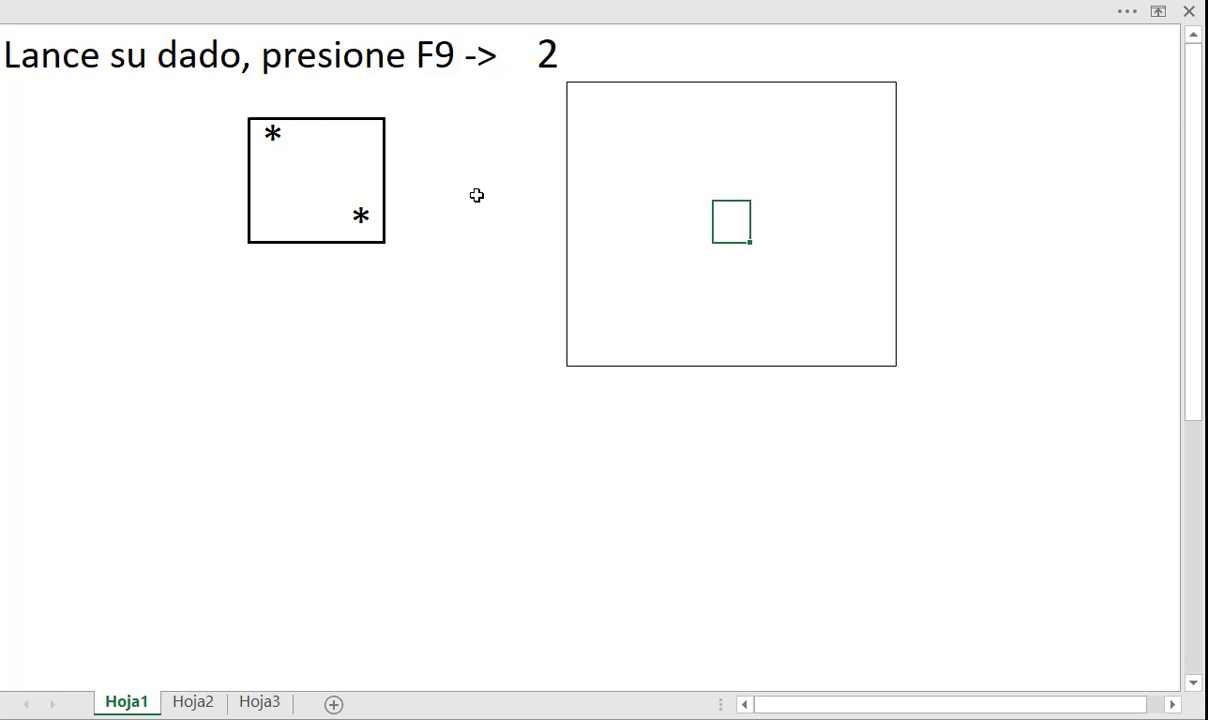
type("*")
key("Right")
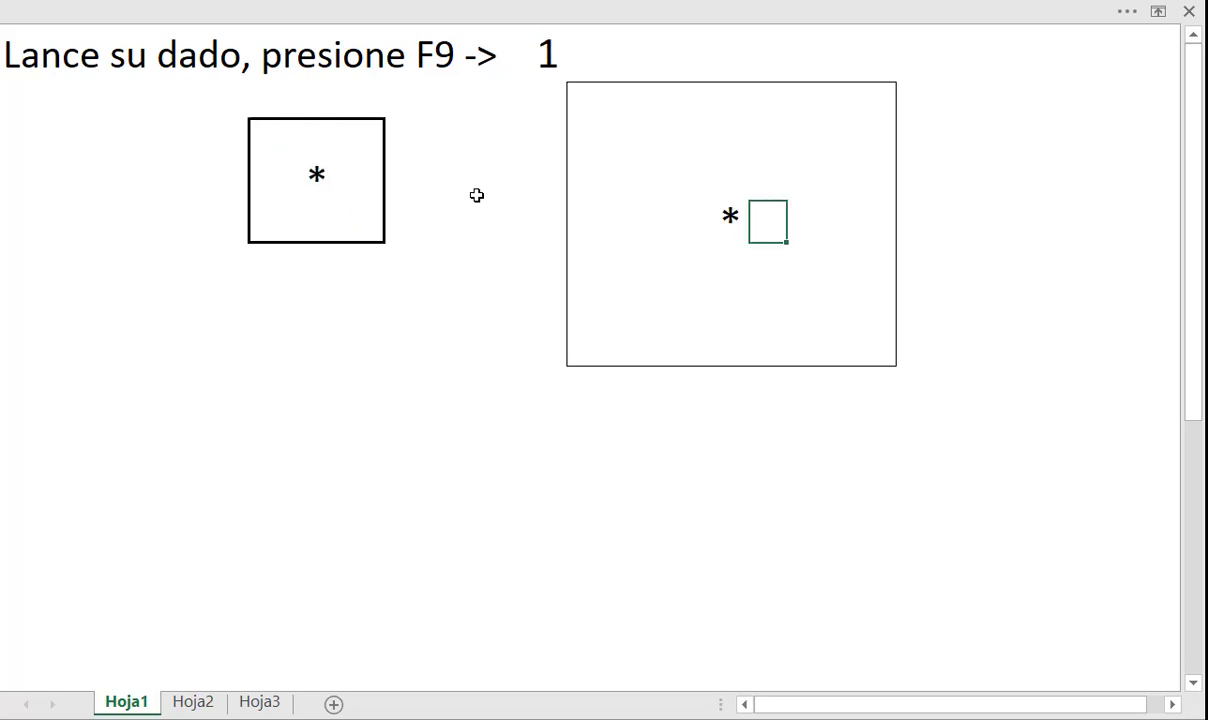
Step: Enter an asterisk two rows above the centre dot of the large box, in cell N3
key("Left")
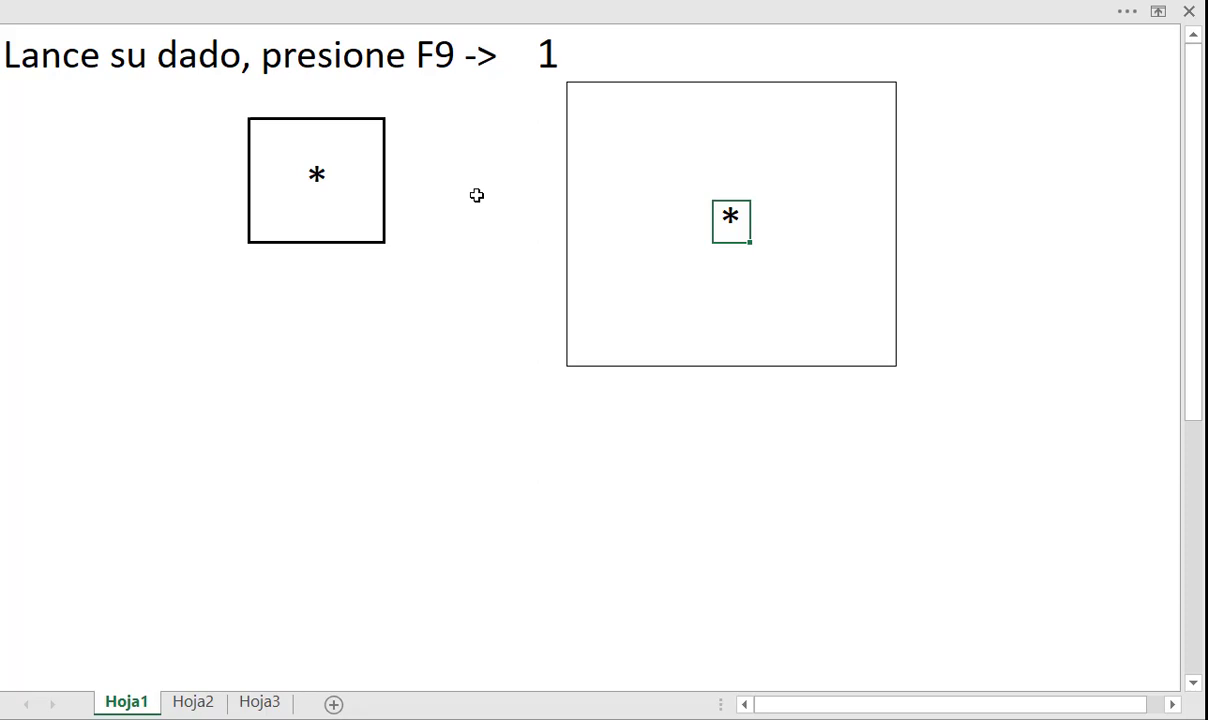
key("Left")
key("Left")
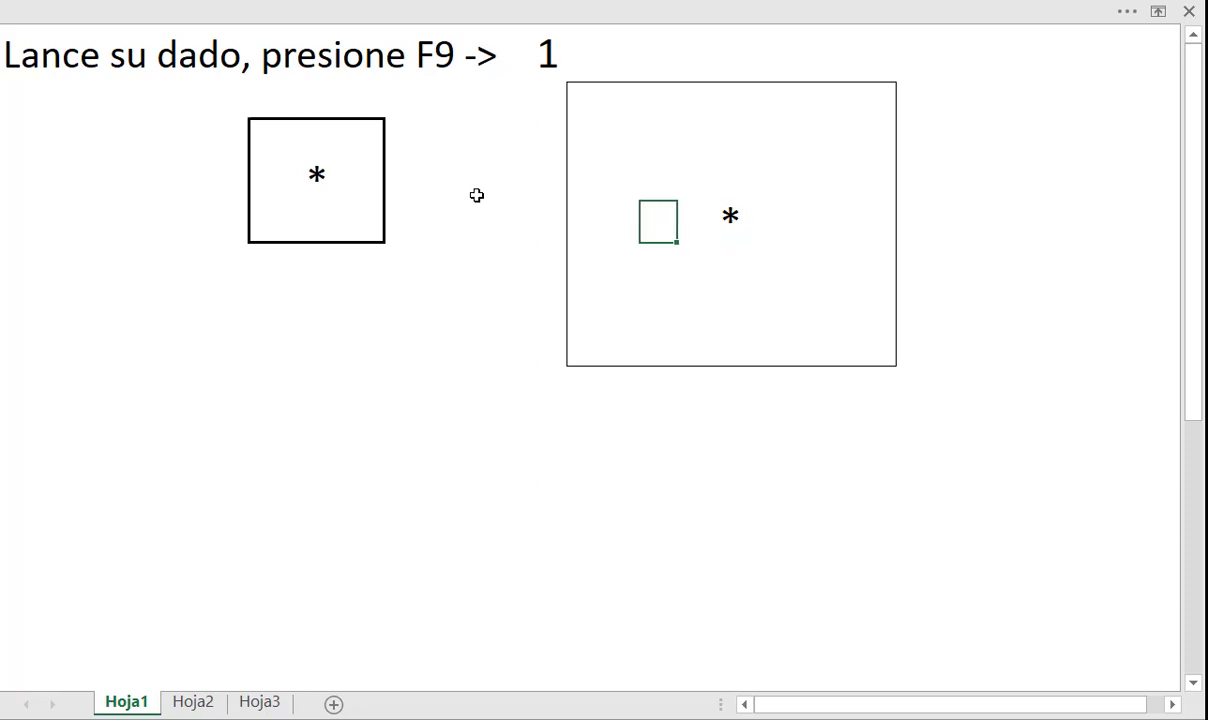
key("Left")
key("Right")
key("Right")
key("Right")
key("Right")
key("Left")
key("Up")
key("Up")
key("Up")
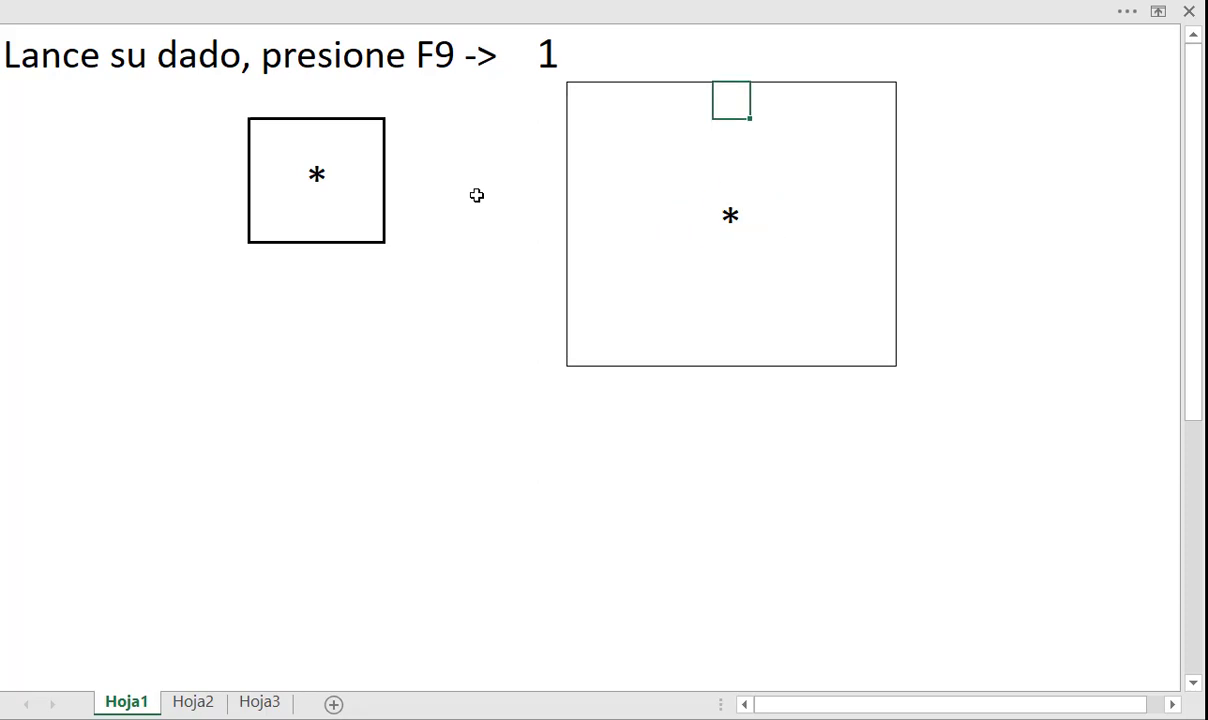
key("Down")
type("*")
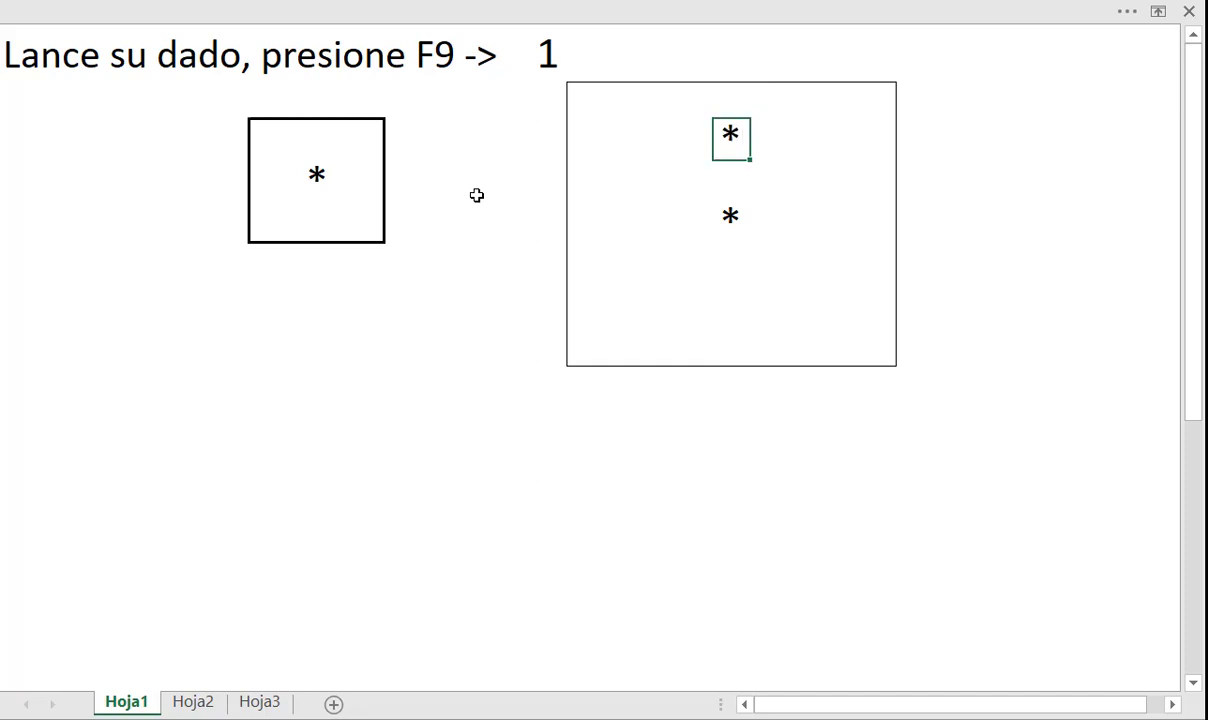
Step: Enter an asterisk two rows below the centre dot of the large box, in cell N7
key("Down")
key("Down")
key("Down")
key("Down")
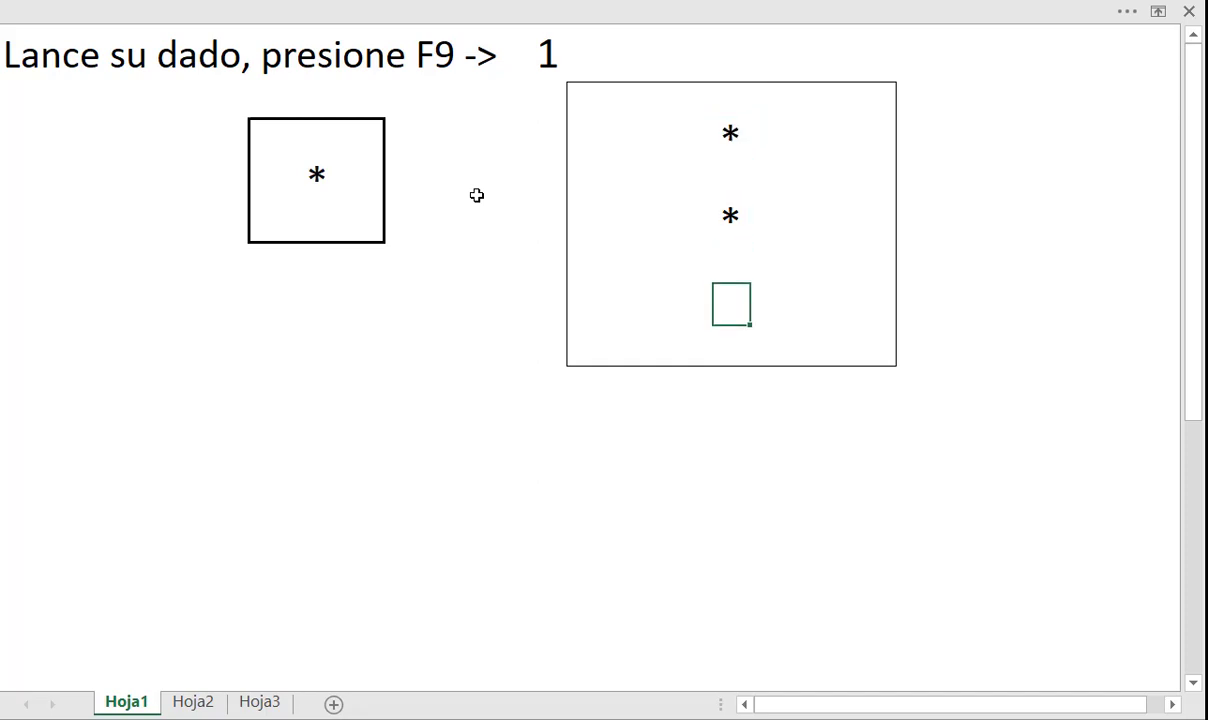
type("*")
Step: Enter an asterisk three columns before the centre dot of the large box, in cell K5
key("Up")
key("Up")
key("Up")
key("Down")
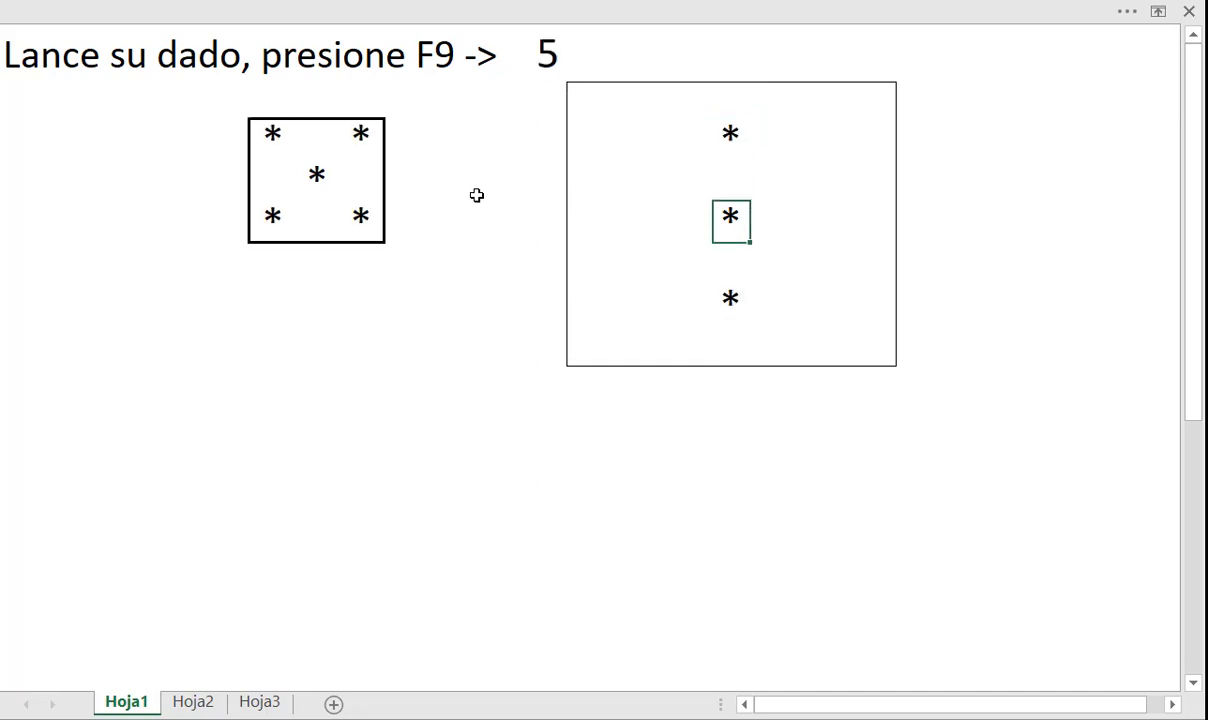
key("Left")
key("Left")
key("Left")
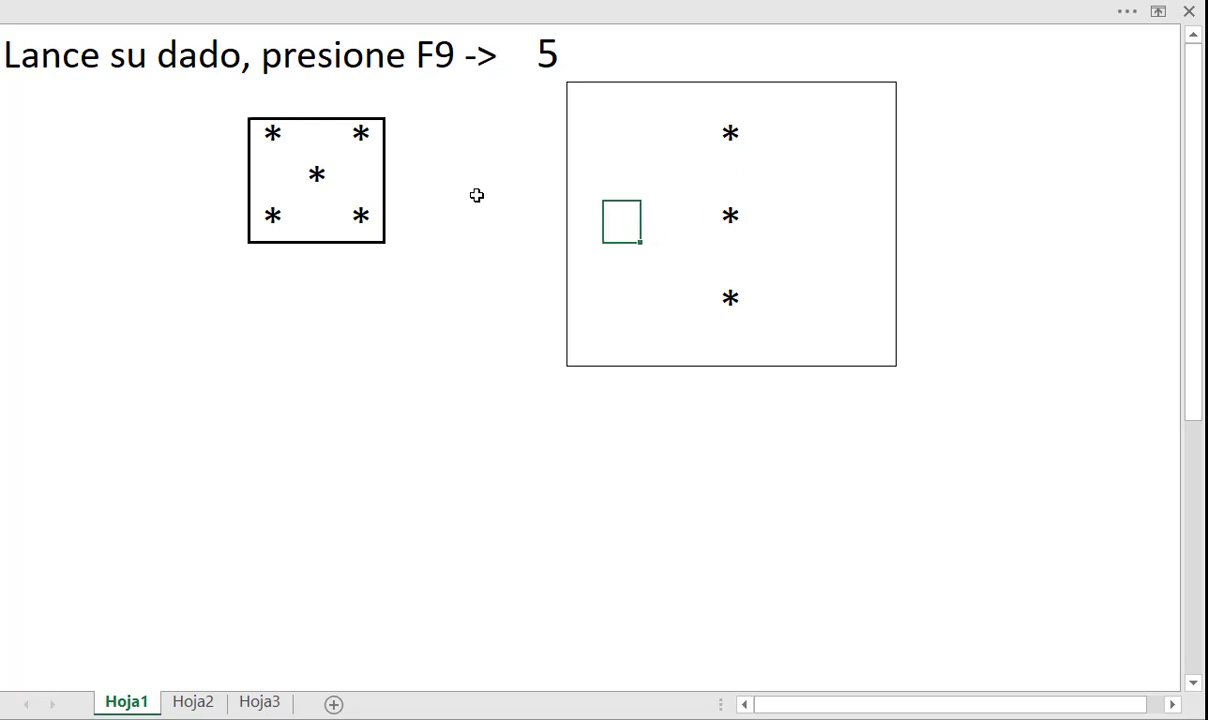
type("*")
Step: Enter an asterisk three columns after the centre dot of the large box, in cell Q5
key("Right")
key("Right")
key("Right")
key("Right")
key("Right")
key("Right")
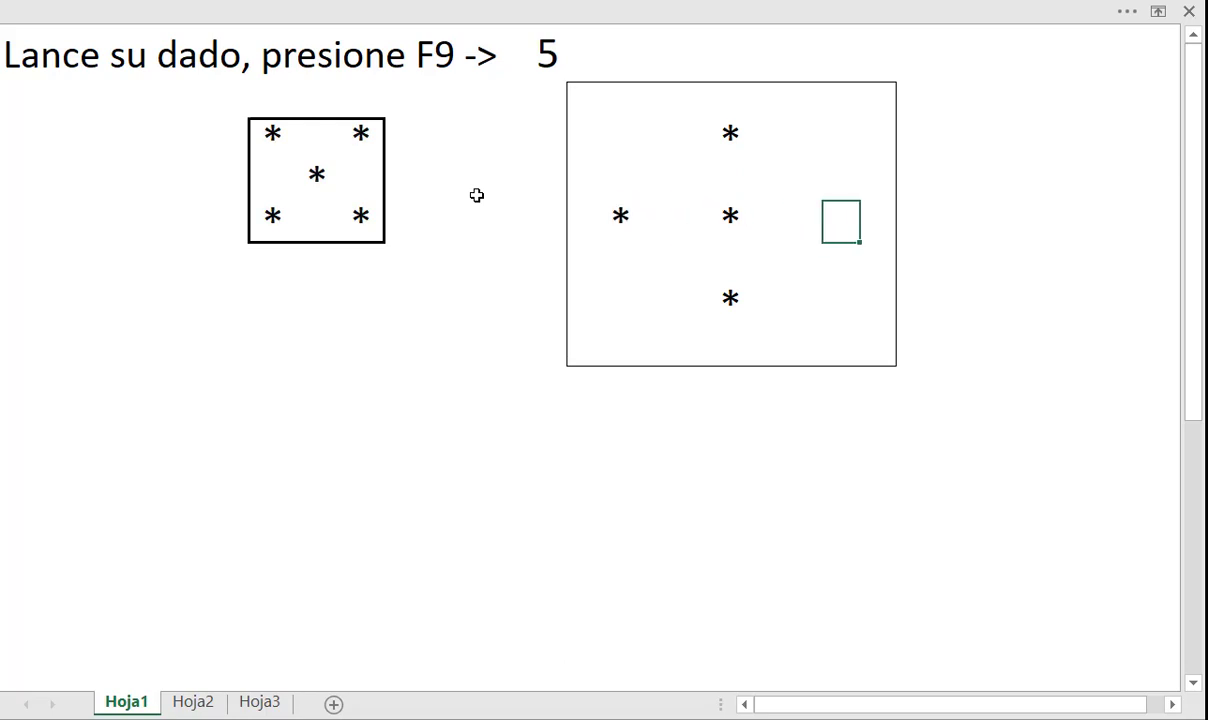
type("*")
Step: Label the centre dot with the text (1,3,5) in the cell directly below it, N6
key("Down")
key("Left")
key("Left")
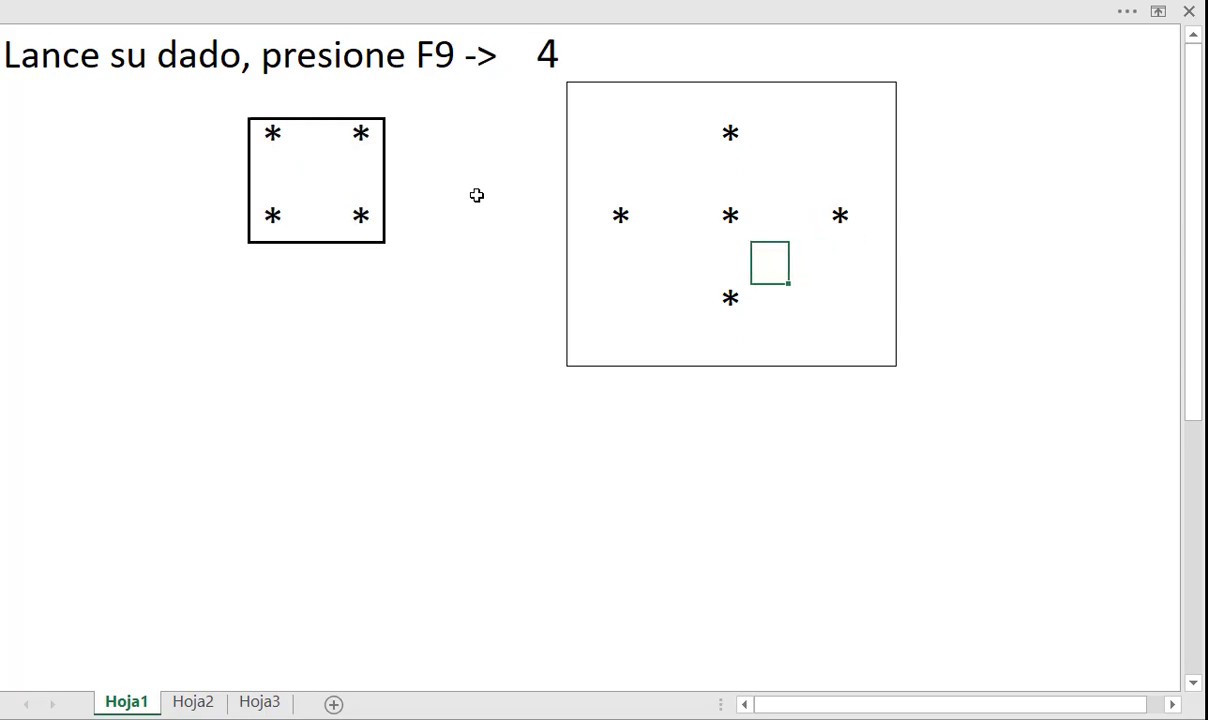
key("Left")
key("Up")
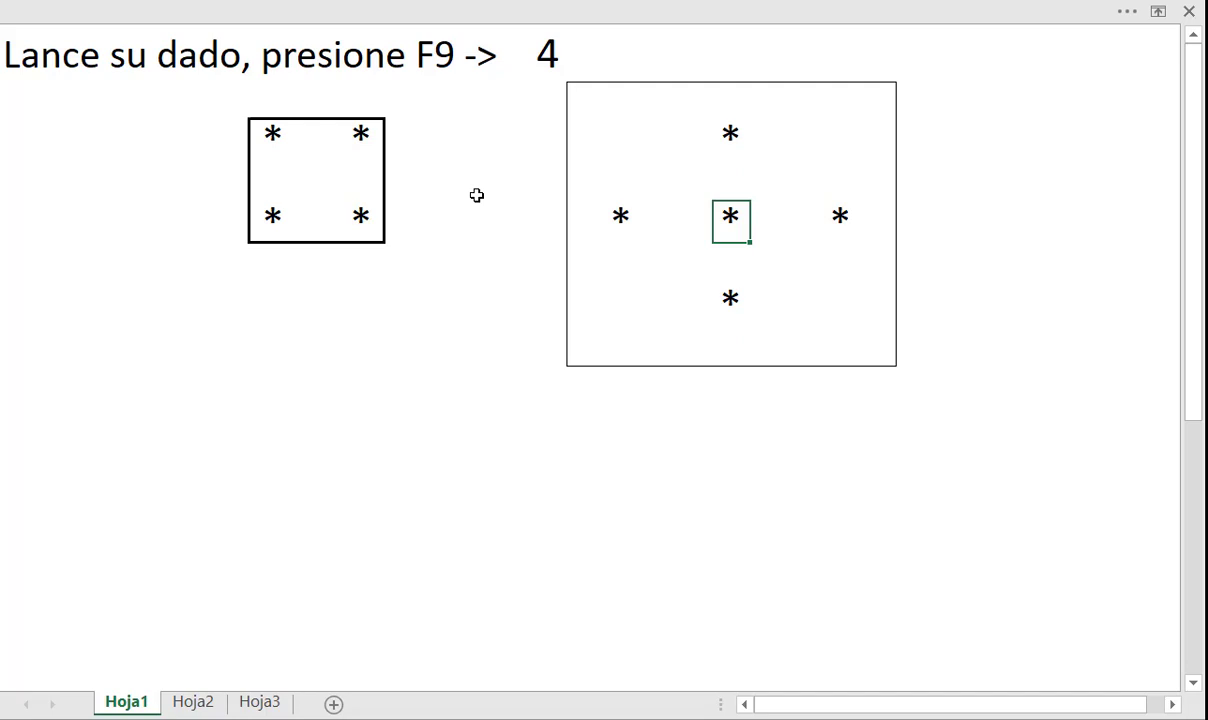
key("Up")
key("Down")
key("Down")
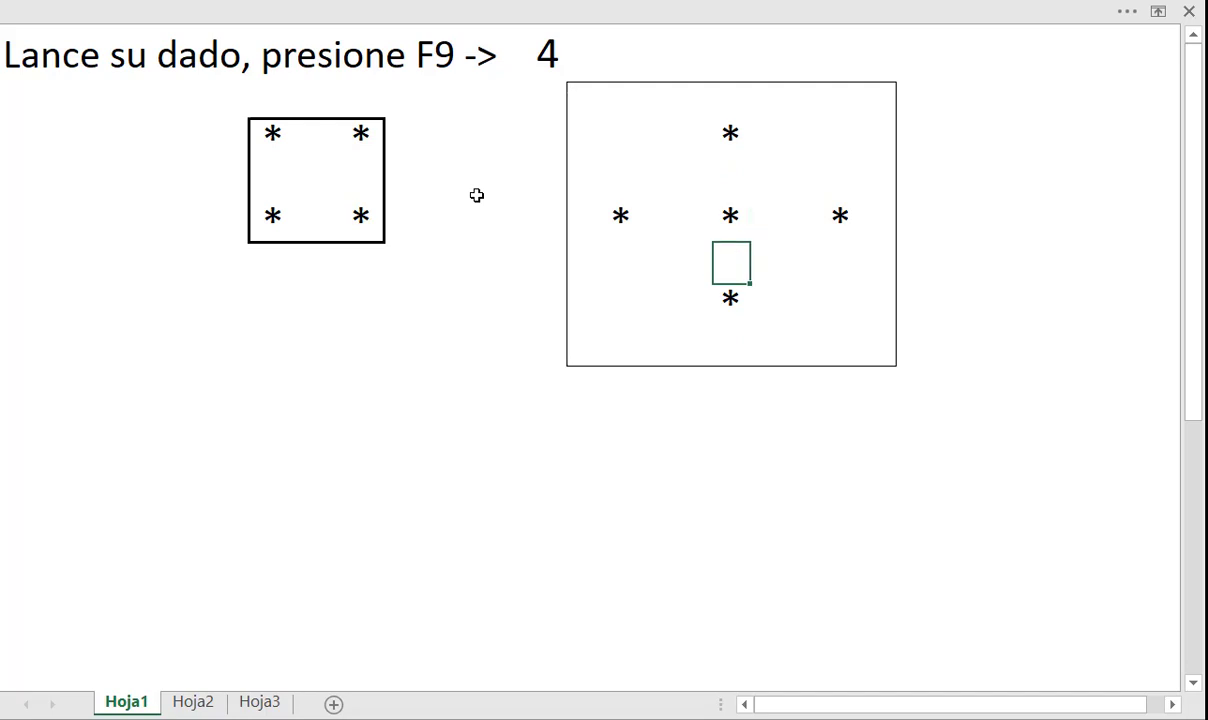
type("(1")
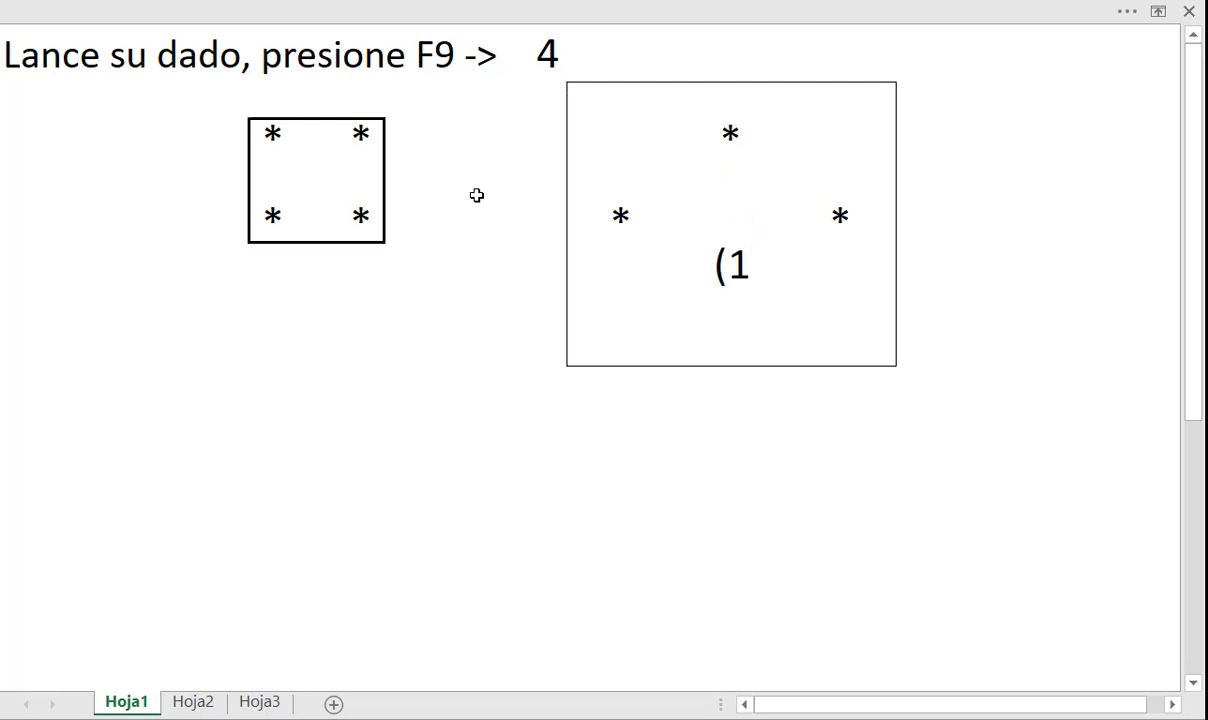
type(",")
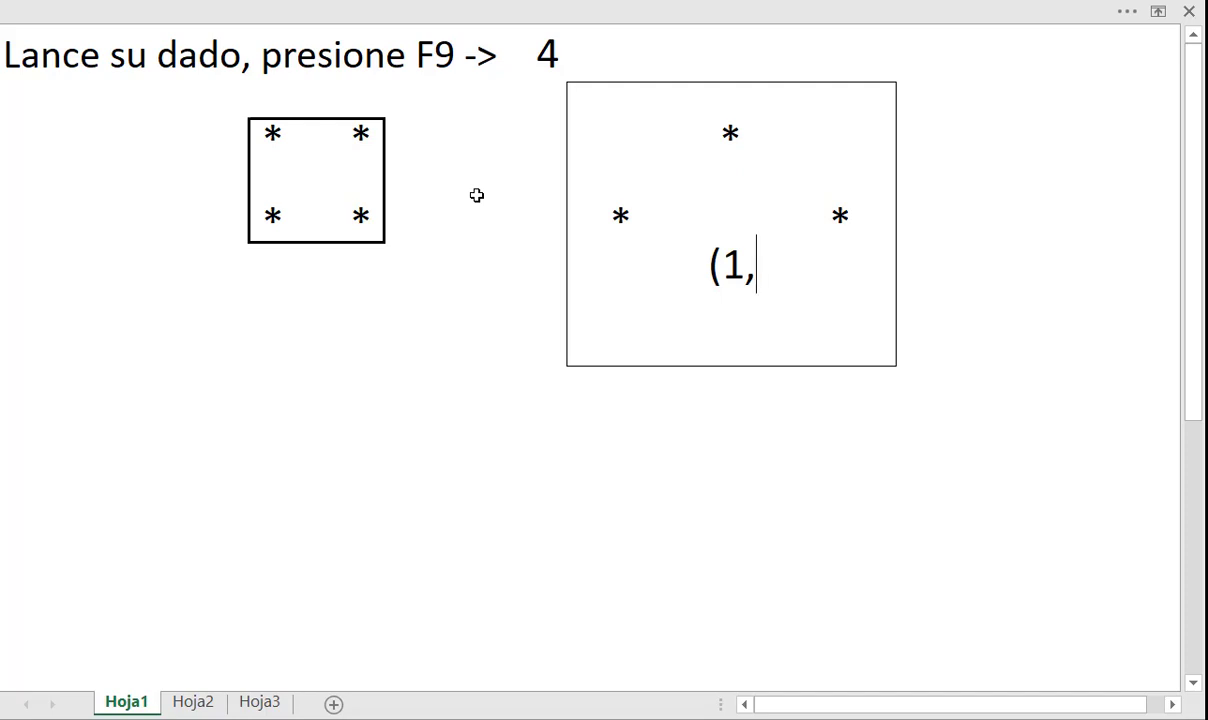
type("3,")
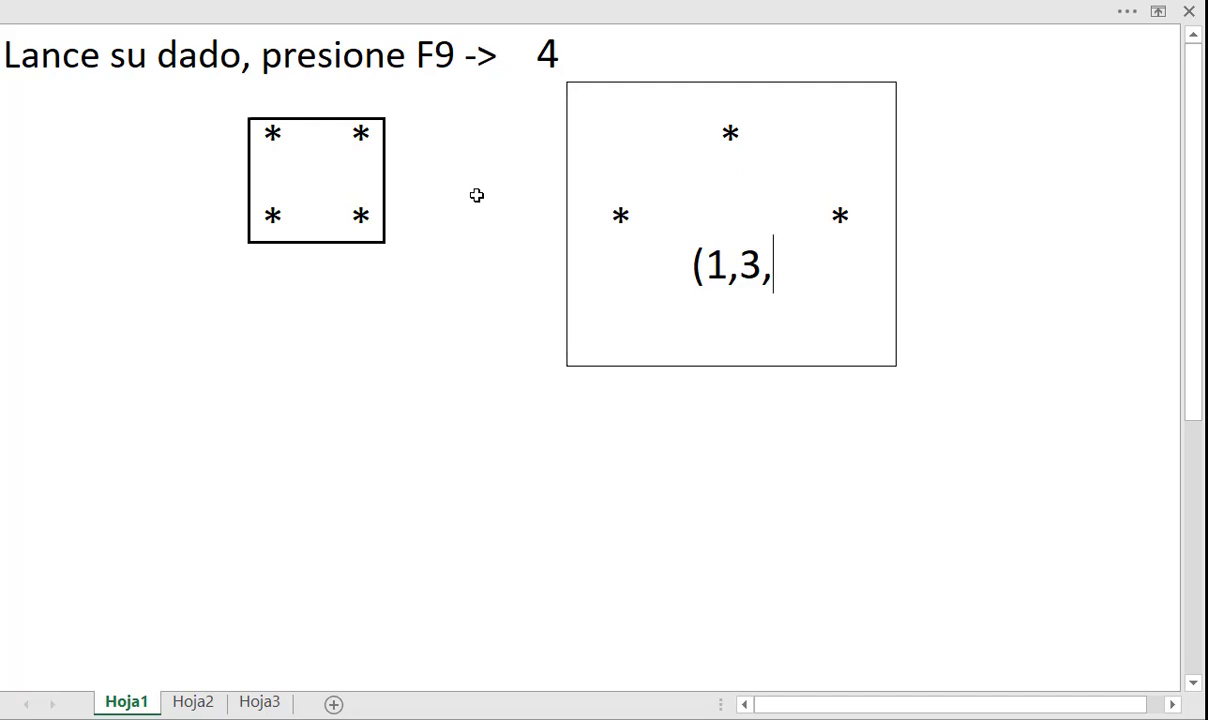
type("5")
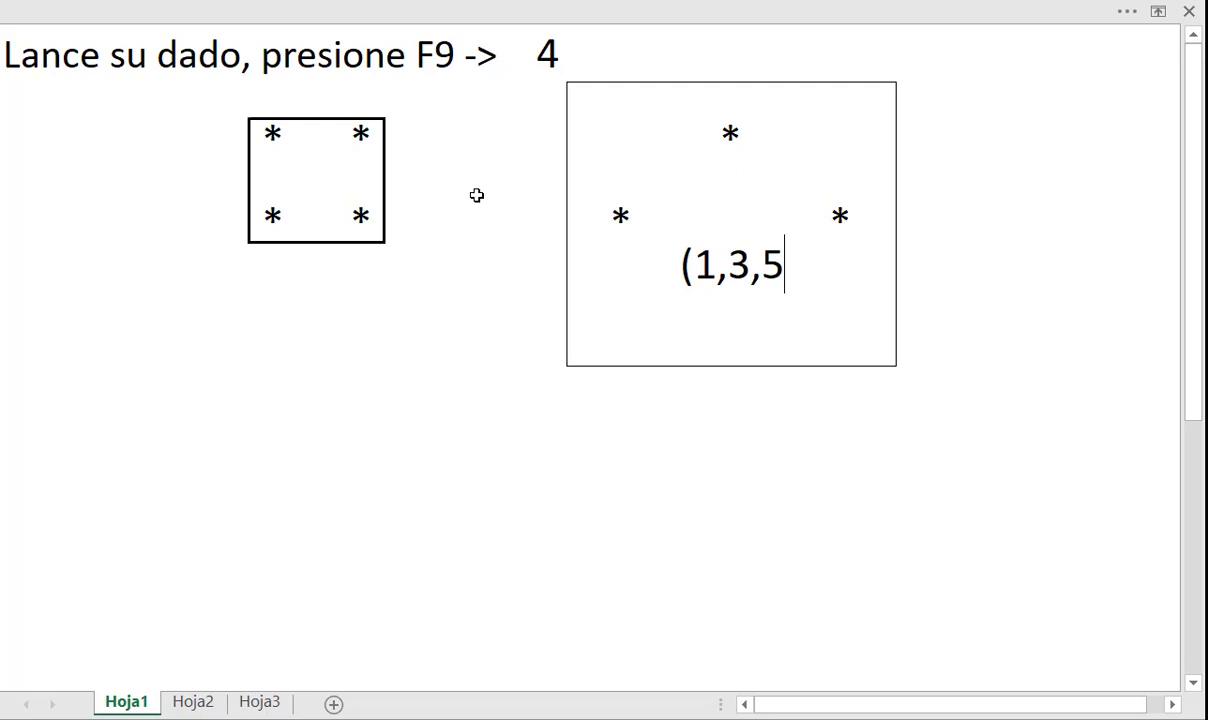
type(")")
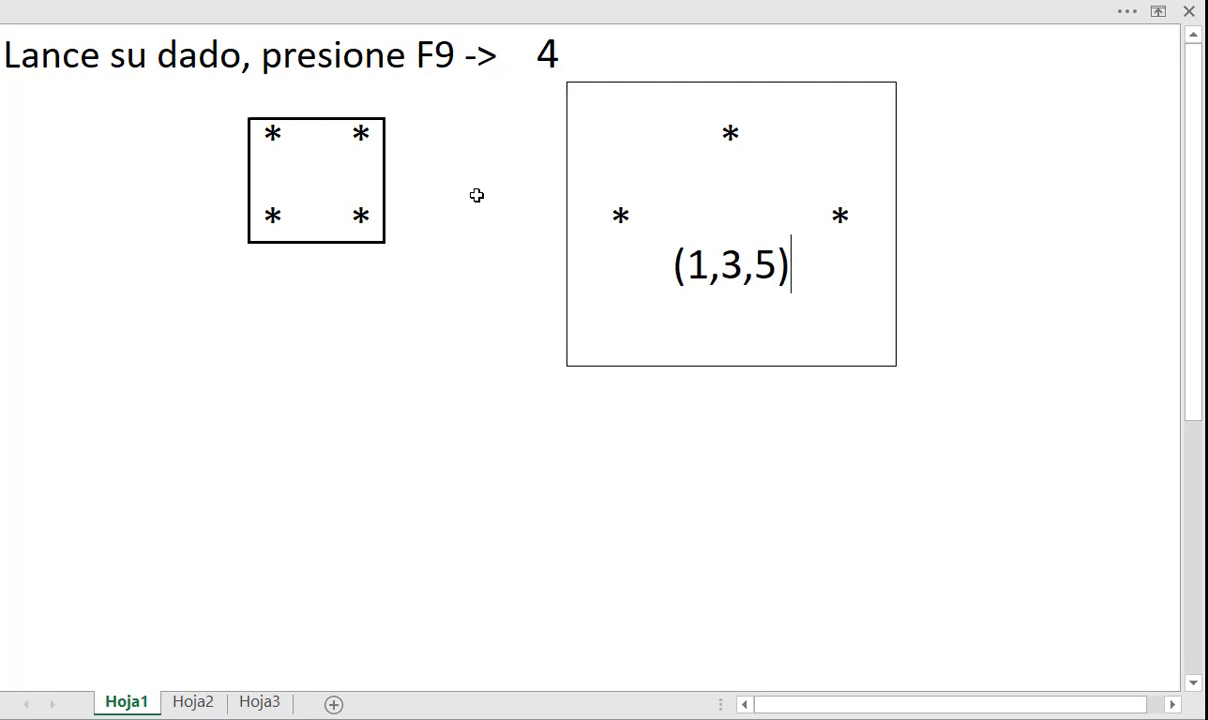
key("Return")
Step: Examine the centre dot, the dot above it and the empty corner position K3 in the large box
key("Up")
key("Left")
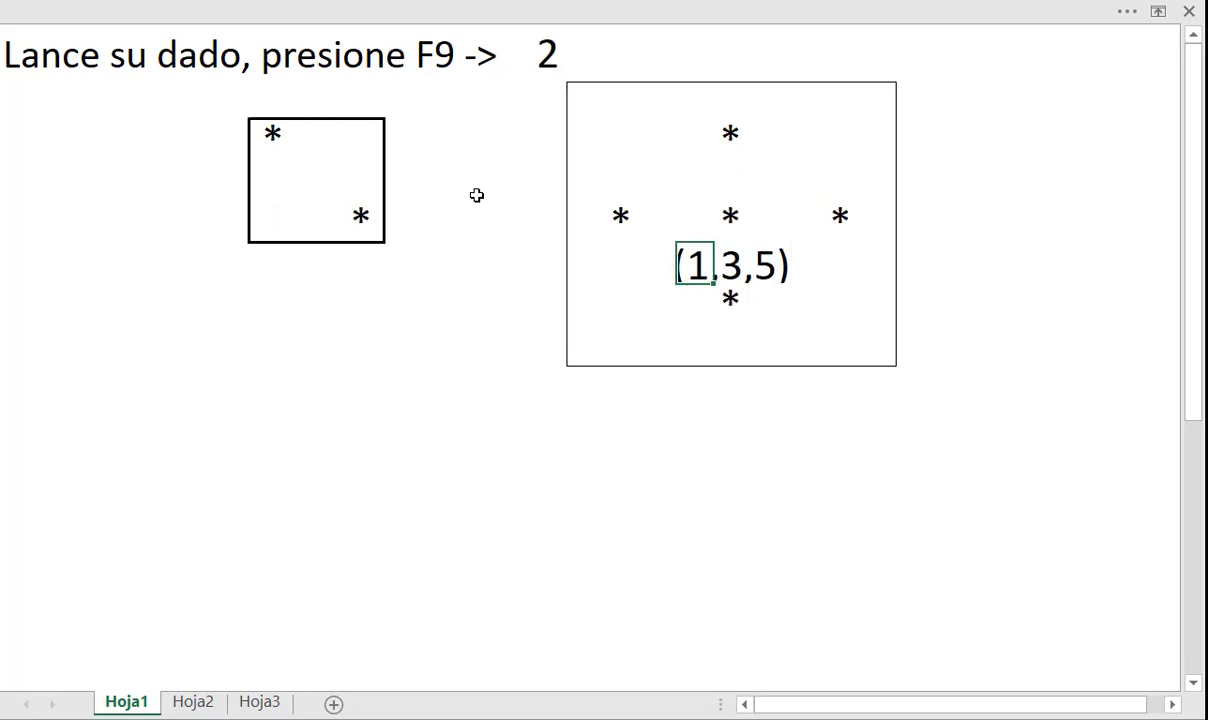
key("Right")
key("Left")
key("Up")
key("Right")
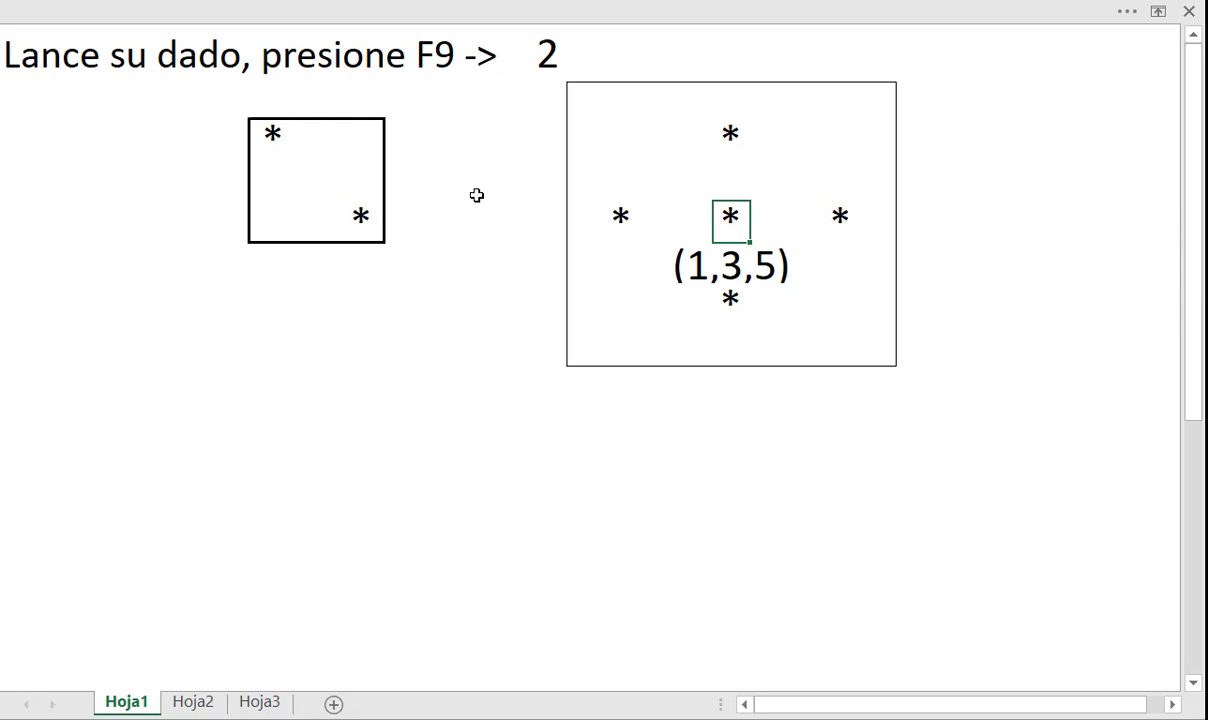
key("Up")
key("Up")
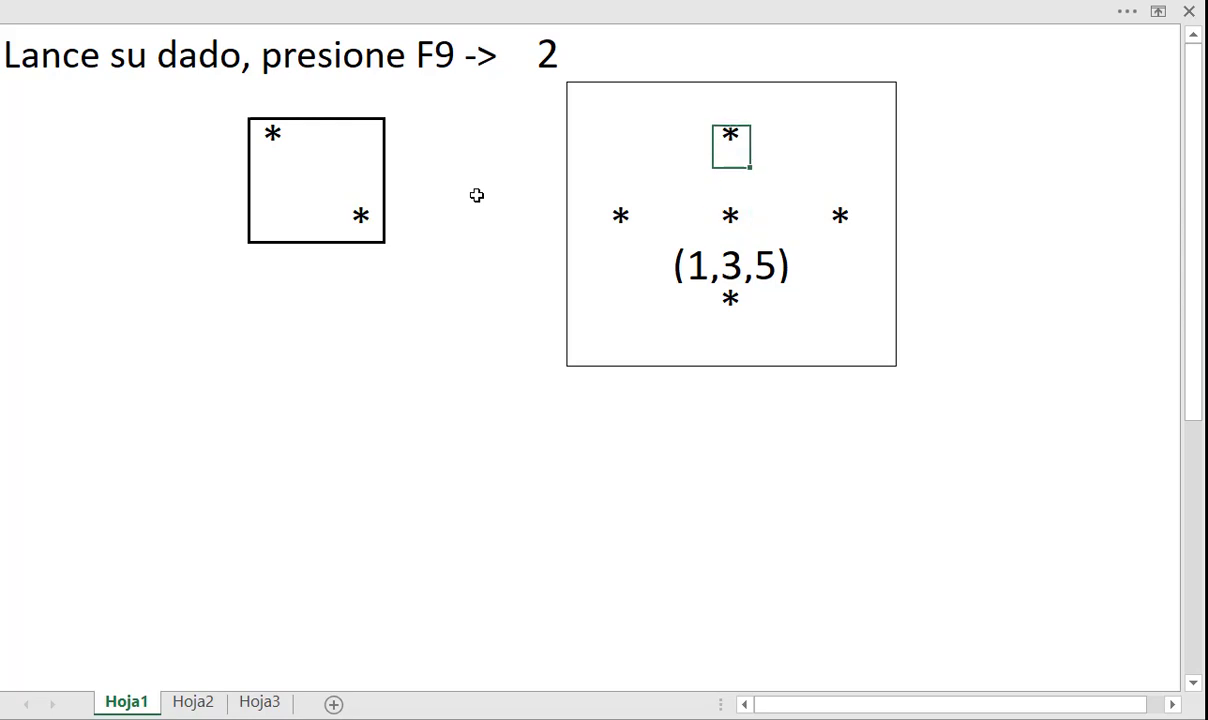
key("Left")
key("Left")
key("Left")
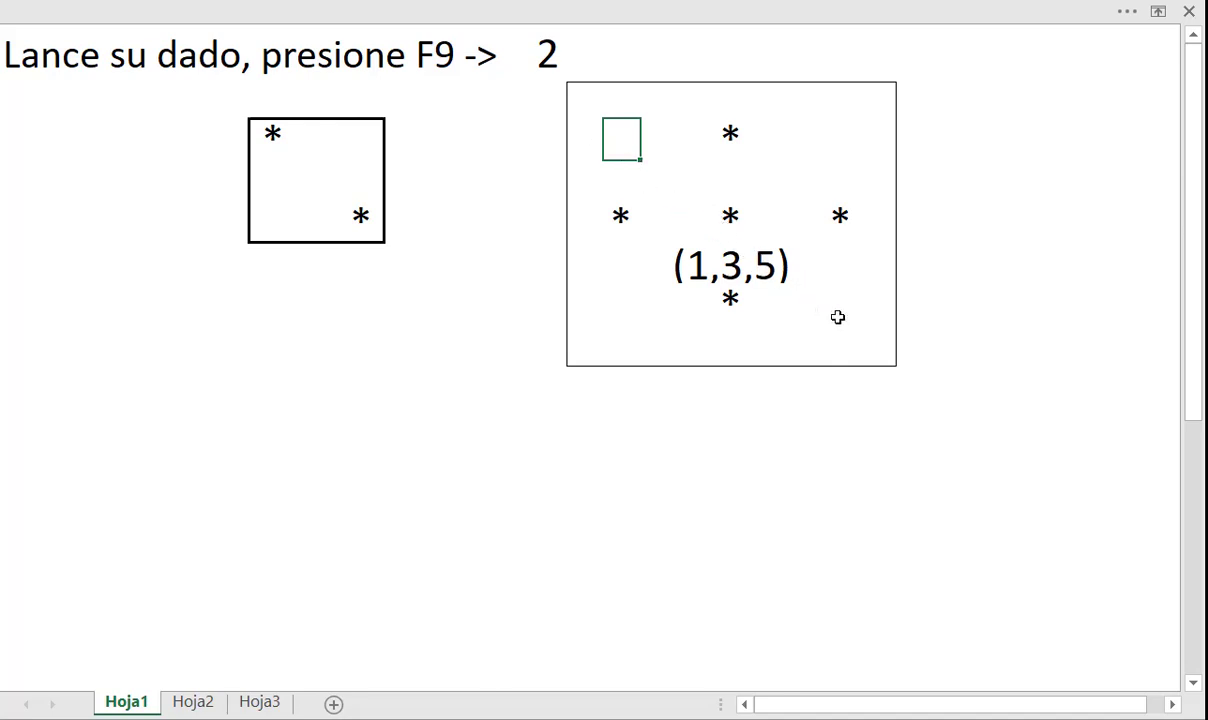
left_click(732, 214)
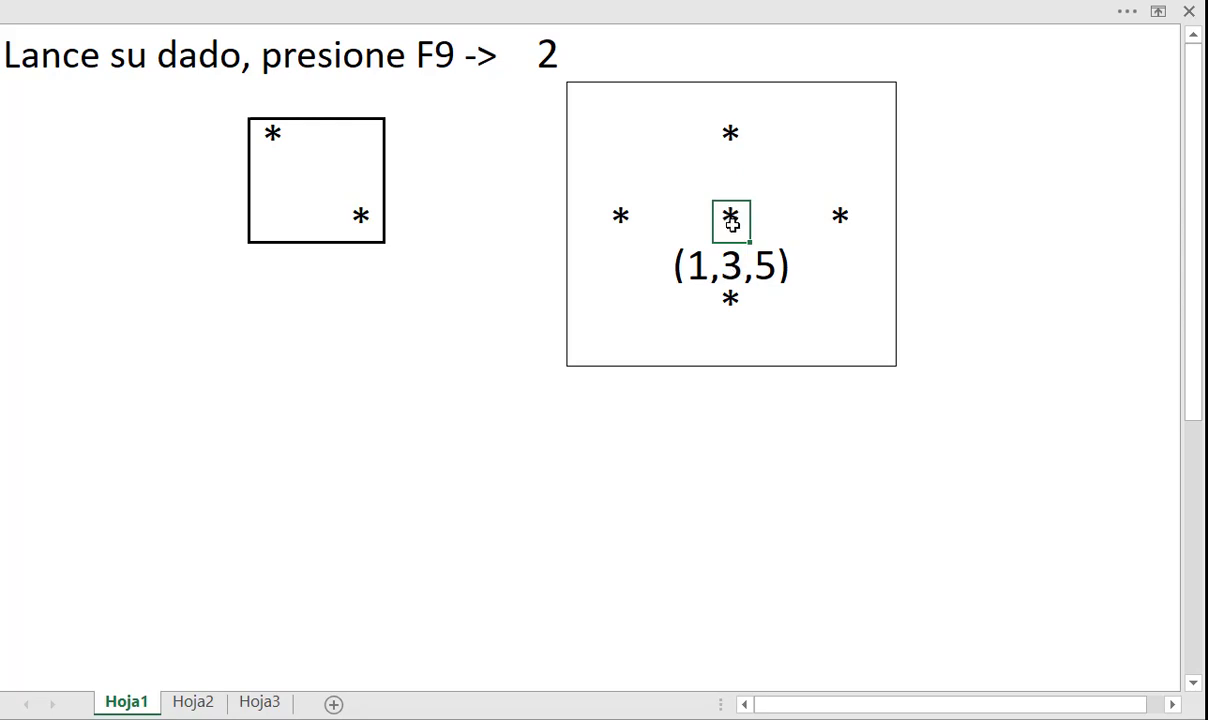
Step: Enter an asterisk in the large box's upper-left corner position, cell K3
left_click(621, 138)
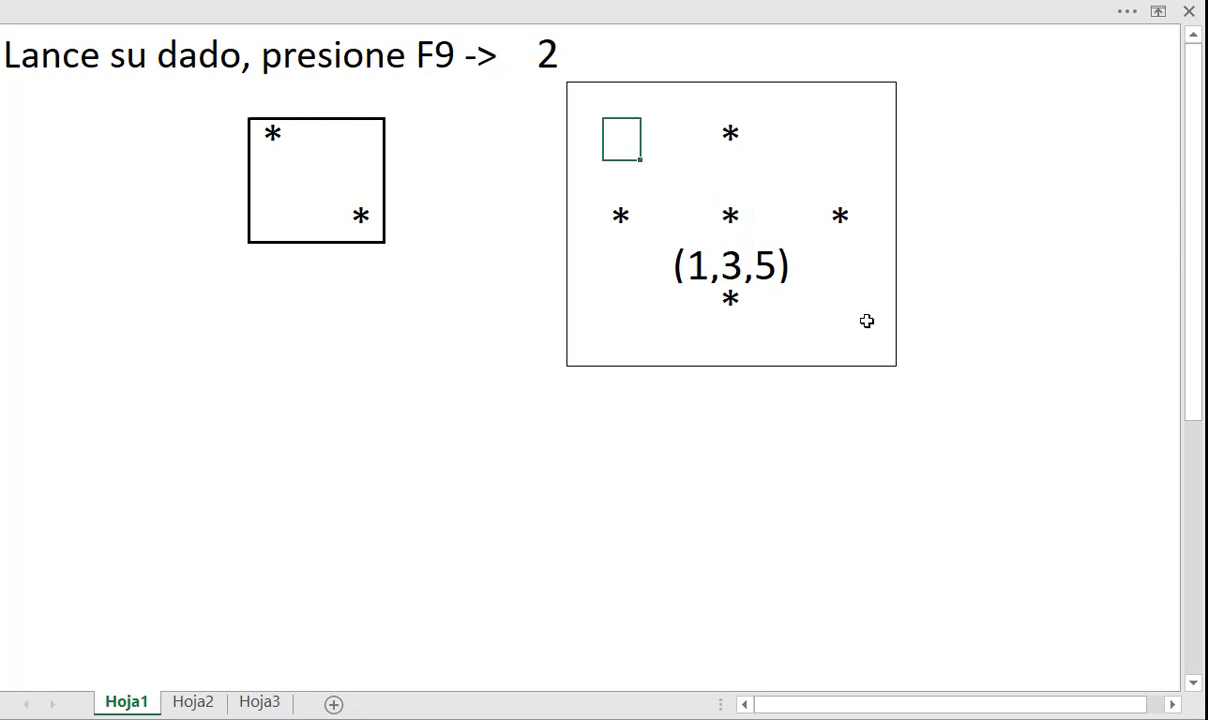
left_click(837, 304)
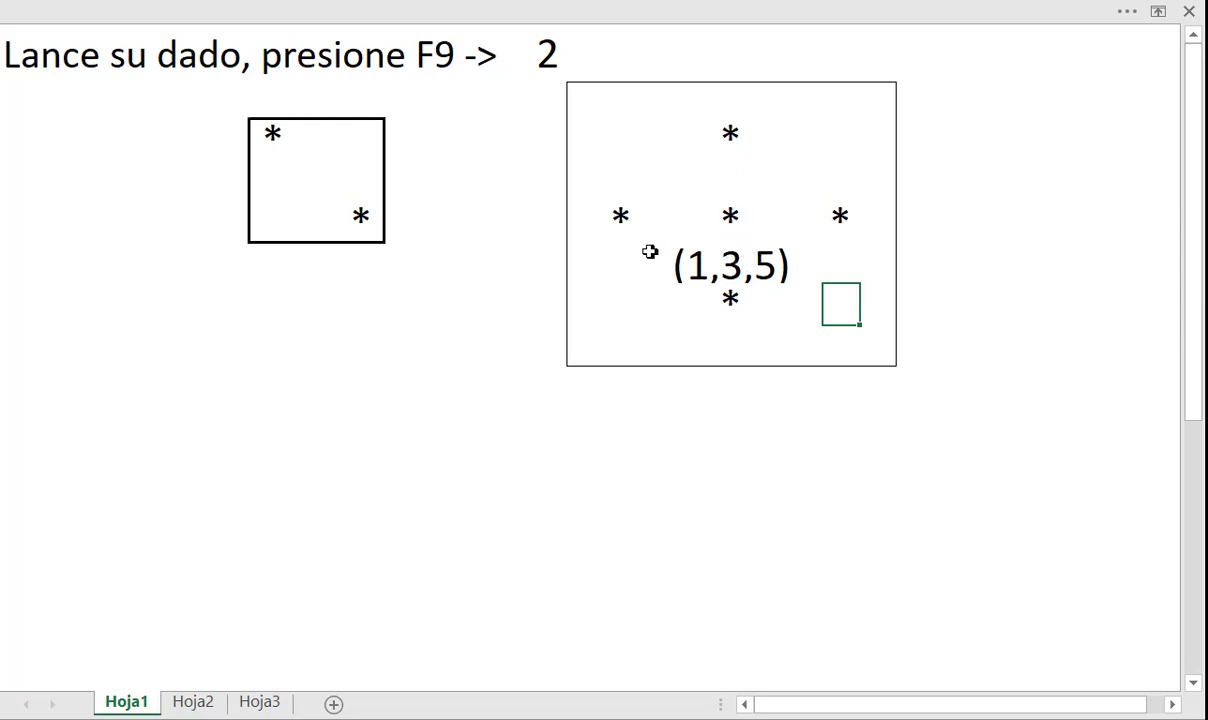
left_click(731, 159)
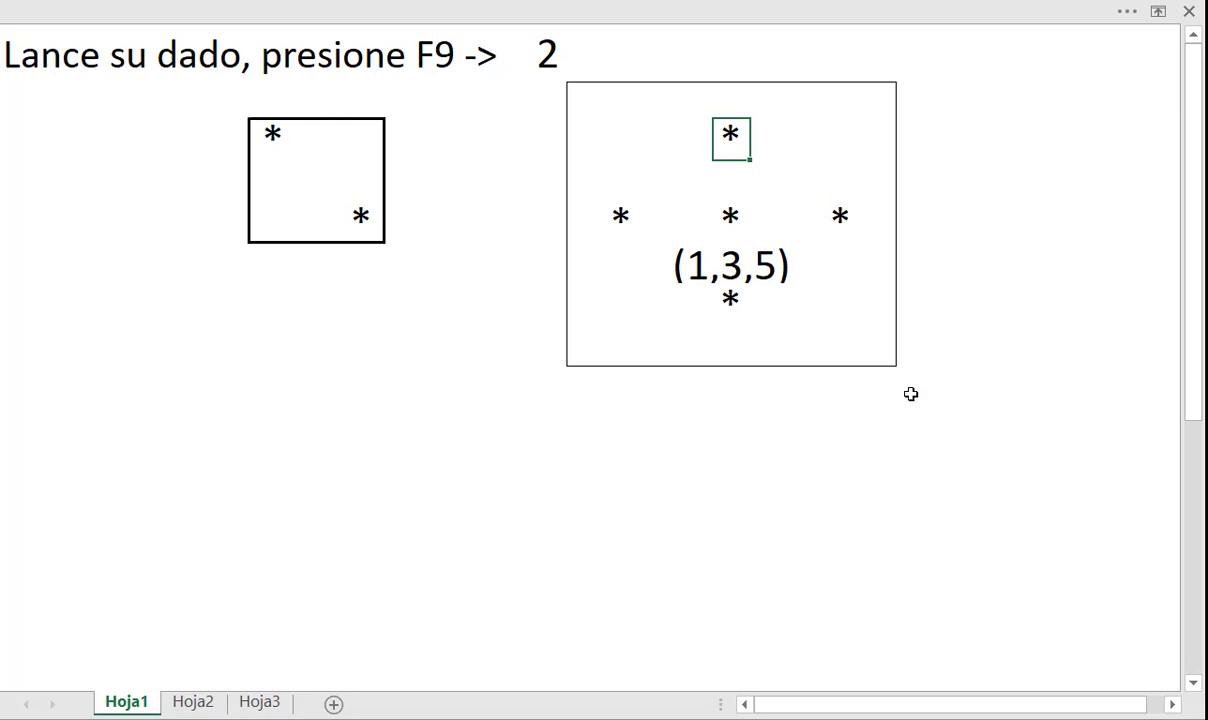
key("Left")
key("Left")
key("Left")
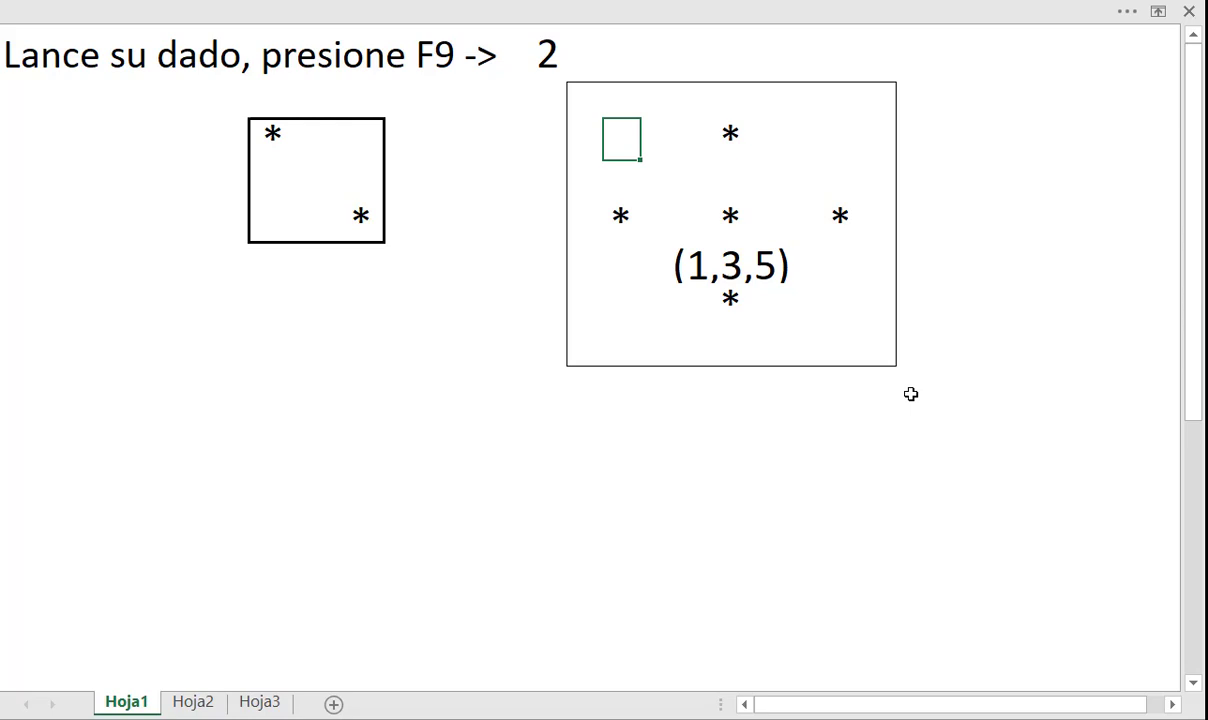
type("*")
Step: Enter an asterisk in the large box's lower-left corner position, cell K7
key("Down")
key("Down")
key("Down")
key("Down")
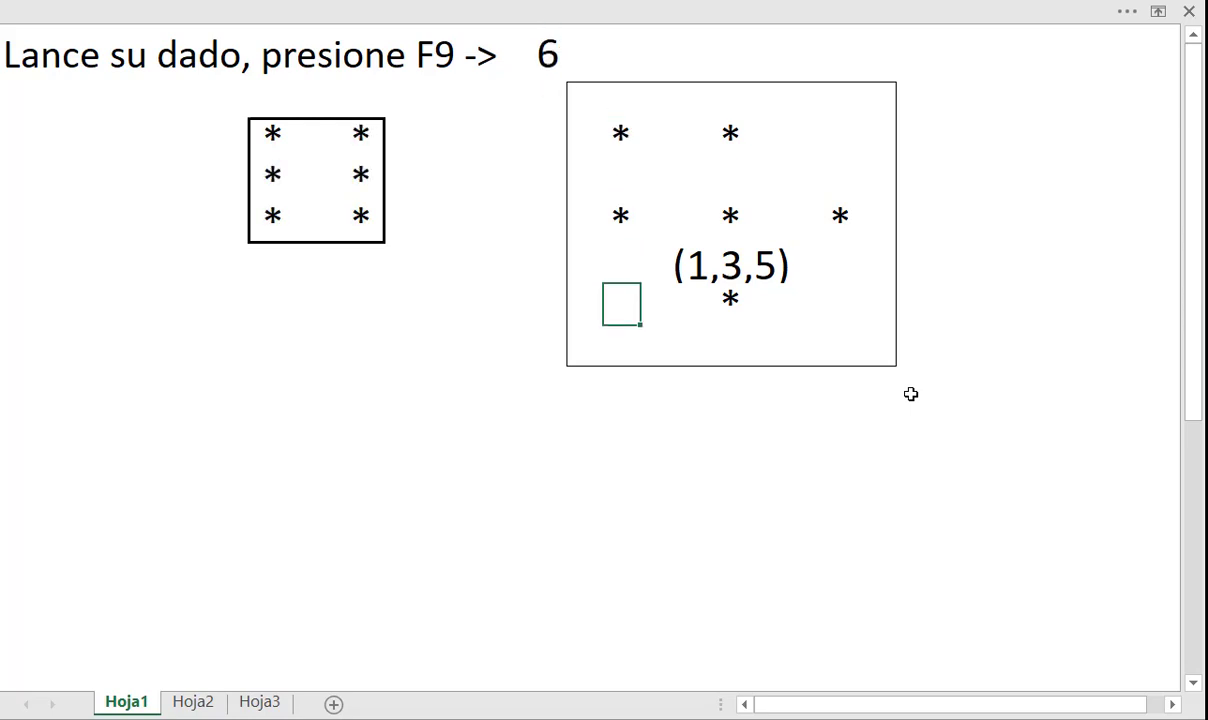
type("*")
Step: Enter an asterisk in the large box's lower-right corner position, cell Q7
key("Right")
key("Right")
key("Right")
key("Right")
key("Right")
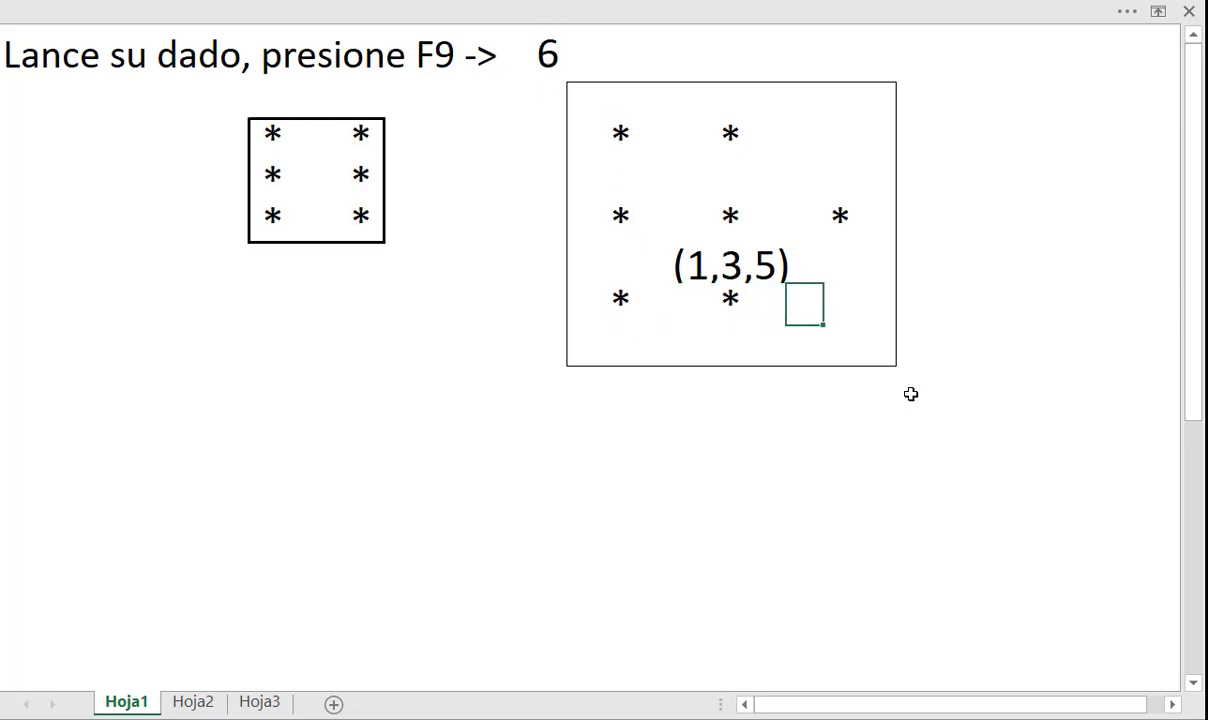
key("Right")
type("*")
Step: Enter an asterisk in the large box's upper-right corner position, cell Q3
key("Up")
key("Up")
key("Up")
key("Up")
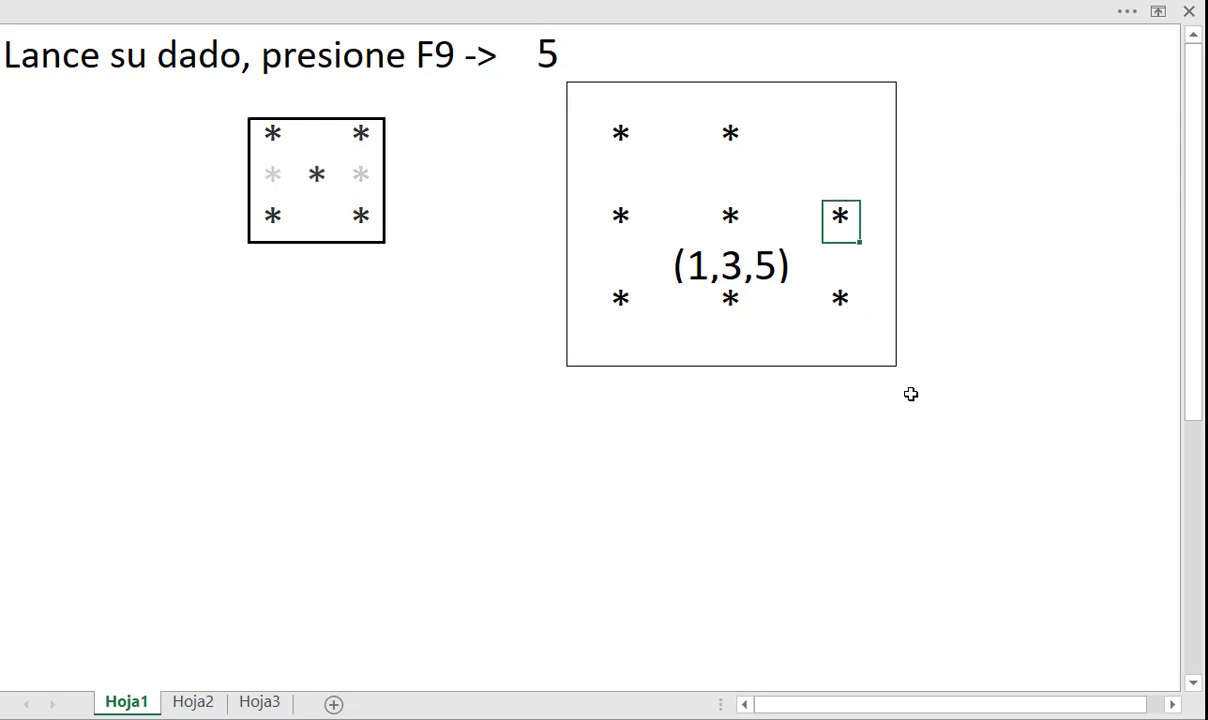
key("F9")
Step: Delete the asterisks above and below the centre dot of the large box, in cells N3 and N7
key("Left")
key("Left")
key("Left")
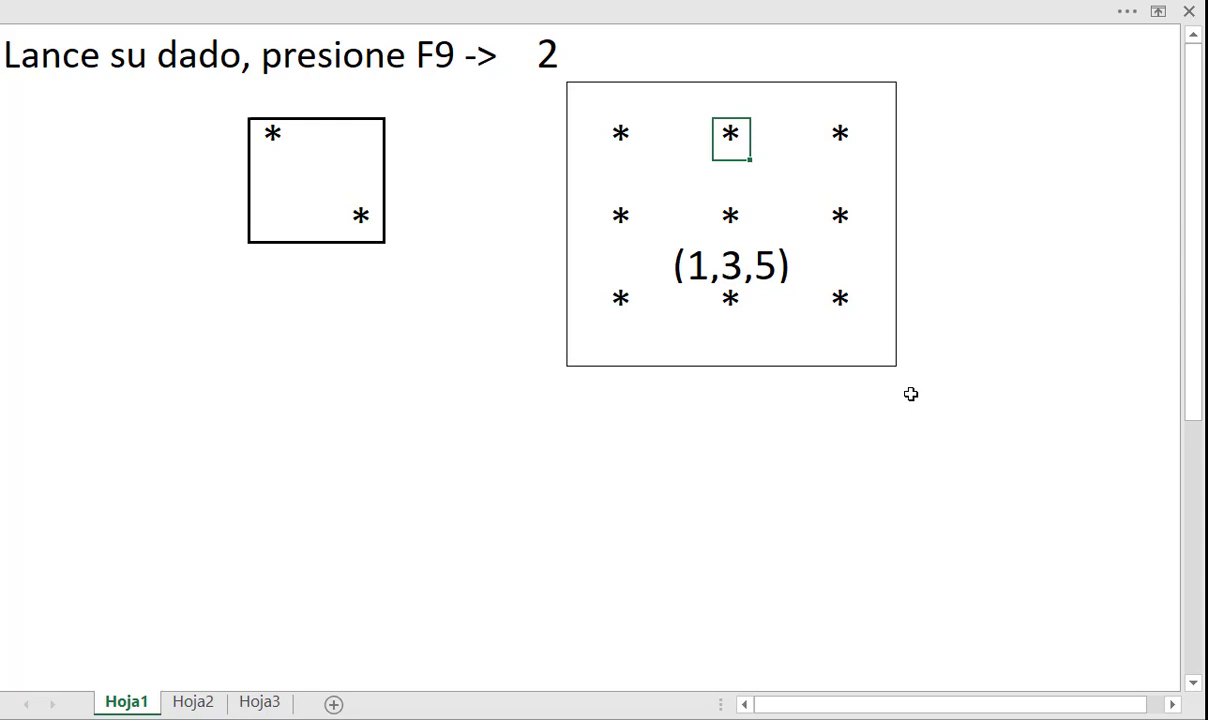
key("Delete")
key("F9")
key("Down")
key("Down")
key("Down")
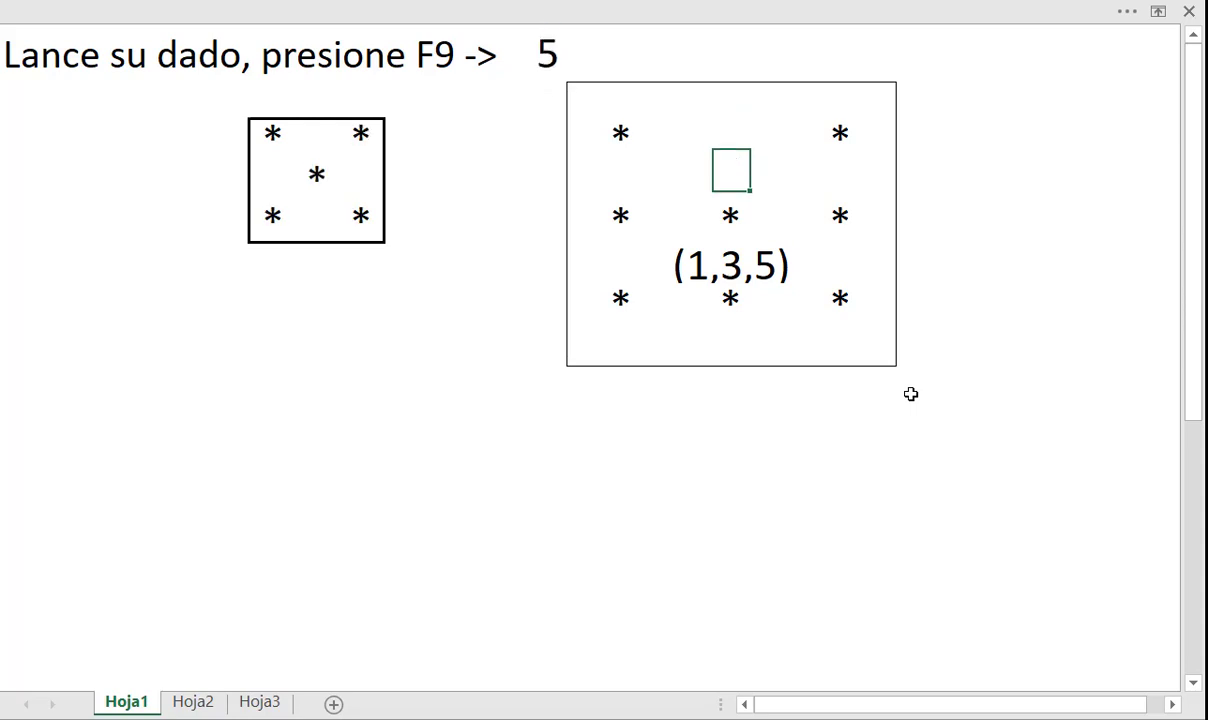
key("Down")
key("Delete")
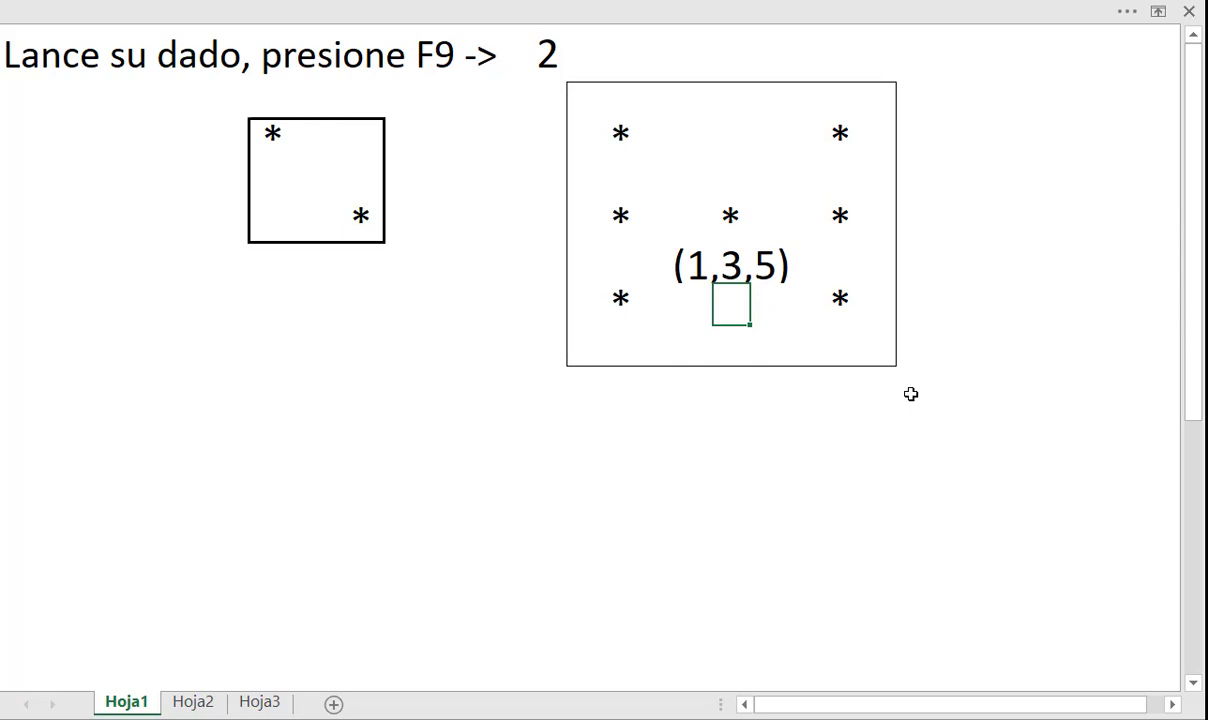
Step: Examine which dots form each roll: the diagonal corners, all four corners, both outer columns, and the centre dot
key("Up")
key("Up")
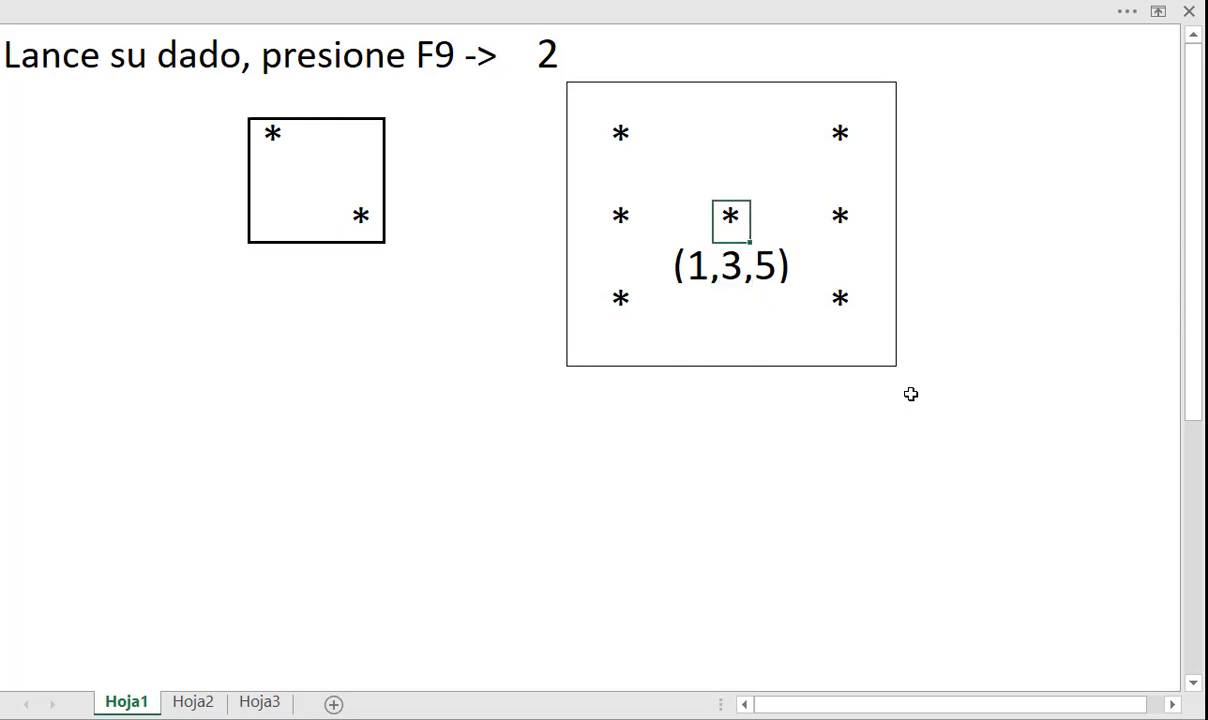
left_click(626, 150)
left_click(842, 305, "ctrl")
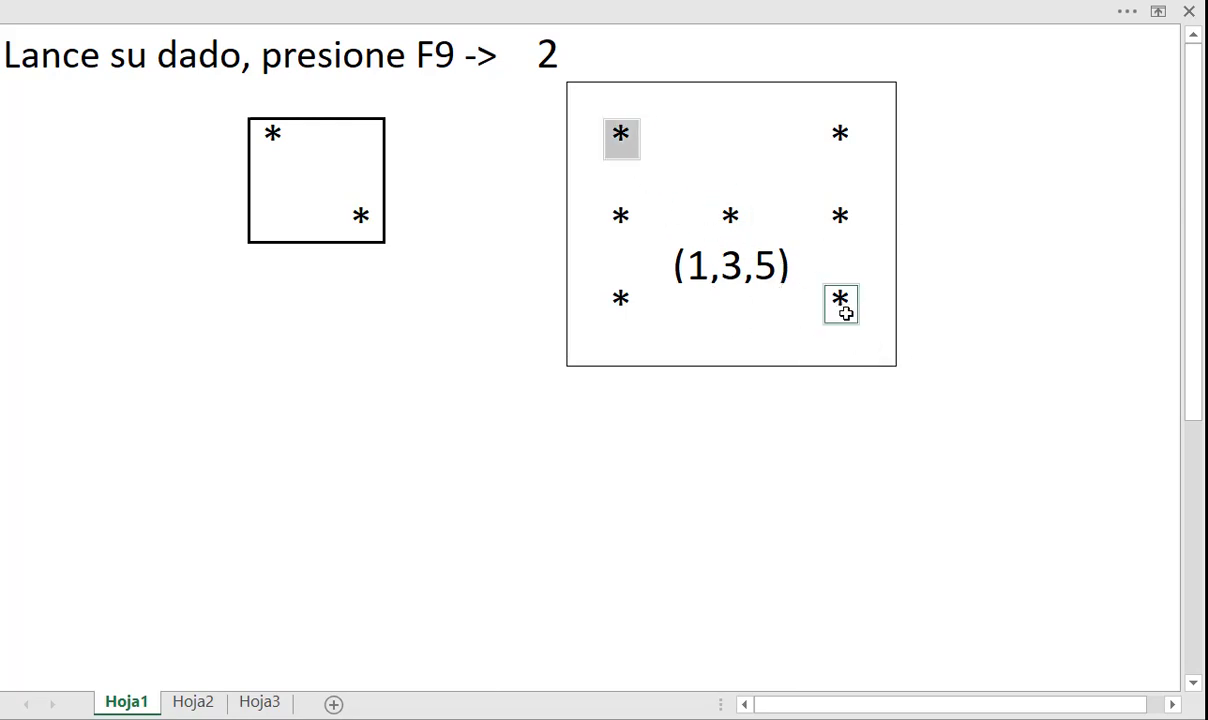
left_click(734, 222, "ctrl")
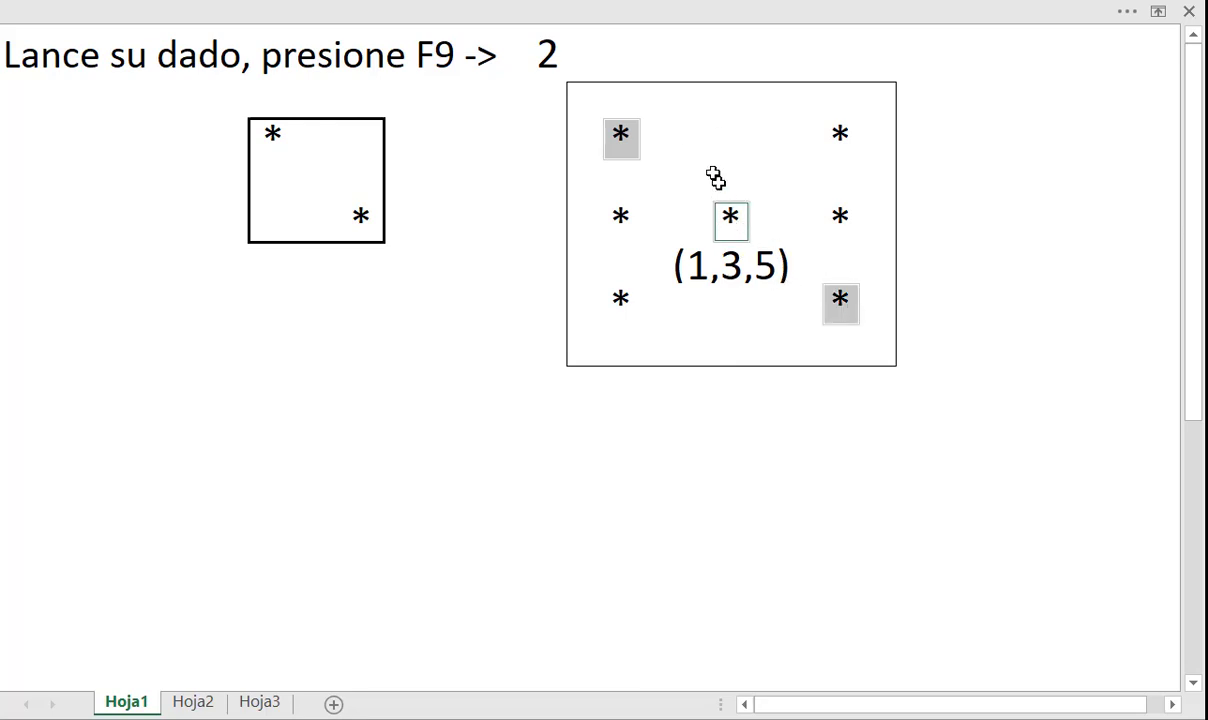
left_click(657, 176)
left_click(628, 140)
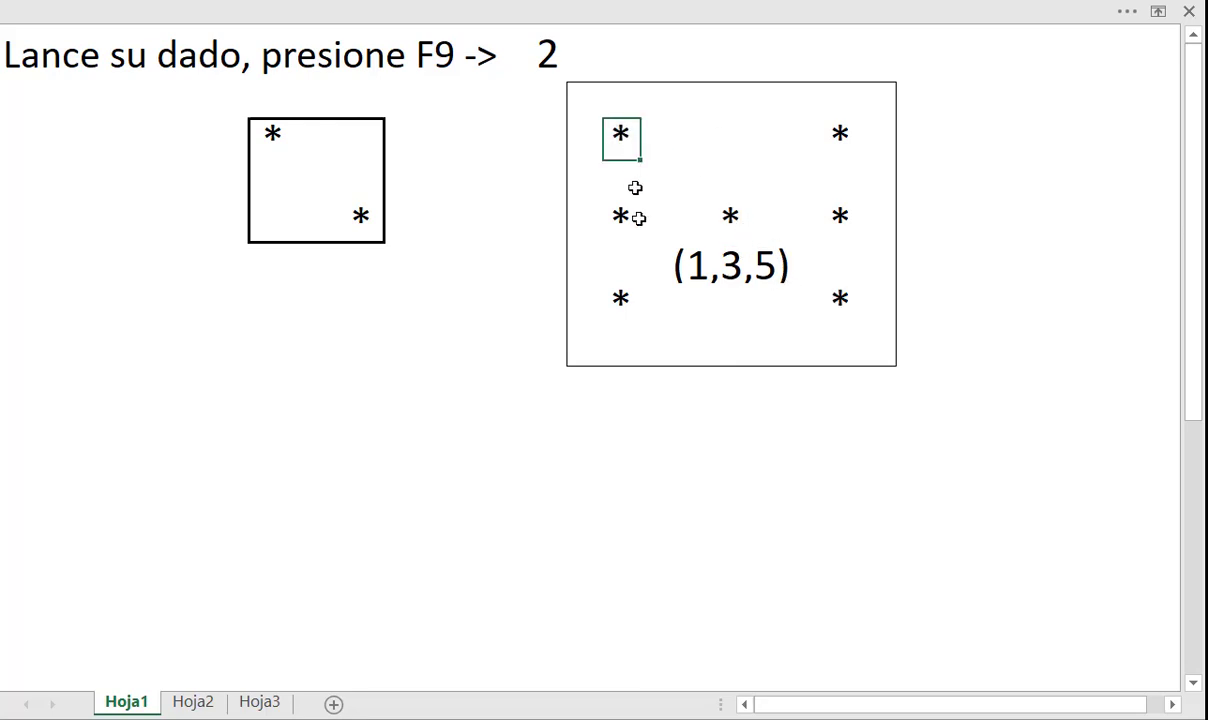
left_click(622, 299, "ctrl")
left_click(842, 137, "ctrl")
left_click(840, 300, "ctrl")
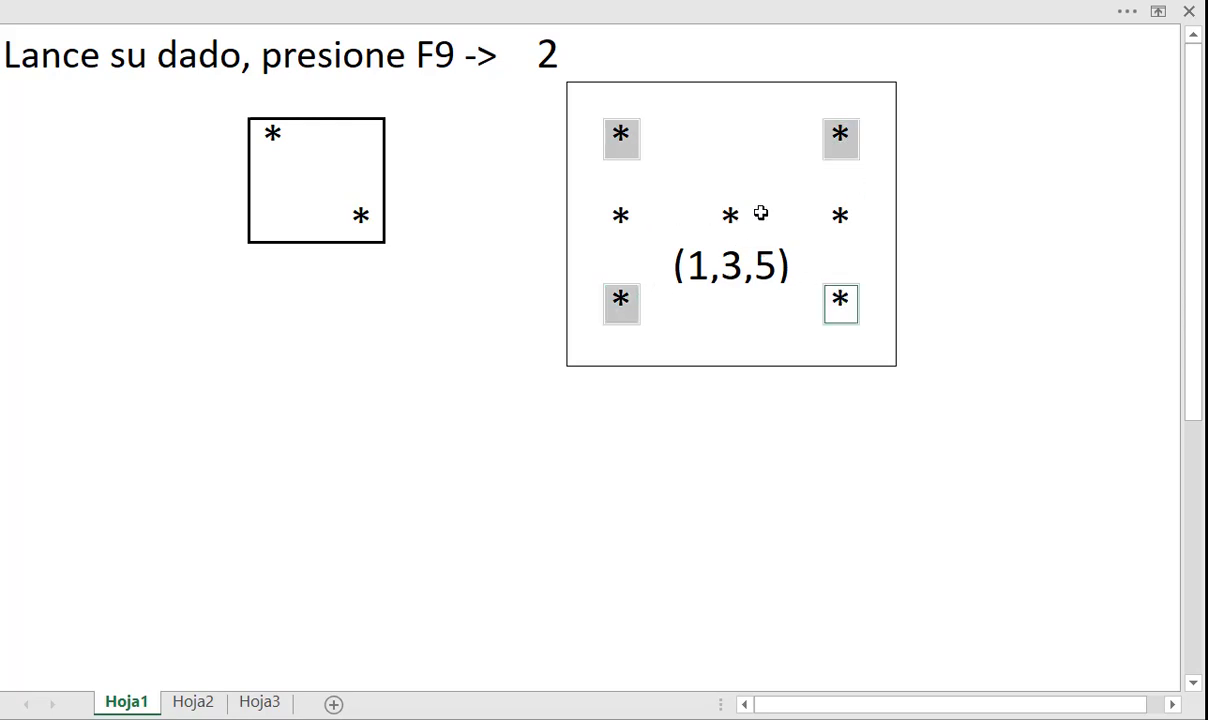
left_click(728, 215, "ctrl")
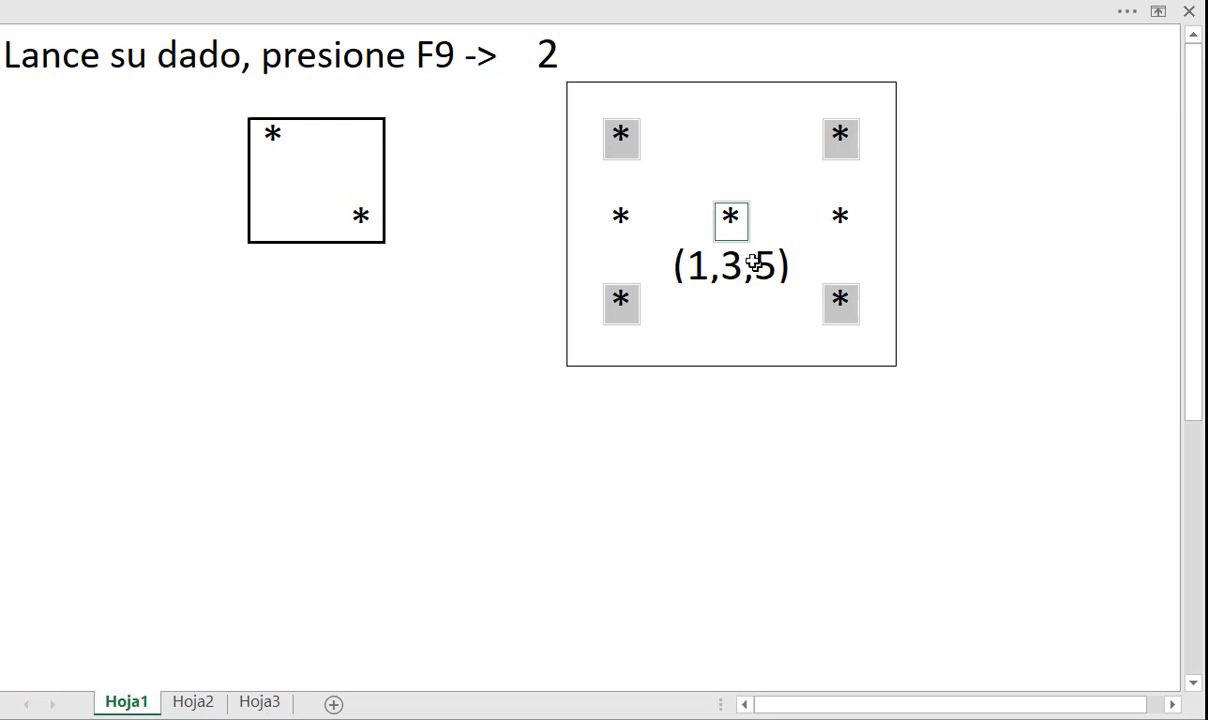
left_click(641, 187)
left_click_drag(617, 128, 625, 282)
left_click_drag(841, 135, 839, 302)
left_click(731, 221)
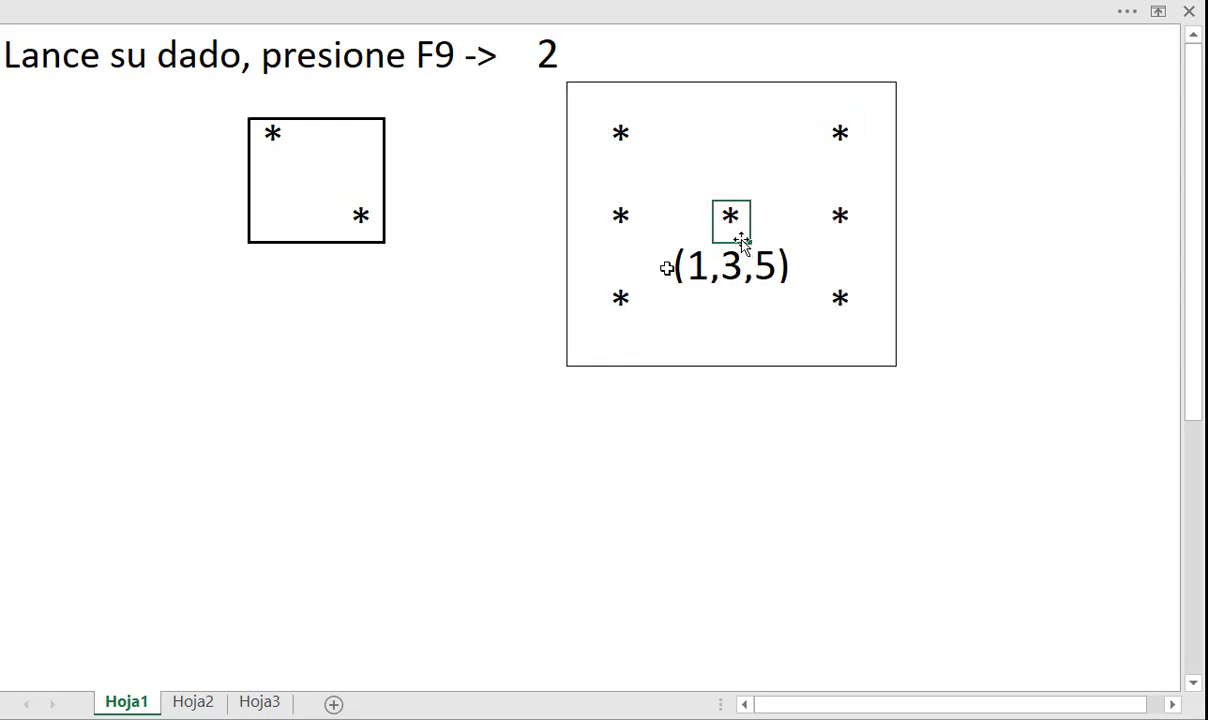
Step: Enter the text (2,3,4,5,6 directly below the upper-left corner dot of the large box, in cell K4
left_click(632, 158)
left_click(614, 154)
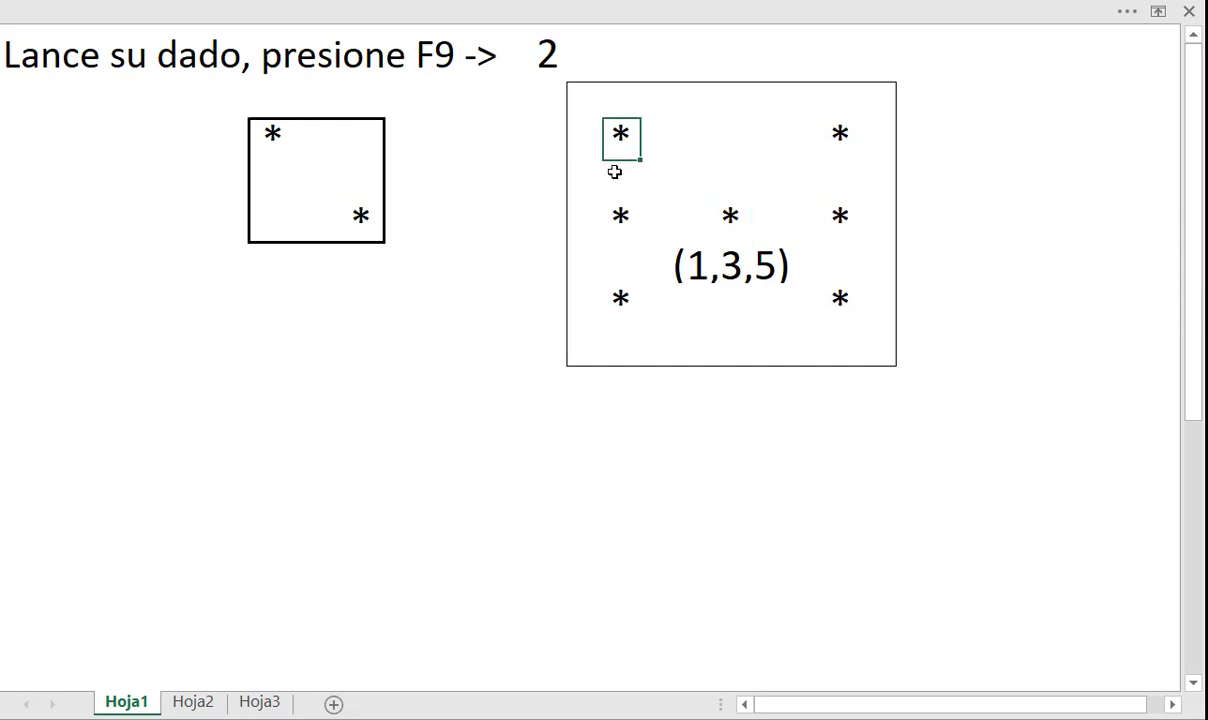
left_click(617, 172)
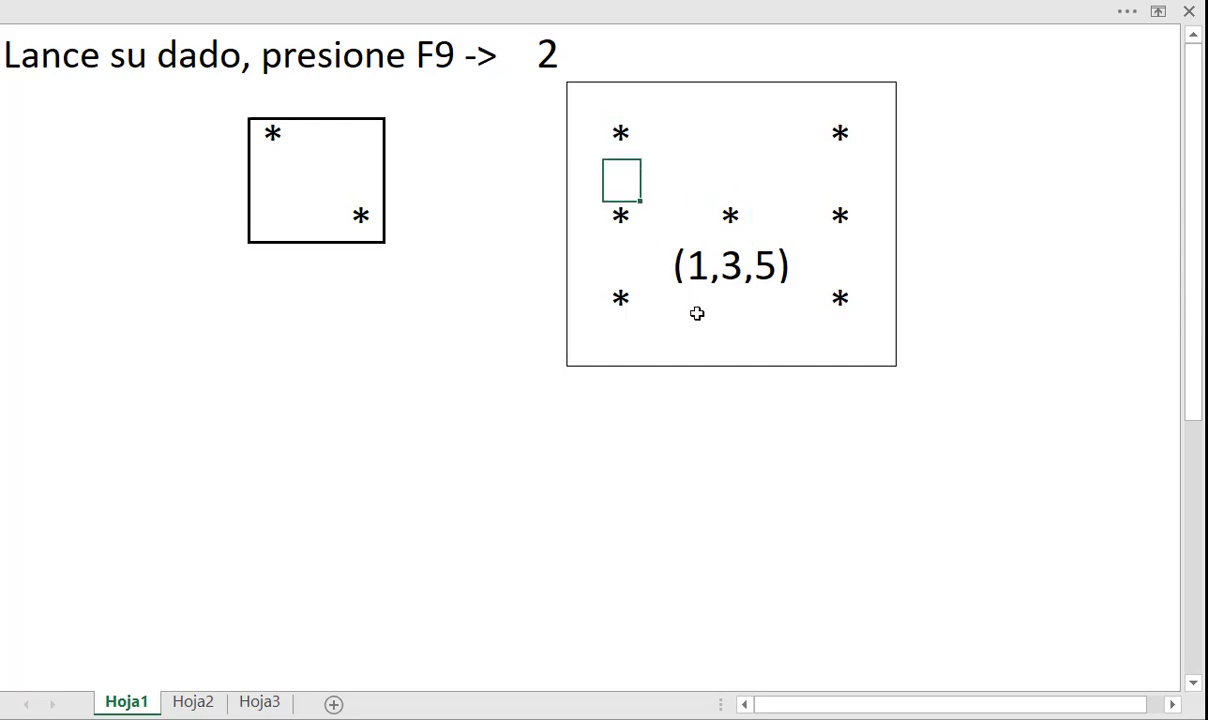
type("(")
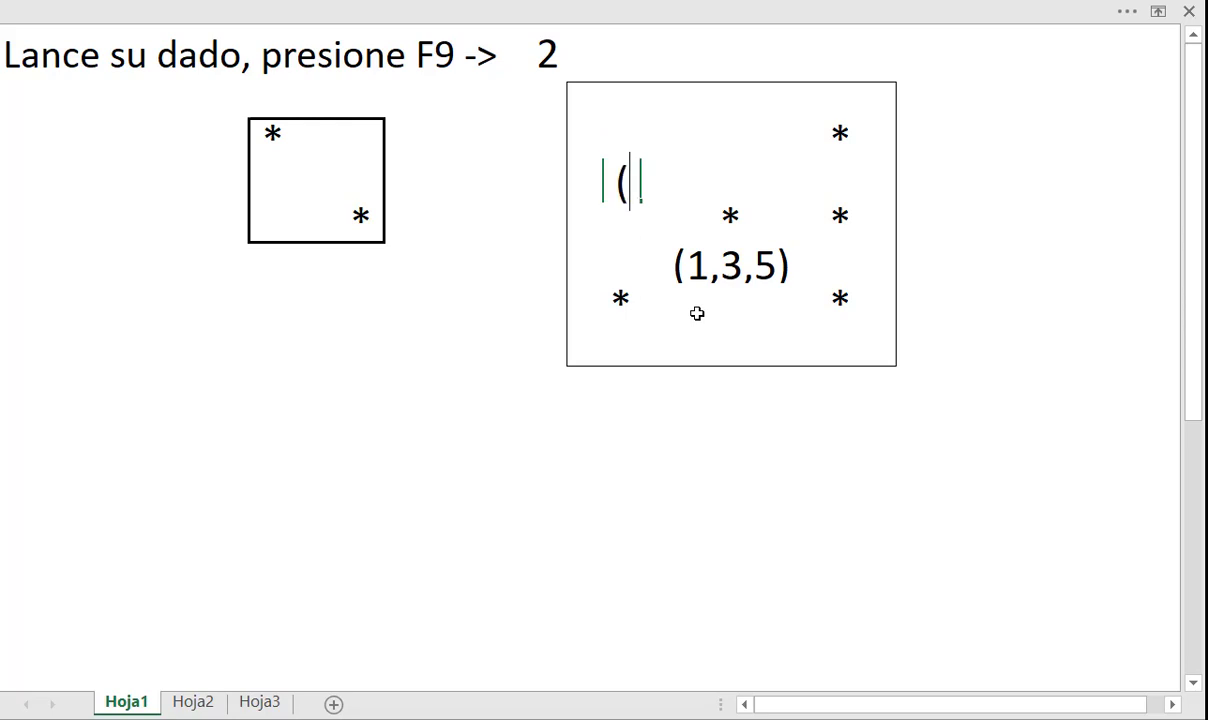
type("2")
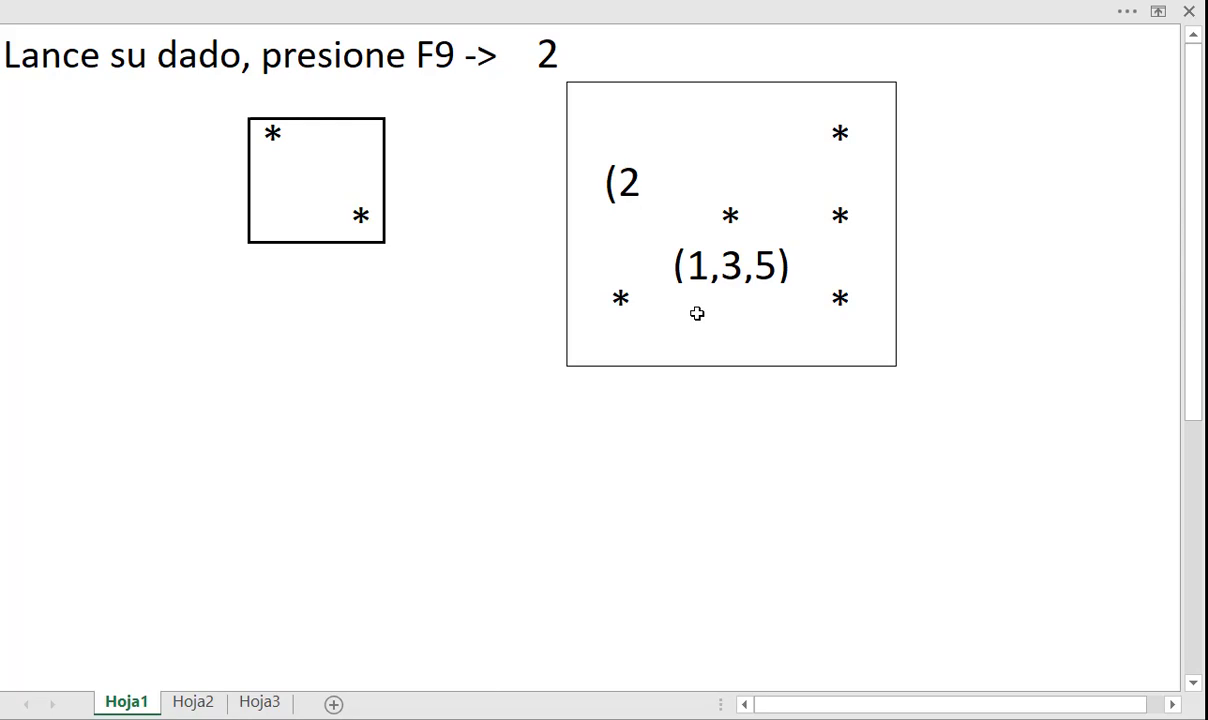
type(",3,")
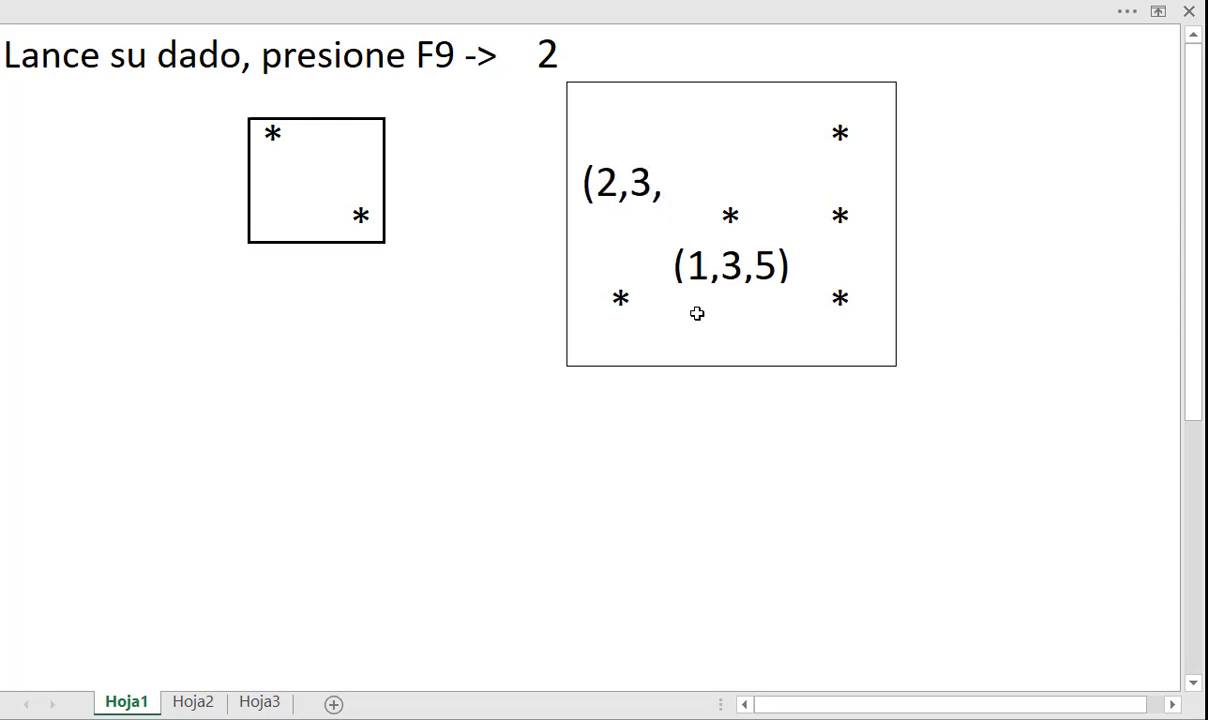
type("4,5,6")
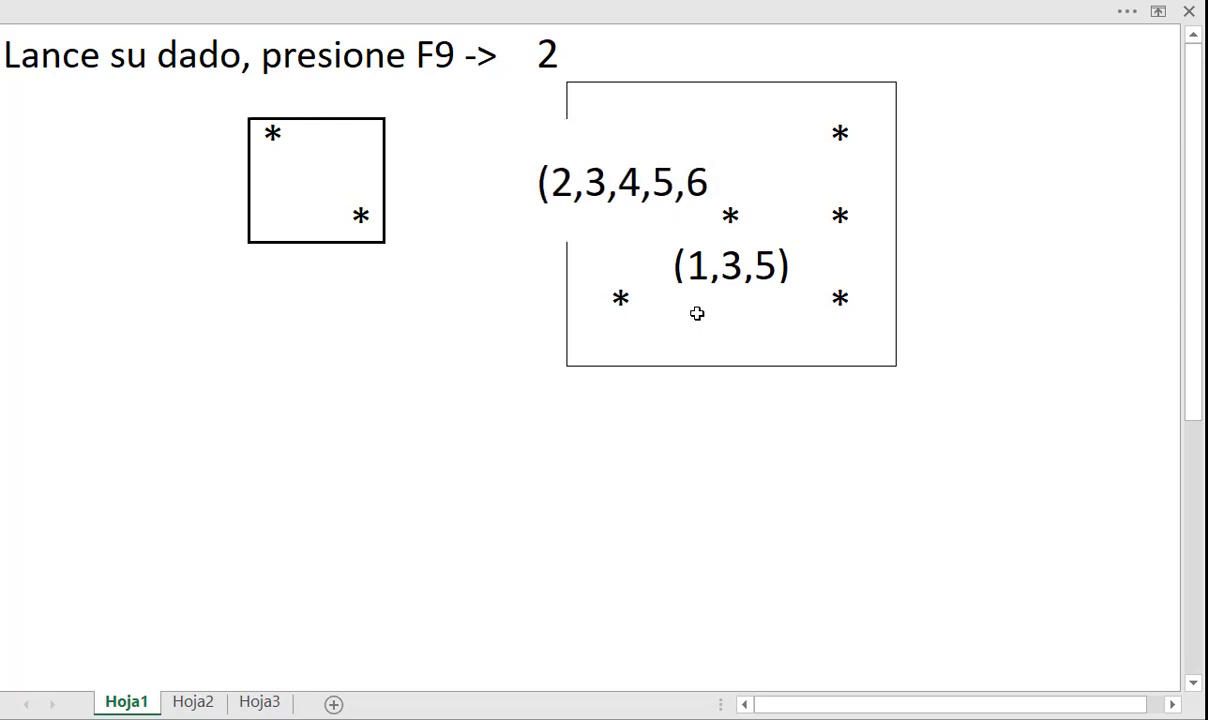
key("Right")
key("Right")
key("Left")
key("Left")
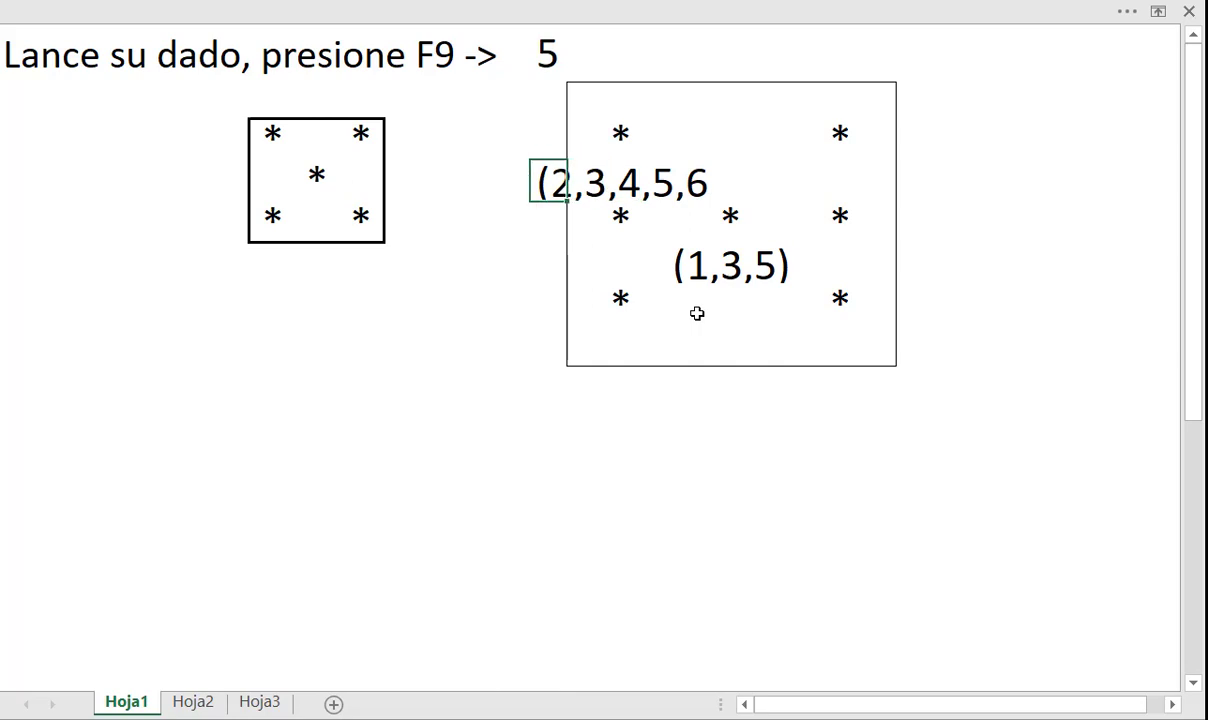
Step: Shorten the label below the upper-left corner dot, in cell K4, to the closed range (2-6)
key("F2")
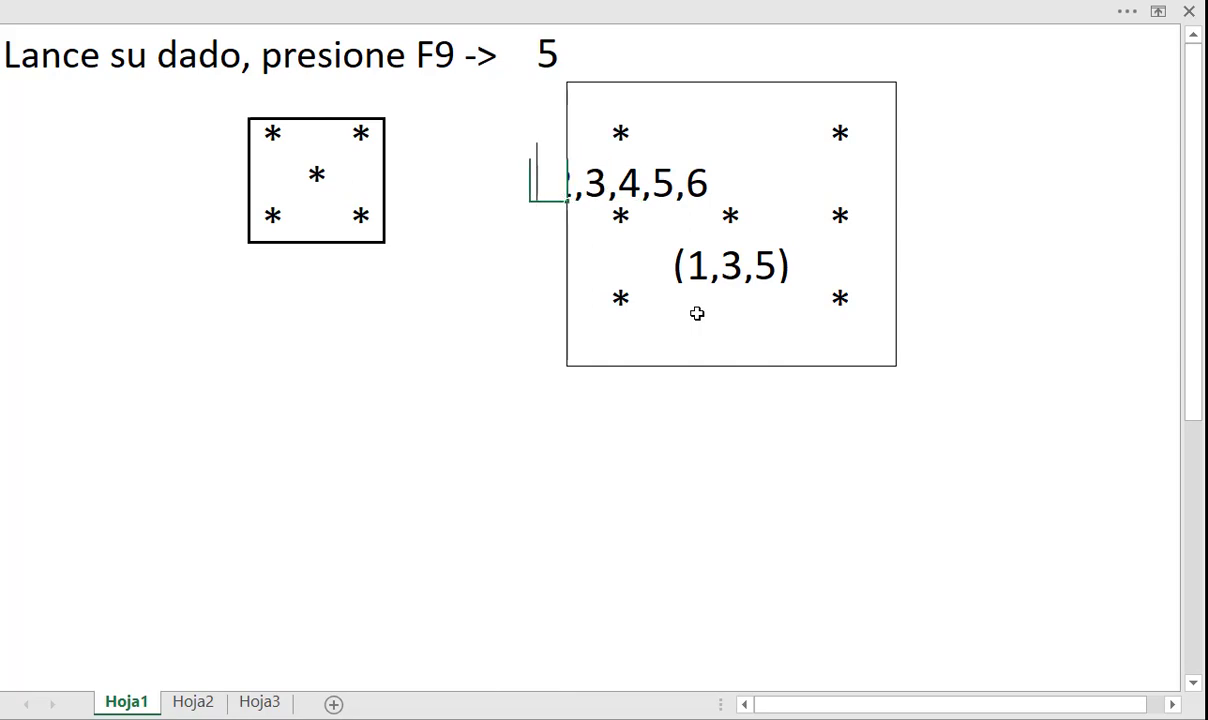
key("Escape")
key("Right")
key("Right")
key("F2")
key("Left")
key("Left")
key("Left")
key("Left")
key("Left")
key("Left")
key("Left")
key("Left")
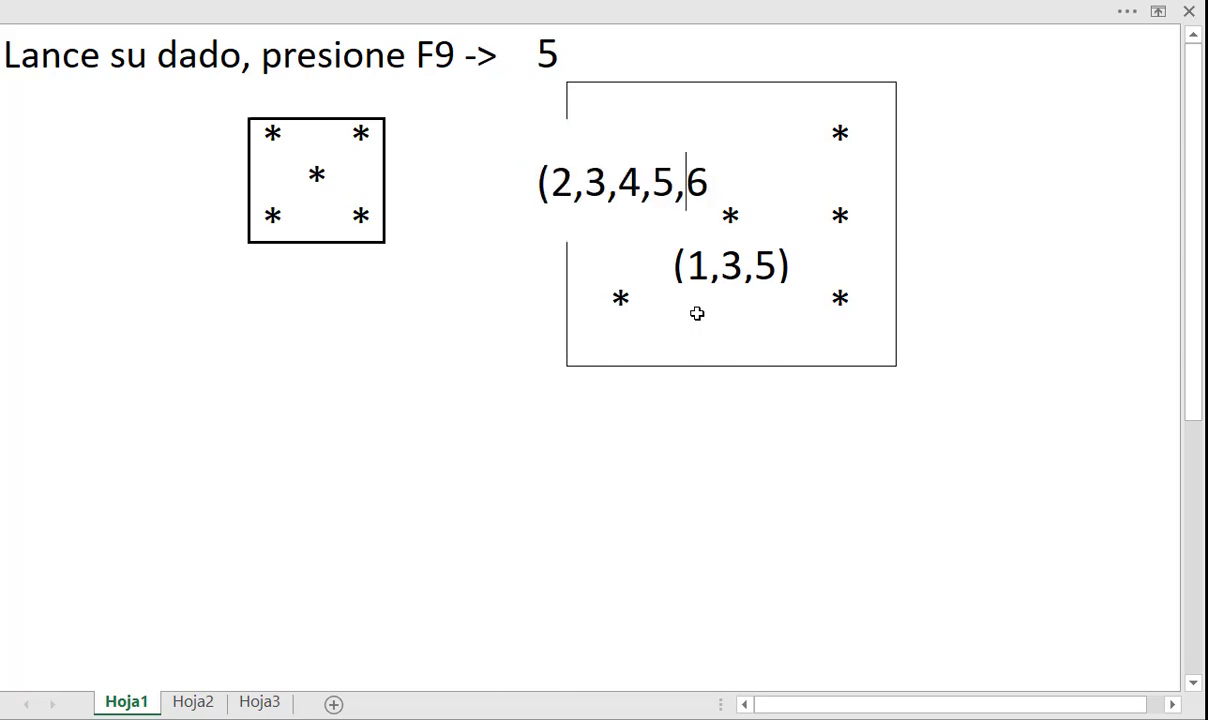
key("shift+Right")
key("shift+Right")
key("shift+Right")
key("shift+Right")
key("shift+Right")
key("shift+Right")
key("shift+Right")
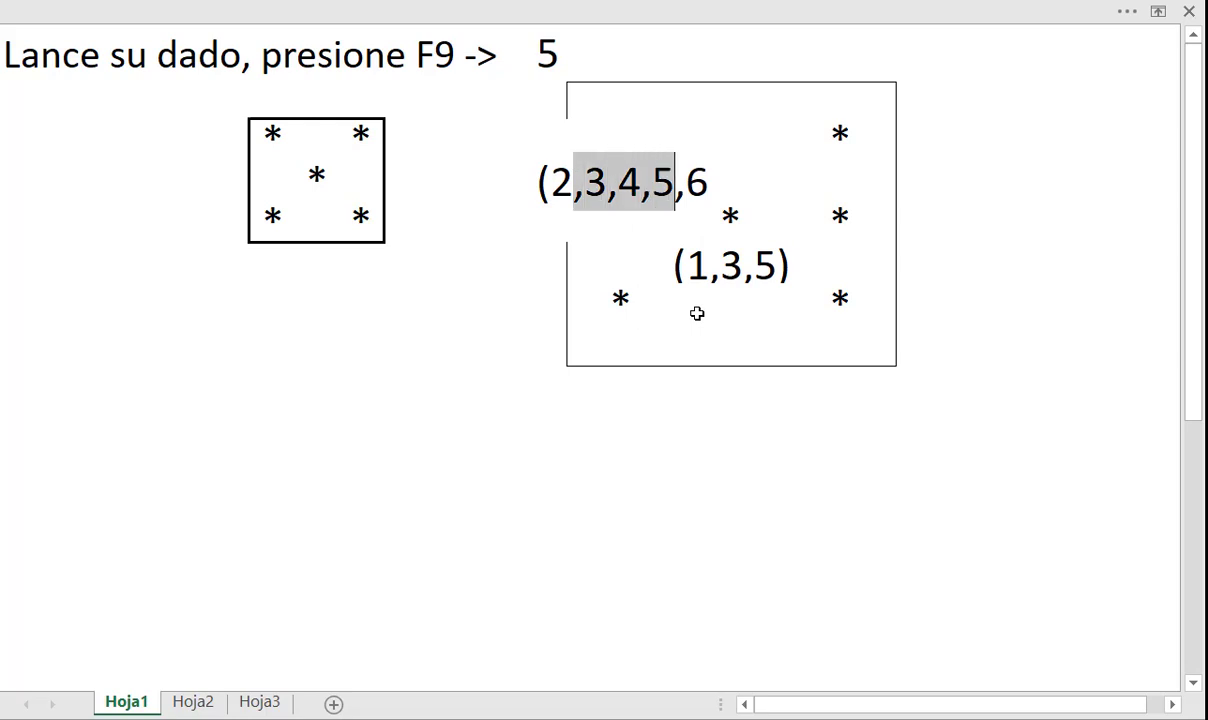
type("-6")
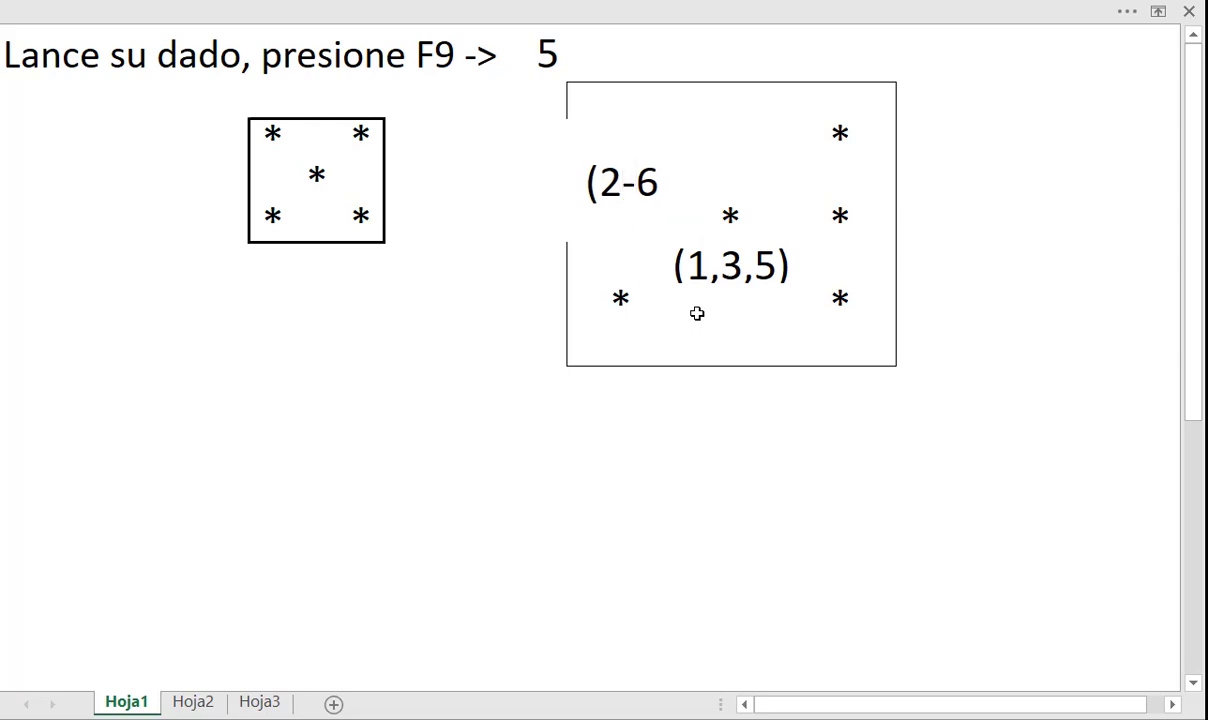
key("Right")
type(")")
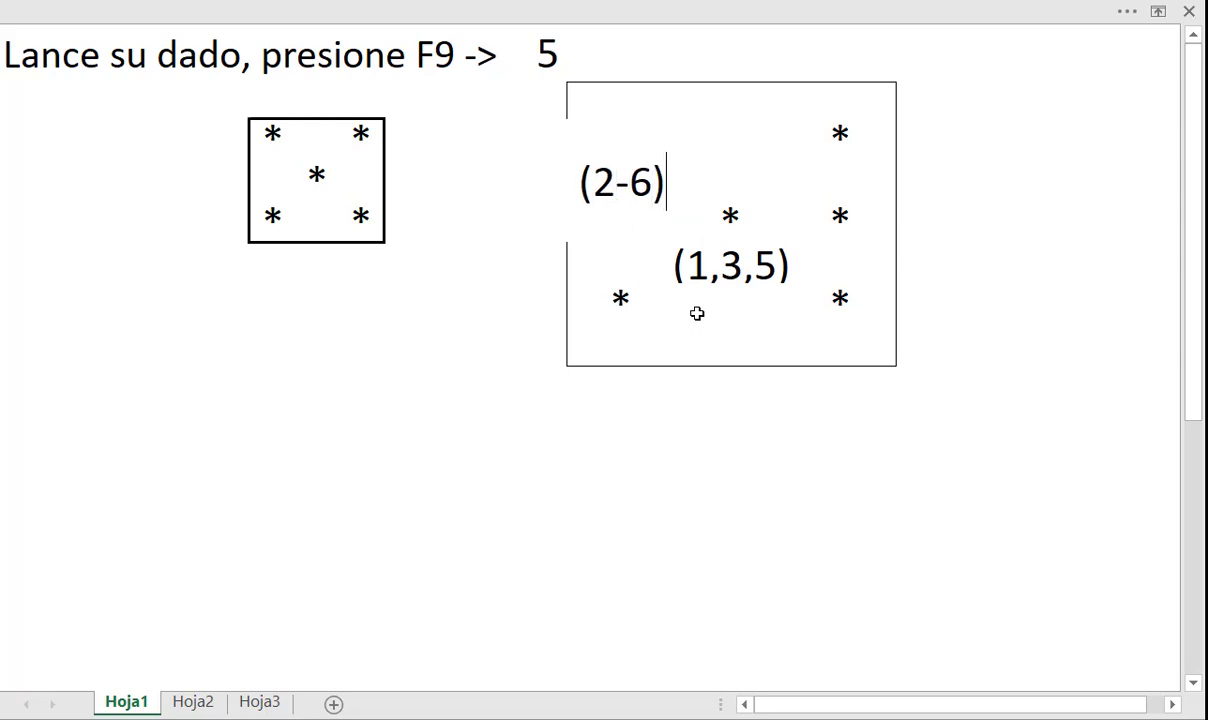
key("Return")
Step: Label the middle dot of the large box's left column with the text (6) directly below it, in cell K6
key("Up")
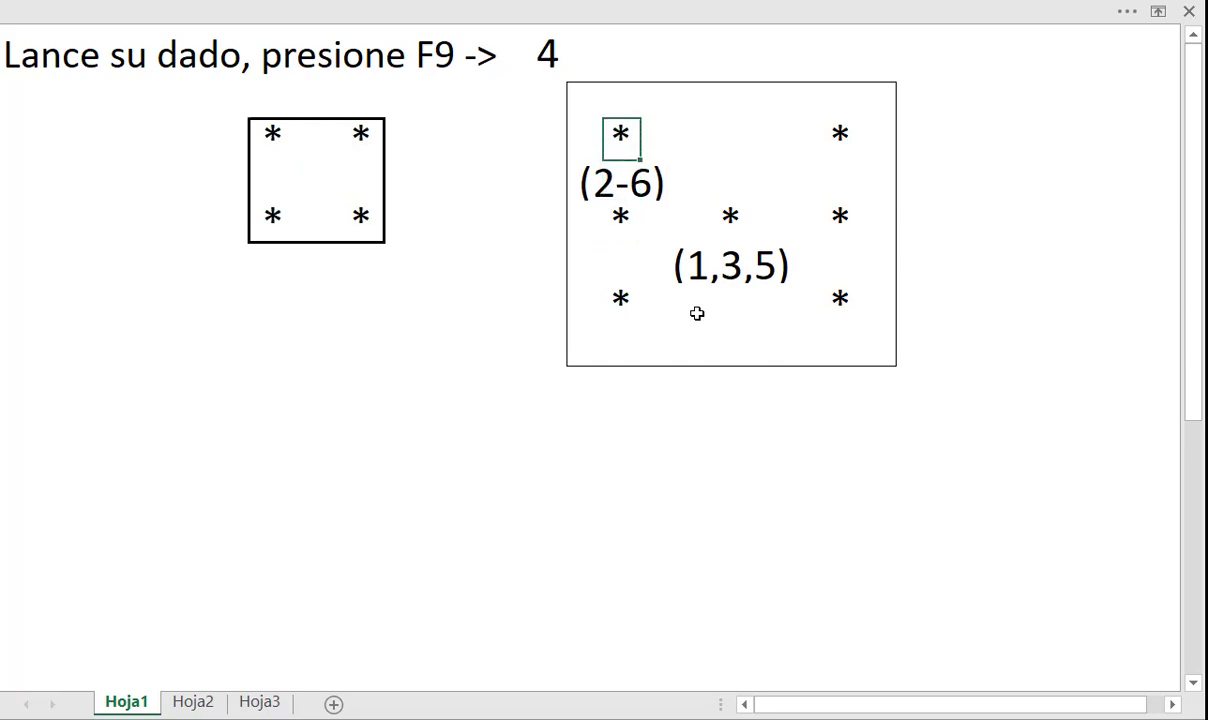
key("Down")
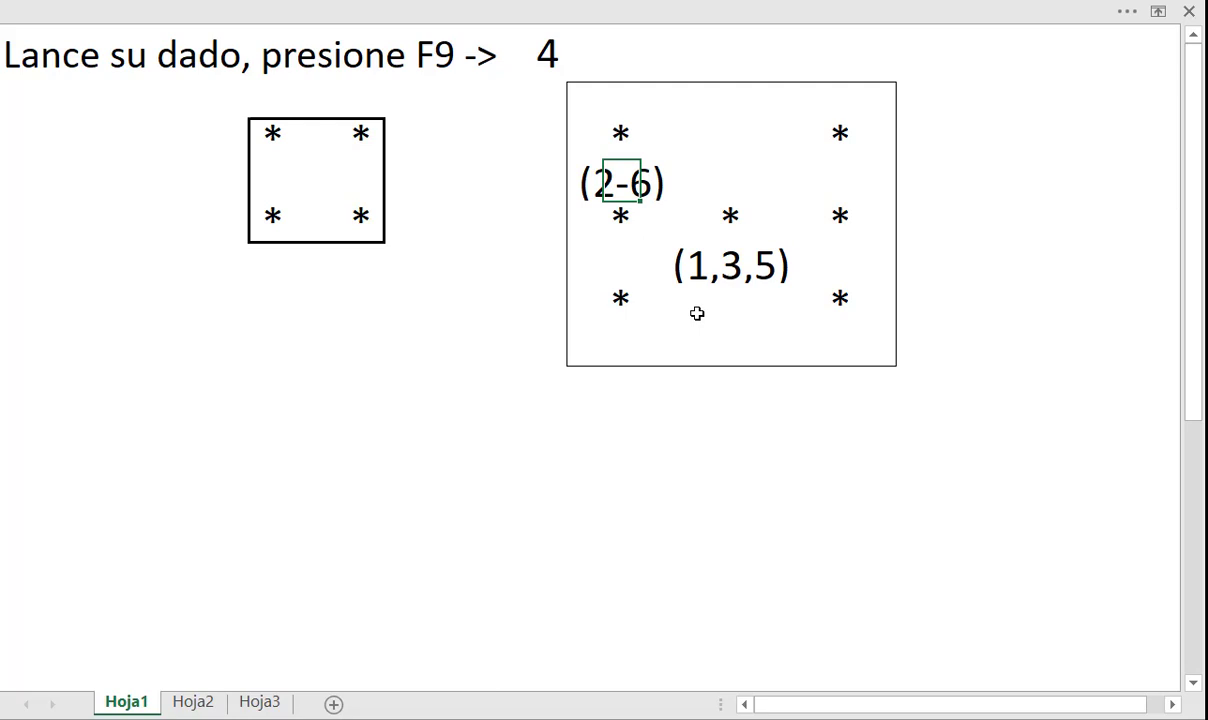
key("Right")
key("Right")
key("Left")
key("Left")
key("Up")
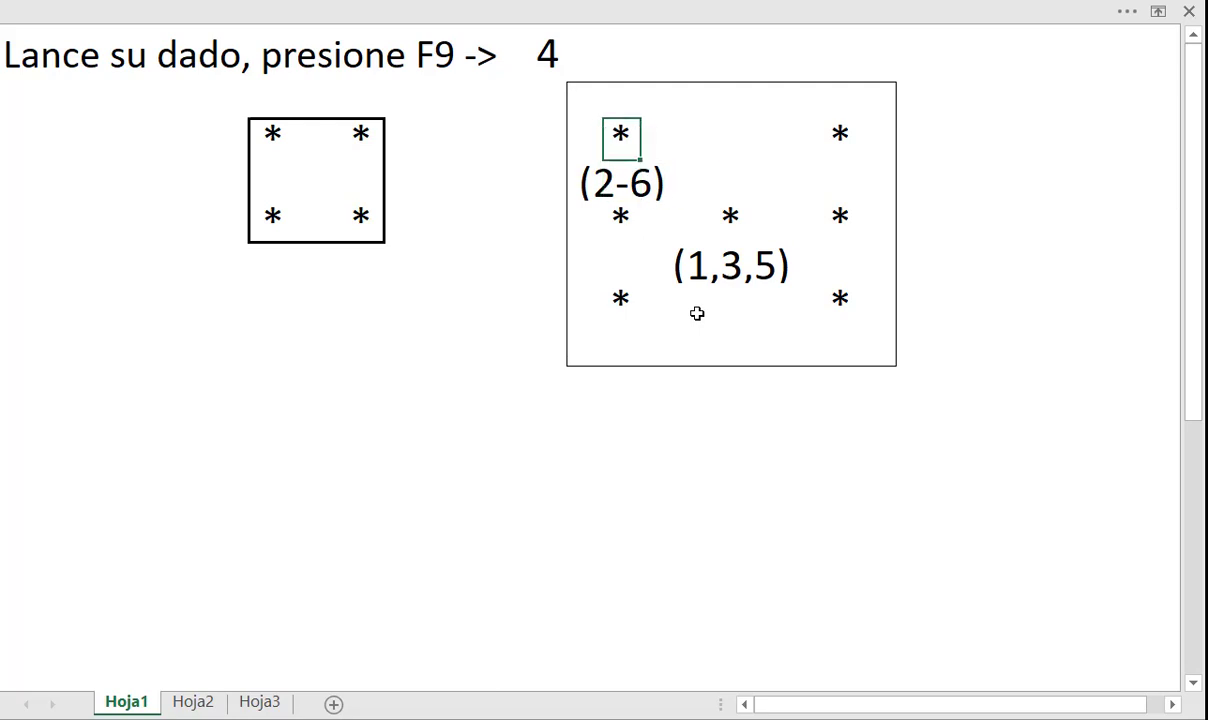
key("Down")
key("Down")
key("Down")
key("Up")
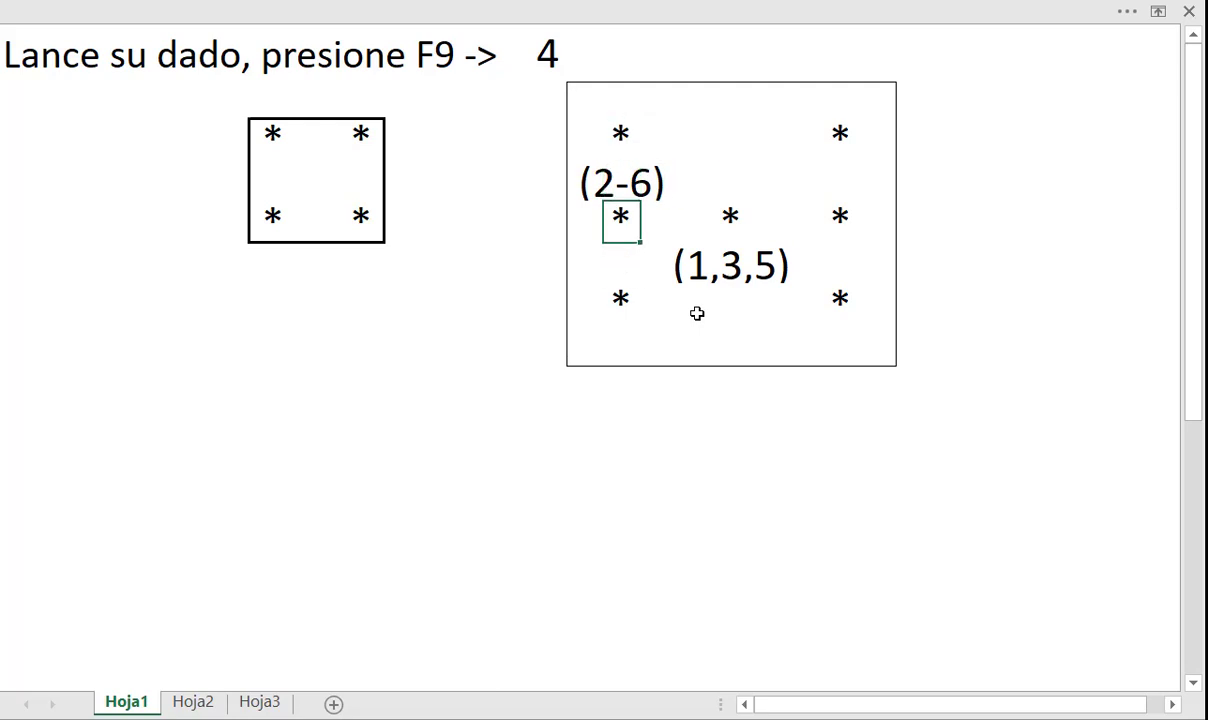
key("Down")
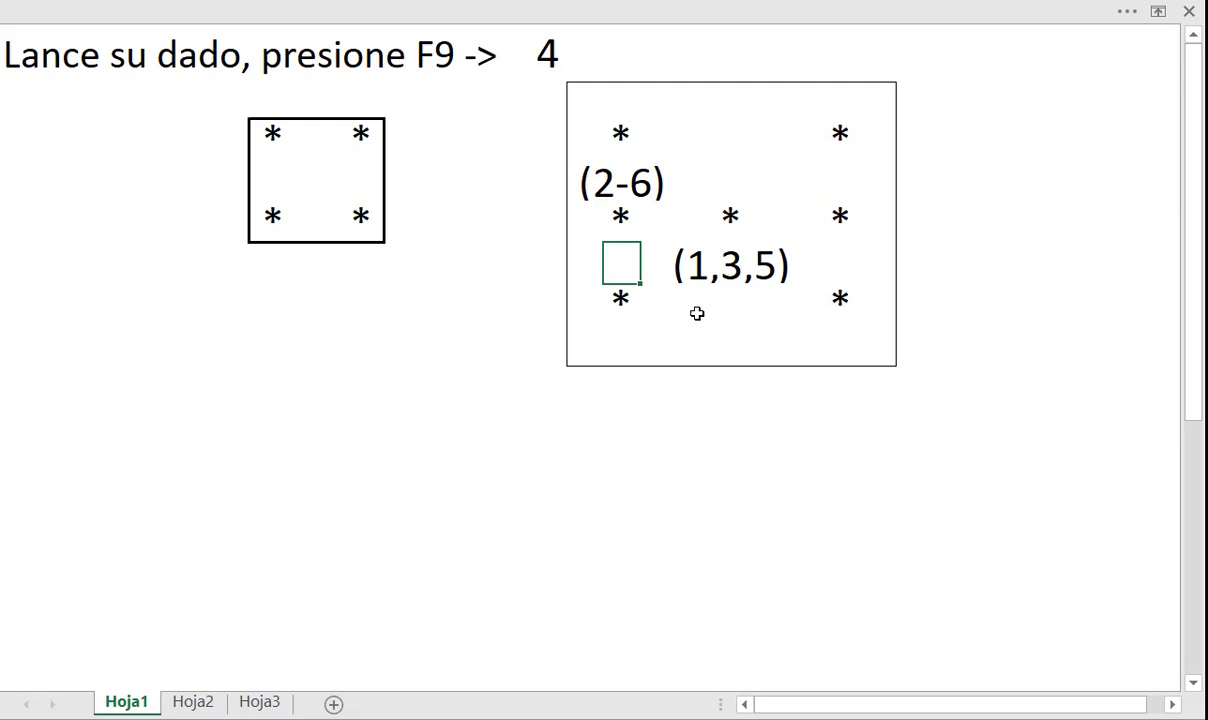
type("(6)")
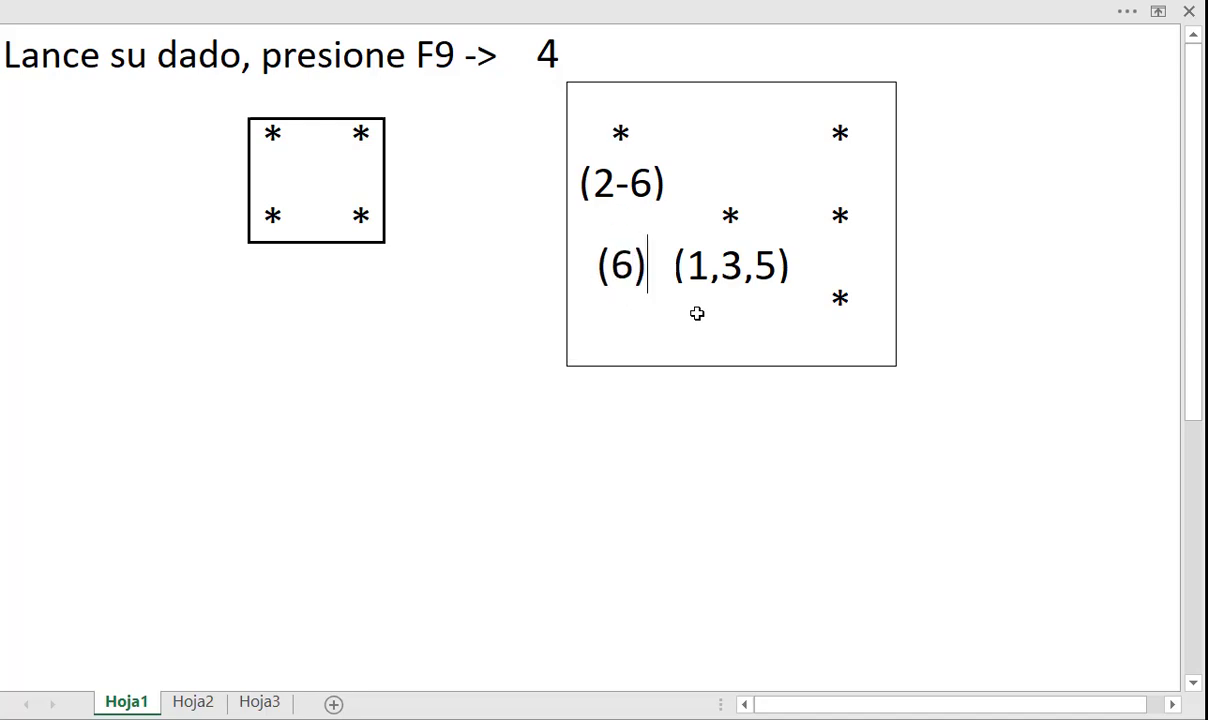
Step: Try to re-enter the label below the middle dot of the large box's left column, in cell K6, as (6)
key("Up")
key("Down")
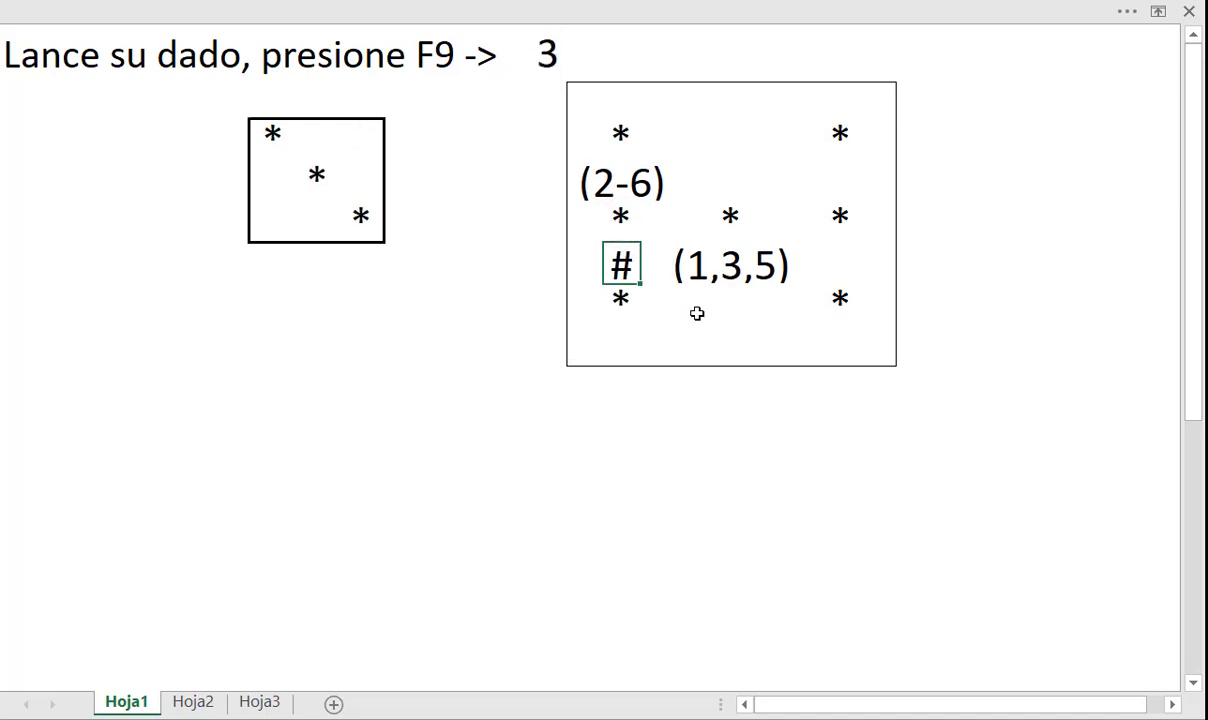
key("F2")
key("Left")
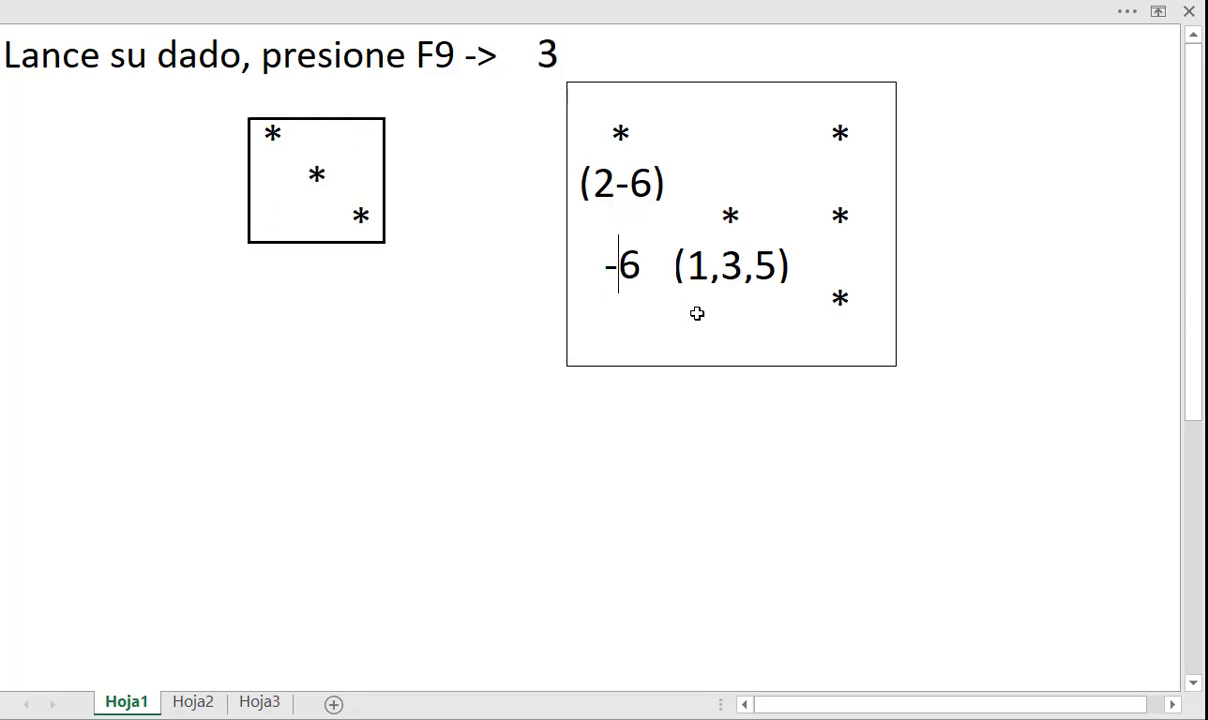
key("BackSpace")
type("(")
key("Right")
type(")")
key("Return")
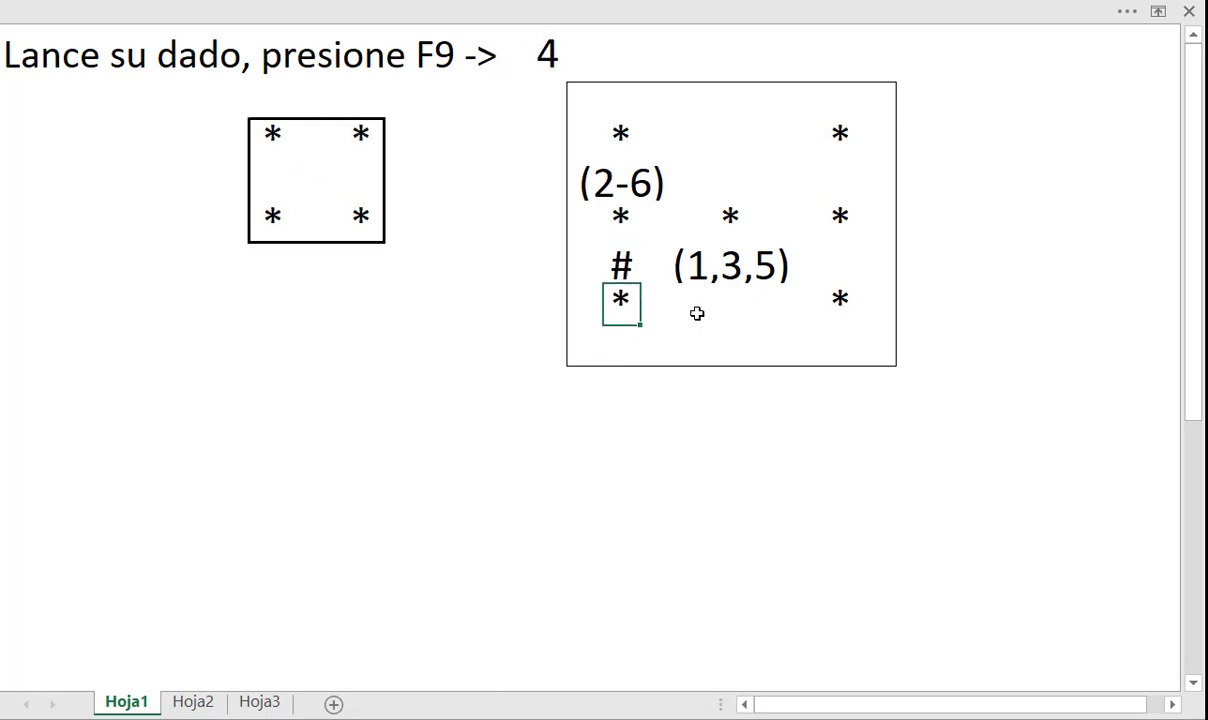
Step: Replace the label below the middle-left dot of the large box, in cell K6, with 6 stored as text
key("Up")
key("F2")
key("Left")
key("Left")
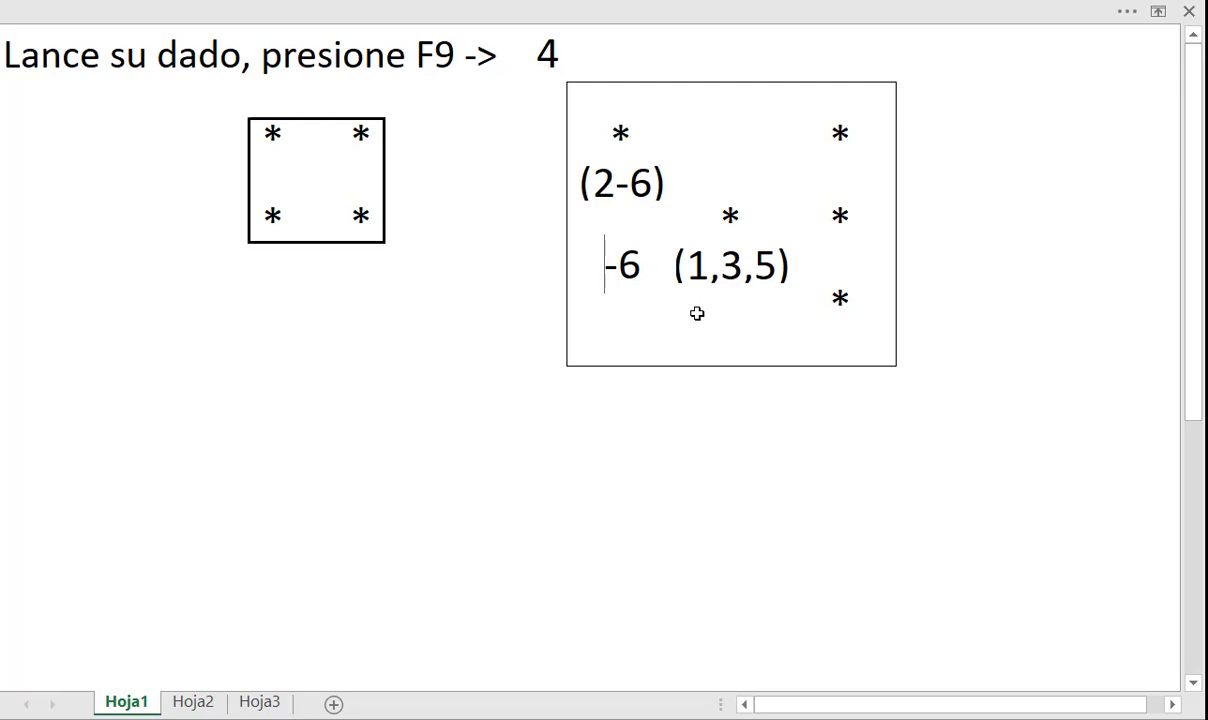
key("Delete")
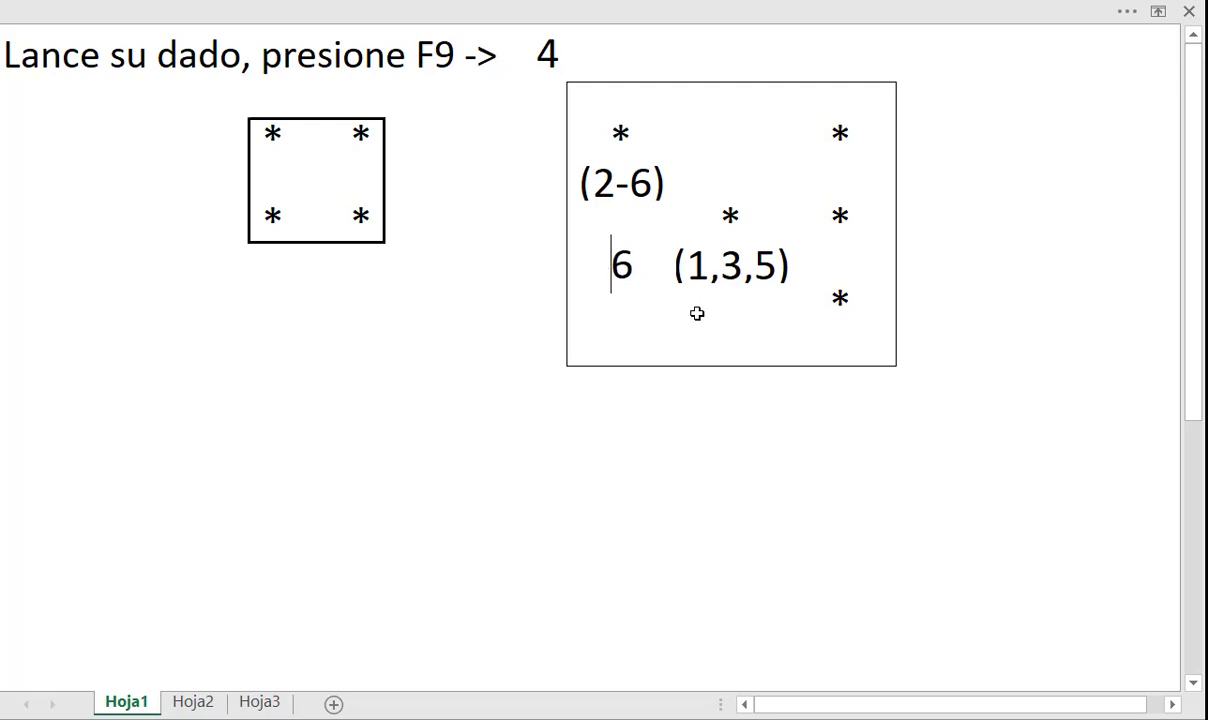
type("'")
key("Return")
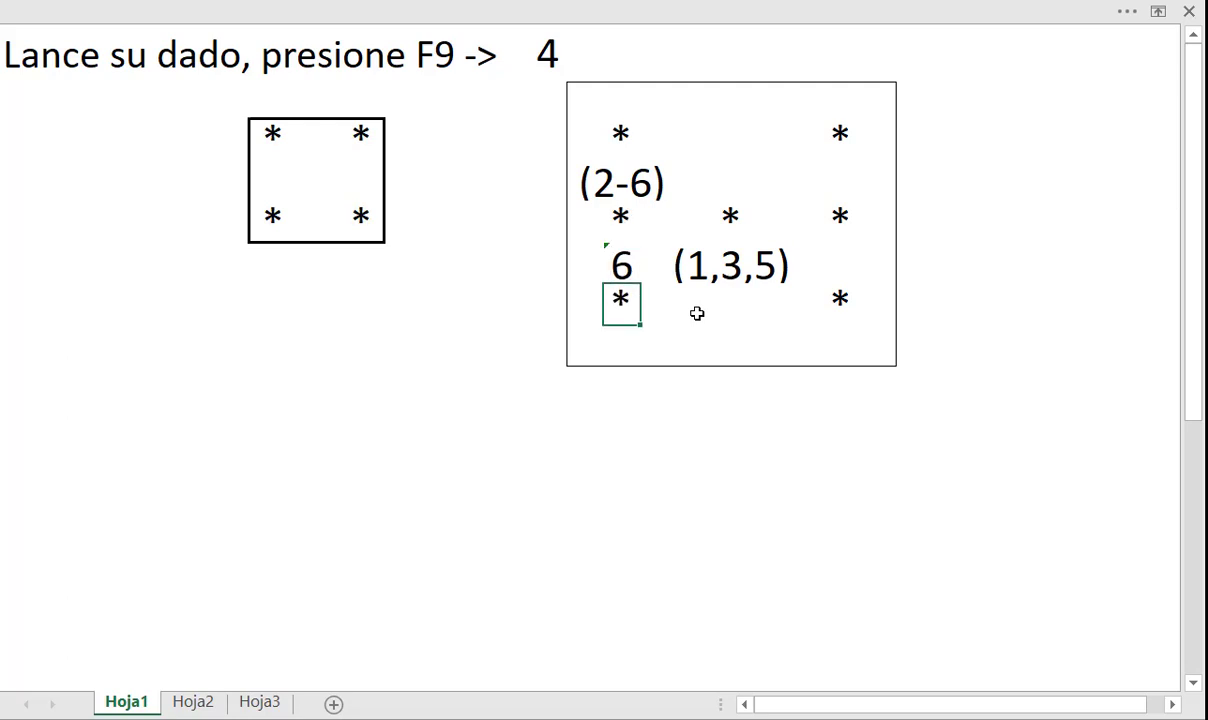
Step: Label the lower-left corner dot of the large box with the text (4-6) directly below it, in cell K8
key("Up")
key("Up")
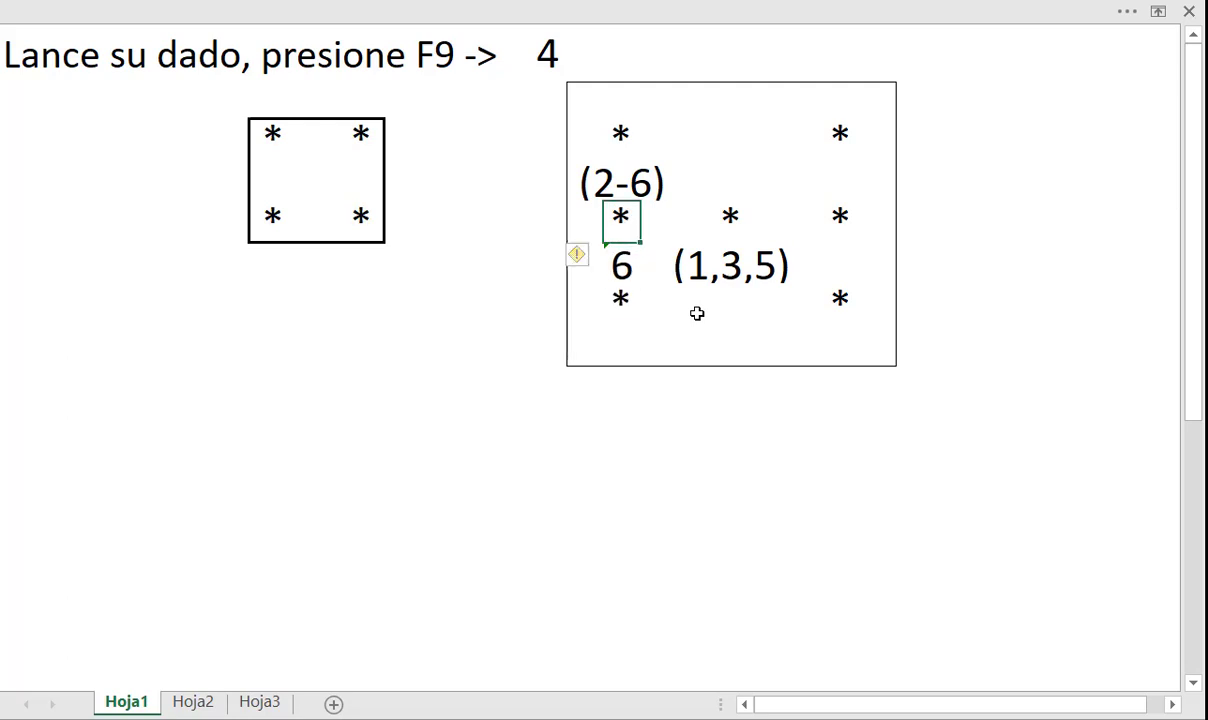
key("Down")
key("Down")
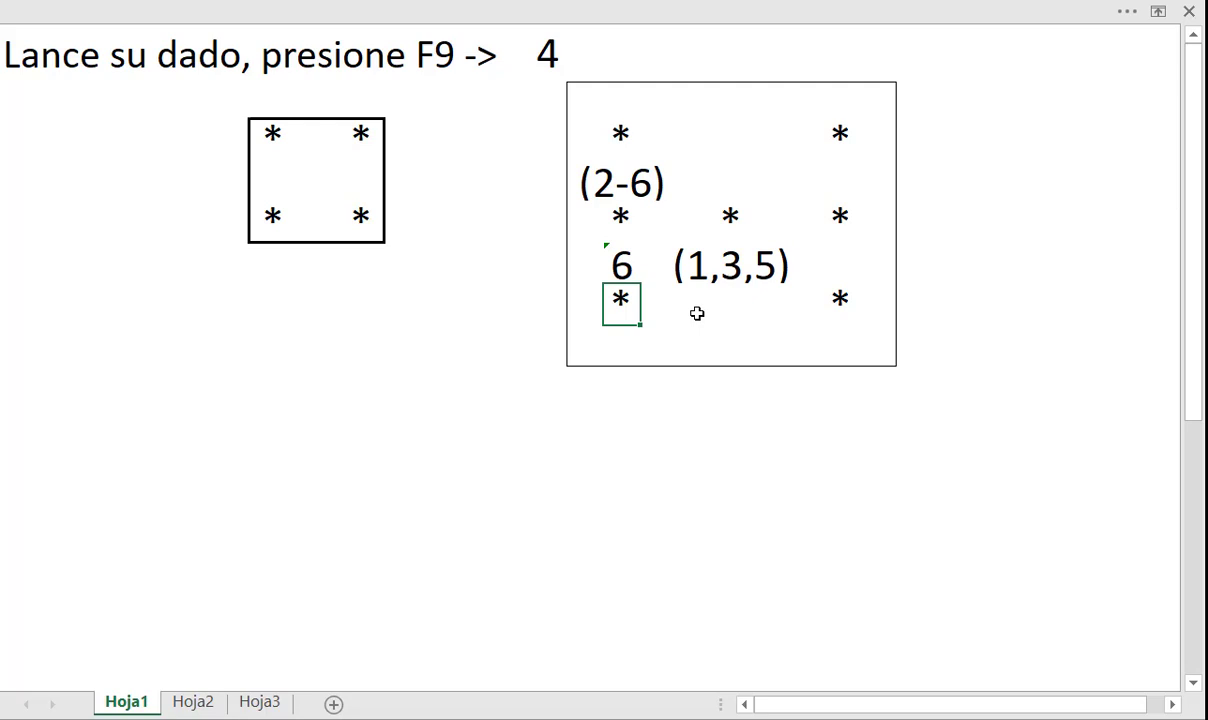
key("Down")
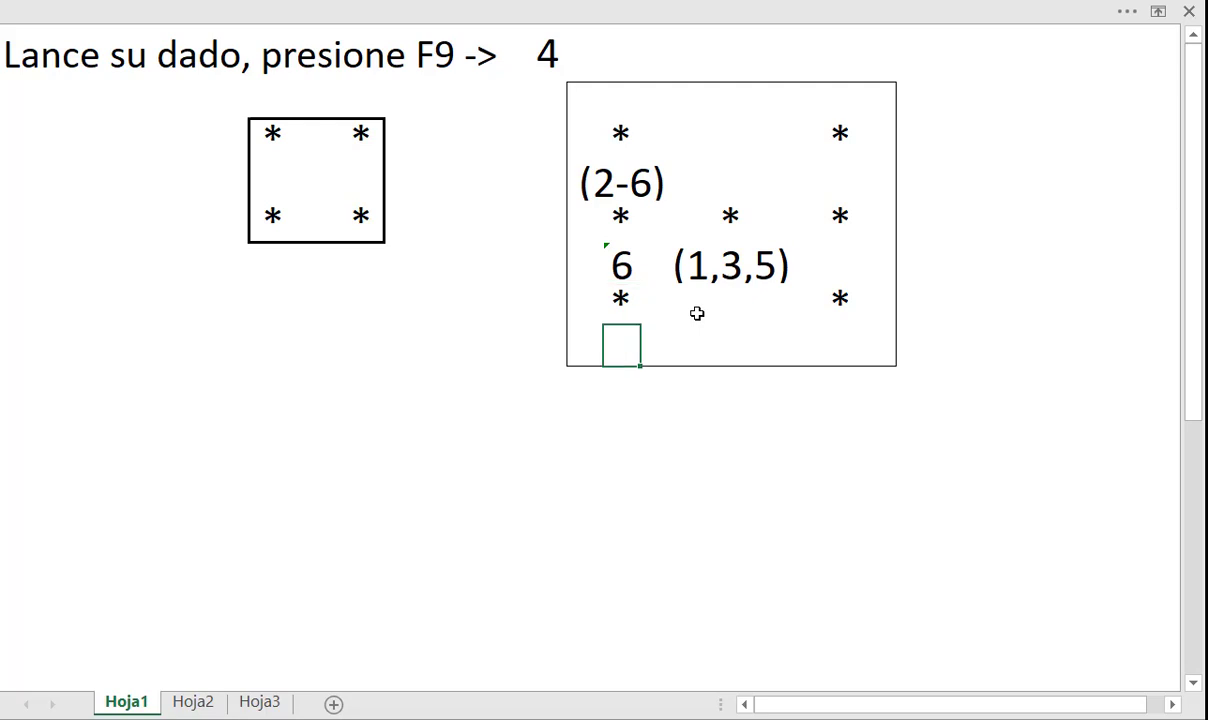
type("(4")
key("BackSpace")
key("BackSpace")
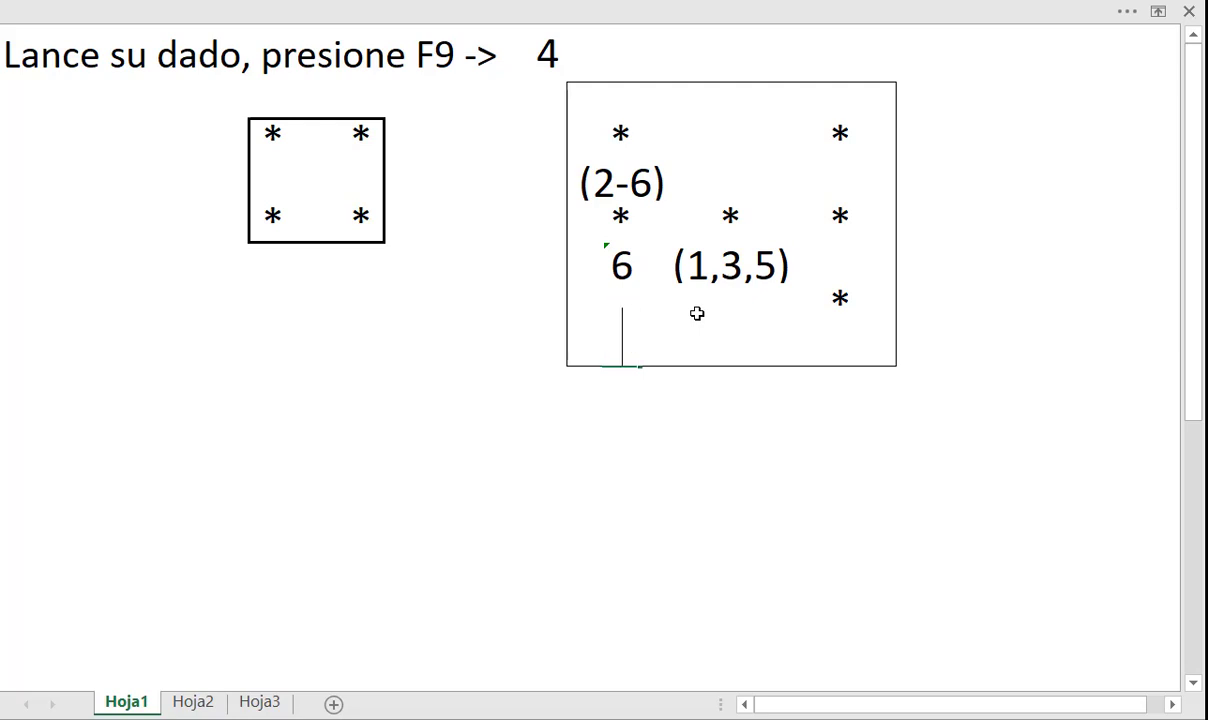
type("(4-6")
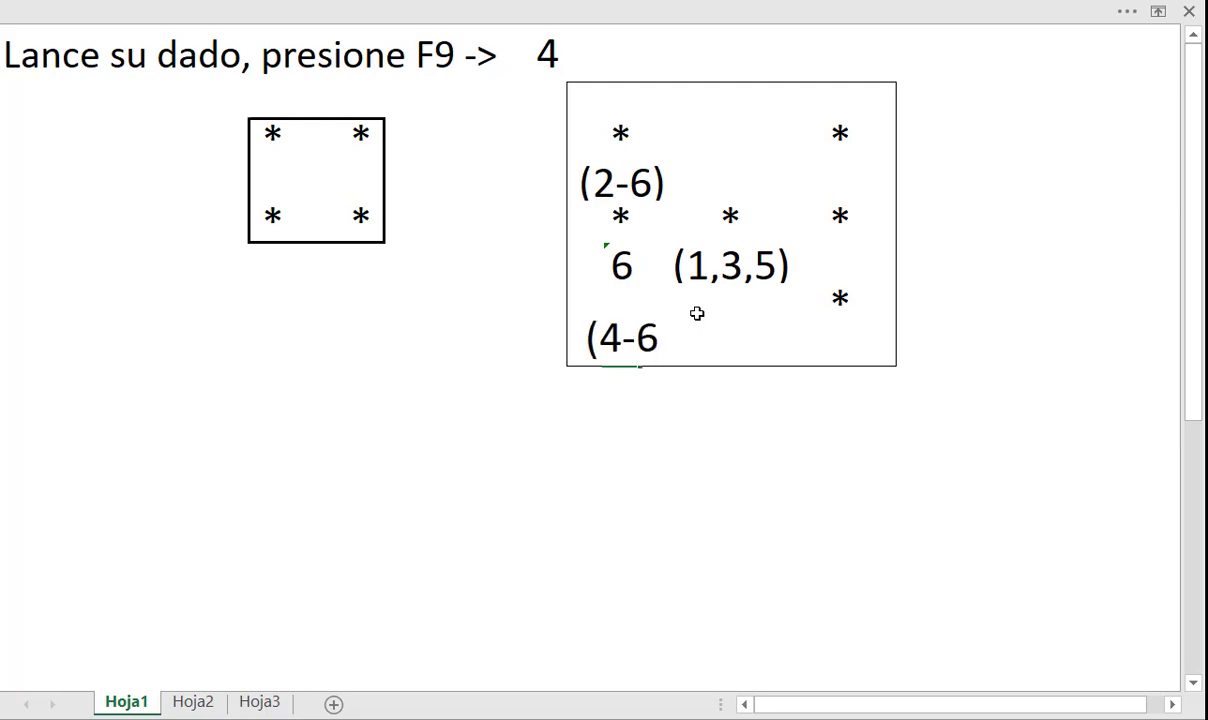
type(")")
key("Return")
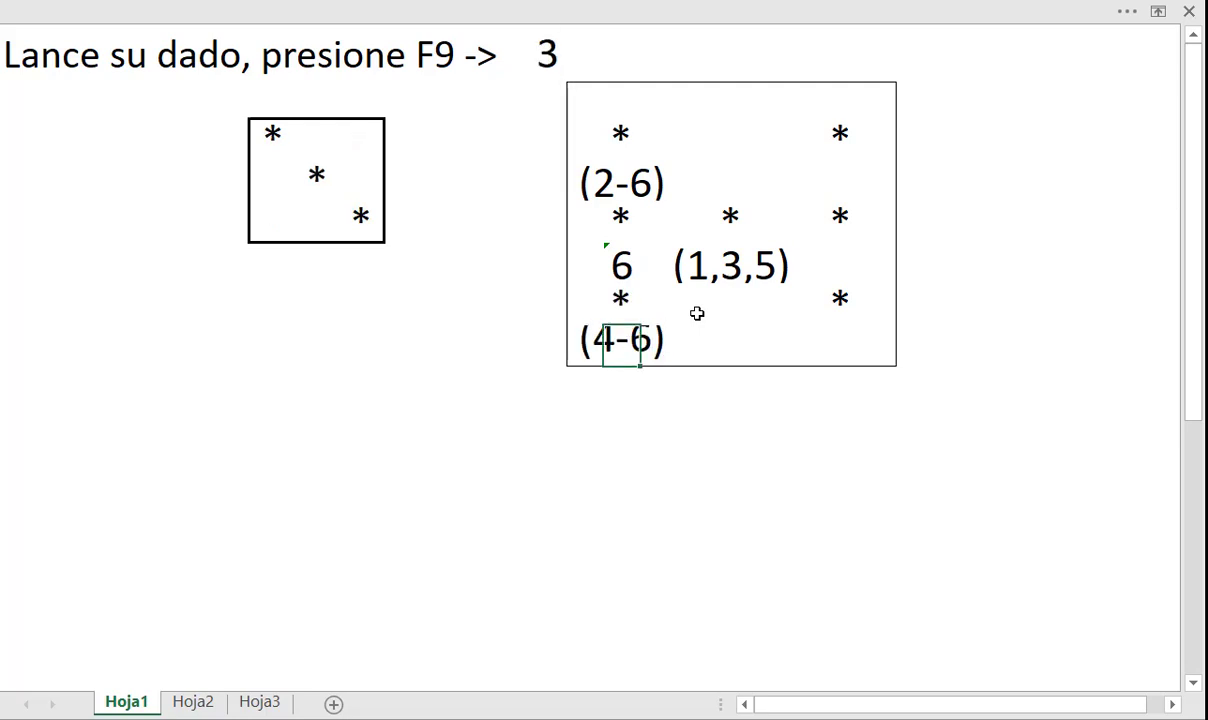
Step: Label the upper-right corner dot of the large box with the text (4-6) in the cell directly below it
key("Right")
key("Right")
key("Right")
key("Right")
key("Right")
key("Up")
key("Up")
key("Up")
key("Up")
key("Up")
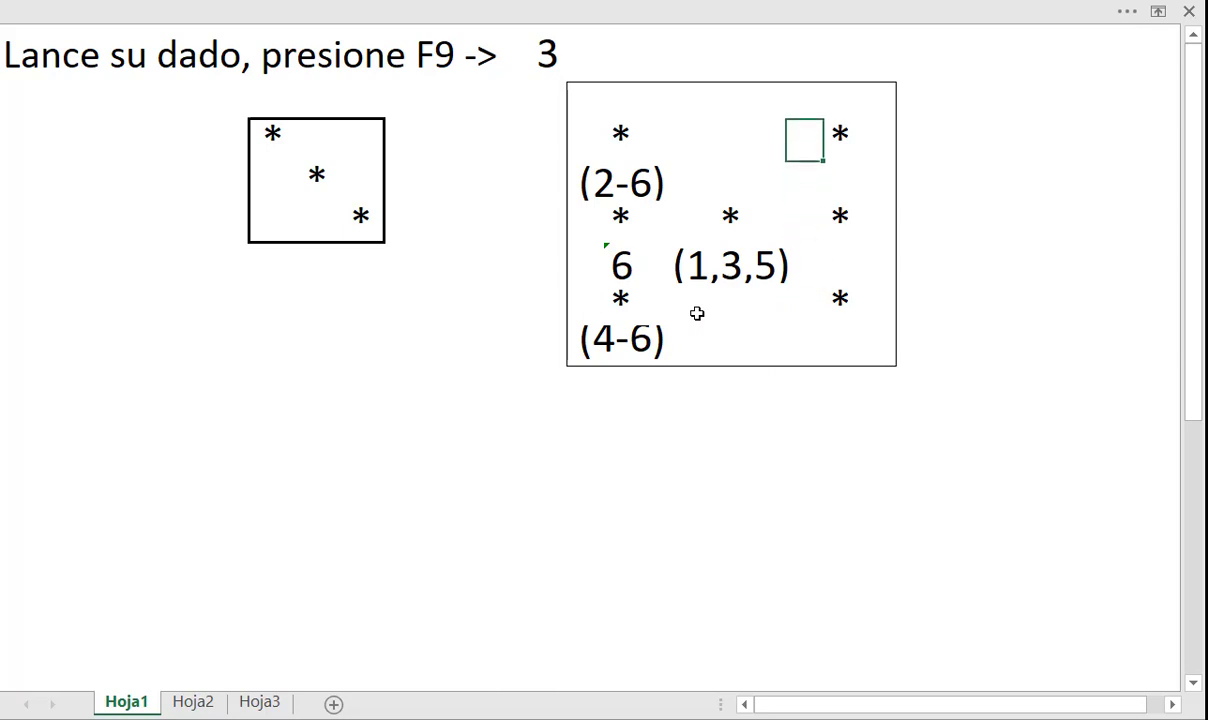
key("Right")
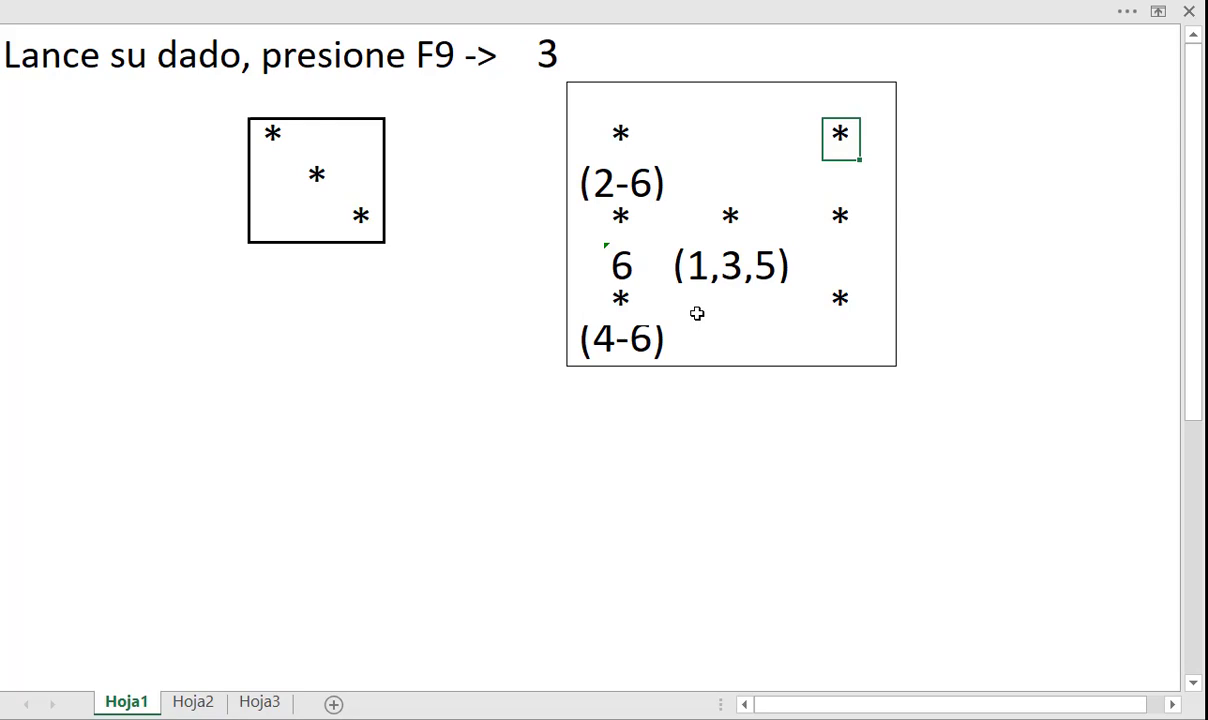
key("Down")
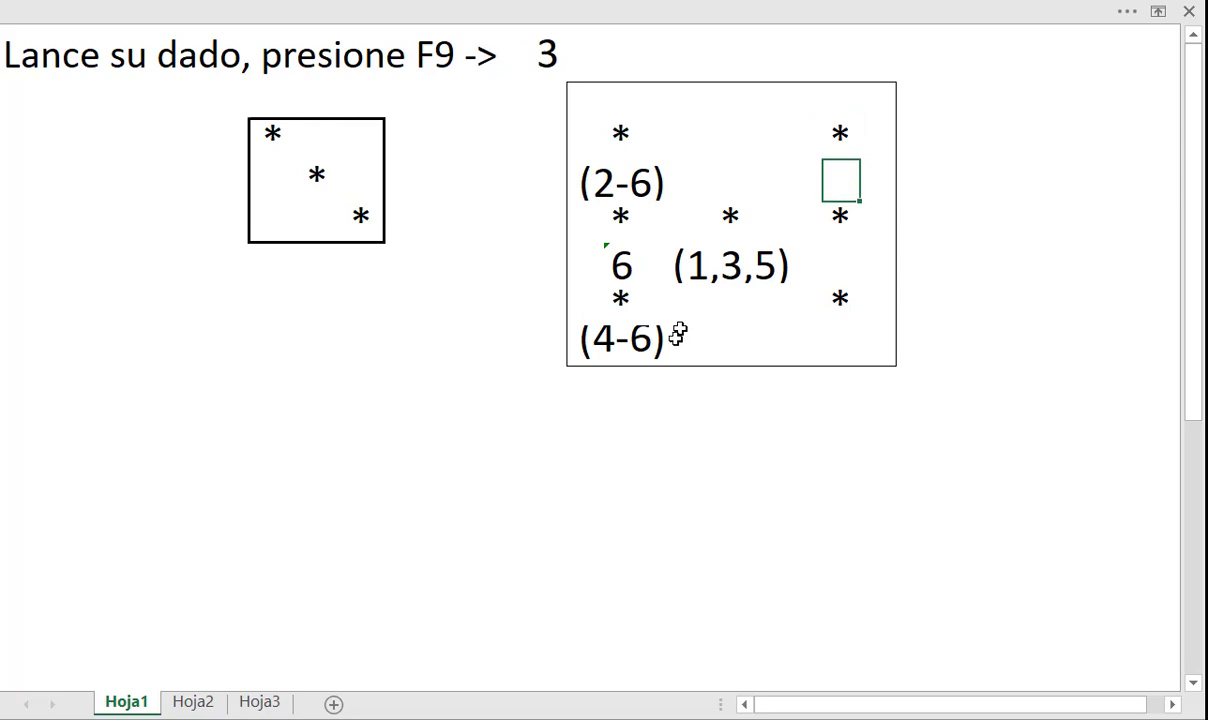
left_click(624, 340)
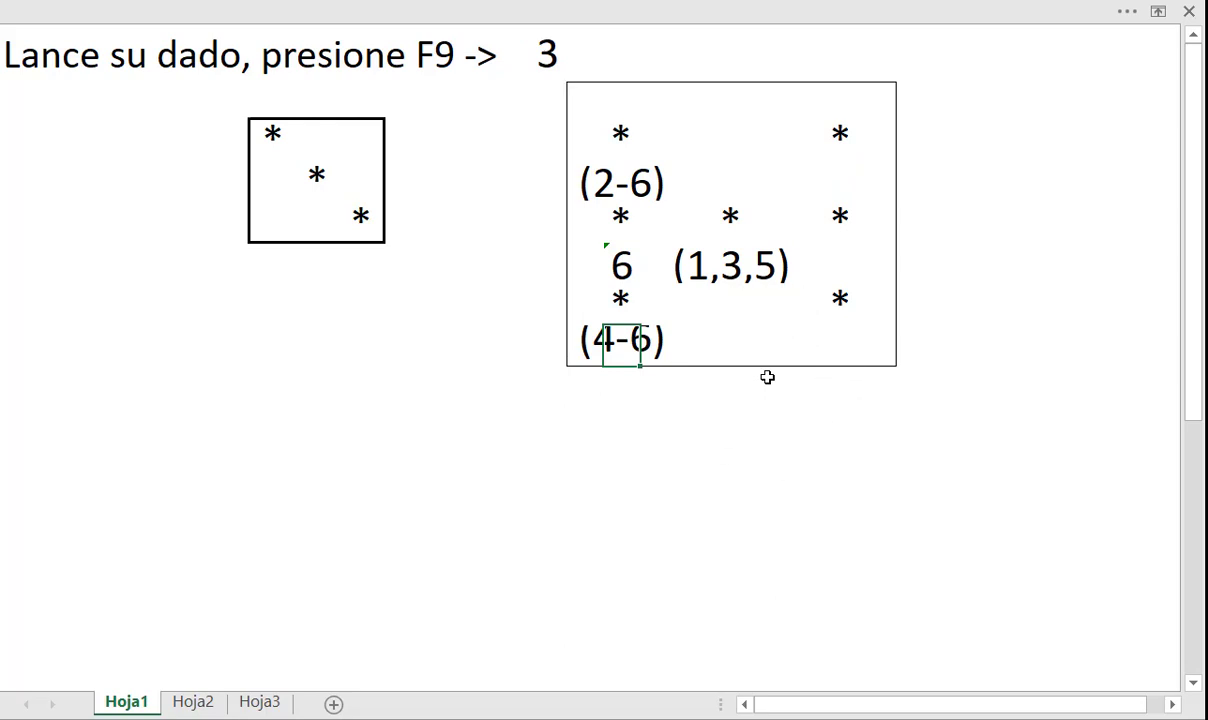
key("Up")
key("Up")
key("Up")
key("Up")
key("Right")
key("Right")
key("Right")
key("Right")
key("Right")
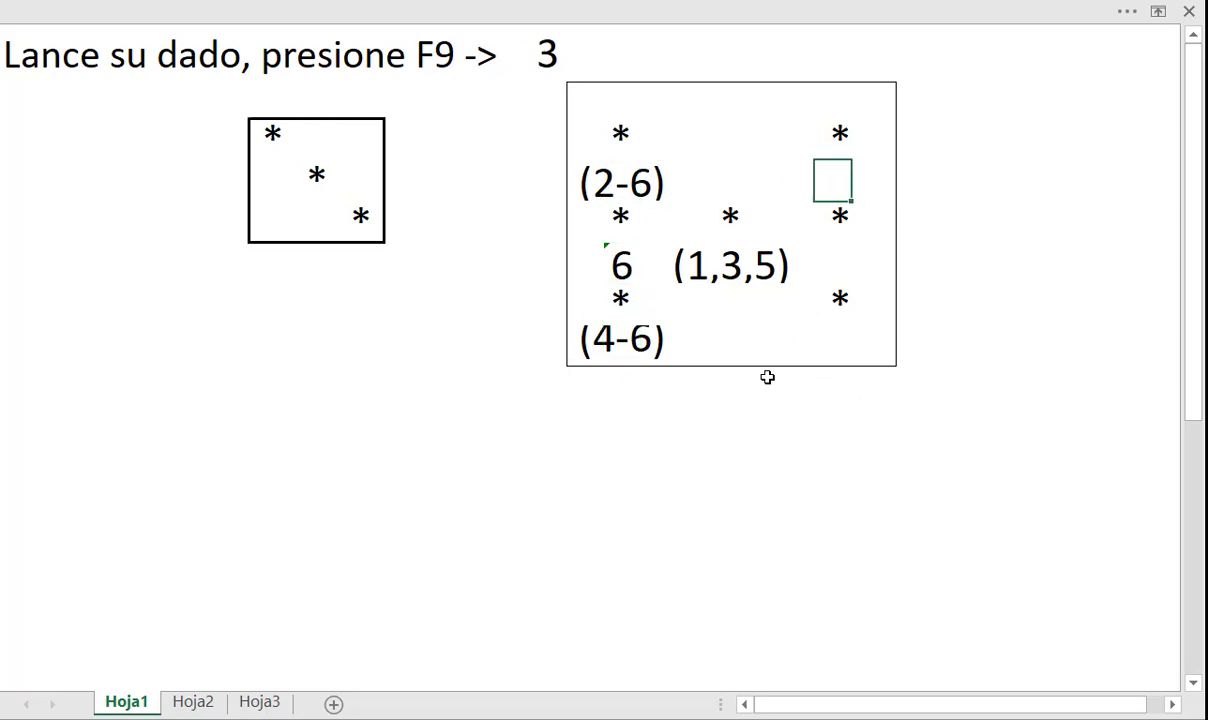
key("Right")
type("(")
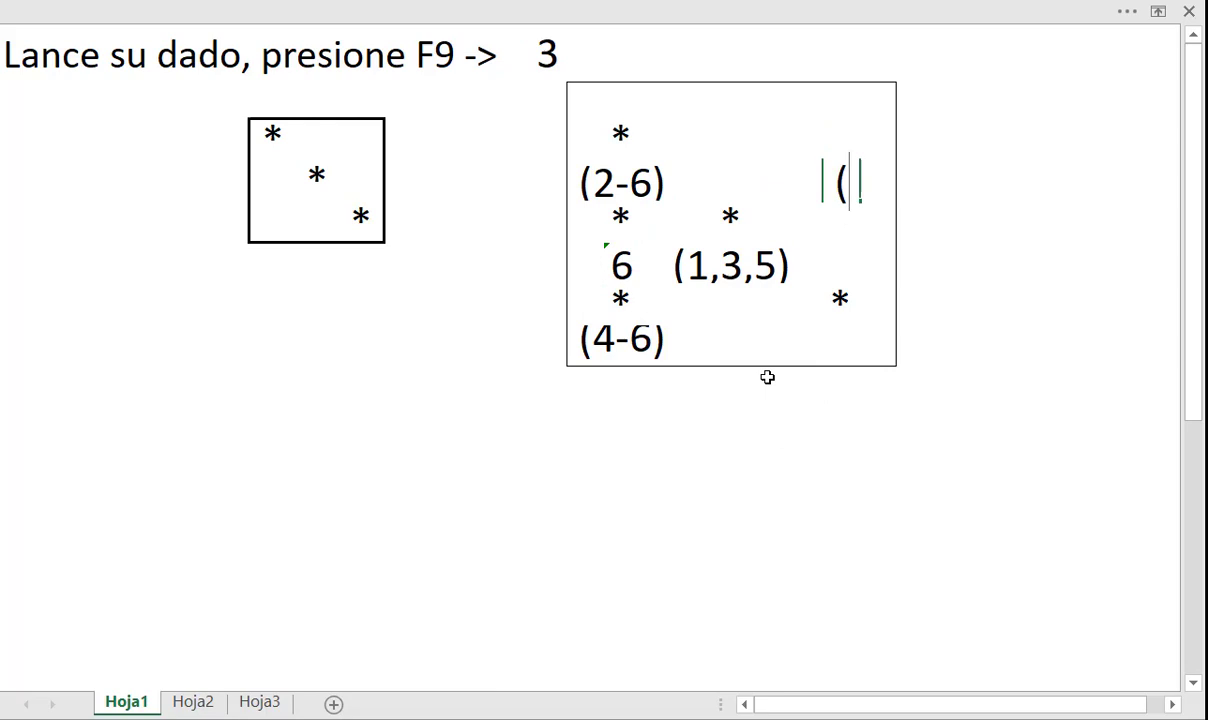
type("4-6)")
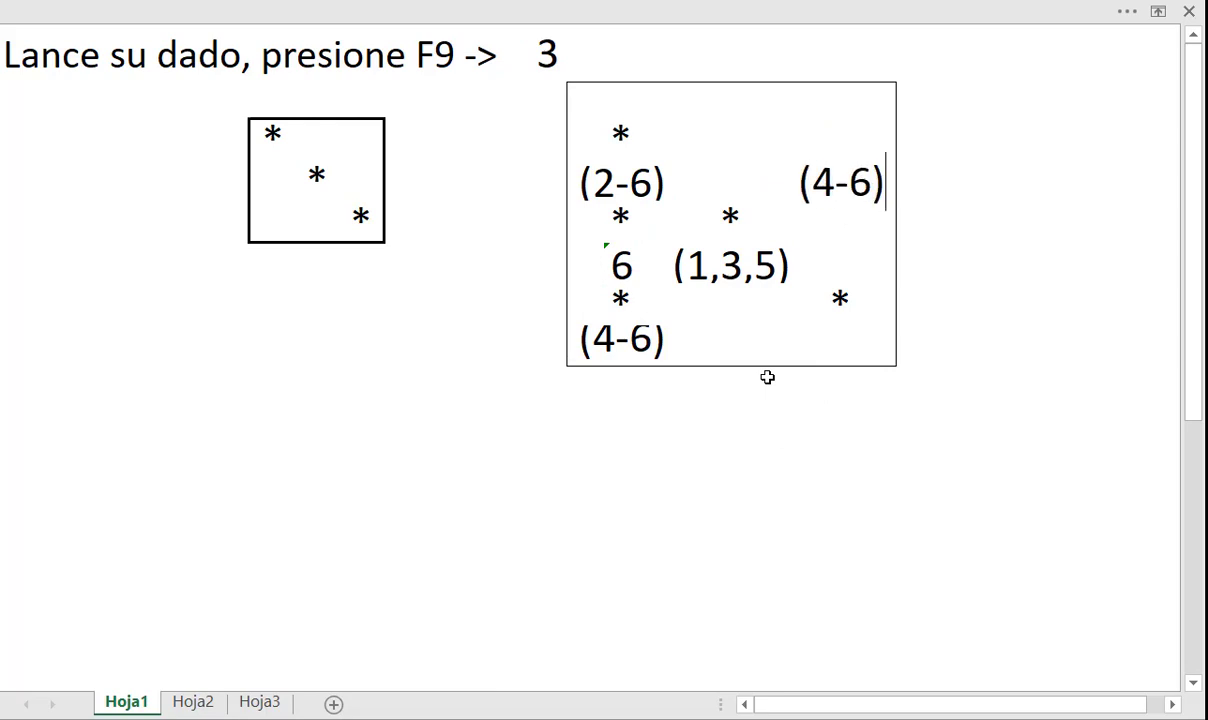
key("Return")
Step: Copy the 6 label from below the middle-left dot to the cell directly below the middle-right dot of the large box
key("Down")
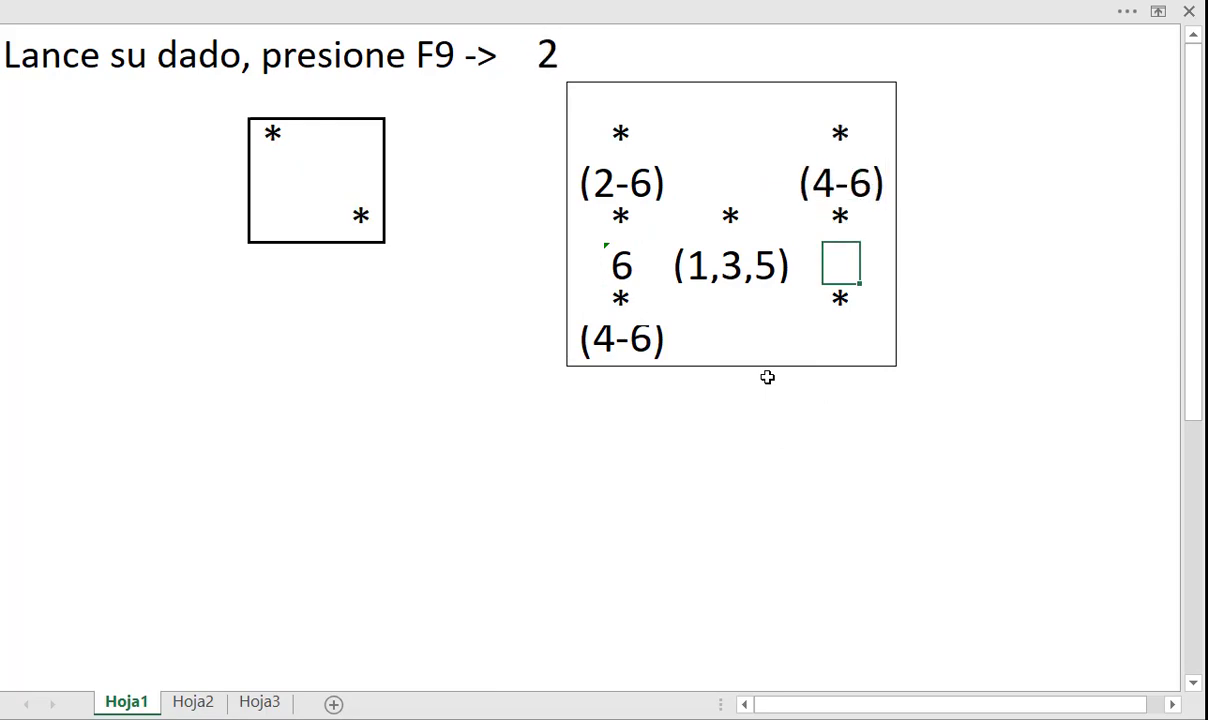
key("Up")
key("Down")
key("Left")
key("Left")
key("Left")
key("Left")
key("Left")
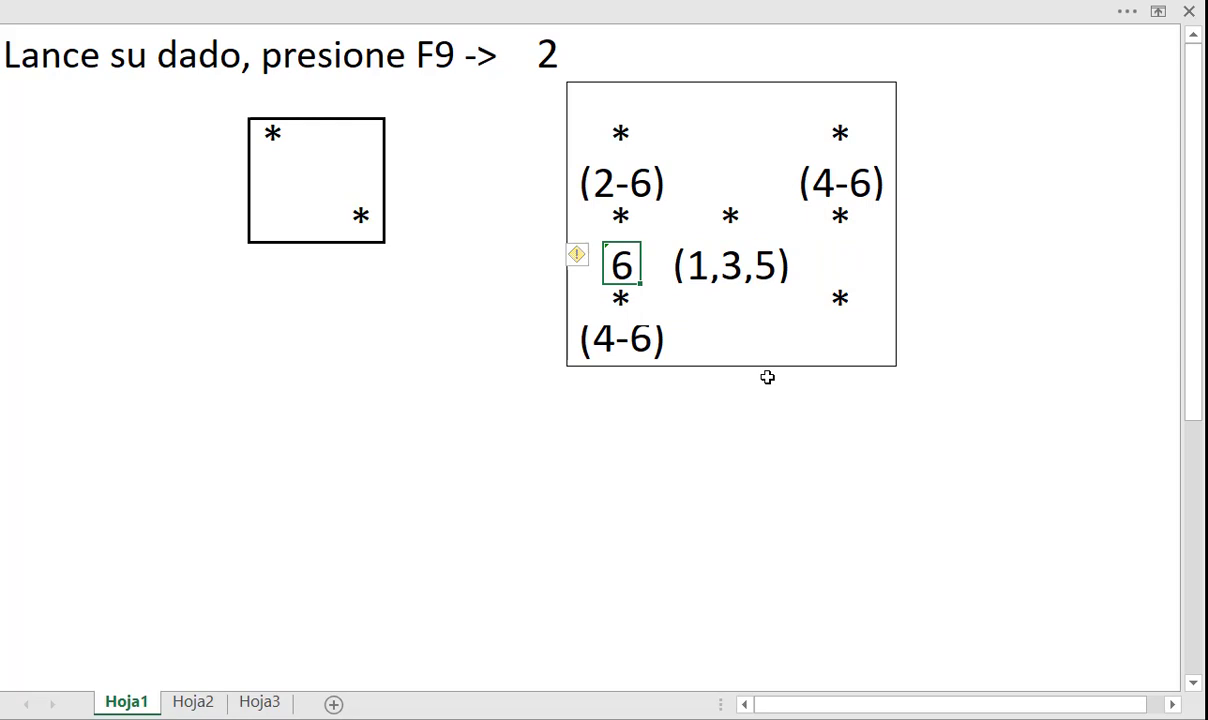
key("ctrl+c")
key("Right")
key("Right")
key("Right")
key("Right")
key("Right")
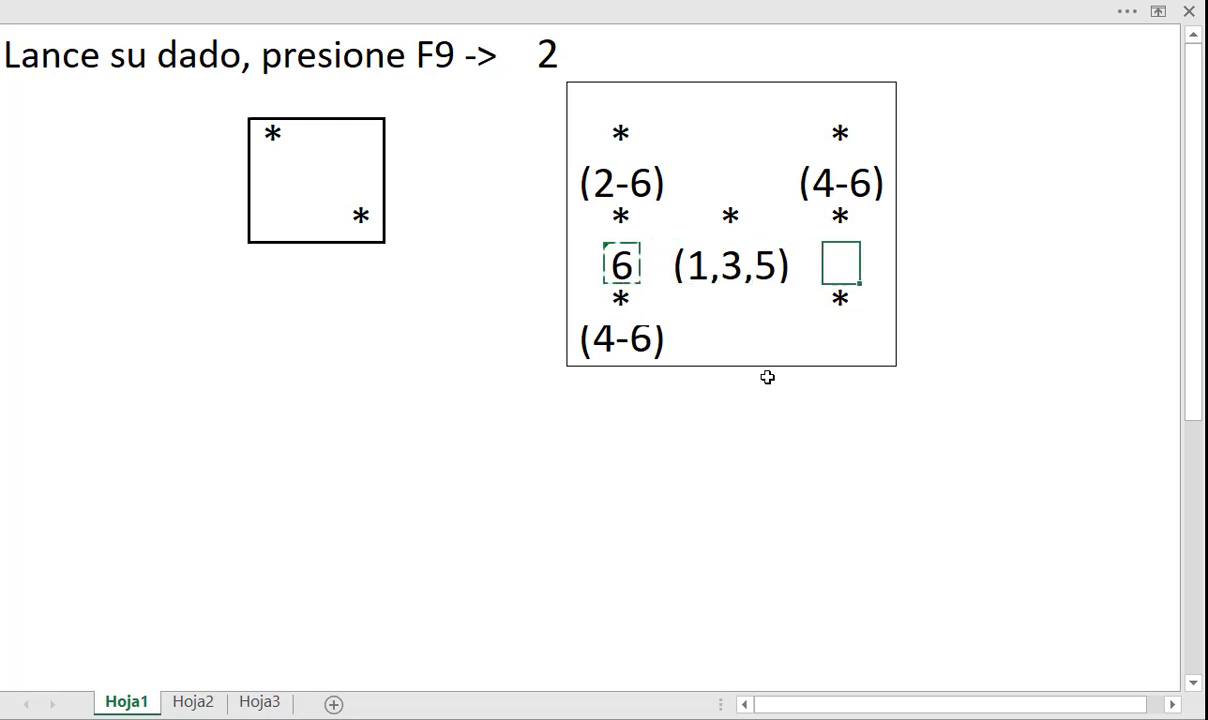
key("ctrl+v")
Step: Copy the (2-6) label from below the upper-left corner dot to the cell directly below the large box's lower-right corner dot
key("Down")
key("Down")
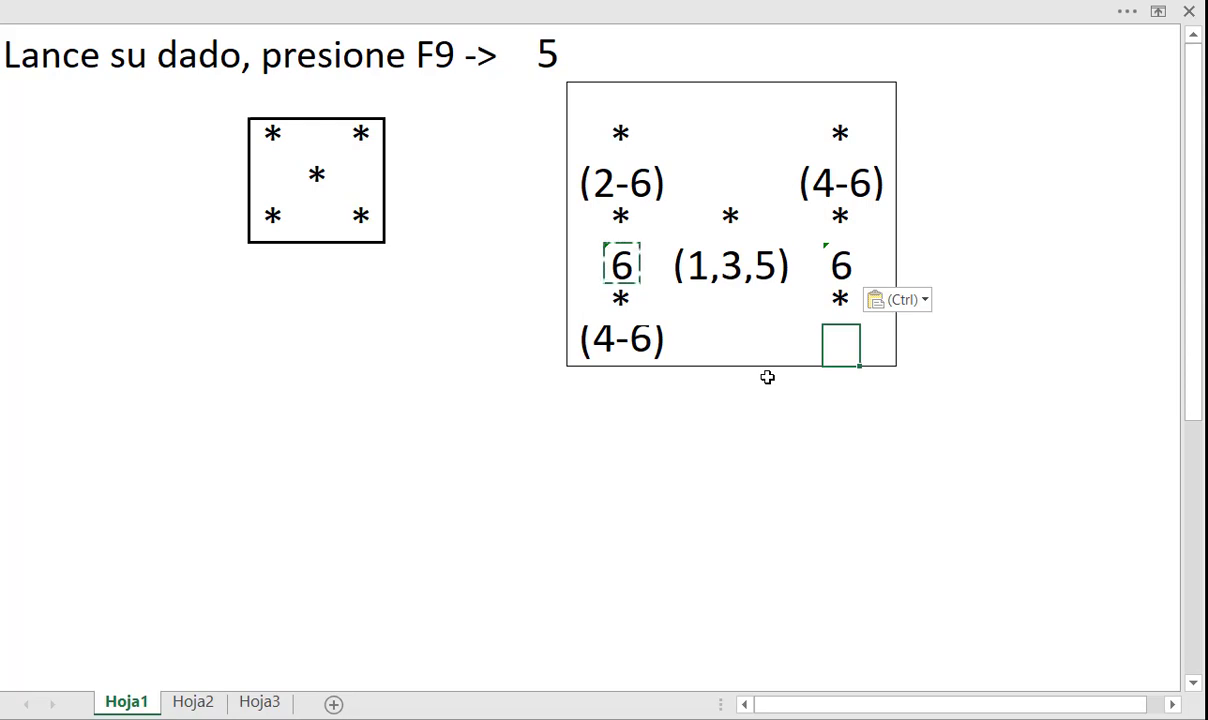
key("Up")
key("Up")
key("Up")
key("Up")
key("Up")
key("Left")
key("Left")
key("Left")
key("Left")
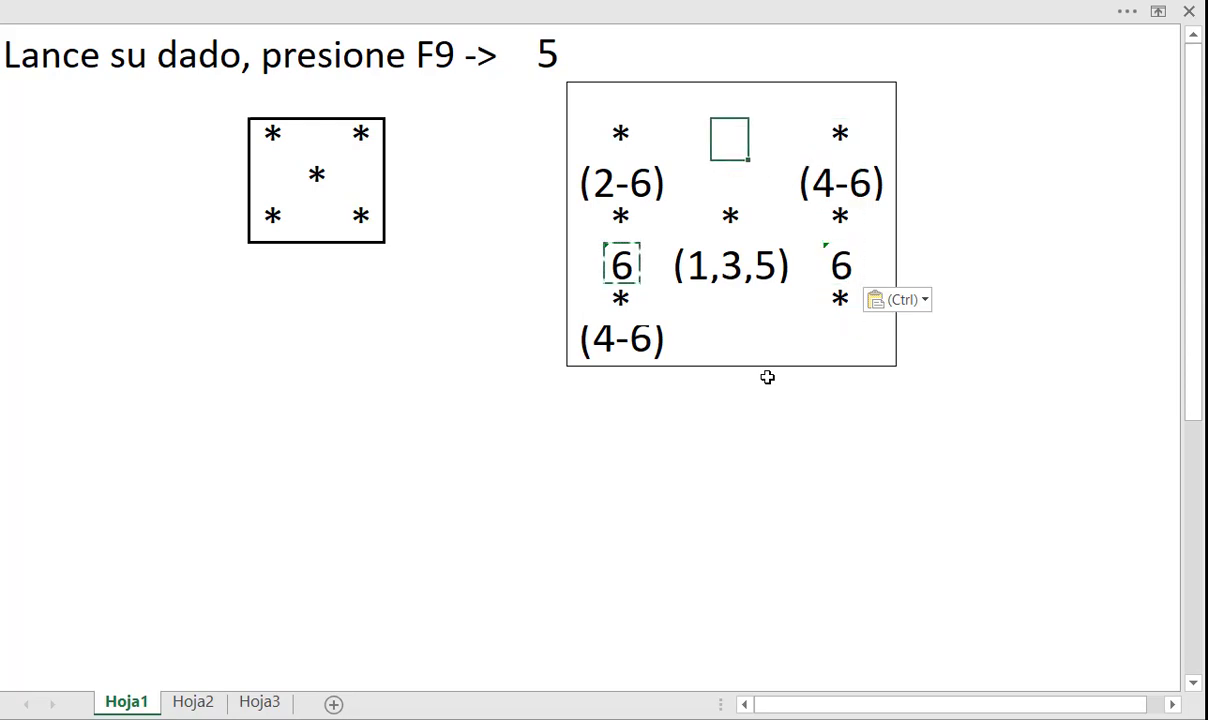
key("Down")
key("Left")
key("Left")
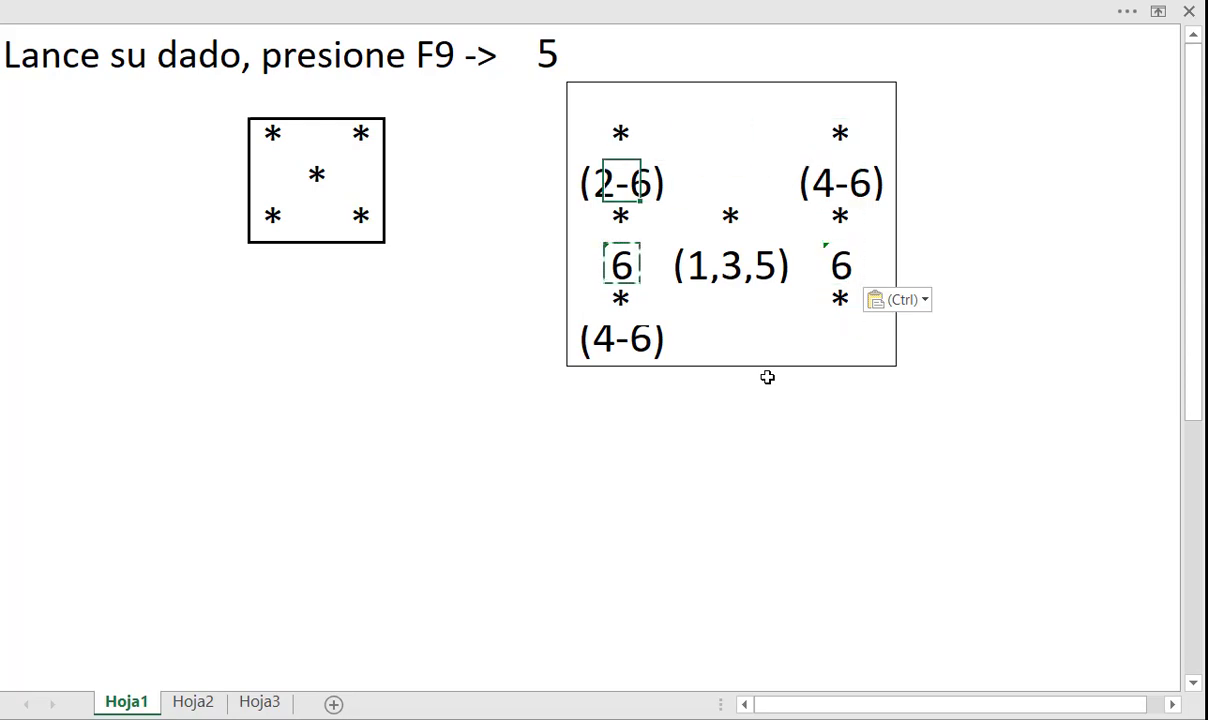
key("ctrl+c")
key("Right")
key("Right")
key("Right")
key("Right")
key("Right")
key("Right")
key("Down")
key("Down")
key("Down")
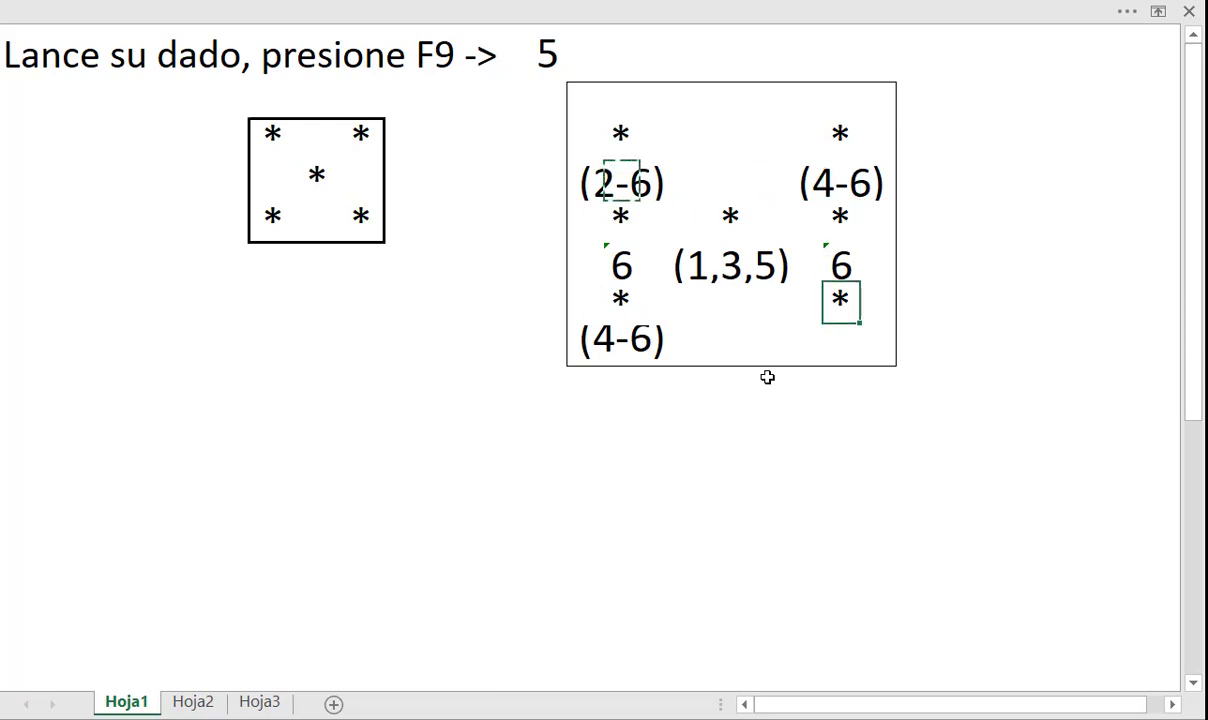
key("Down")
key("ctrl+v")
key("Escape")
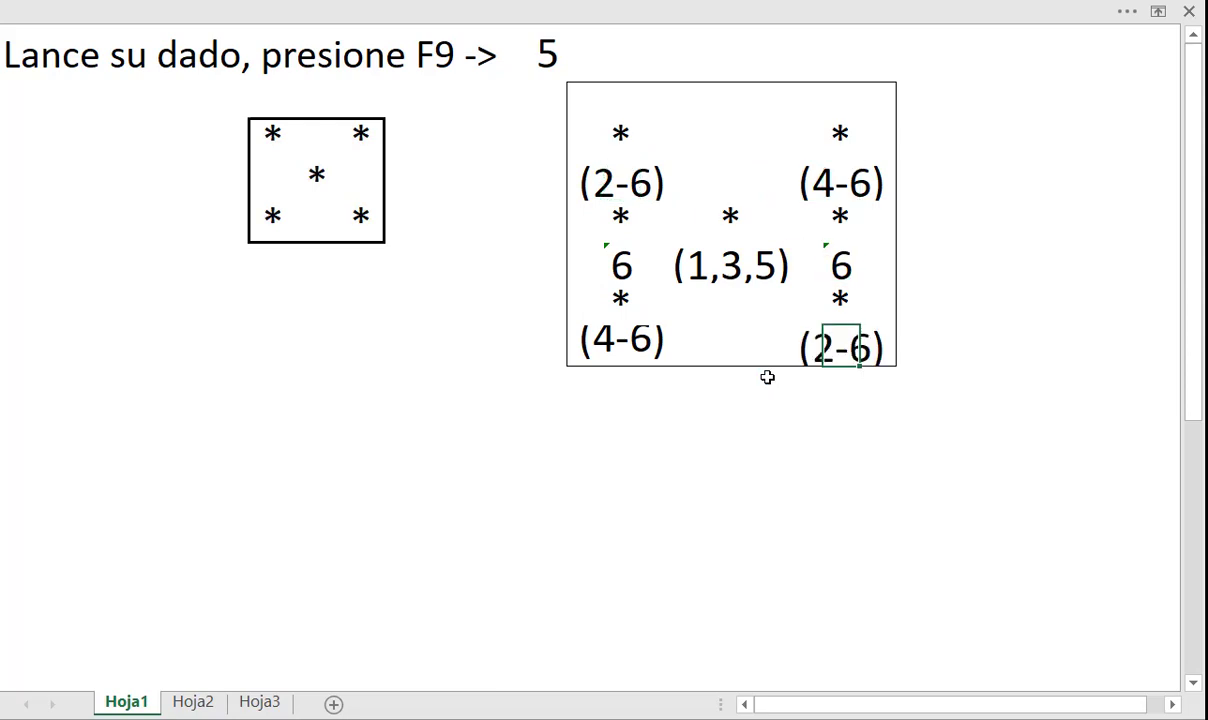
Step: Display the ribbon tabs and commands, and give the three-by-three cell block one row below the small die a thin outside border
key("Left")
key("Left")
key("Left")
key("Down")
key("Down")
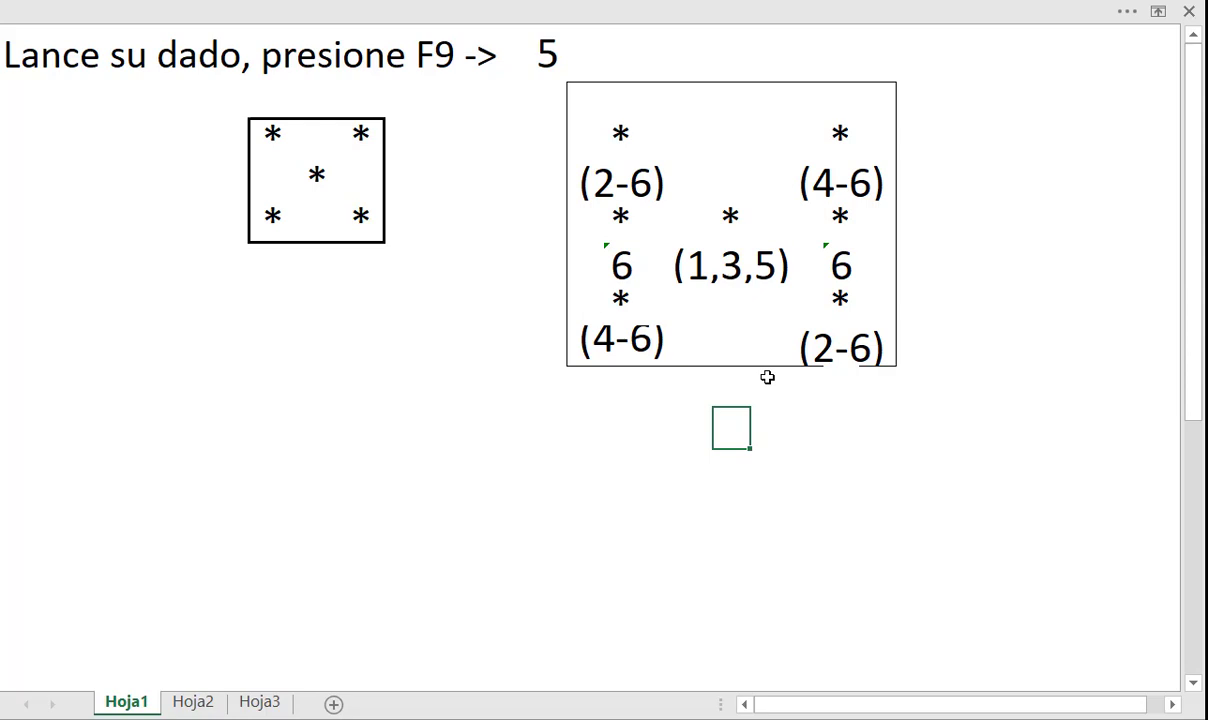
left_click(256, 277)
left_click(256, 303)
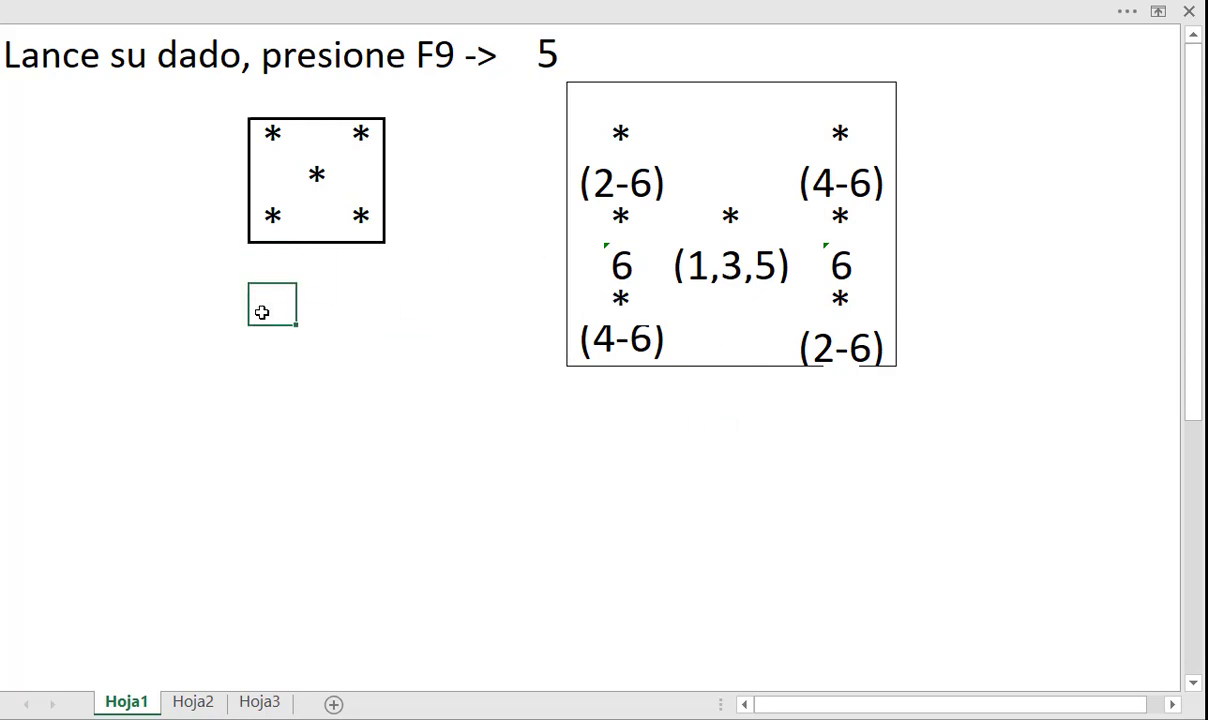
left_click_drag(256, 303, 355, 376)
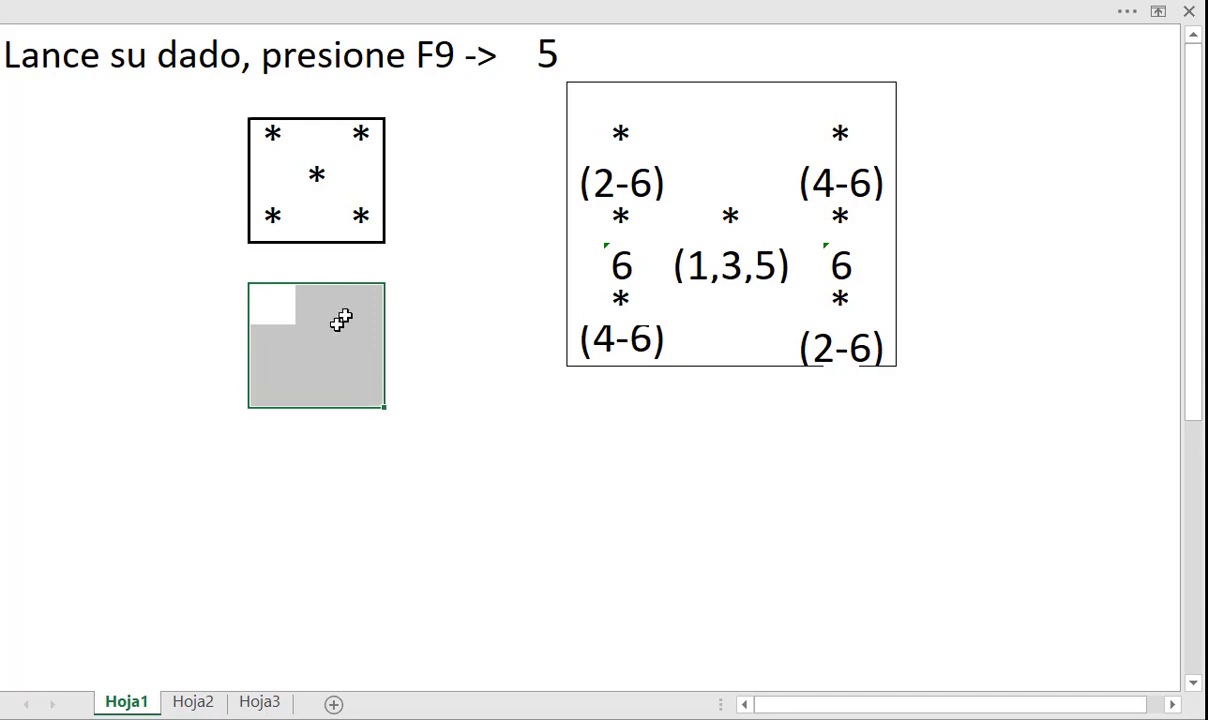
left_click(1158, 11)
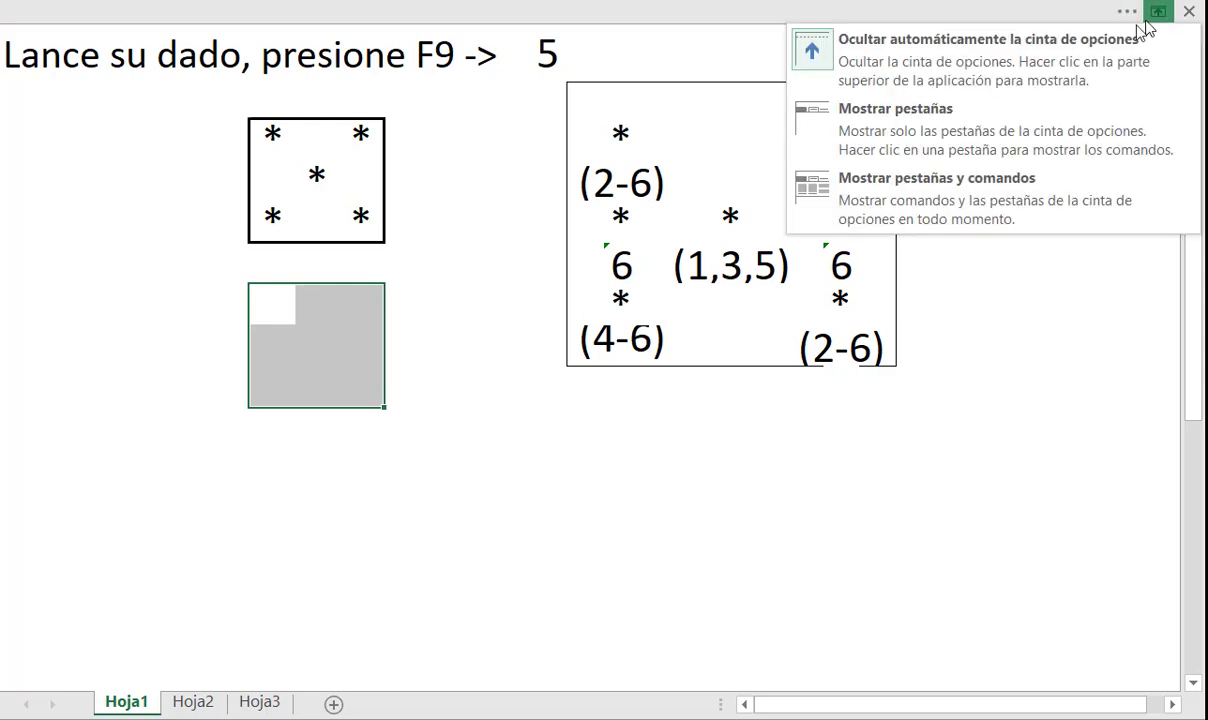
left_click(869, 176)
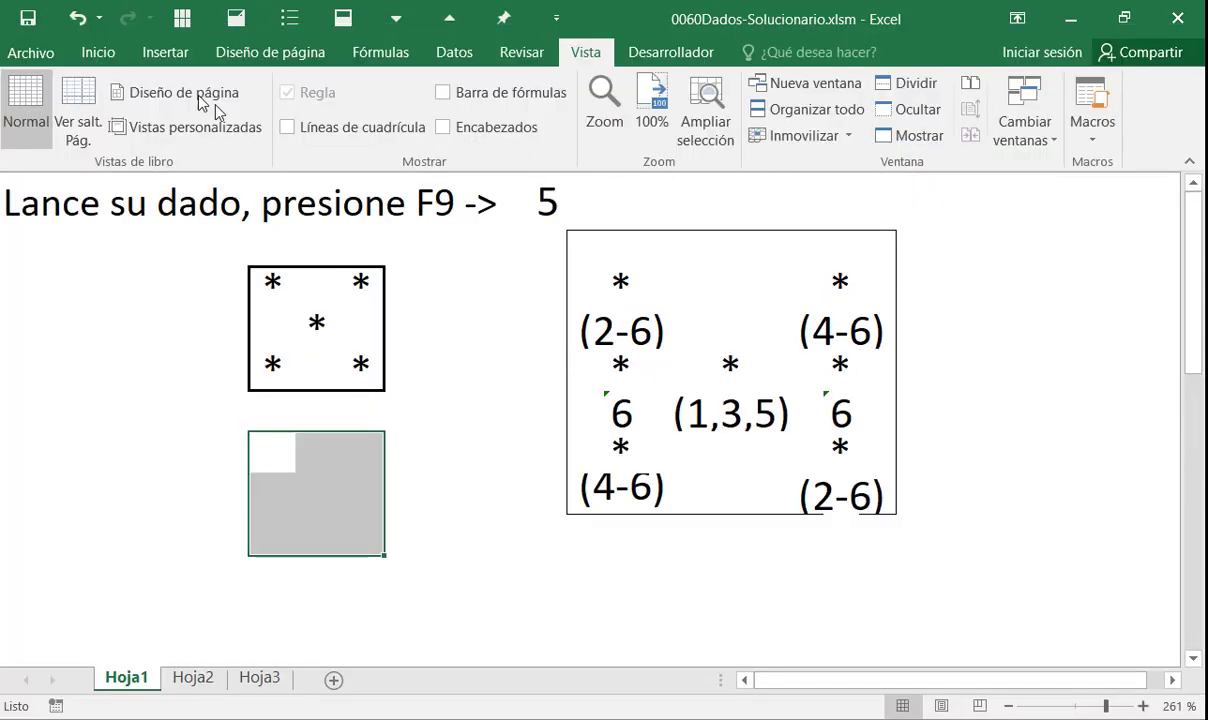
left_click(117, 56)
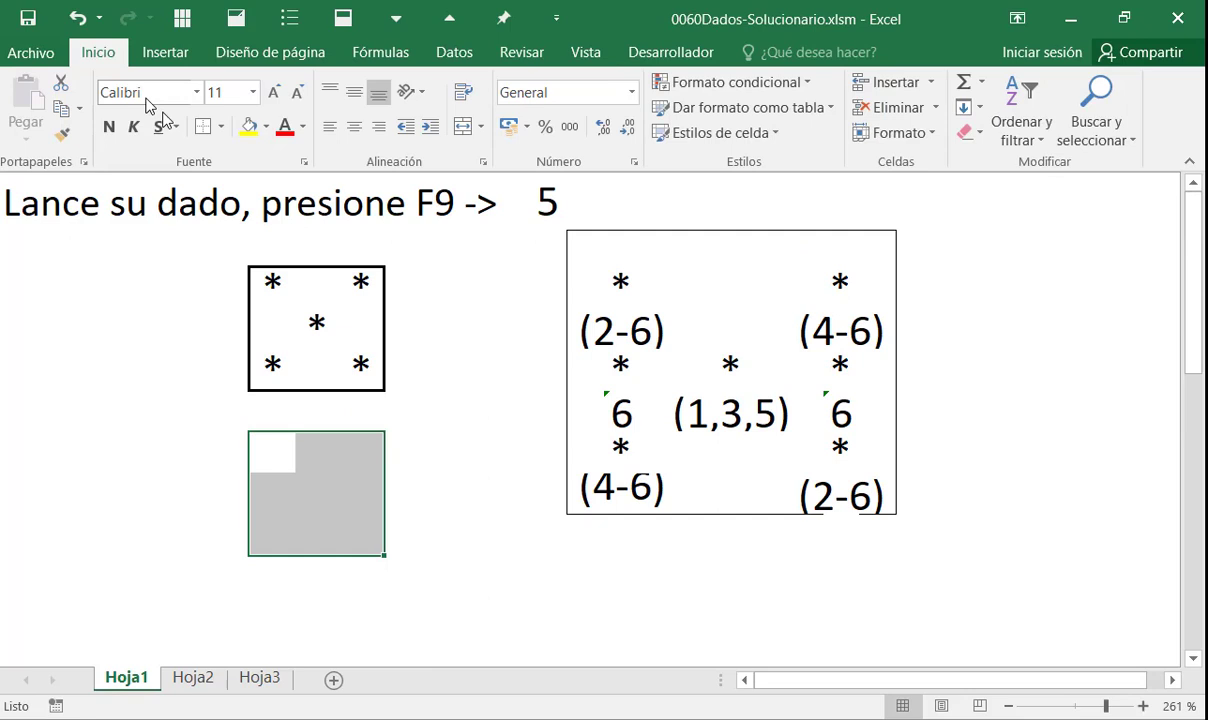
left_click(221, 127)
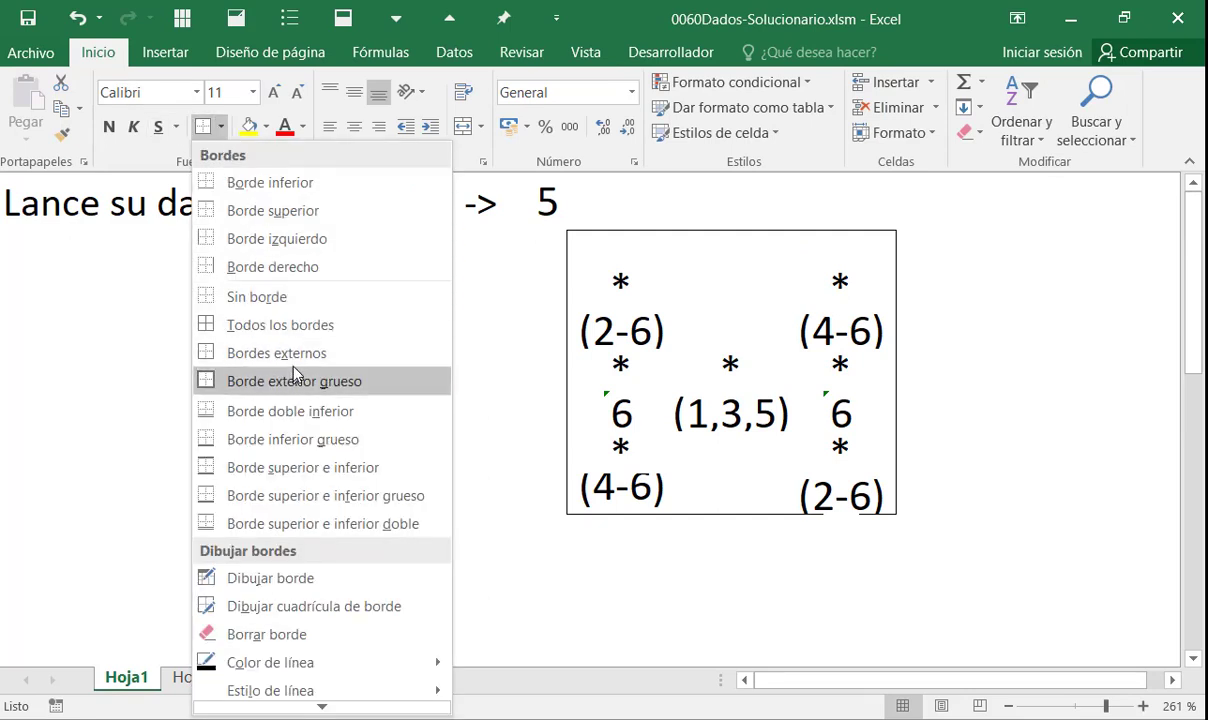
left_click(277, 352)
left_click(272, 496)
left_click(455, 470)
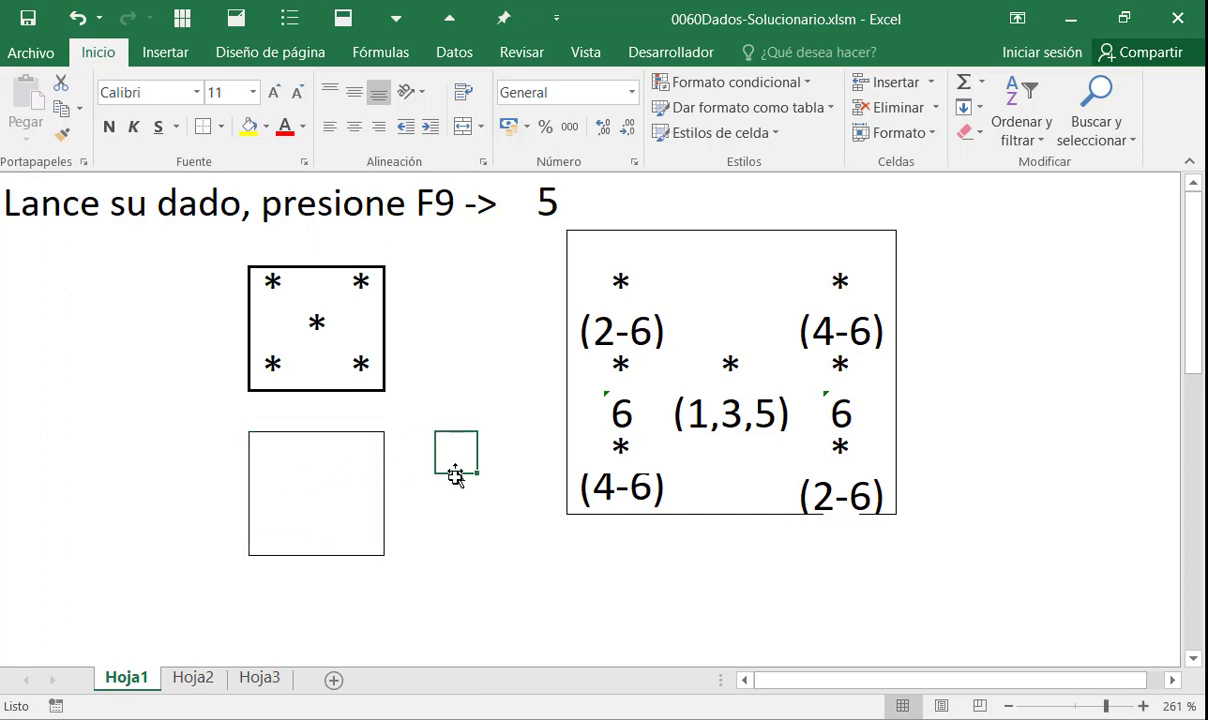
Step: Enter the formula =SI(I1=6;"*";"") in the middle-left cell of the new die
left_click(271, 484)
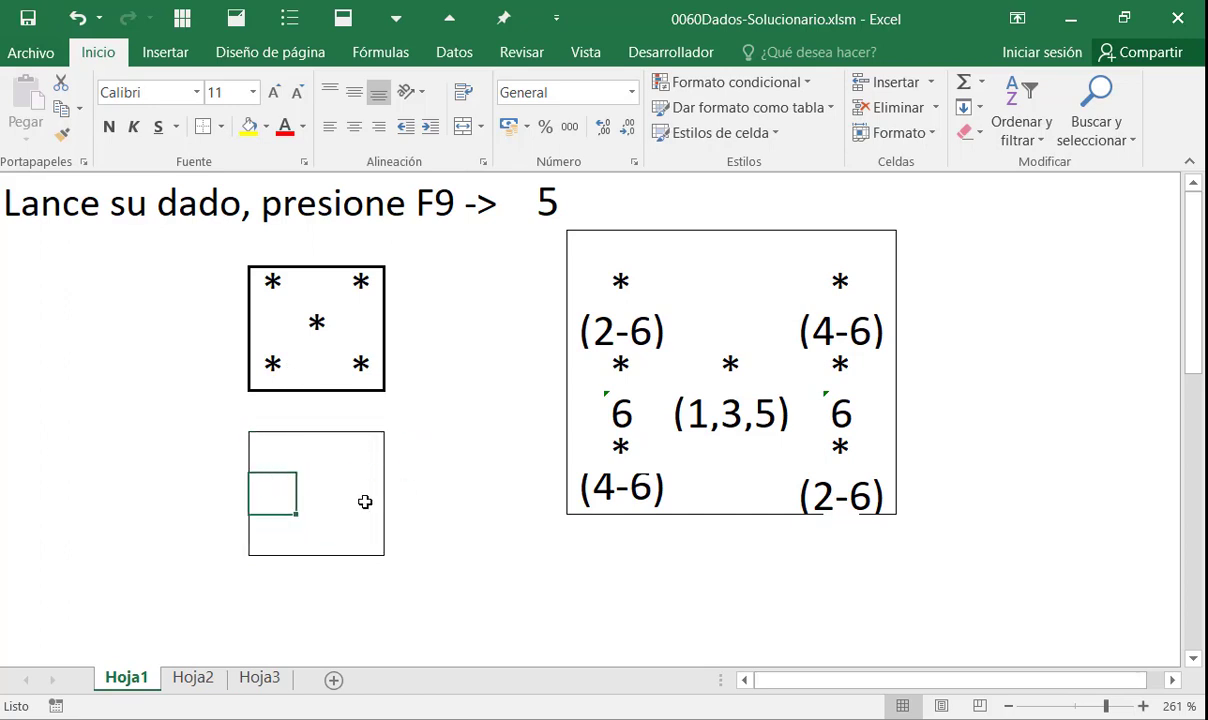
left_click(276, 450)
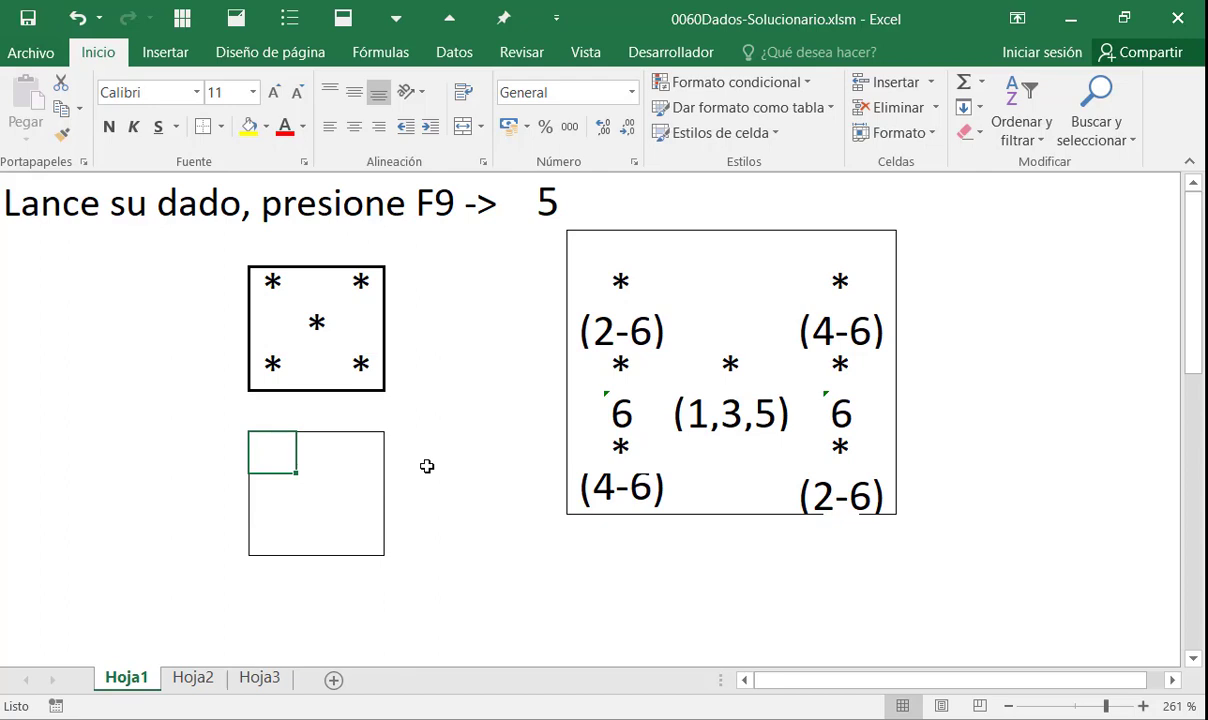
key("Down")
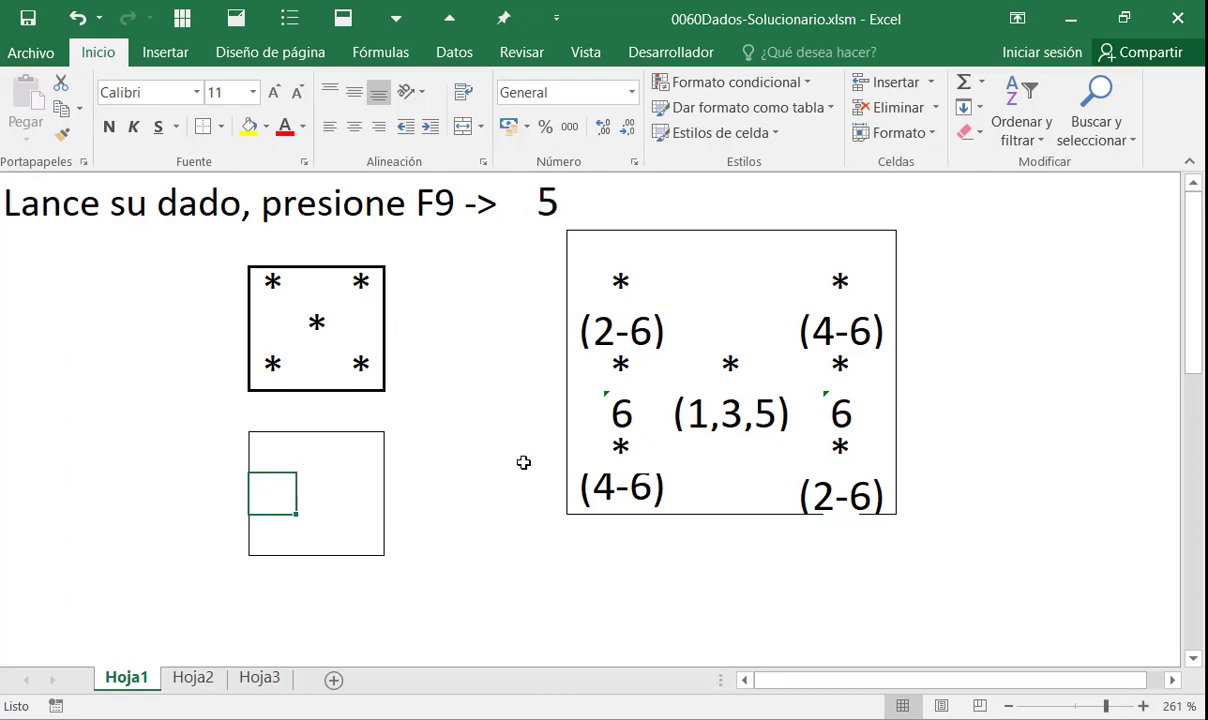
type("=si")
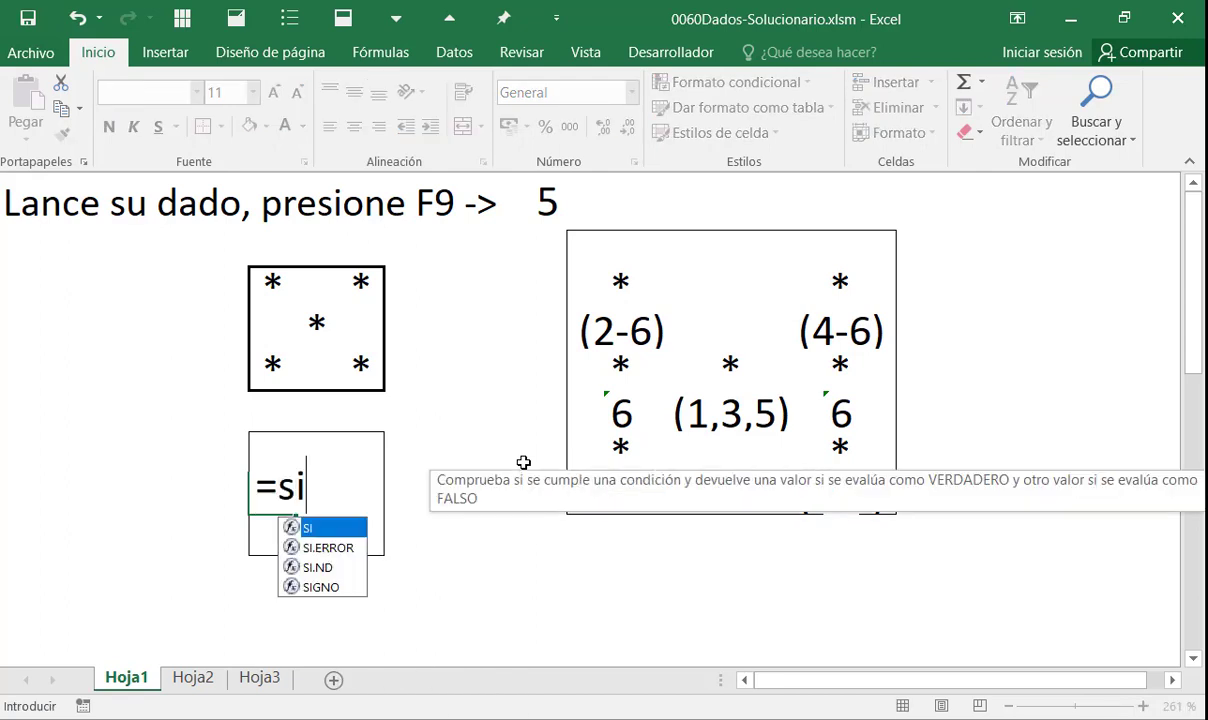
type("(")
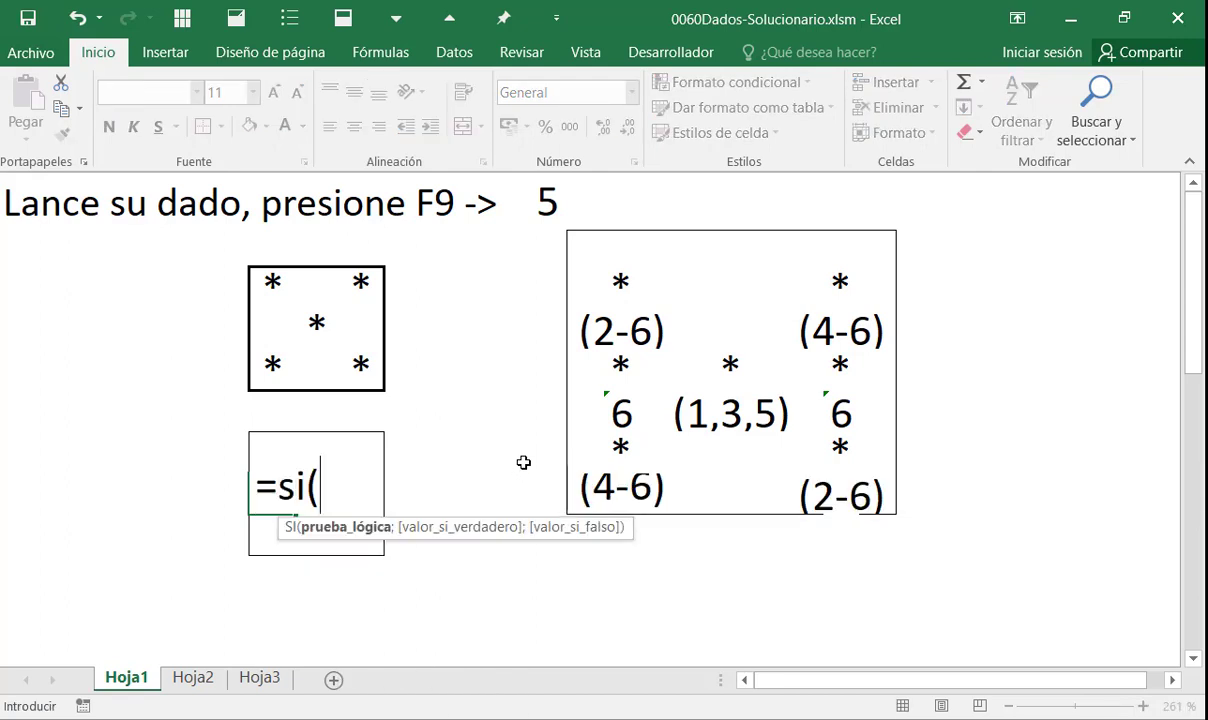
key("Up")
key("Up")
key("Up")
key("Up")
key("Up")
key("Up")
key("Right")
key("Right")
key("Right")
key("Right")
key("Right")
key("Right")
key("Right")
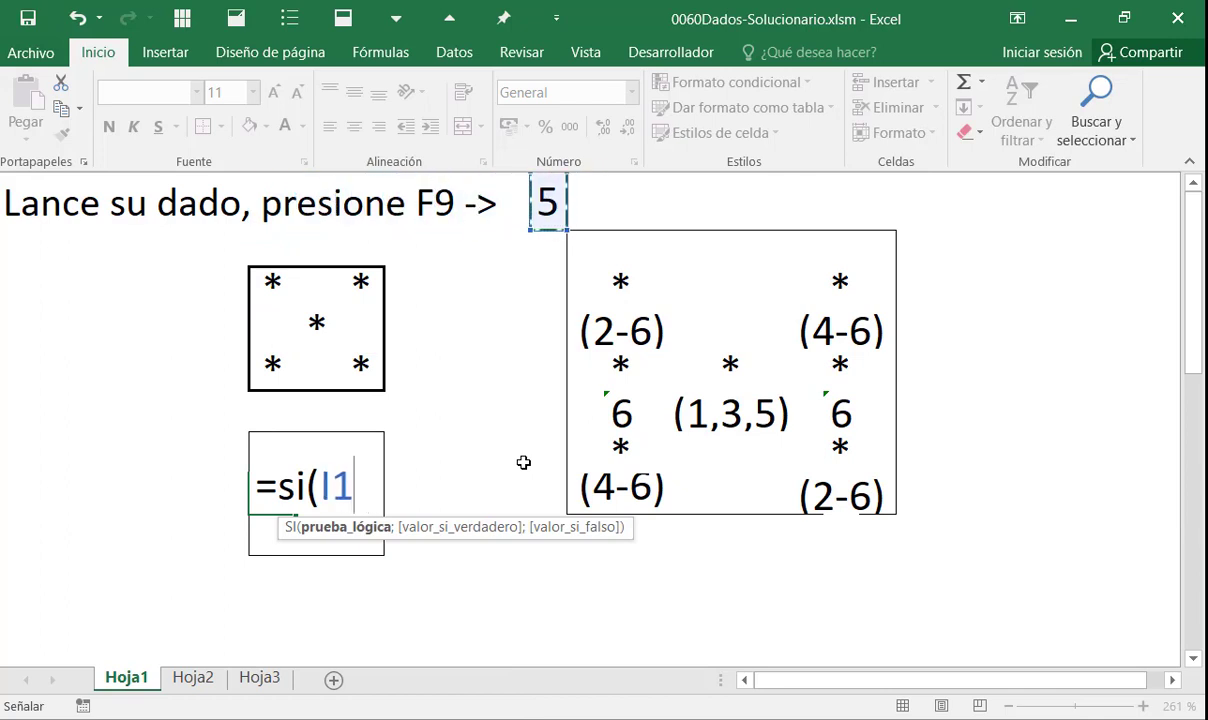
type("=6")
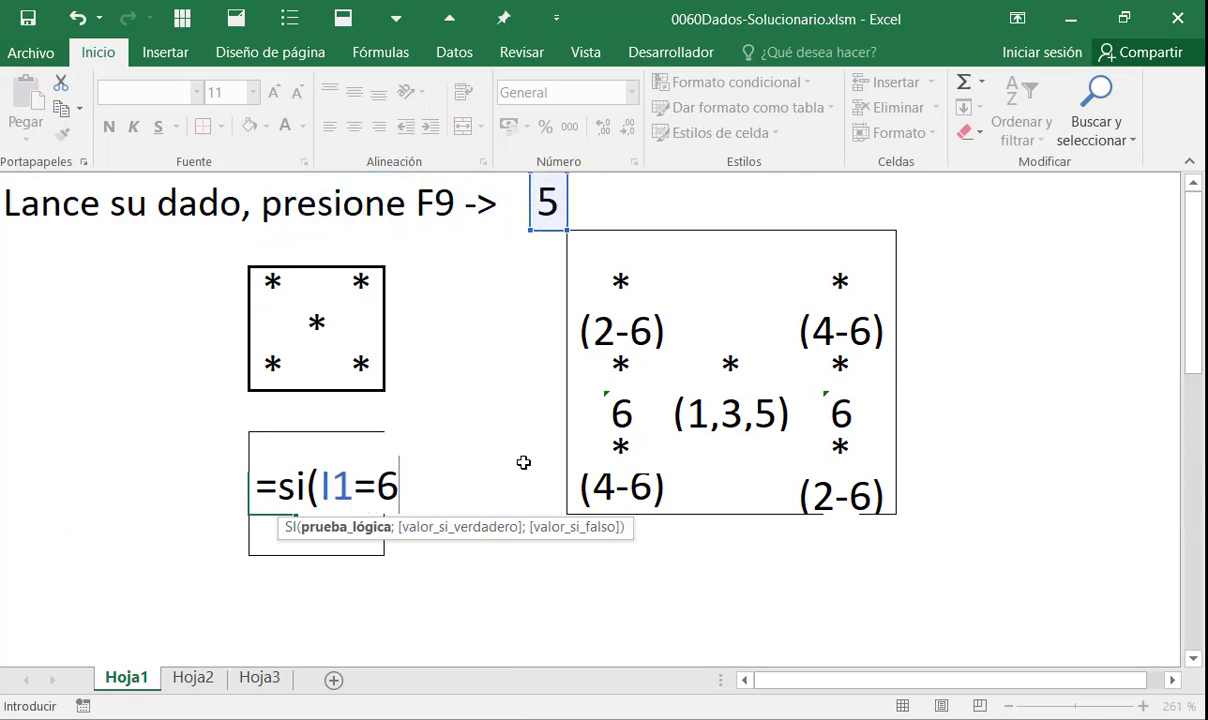
type(";\"")
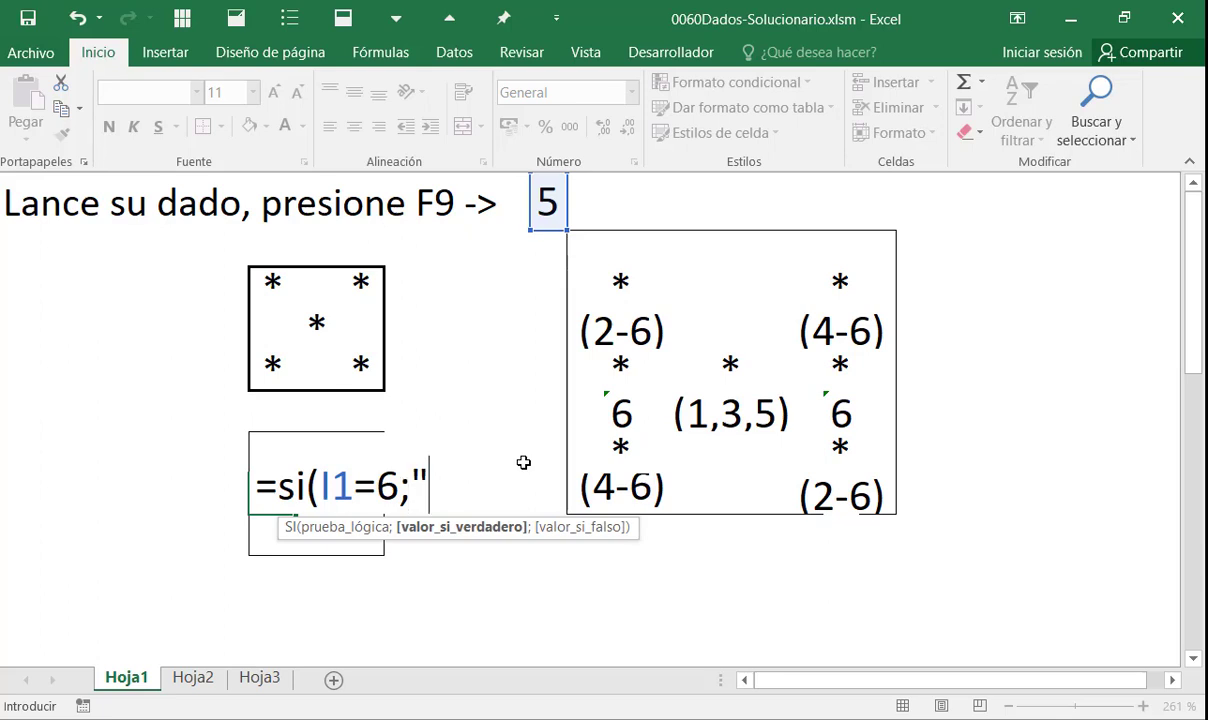
type("*\"")
type(";")
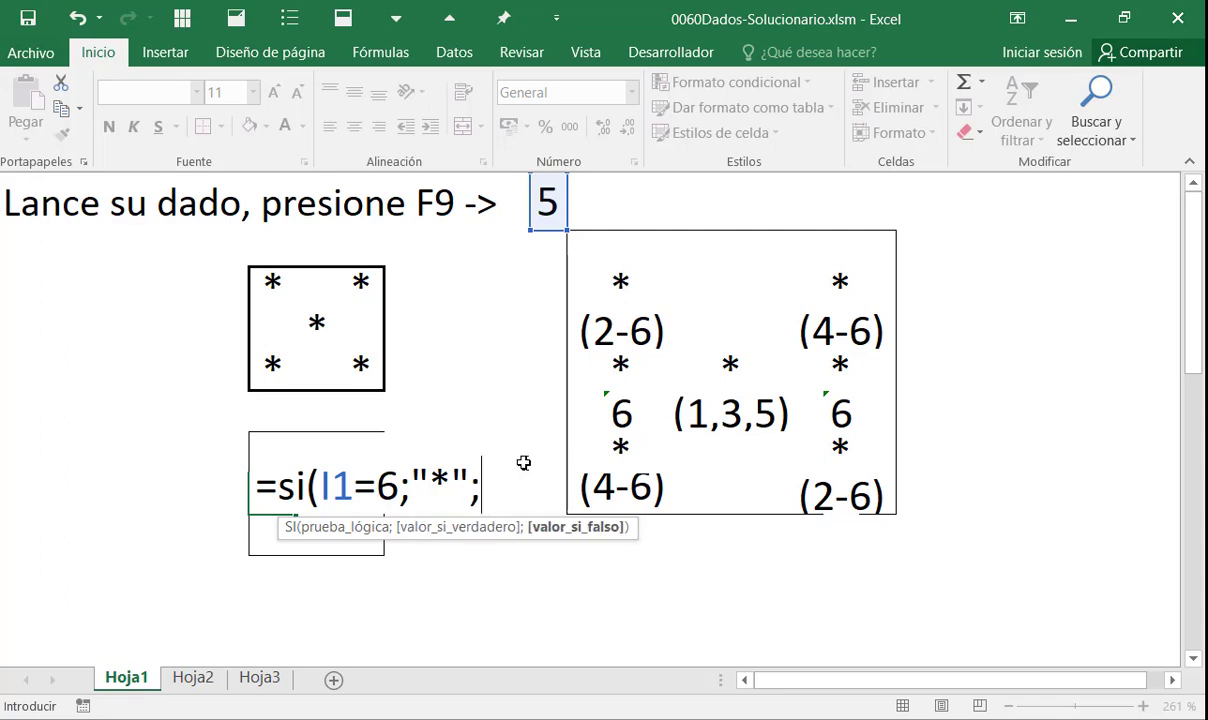
type("\"\")")
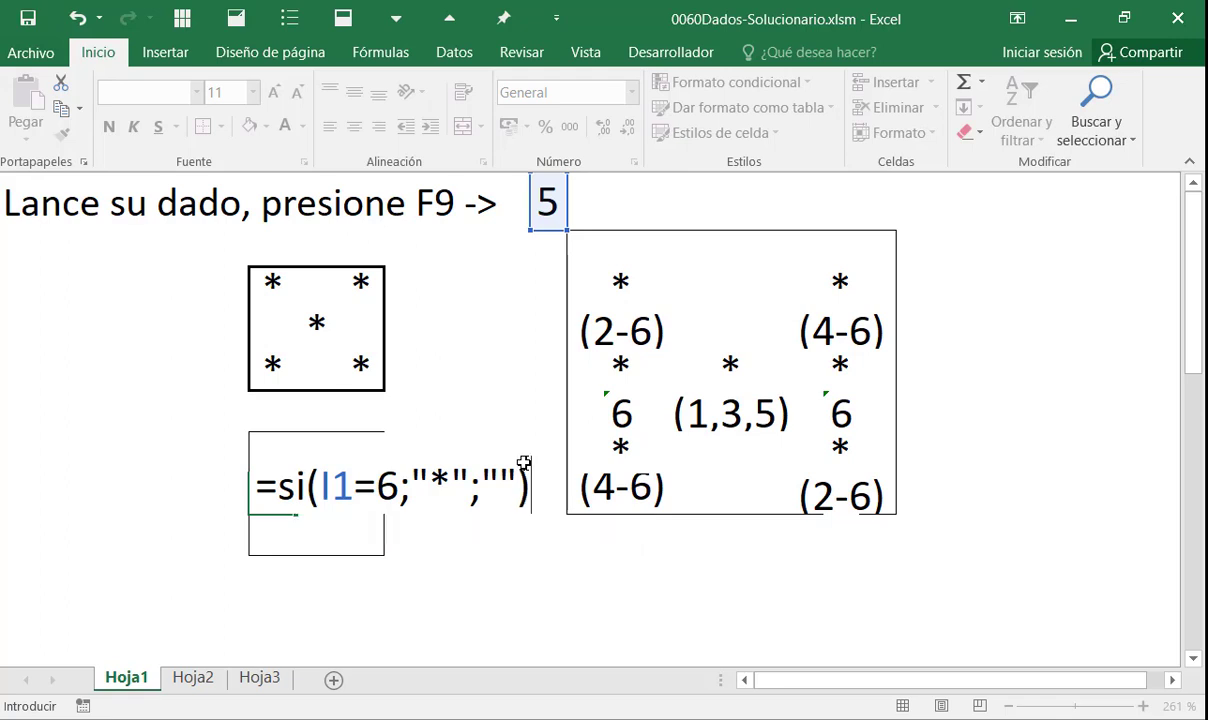
key("Return")
Step: Examine the random-number formula in the roll cell I1, leaving it as it is
key("Up")
key("Right")
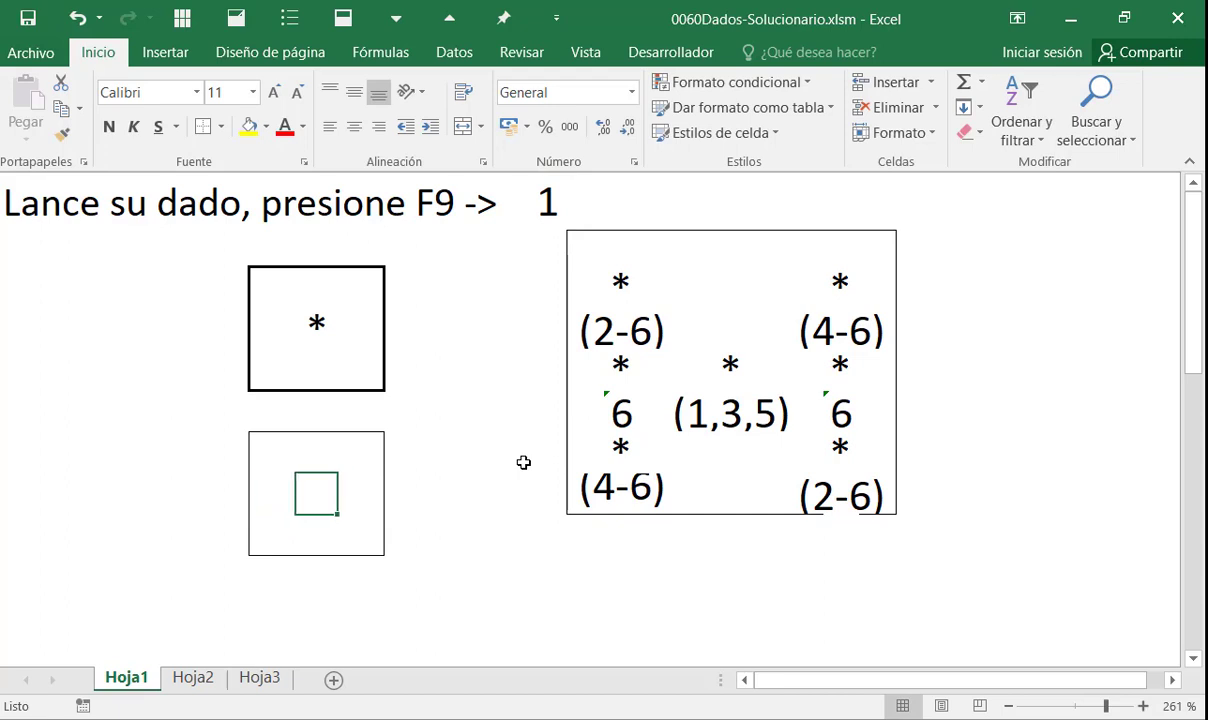
key("Right")
key("Right")
key("Right")
key("Up")
key("Up")
key("Up")
key("Up")
key("Left")
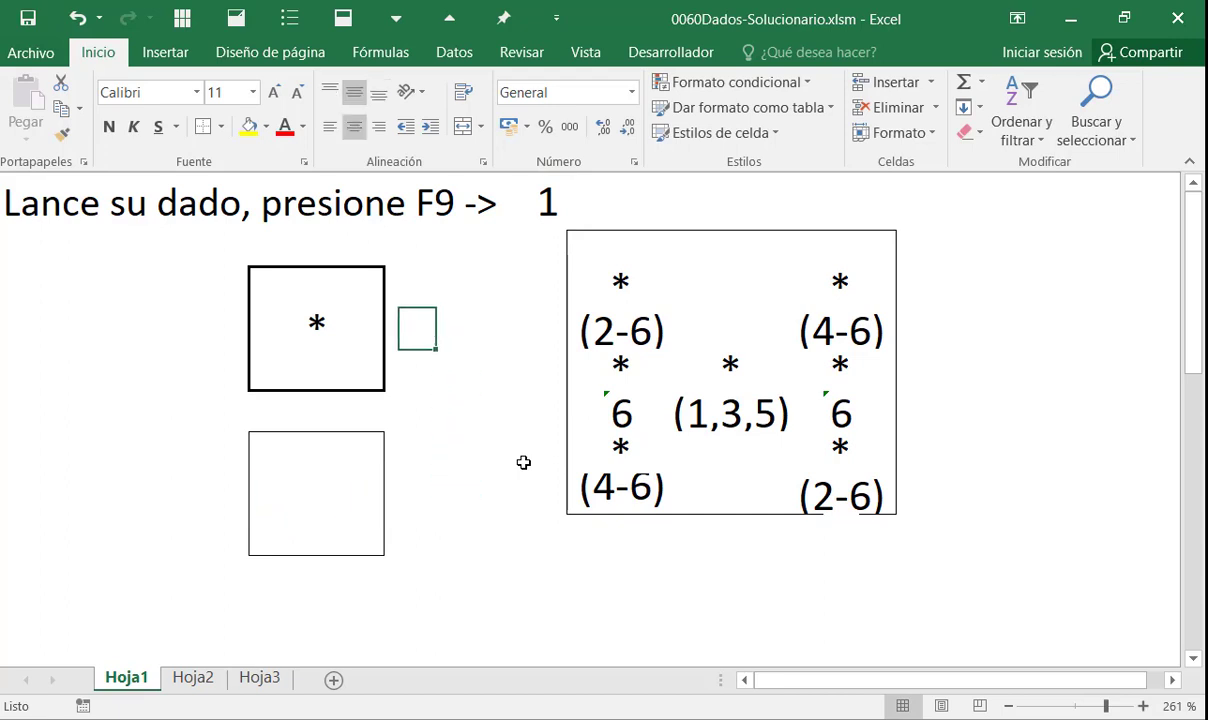
key("Right")
key("Right")
key("Right")
key("Up")
key("Up")
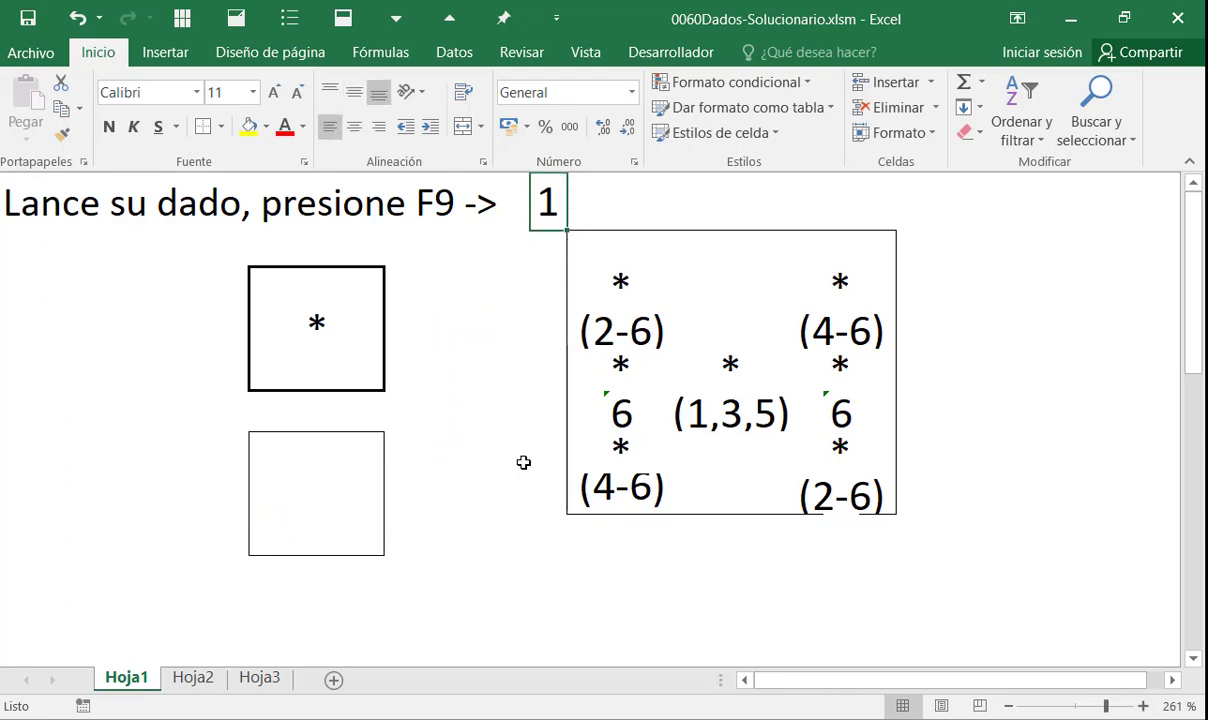
key("Left")
key("Right")
key("F2")
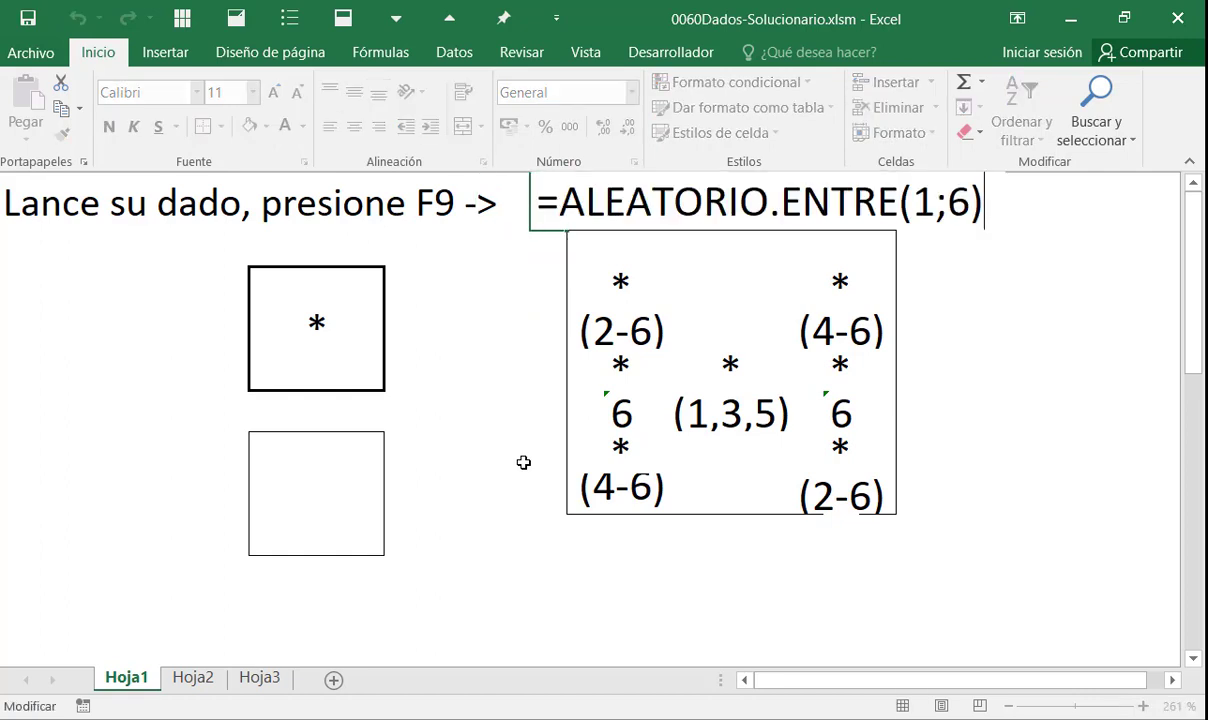
key("Left")
key("Left")
key("Left")
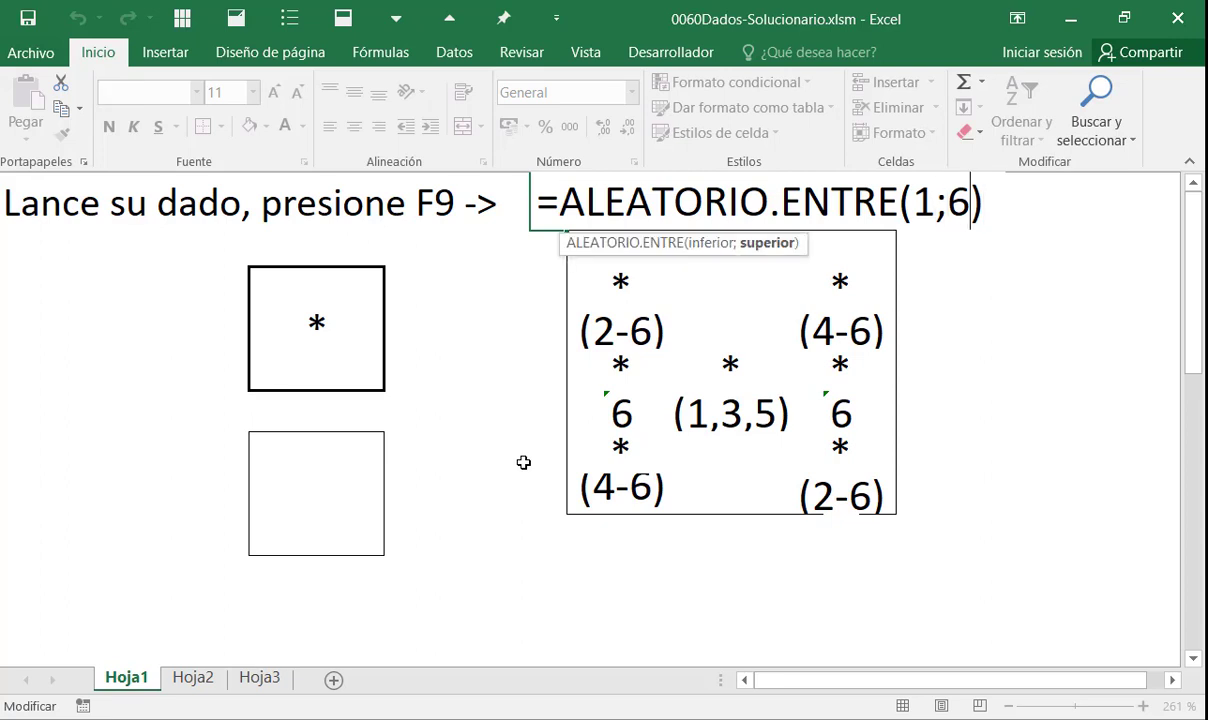
key("Right")
key("Right")
key("ctrl+Return")
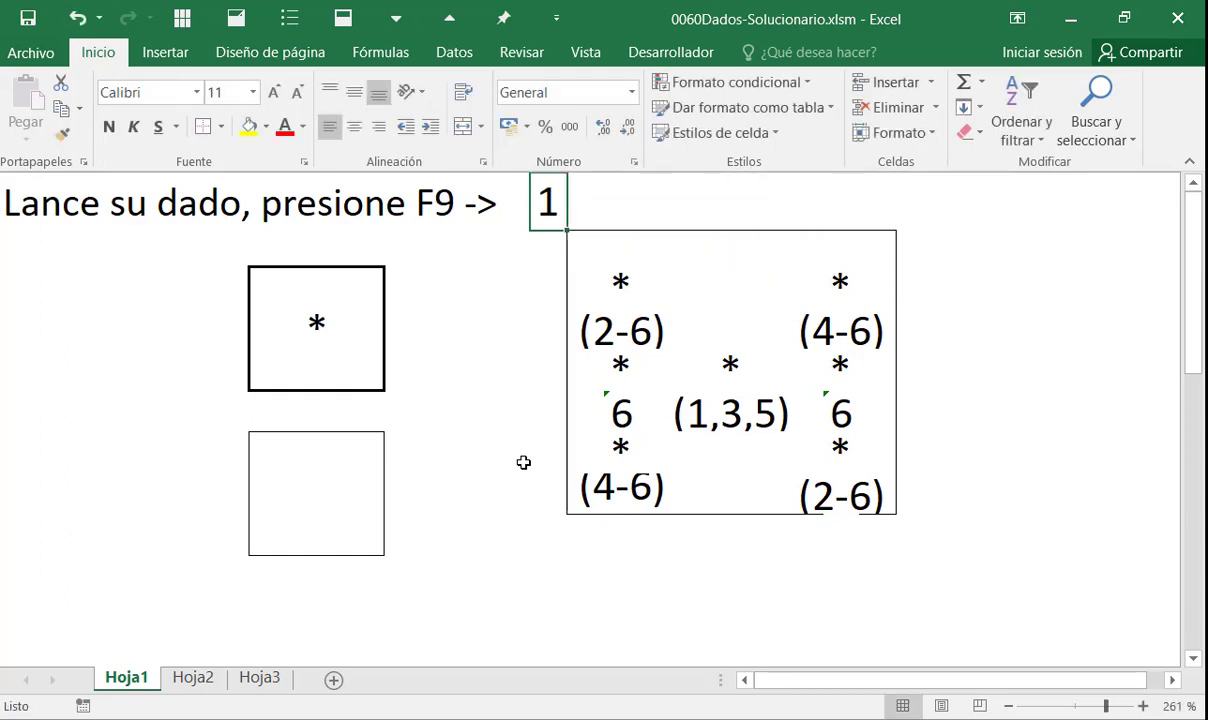
Step: Overwrite the roll cell I1 with a fixed 6 to test the new dot formula
key("F9")
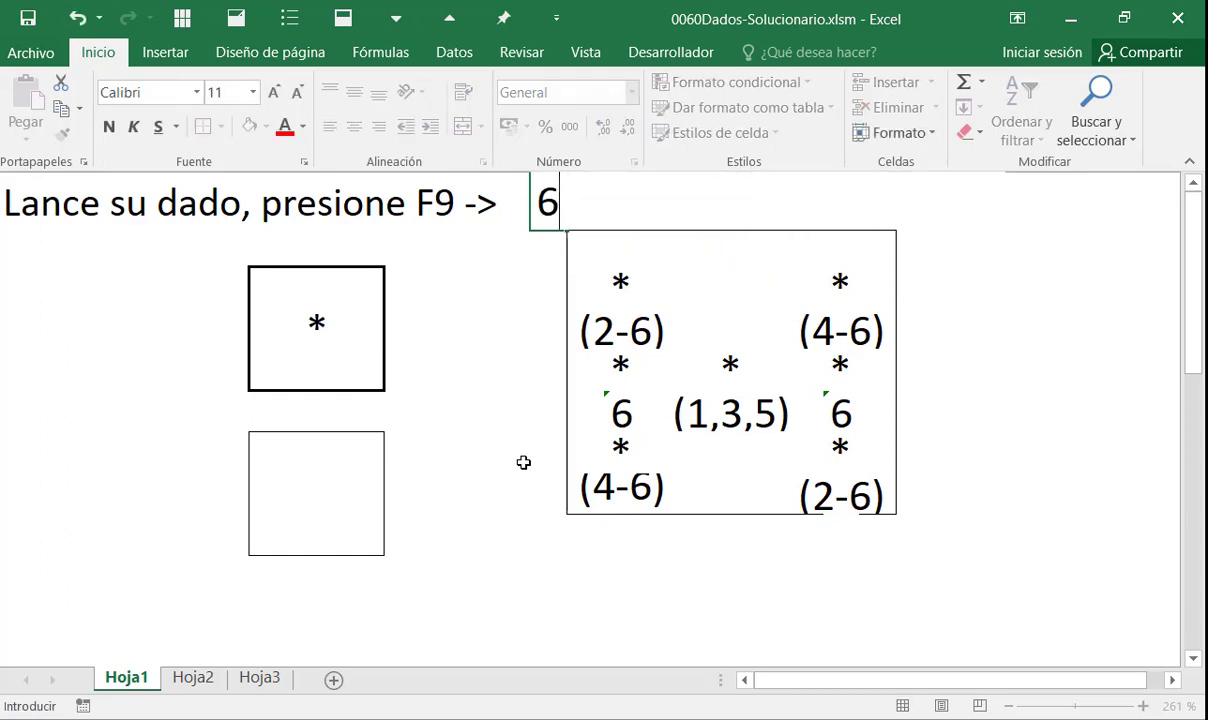
key("Return")
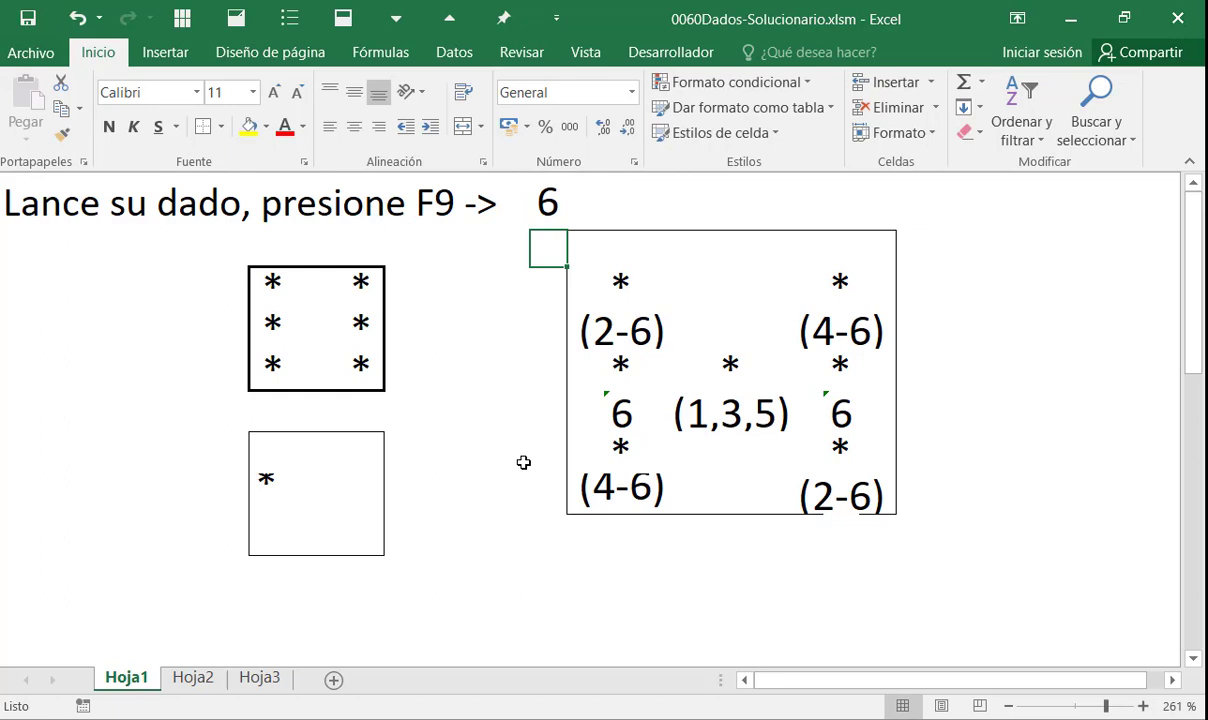
Step: Align the content of the new die's middle-left cell vertically to the middle
key("Left")
key("Left")
key("Left")
key("Down")
key("Left")
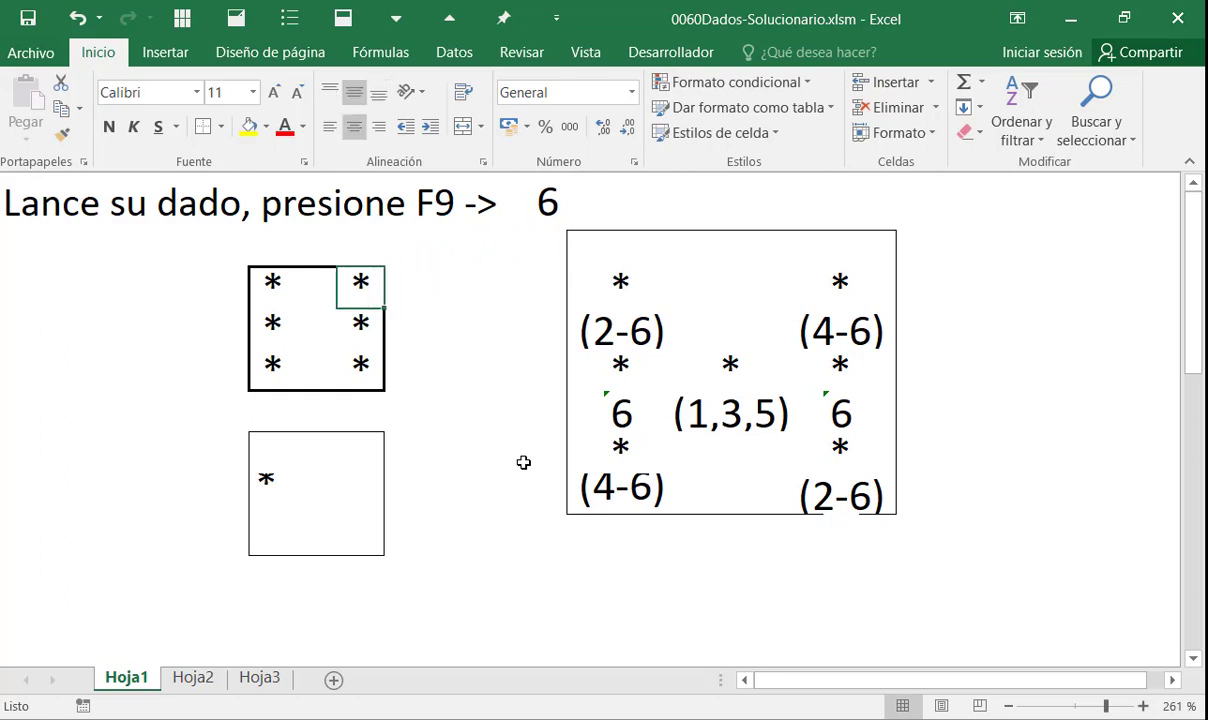
key("Left")
key("Left")
key("Down")
key("Down")
key("Down")
key("Down")
key("Down")
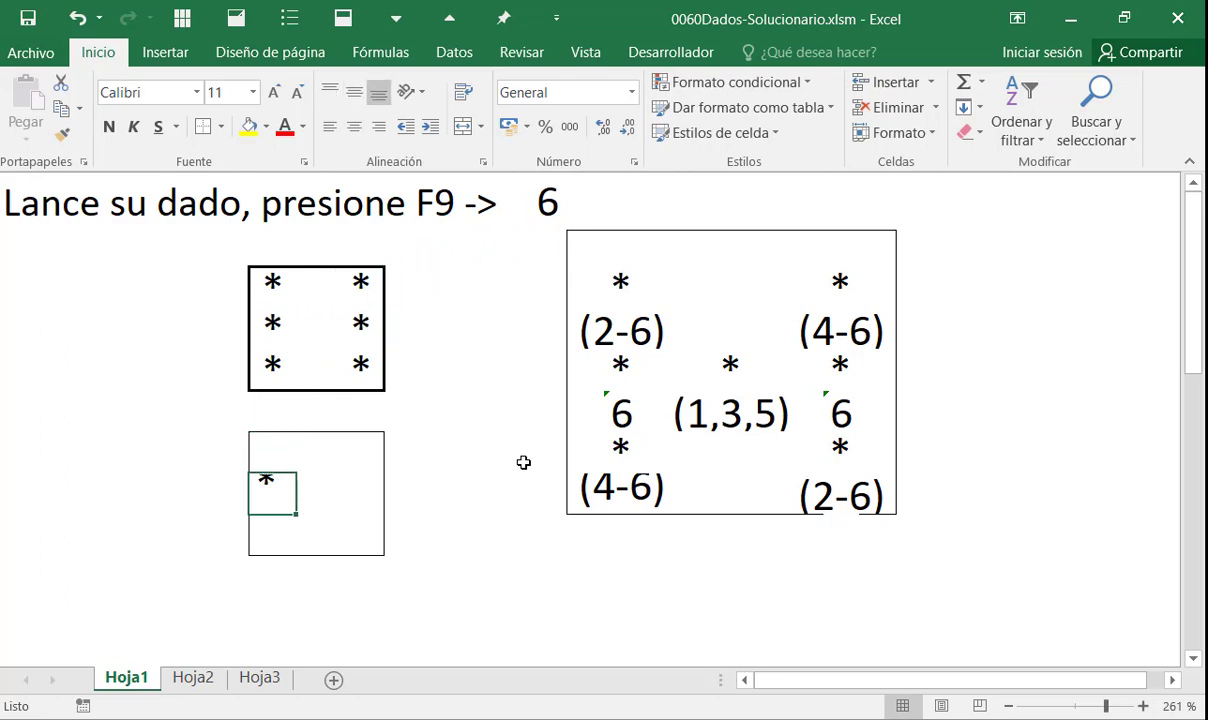
left_click(356, 94)
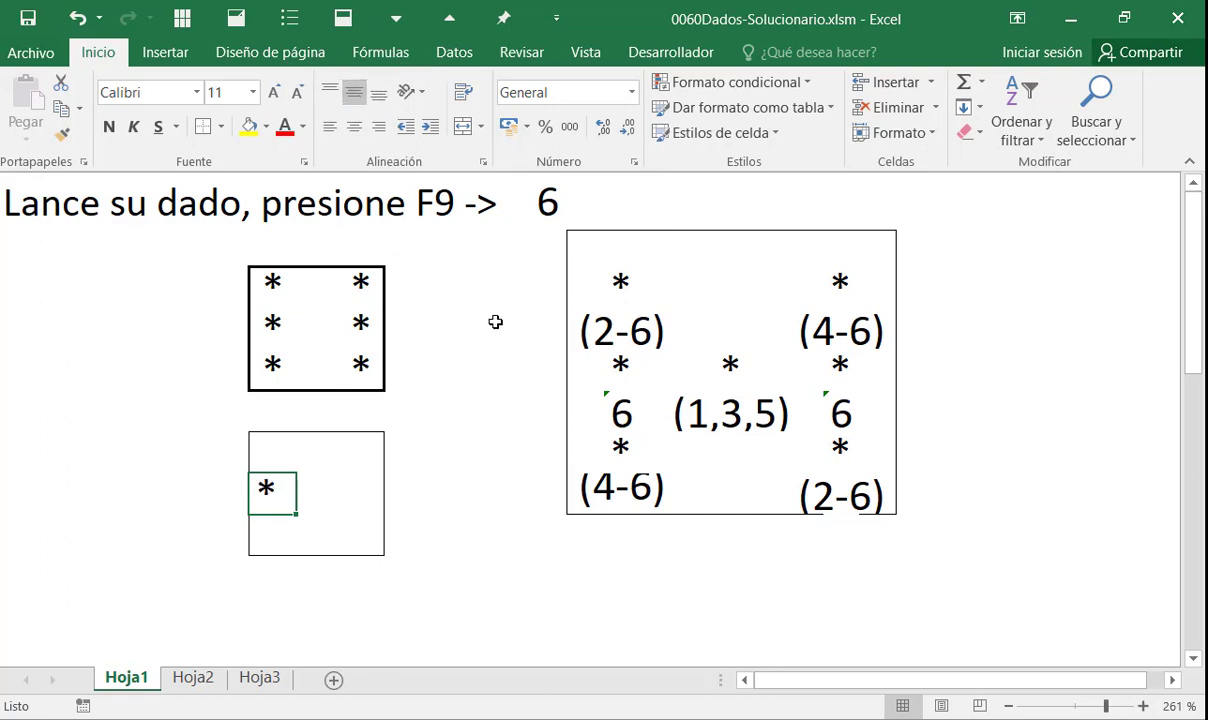
Step: Undo the alignment change and the fixed 6 entered in the roll cell
left_click(540, 204)
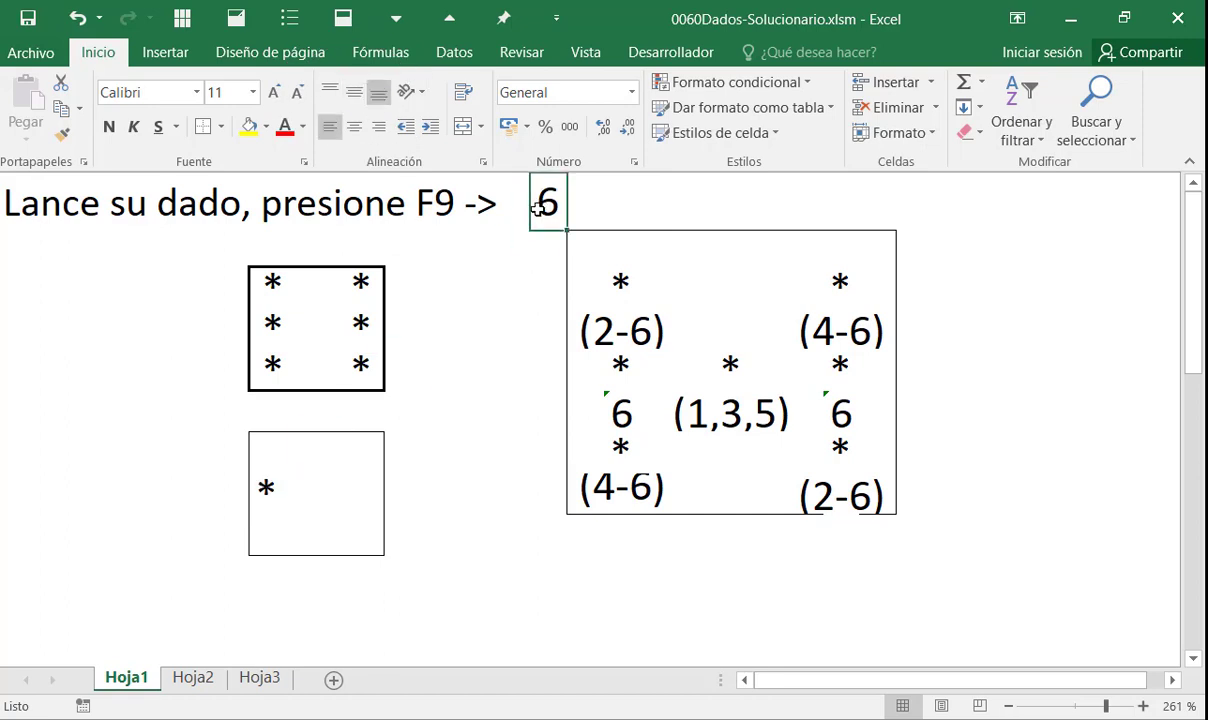
key("F9")
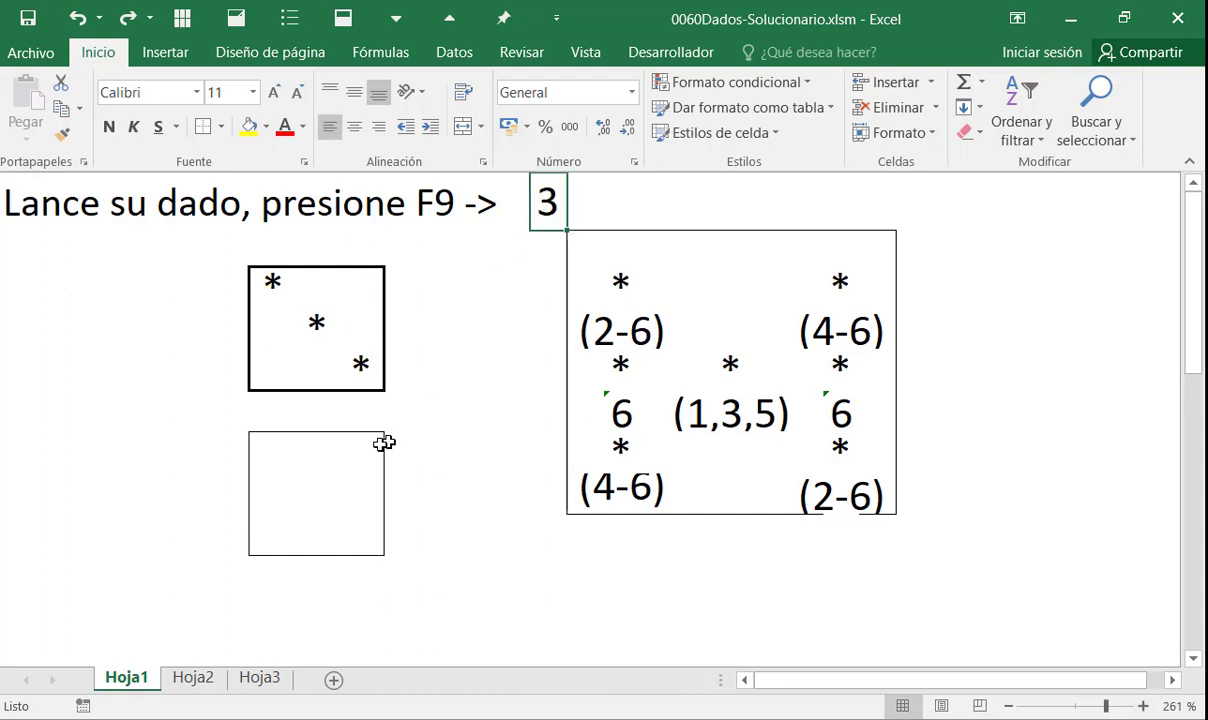
Step: Apply middle vertical alignment again to the middle-left cell of the new die
left_click(288, 492)
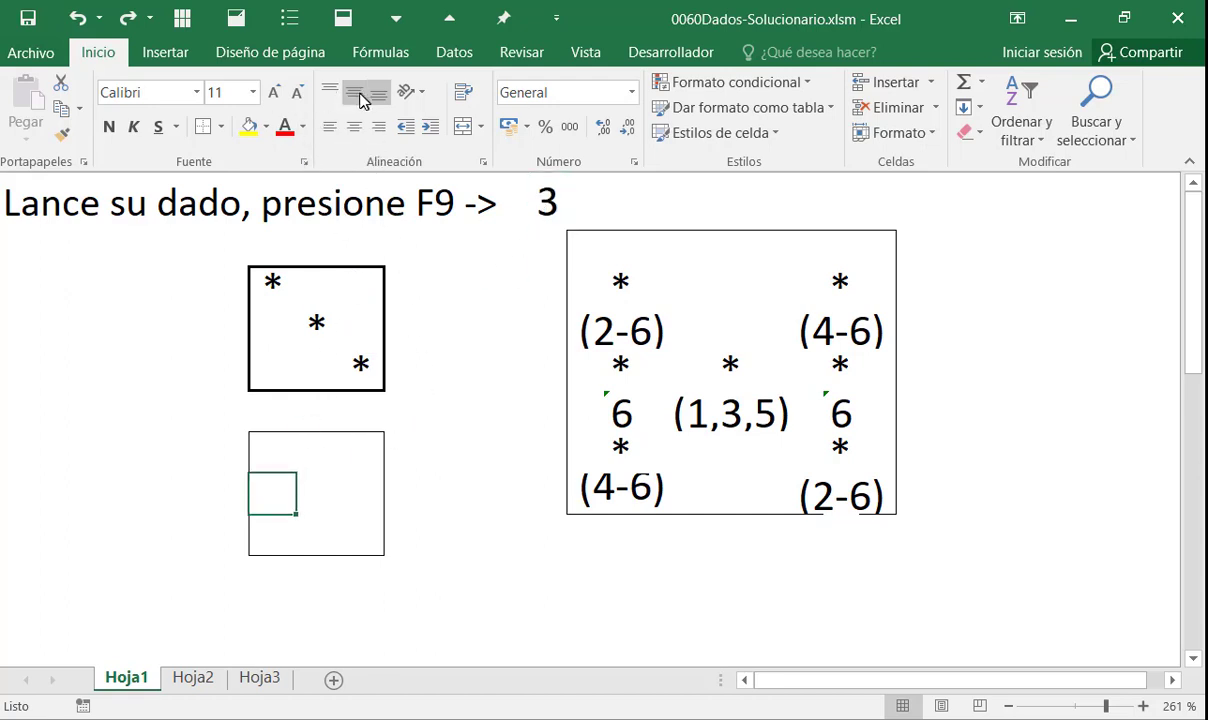
left_click(361, 100)
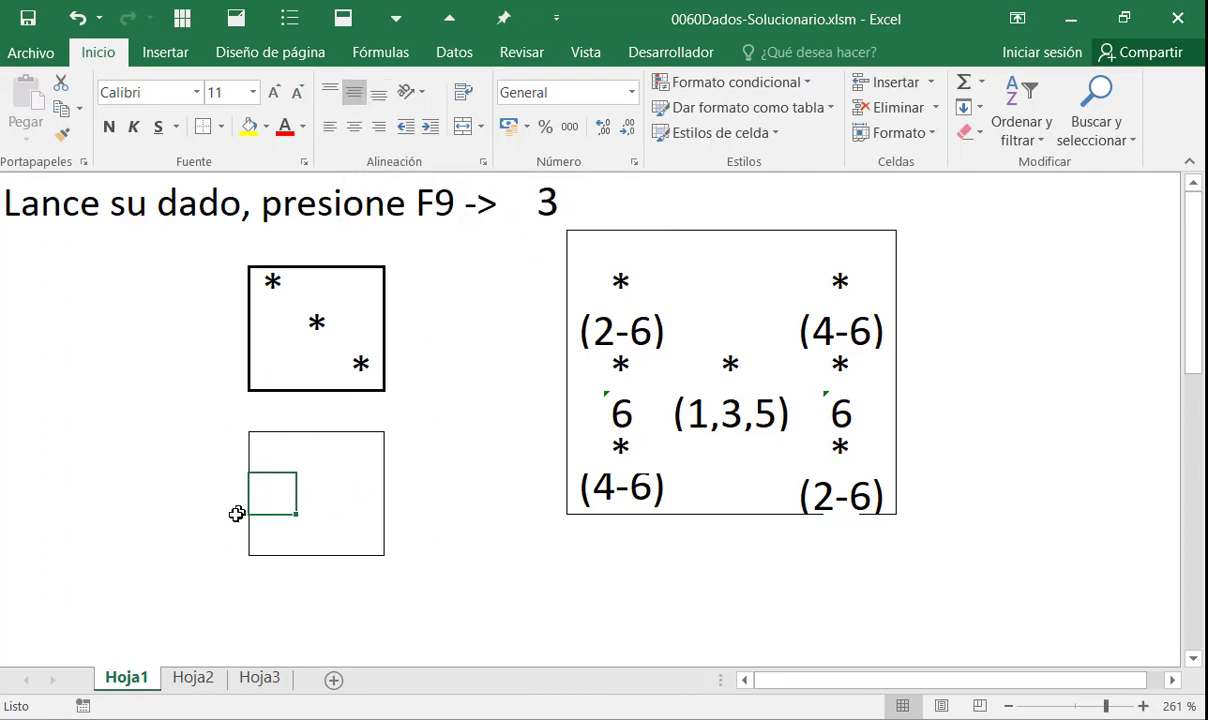
Step: Show the formula bar with the new die's middle-left cell selected
left_click(845, 412)
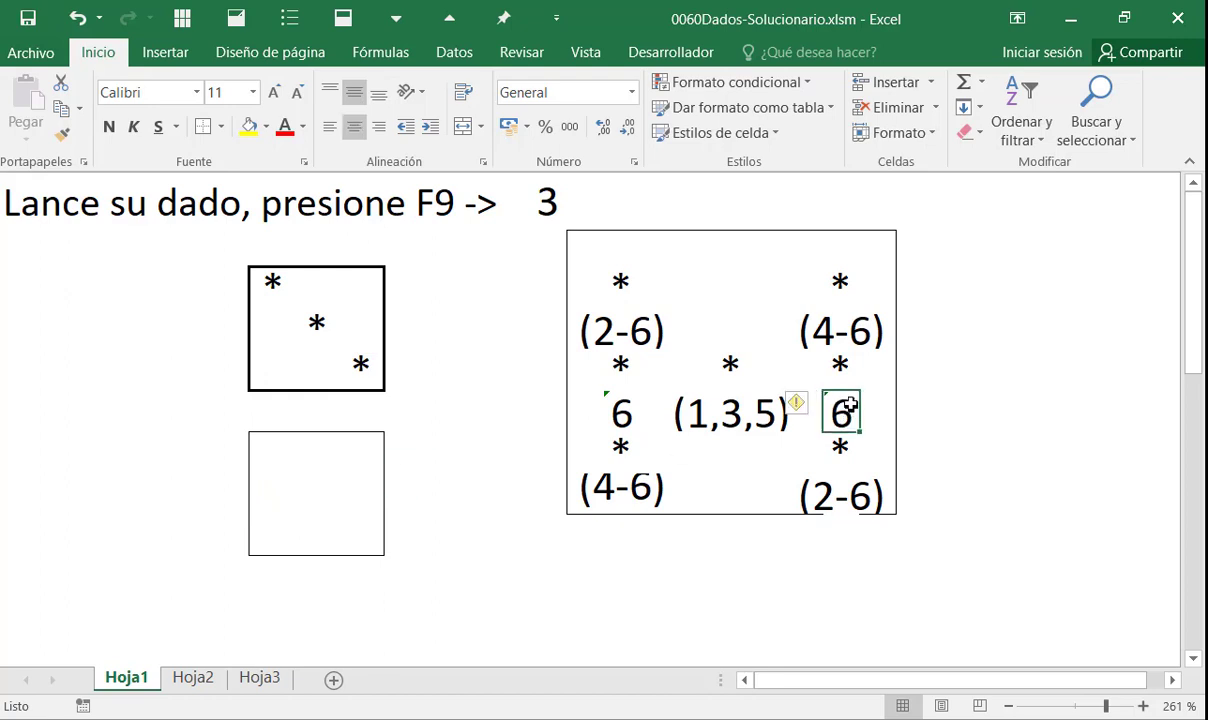
left_click(262, 492)
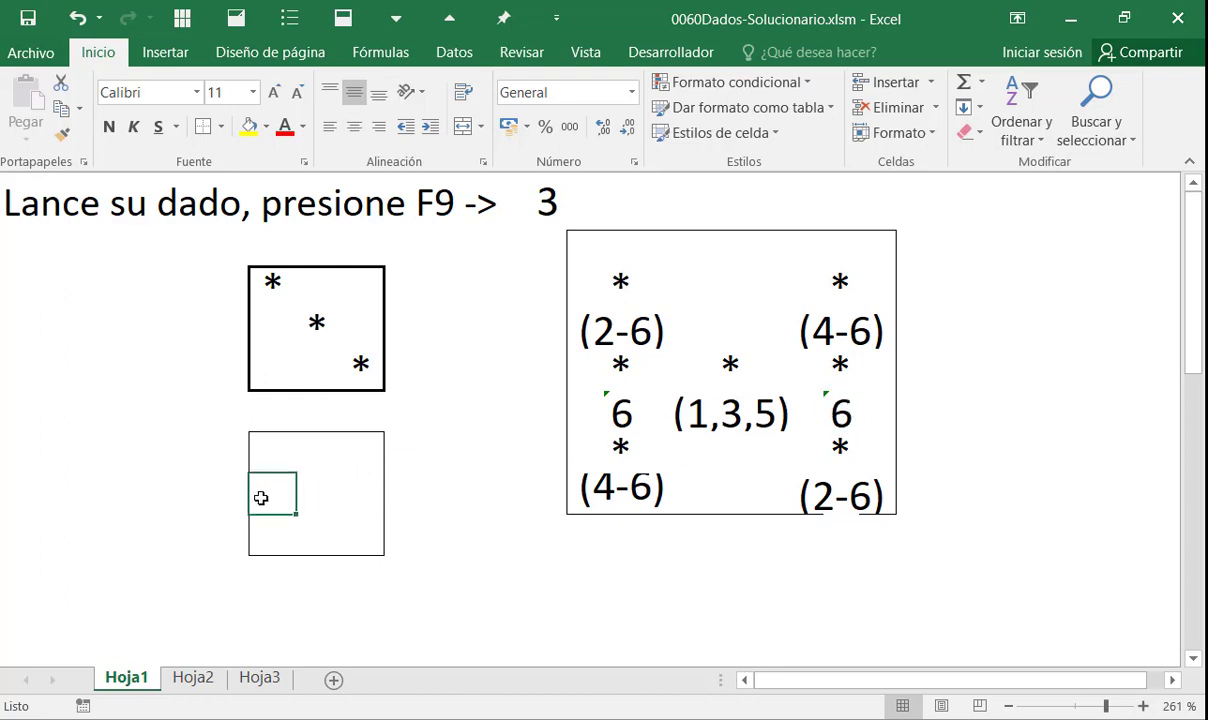
left_click(580, 56)
left_click(443, 92)
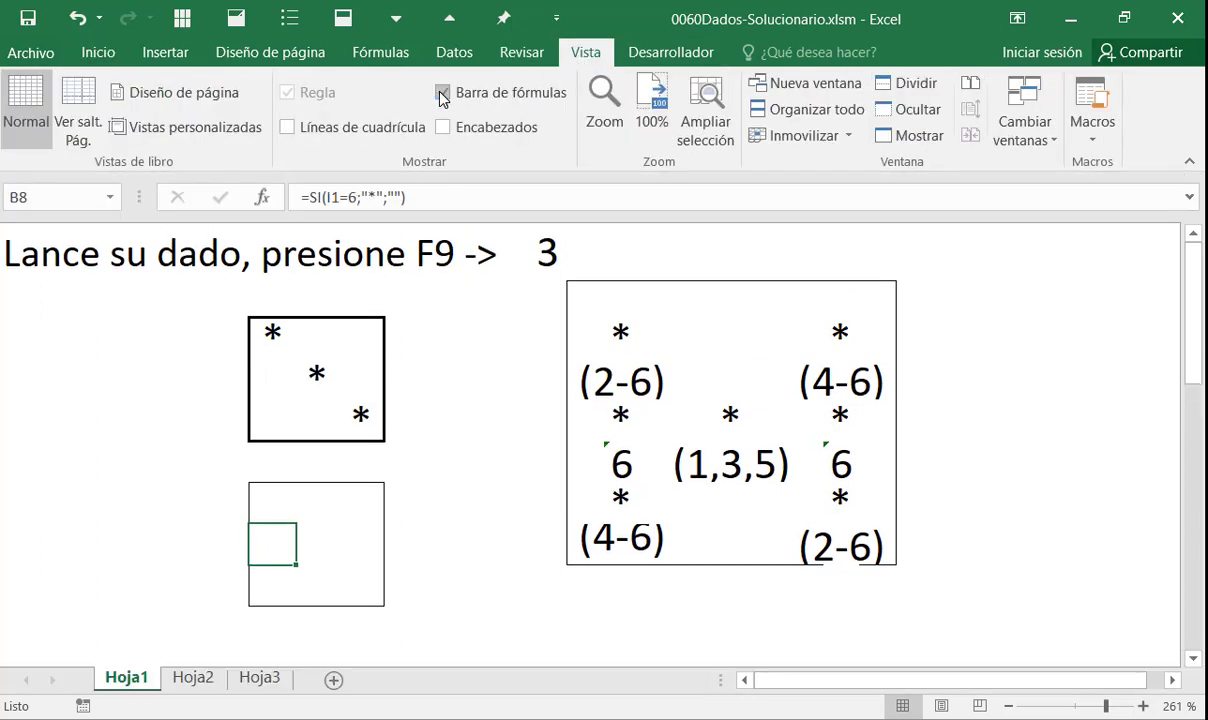
left_click(420, 415)
left_click(263, 546)
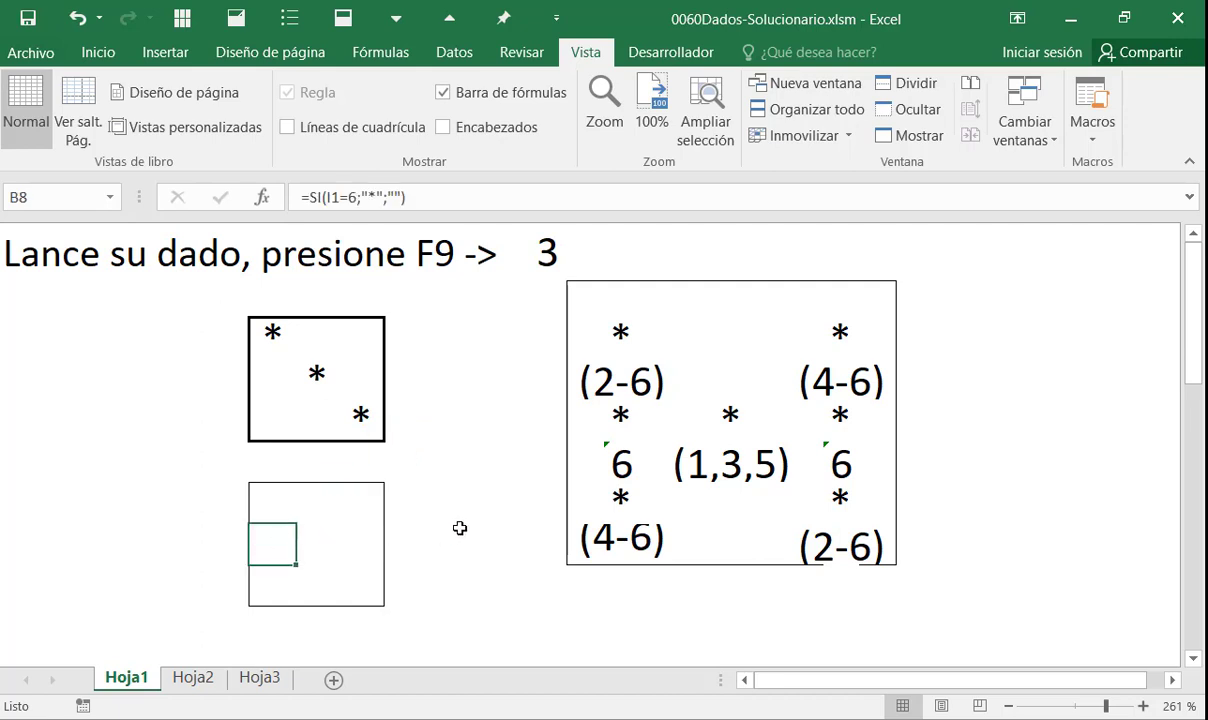
Step: Copy the formula from the new die's middle-left cell to its middle-right cell, D8
key("Right")
key("Right")
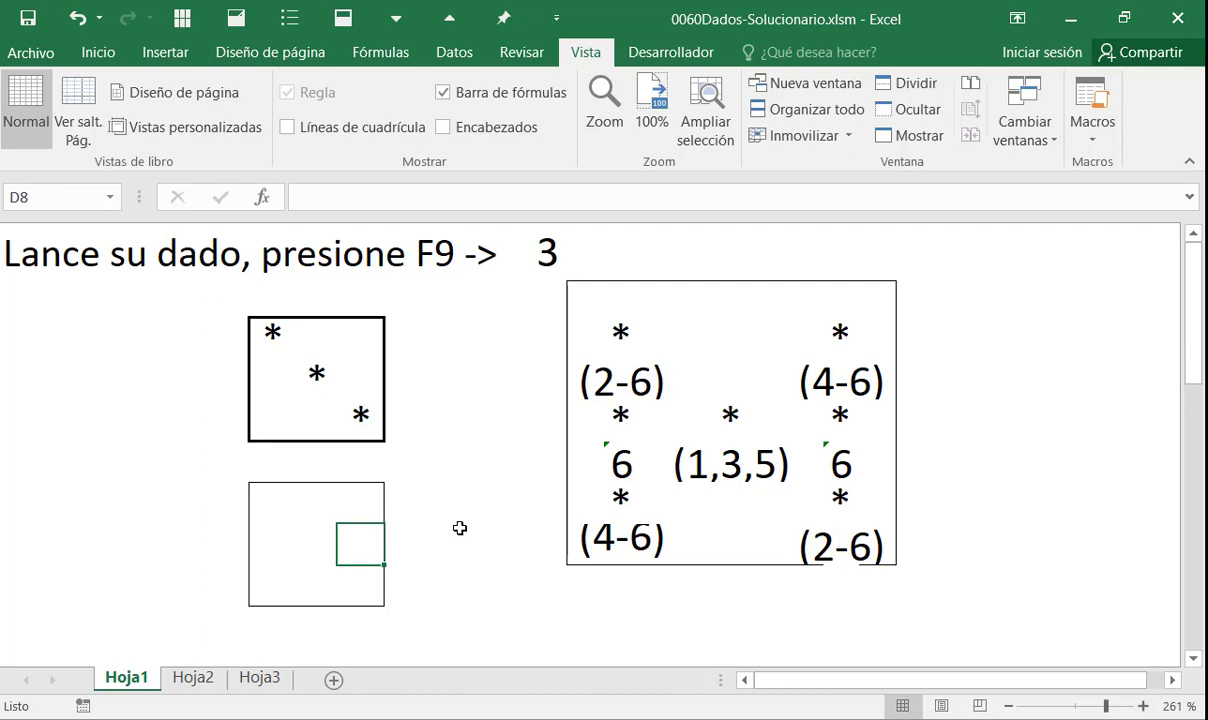
key("Left")
key("Left")
key("Left")
key("Right")
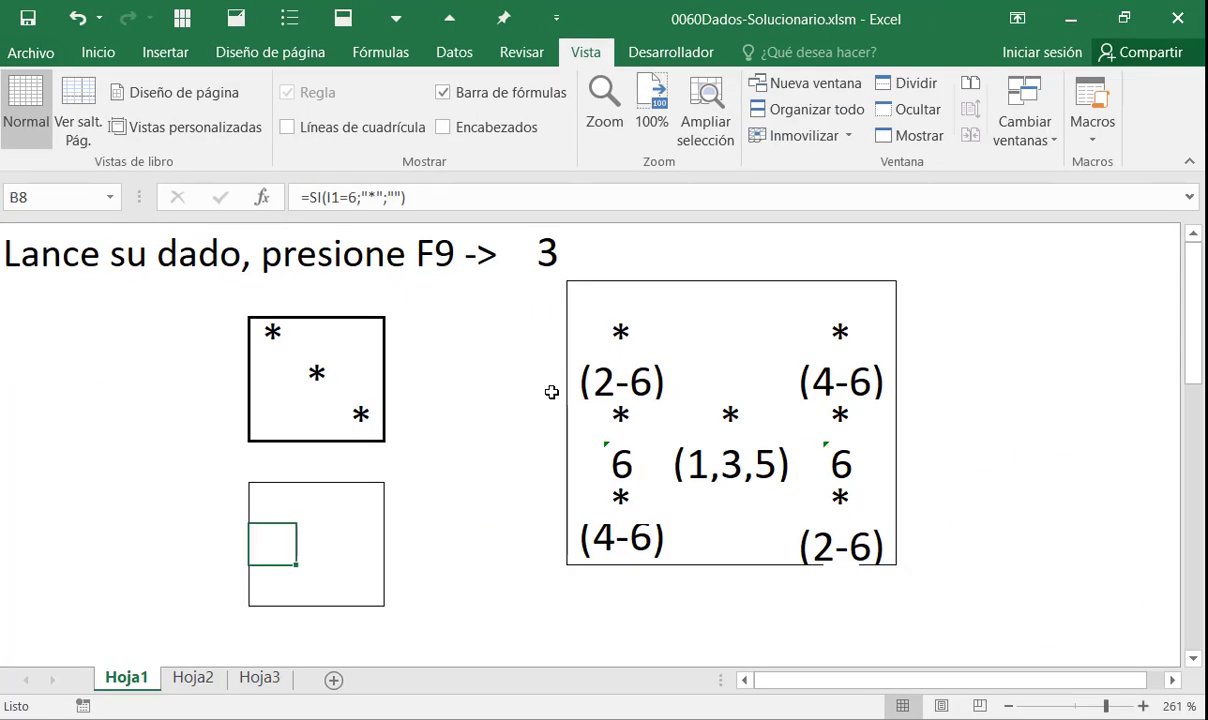
key("ctrl+c")
key("Right")
key("Right")
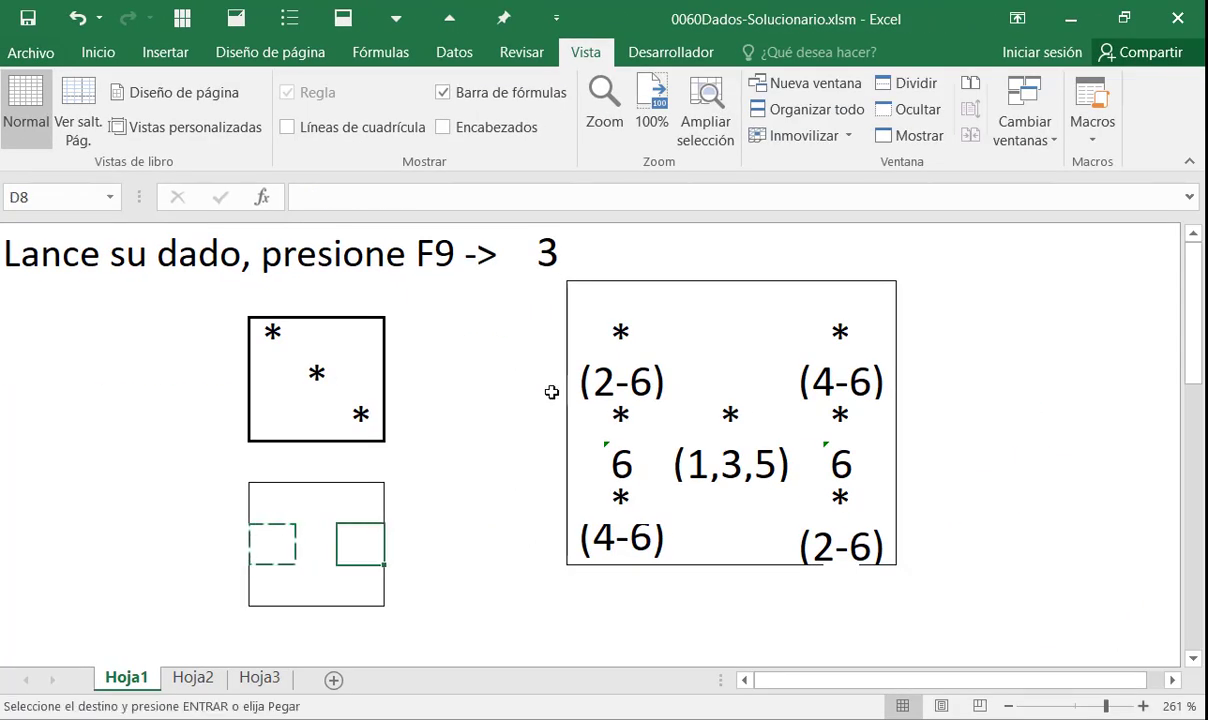
key("ctrl+v")
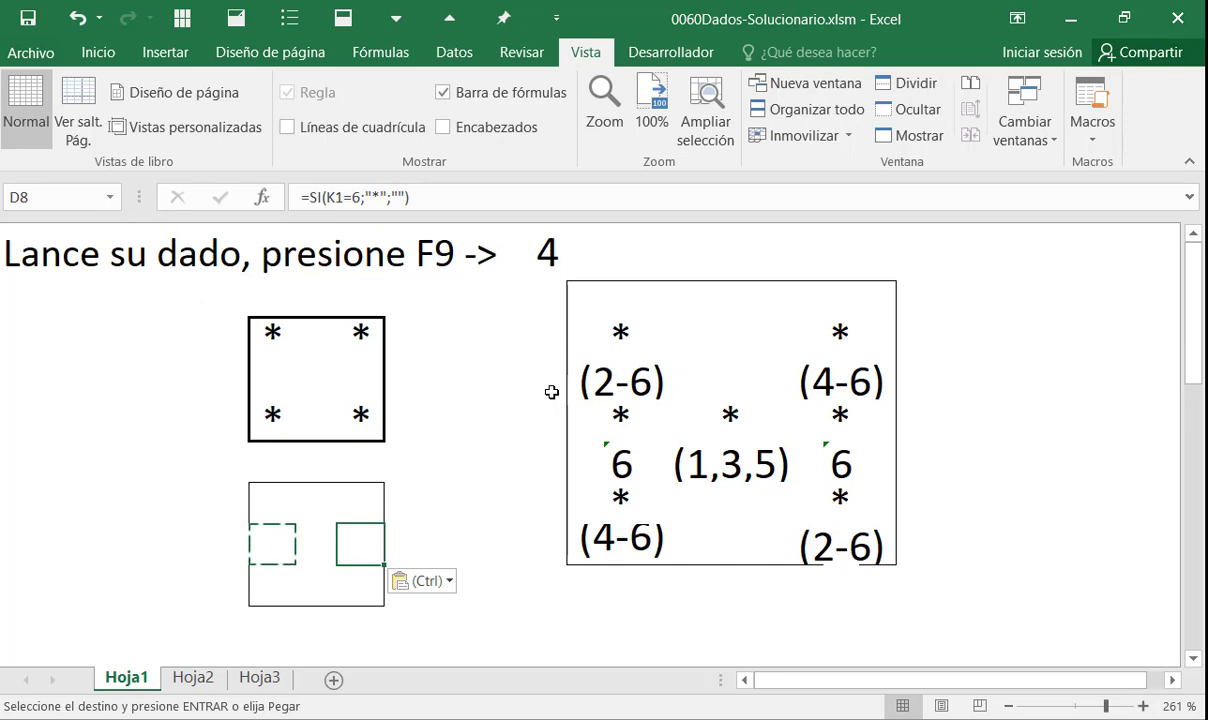
Step: Inspect the cell reference in the formula copied to the new die's middle-right cell, D8, without changing it
key("F2")
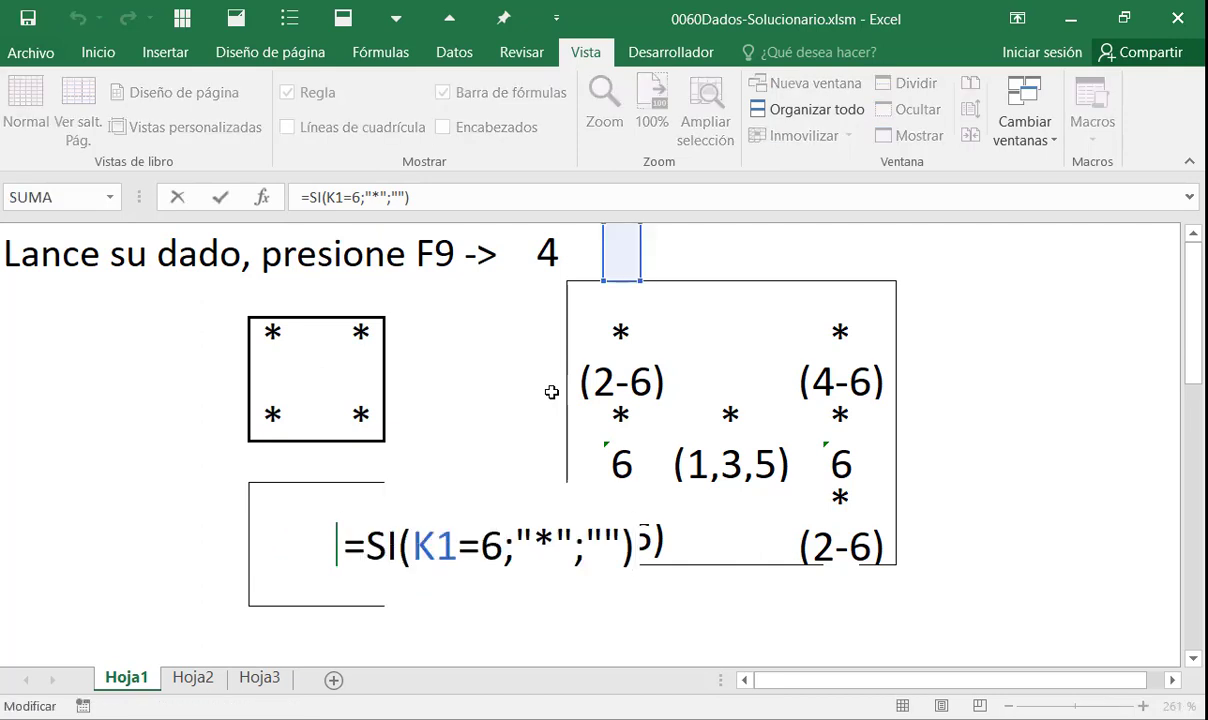
key("Left")
key("Left")
key("Left")
key("Left")
key("Left")
key("Left")
key("Left")
key("Left")
key("Left")
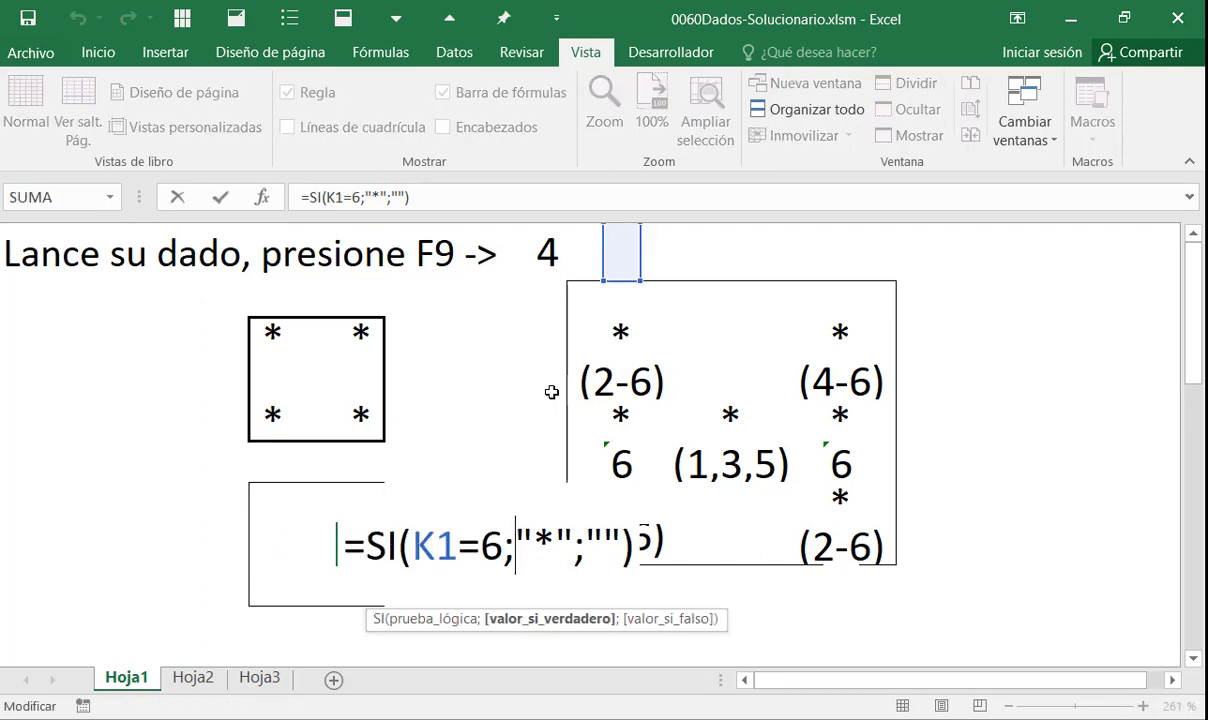
key("Left")
key("Left")
key("Left")
key("Left")
key("Left")
key("Left")
key("Left")
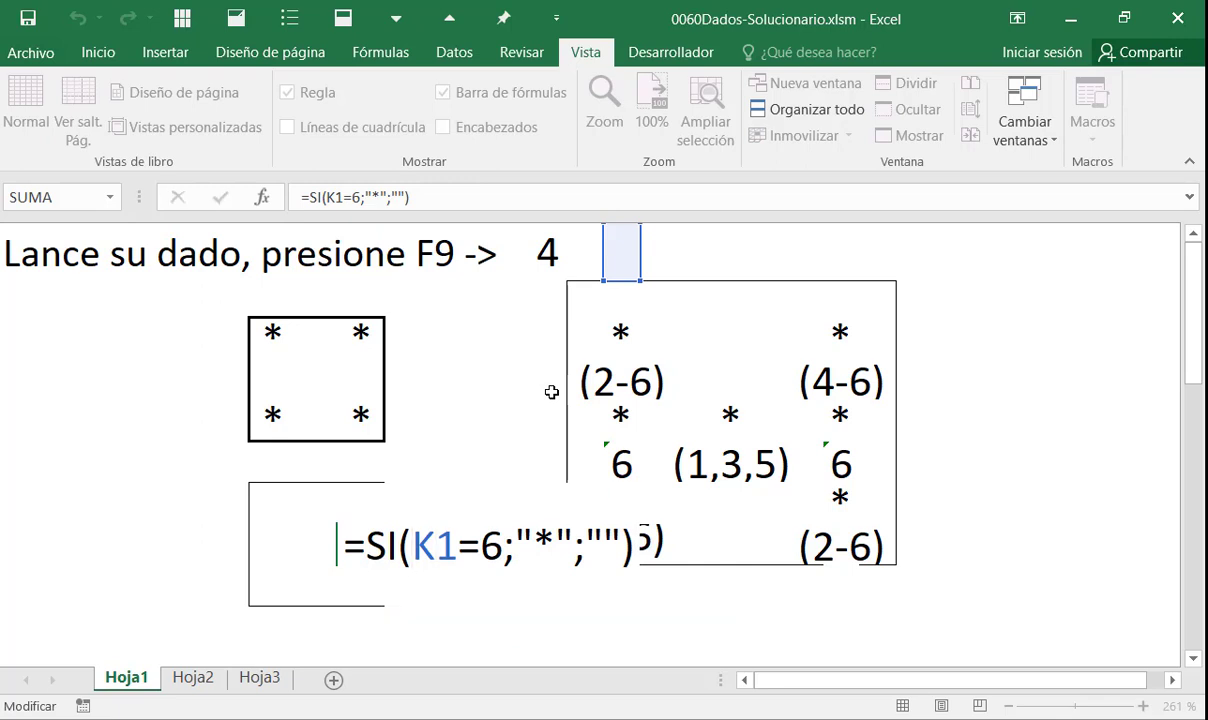
key("Escape")
Step: Compare the formulas in the new die's middle-left cell B8 and middle-right cell D8
key("Left")
key("Left")
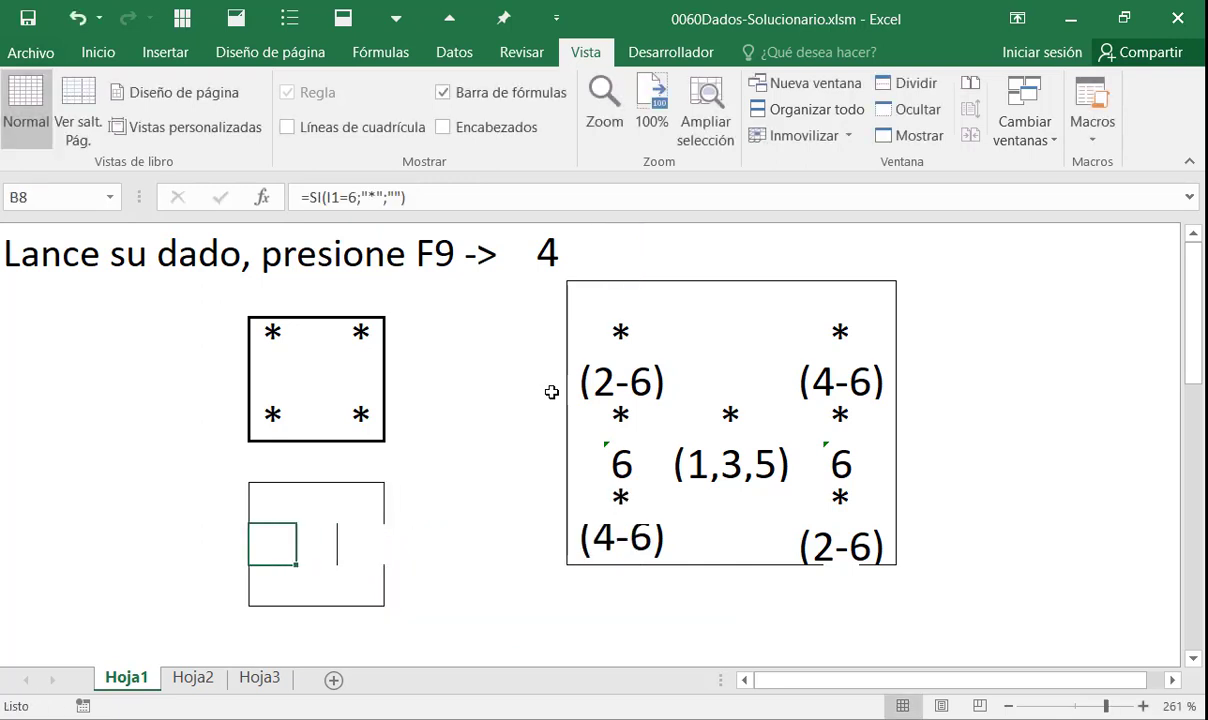
key("Right")
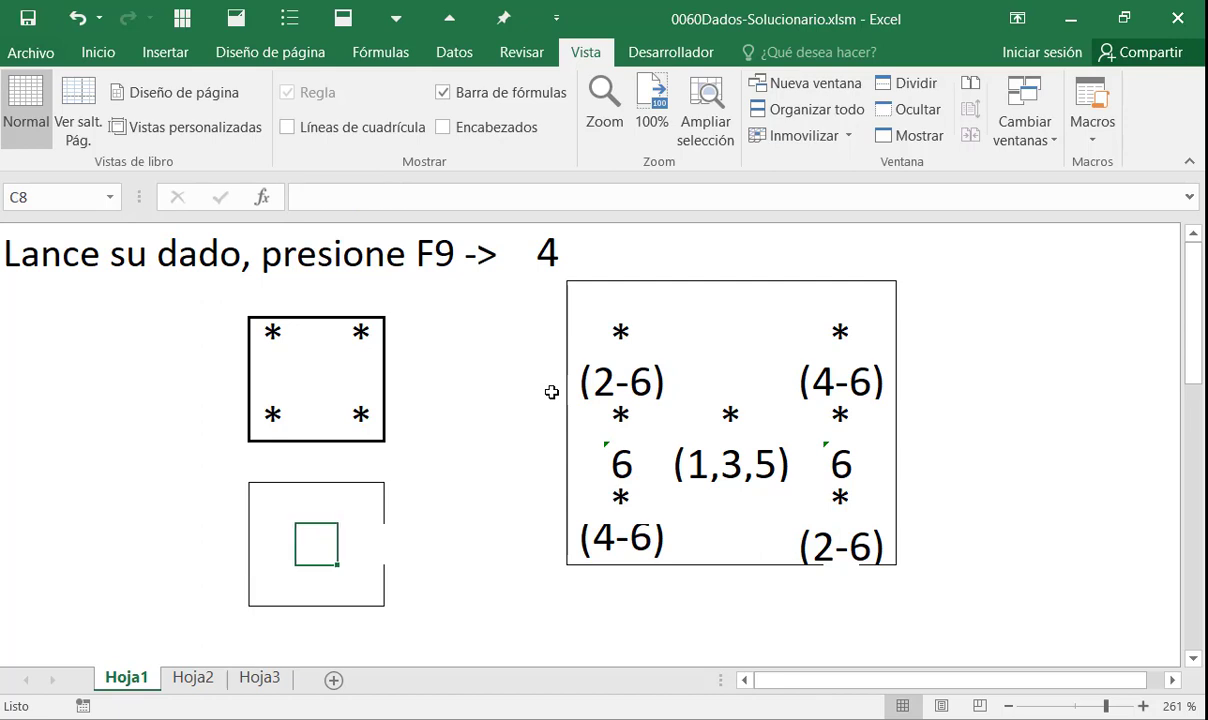
key("Right")
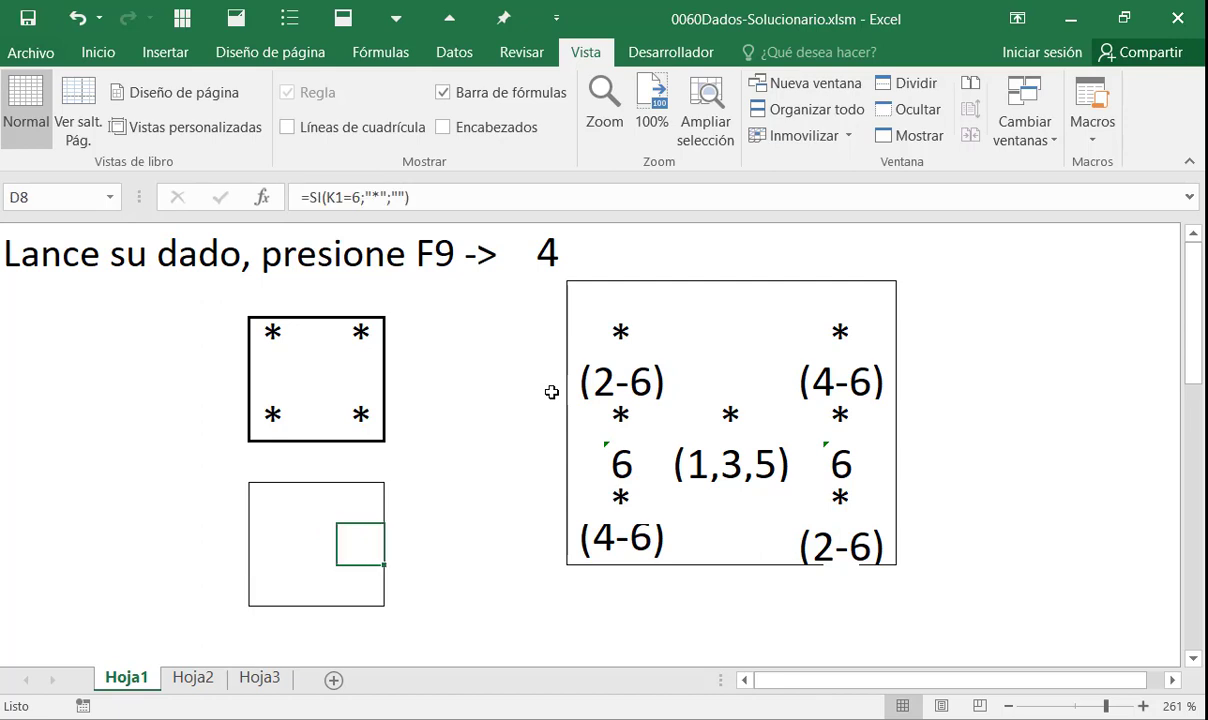
key("Left")
key("Right")
key("Right")
key("Left")
key("Left")
key("Left")
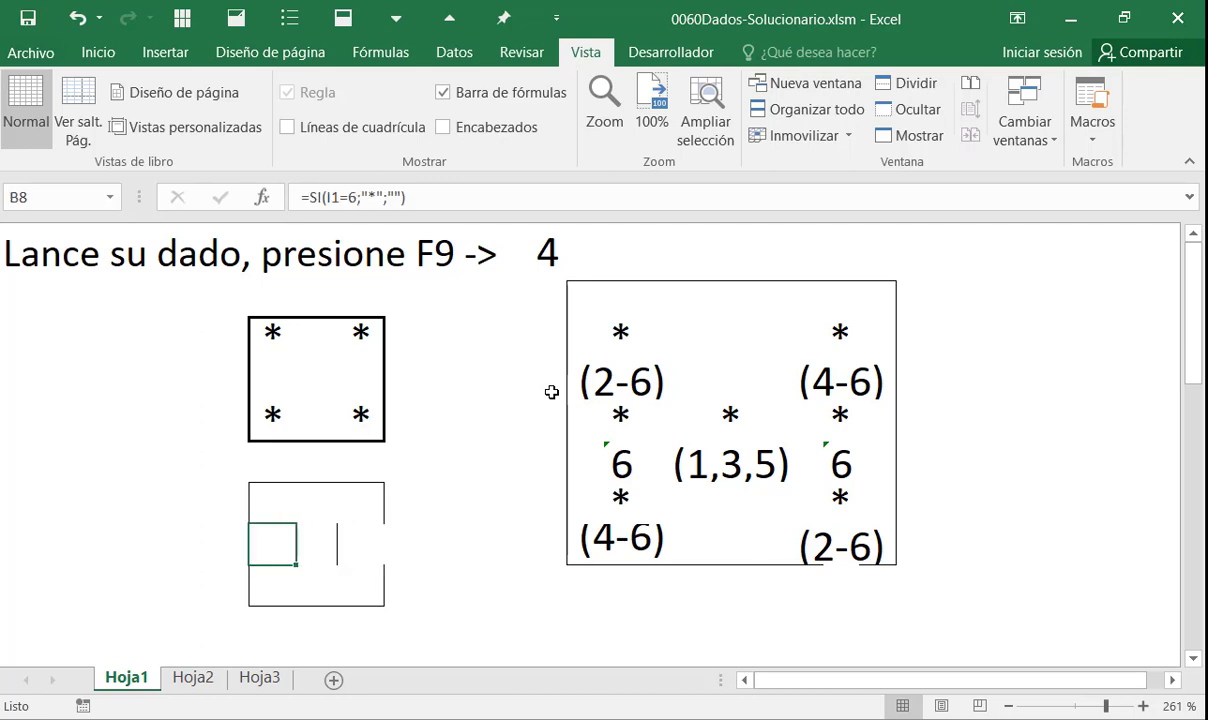
key("Right")
key("Right")
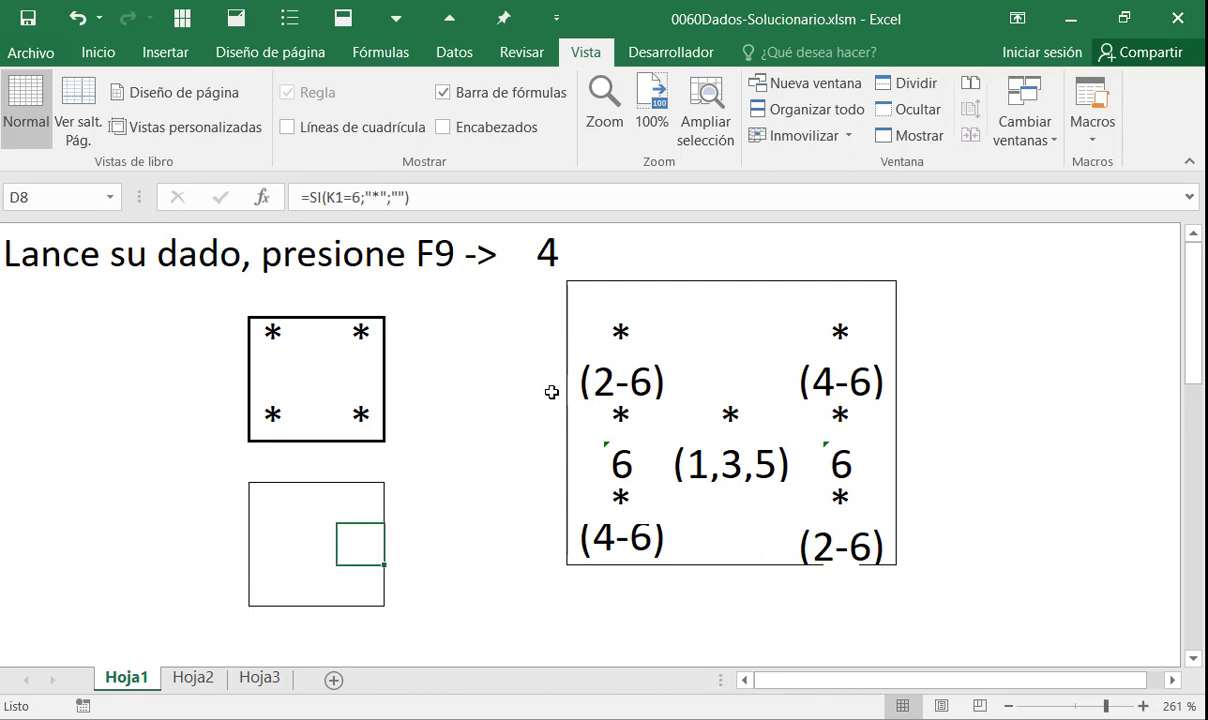
Step: Undo the formula paste in D8 and clear the copy selection on B8
key("ctrl+z")
key("Left")
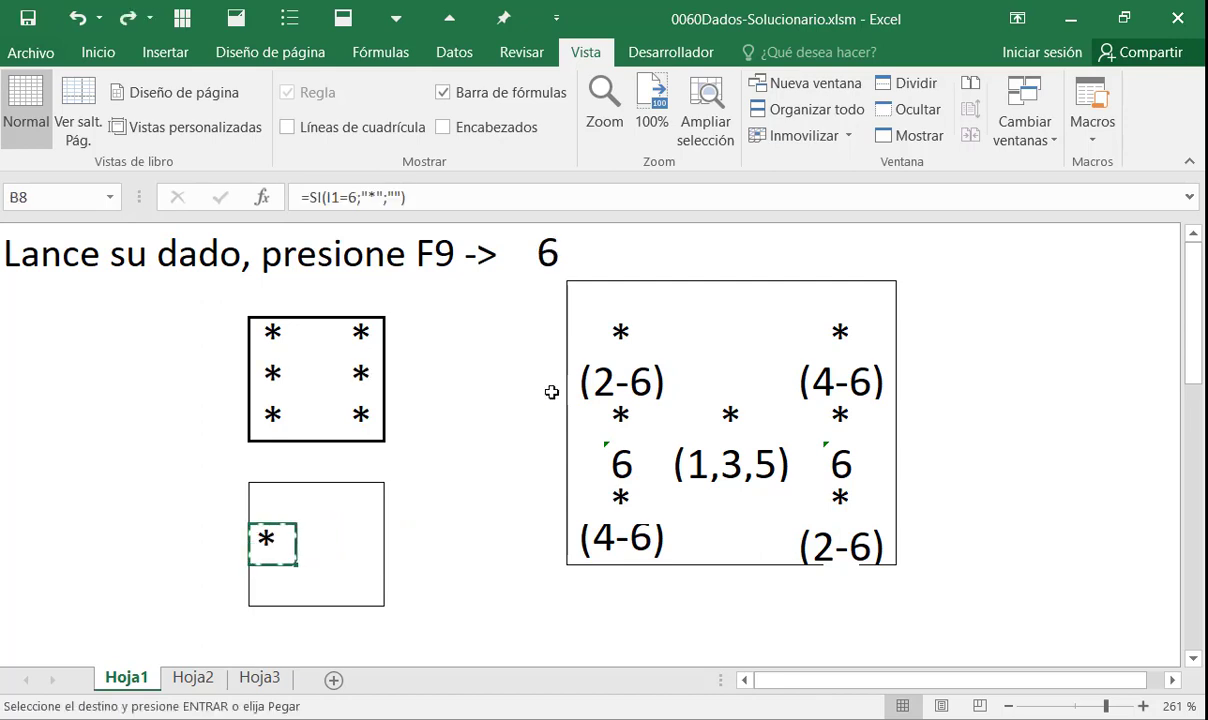
key("Right")
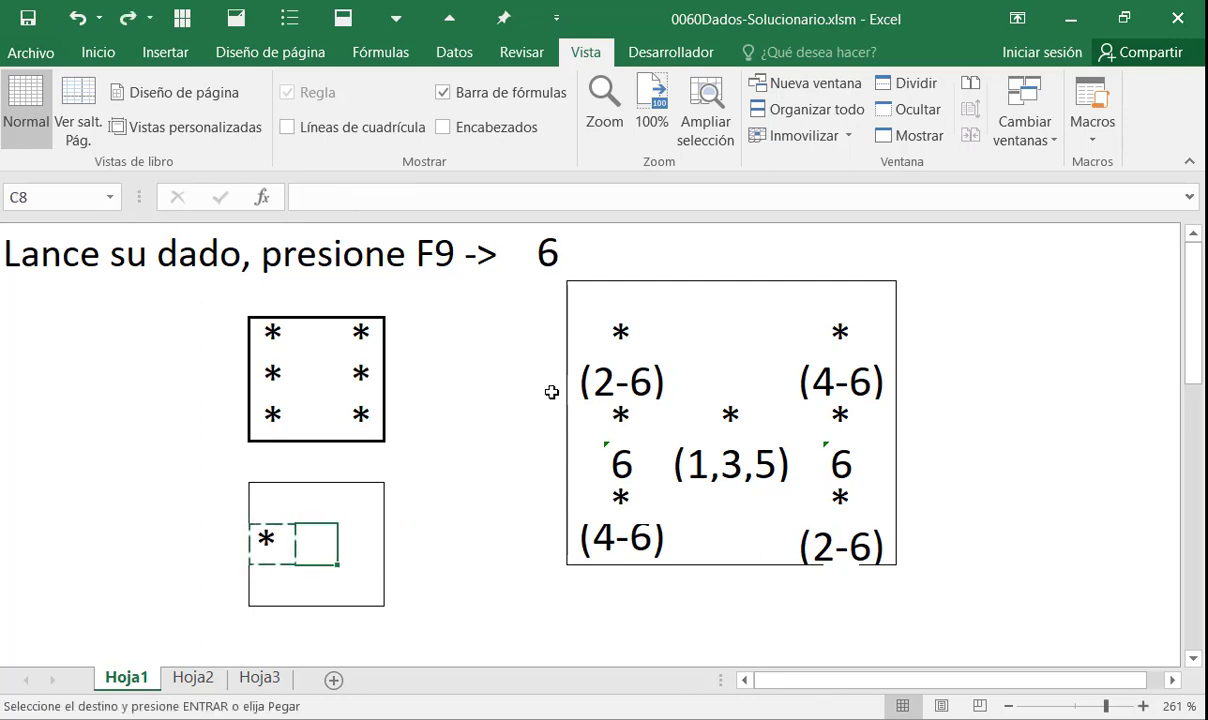
key("Left")
key("Escape")
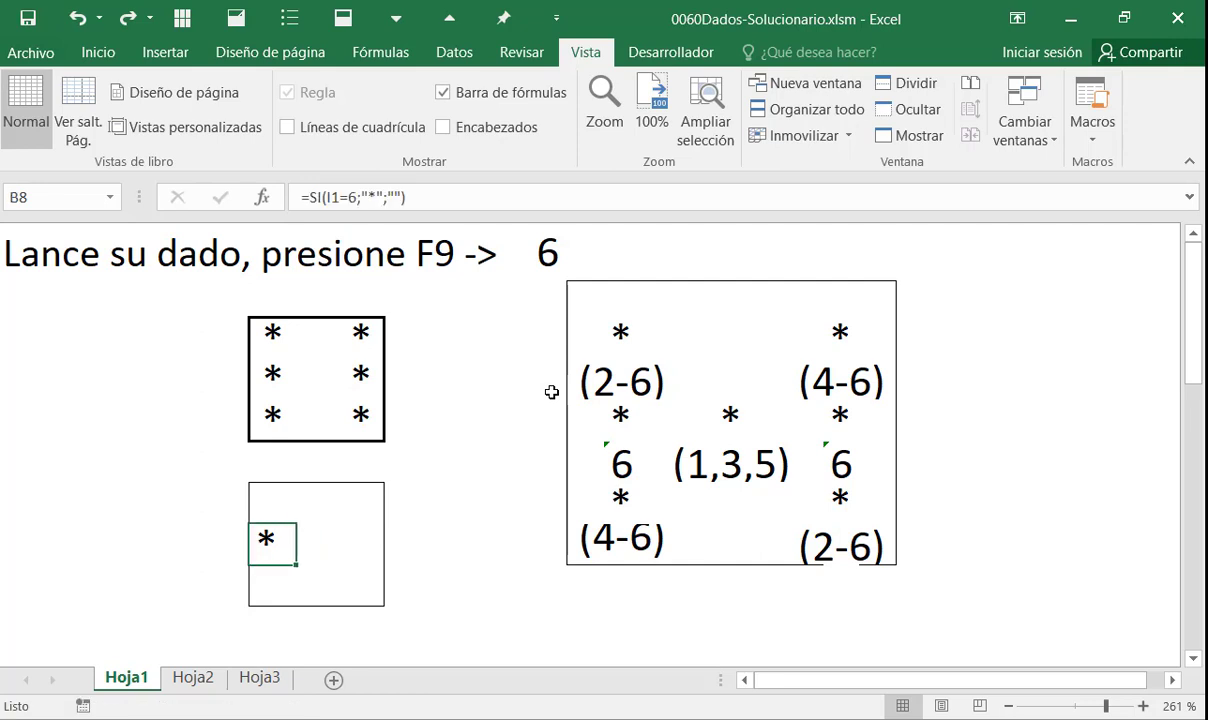
Step: Copy the formula text =SI(I1=6;"*";"") from inside the new die's middle-left cell, B8
key("F2")
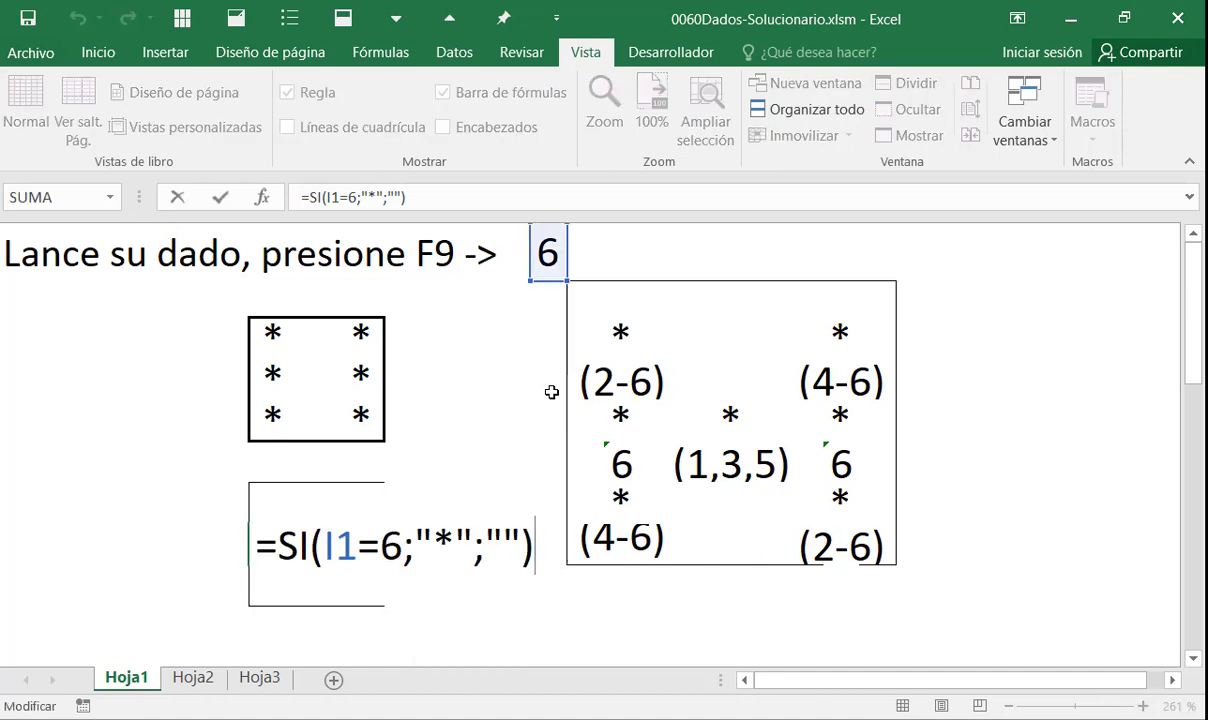
key("shift+Left")
key("shift+Left")
key("shift+Left")
key("shift+Left")
key("shift+Left")
key("shift+Left")
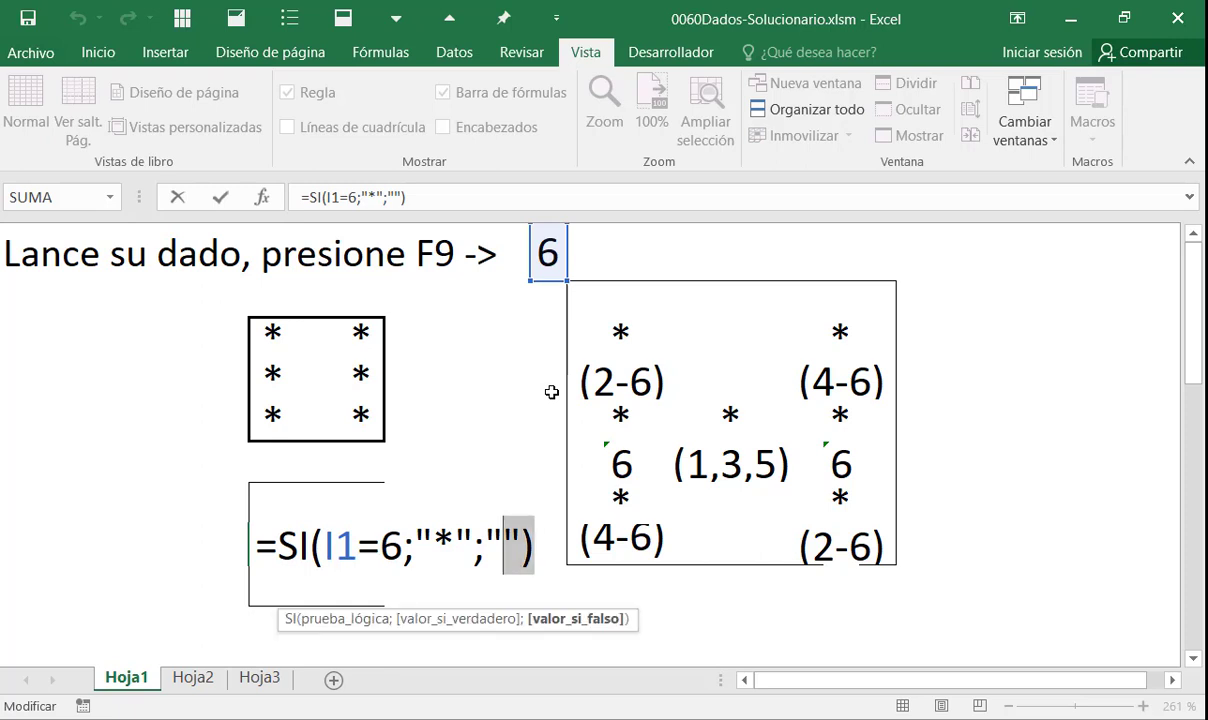
key("shift+Left")
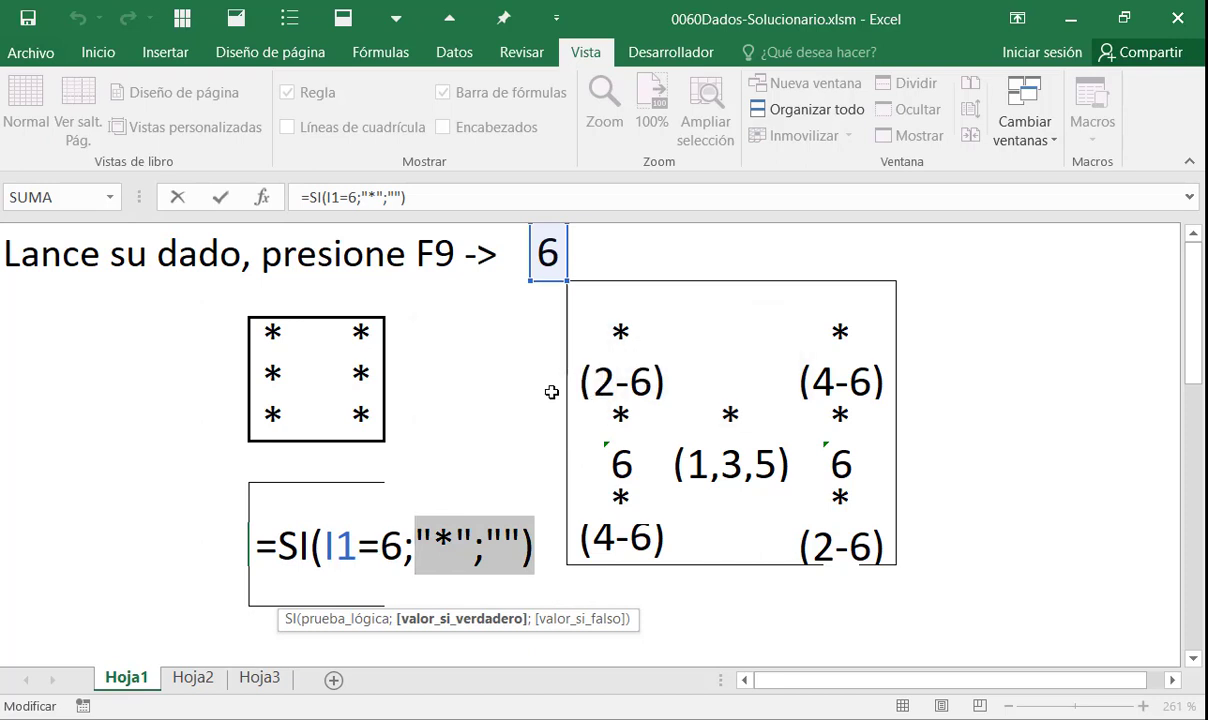
key("shift+Left")
key("shift+Left")
key("shift+Left")
key("shift+Left")
key("shift+Left")
key("shift+Left")
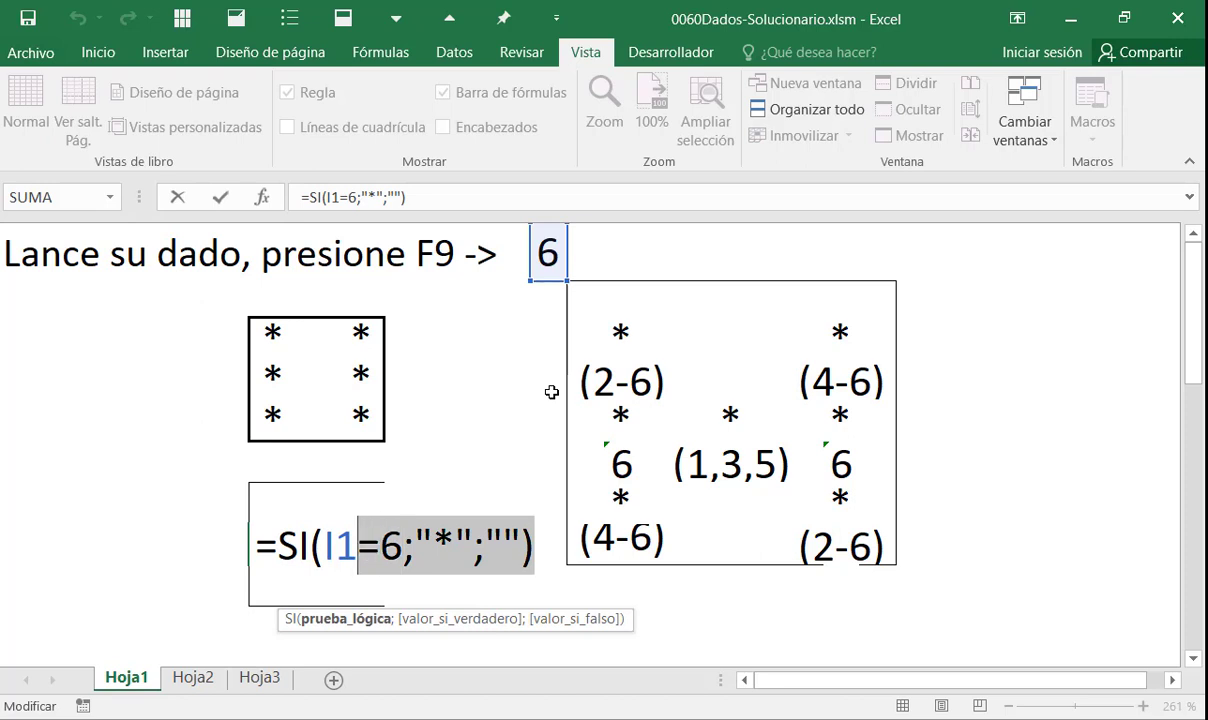
key("shift+Left")
key("shift+Left")
key("shift+Left")
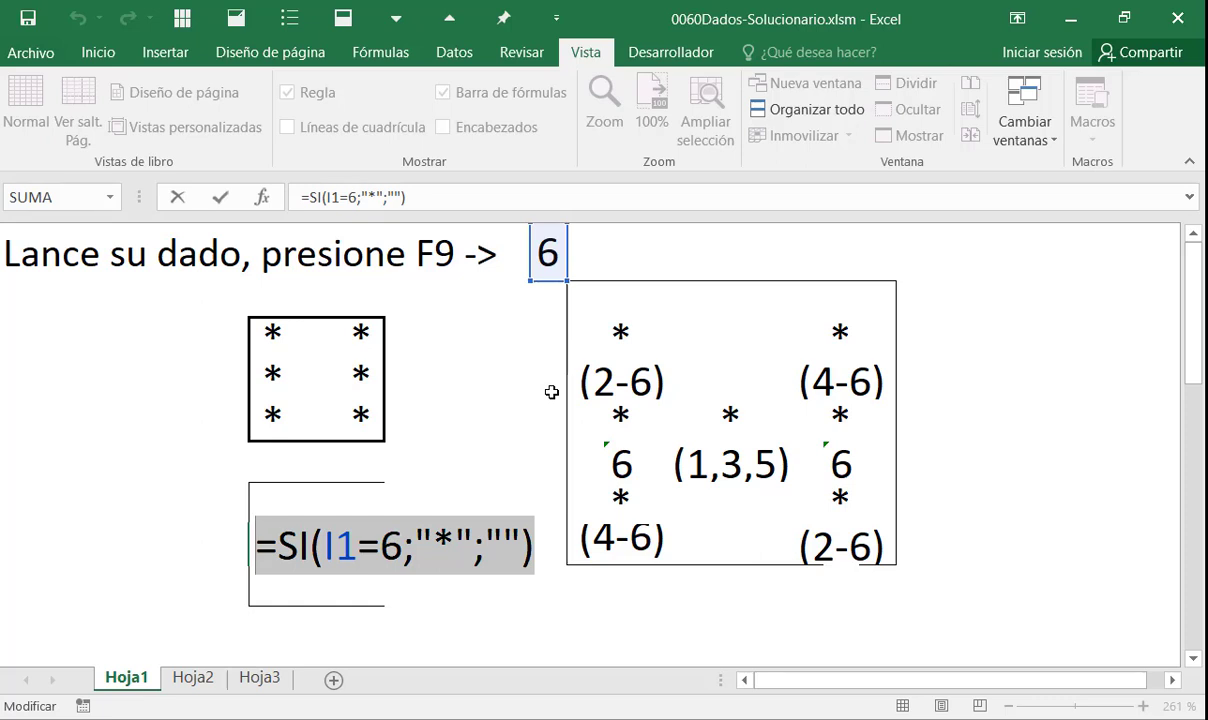
key("ctrl+c")
key("Escape")
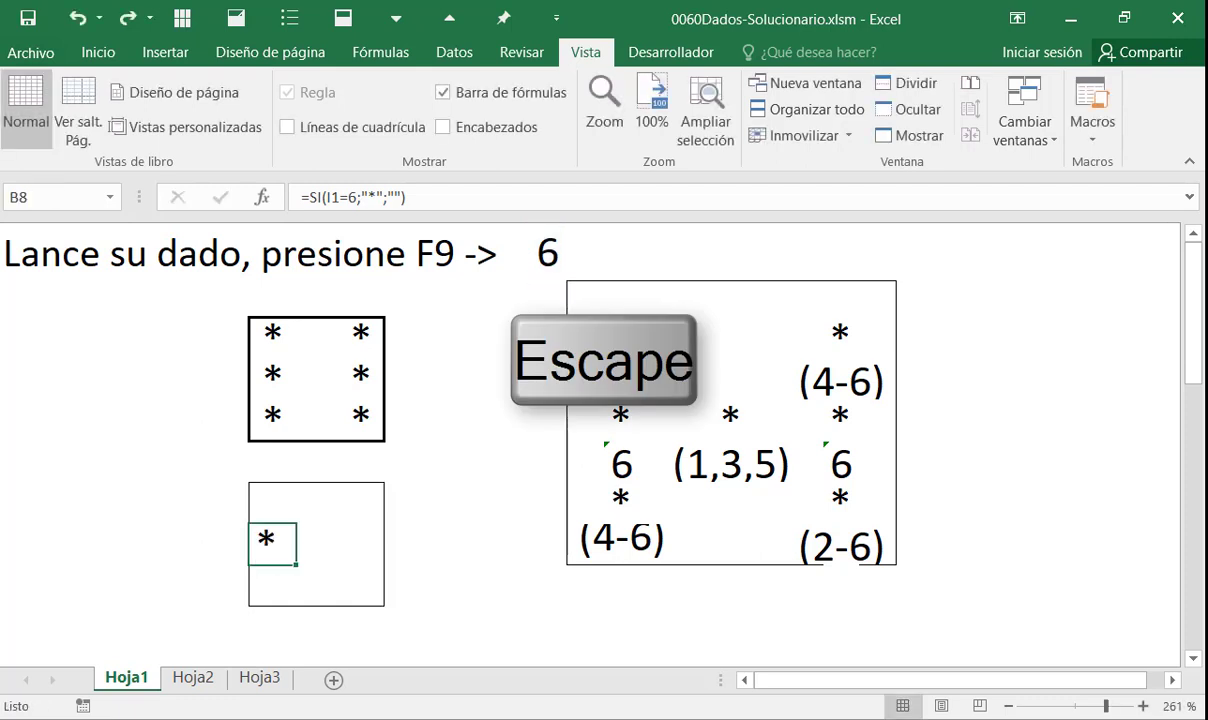
Step: Paste the formula text =SI(I1=6;"*";"") into the new die's middle-right cell, D8
key("Right")
key("Right")
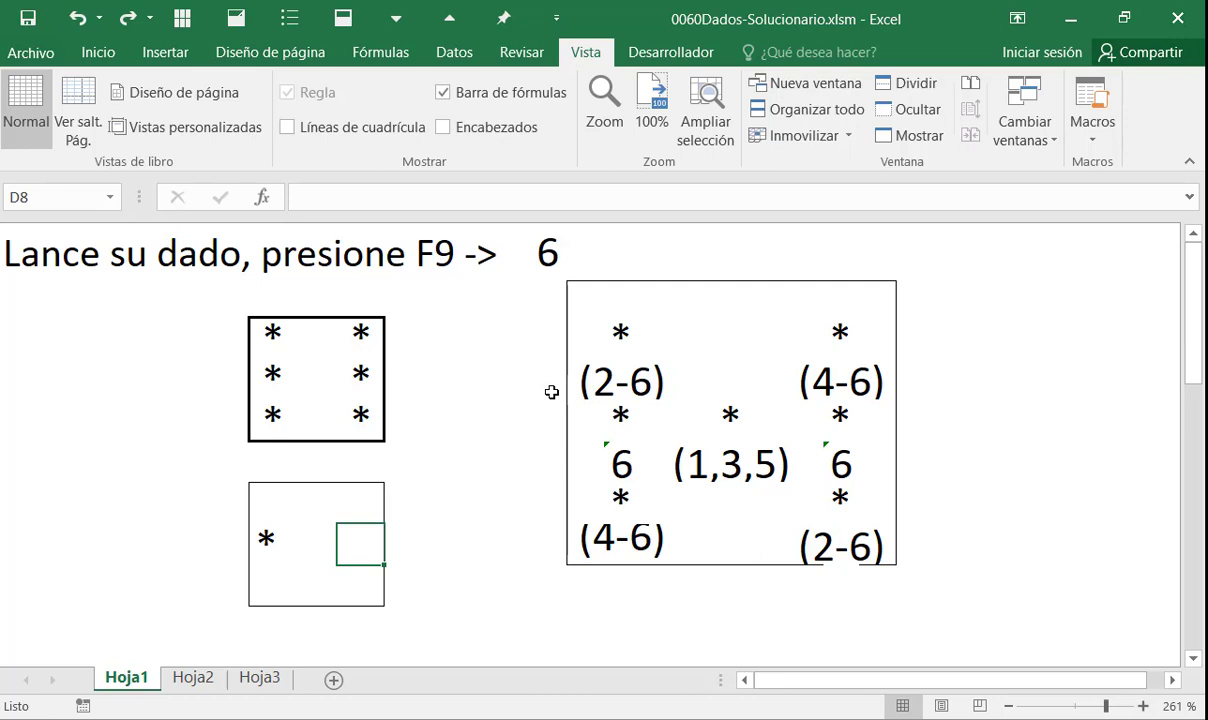
key("F2")
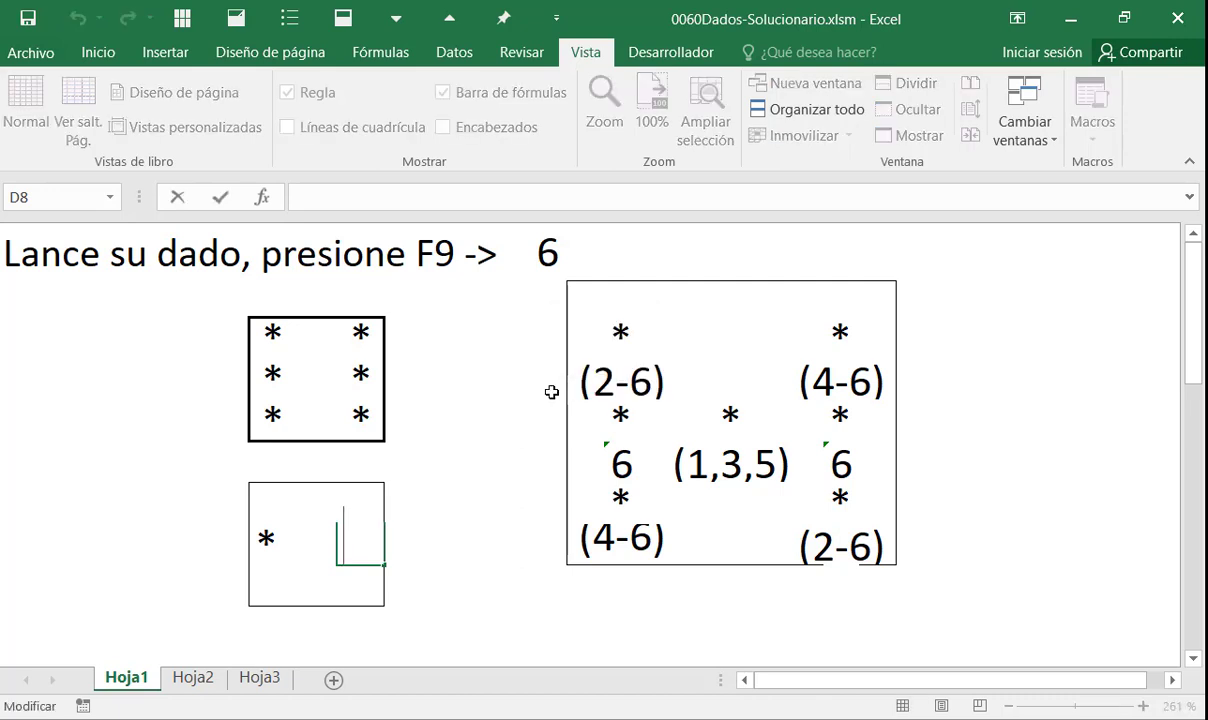
key("ctrl+v")
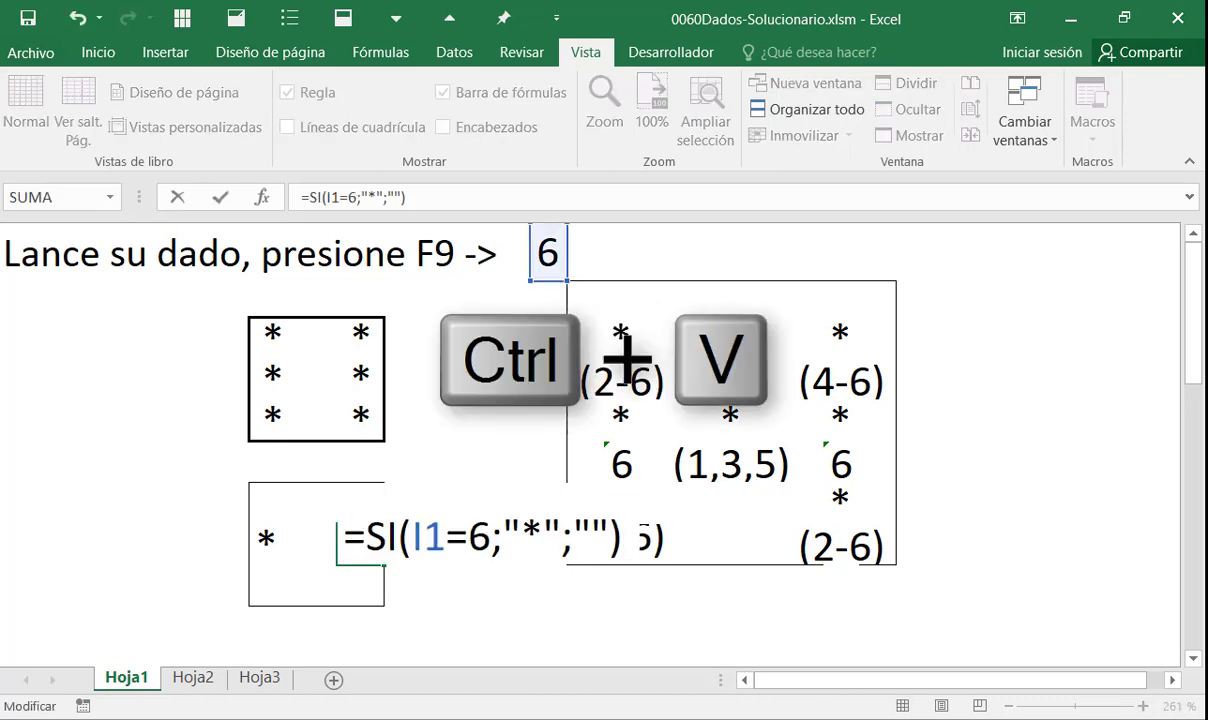
key("Return")
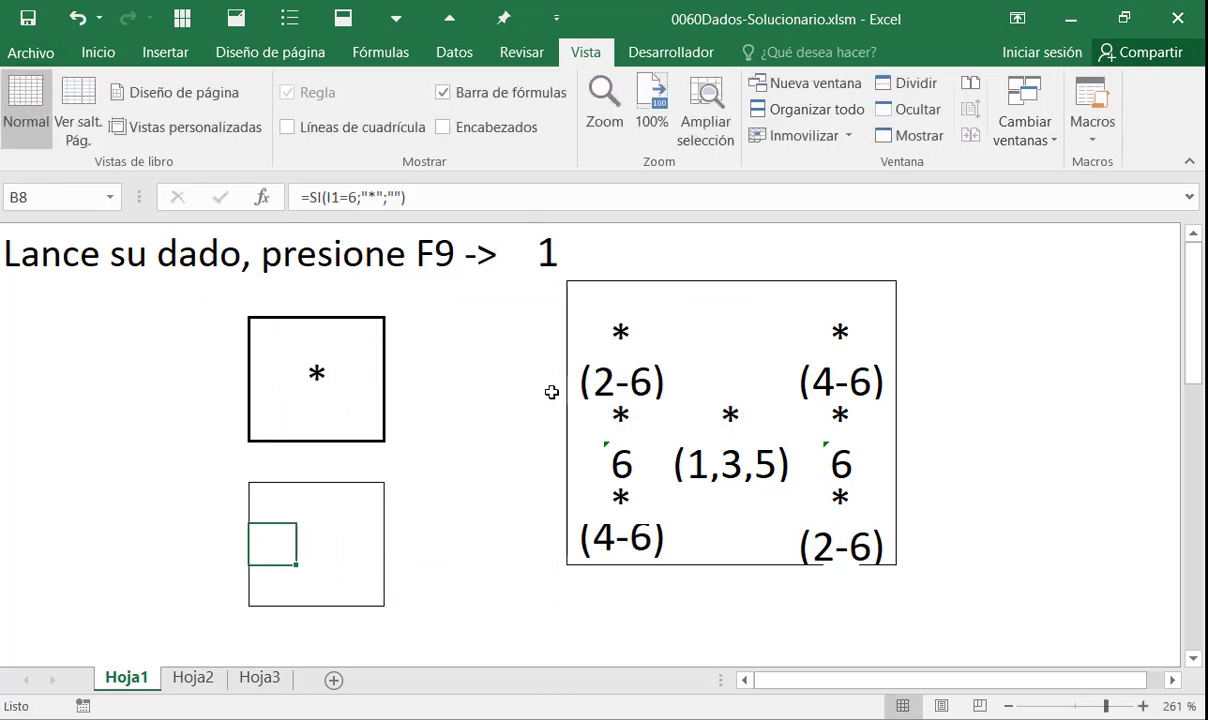
Step: Check the cell reference in the formulas of the new die's middle-left cell B8 and middle-right cell D8
key("F2")
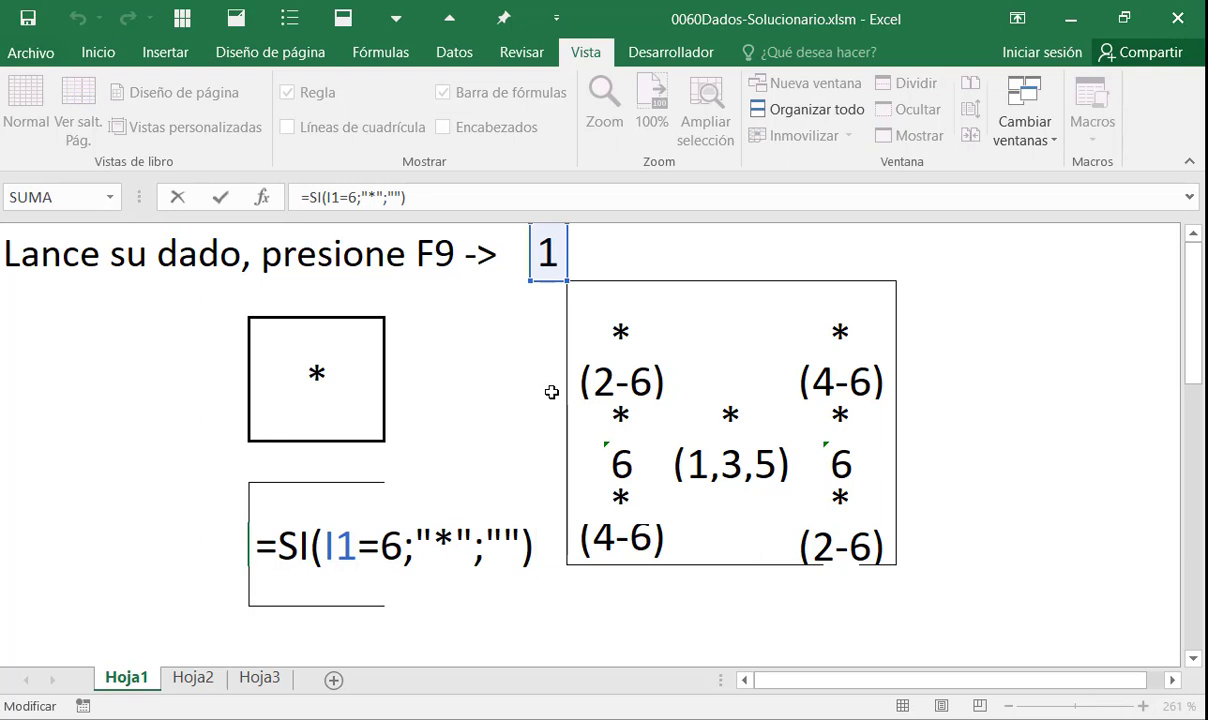
key("Escape")
key("Right")
key("Right")
key("F2")
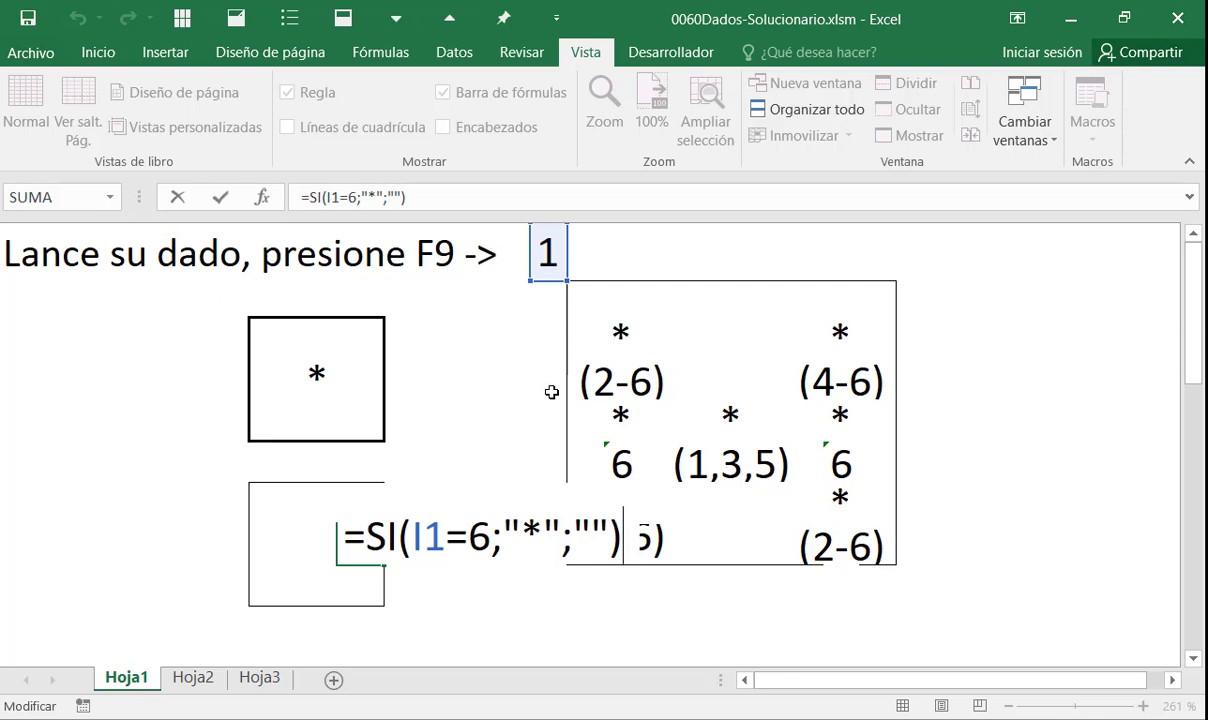
key("Left")
key("Left")
key("Left")
key("Left")
key("Left")
key("Left")
key("Left")
key("Left")
key("Left")
key("Left")
key("Left")
key("Left")
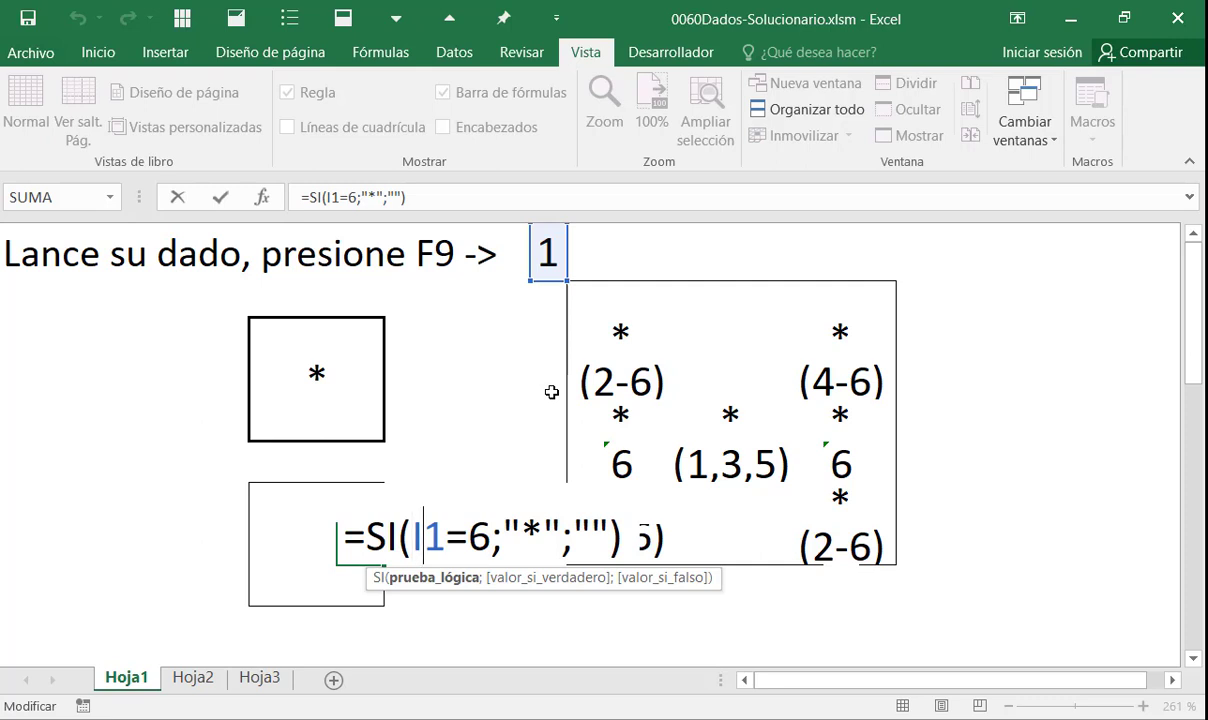
key("Escape")
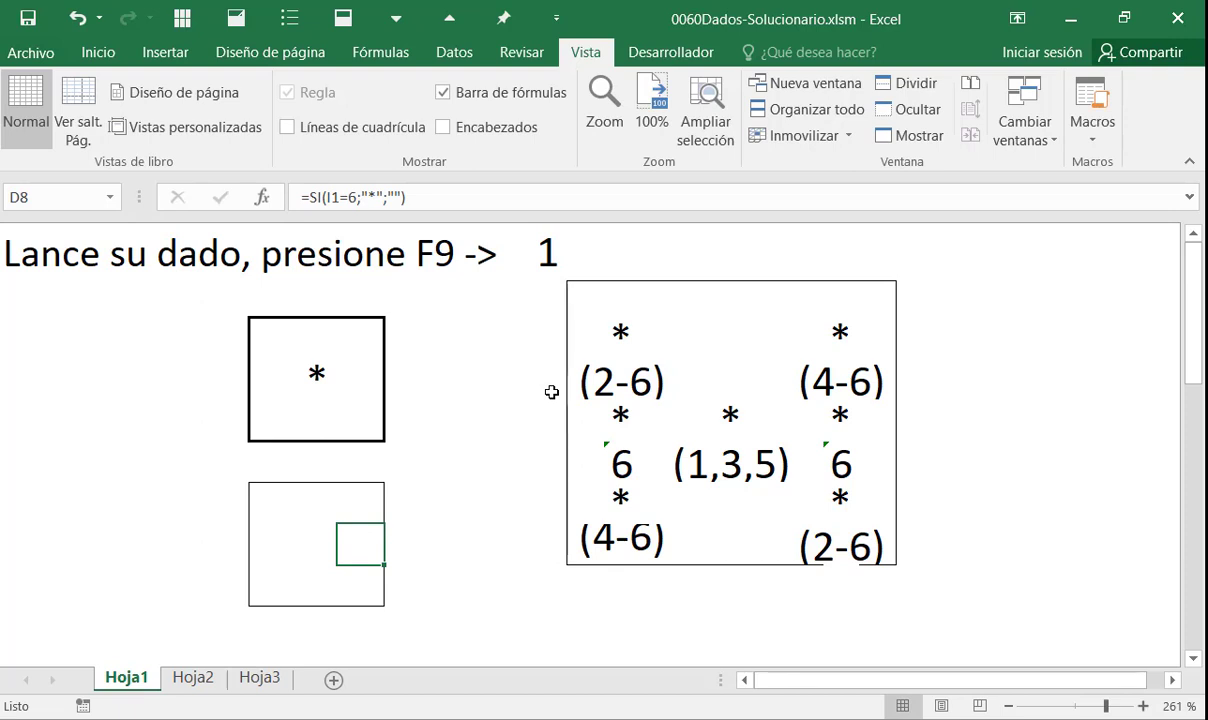
key("Left")
key("Left")
key("Right")
key("Right")
Step: Review the centre dot in the reference diagram and the nested SI formula in the first die's centre cell, C4
left_click(733, 420)
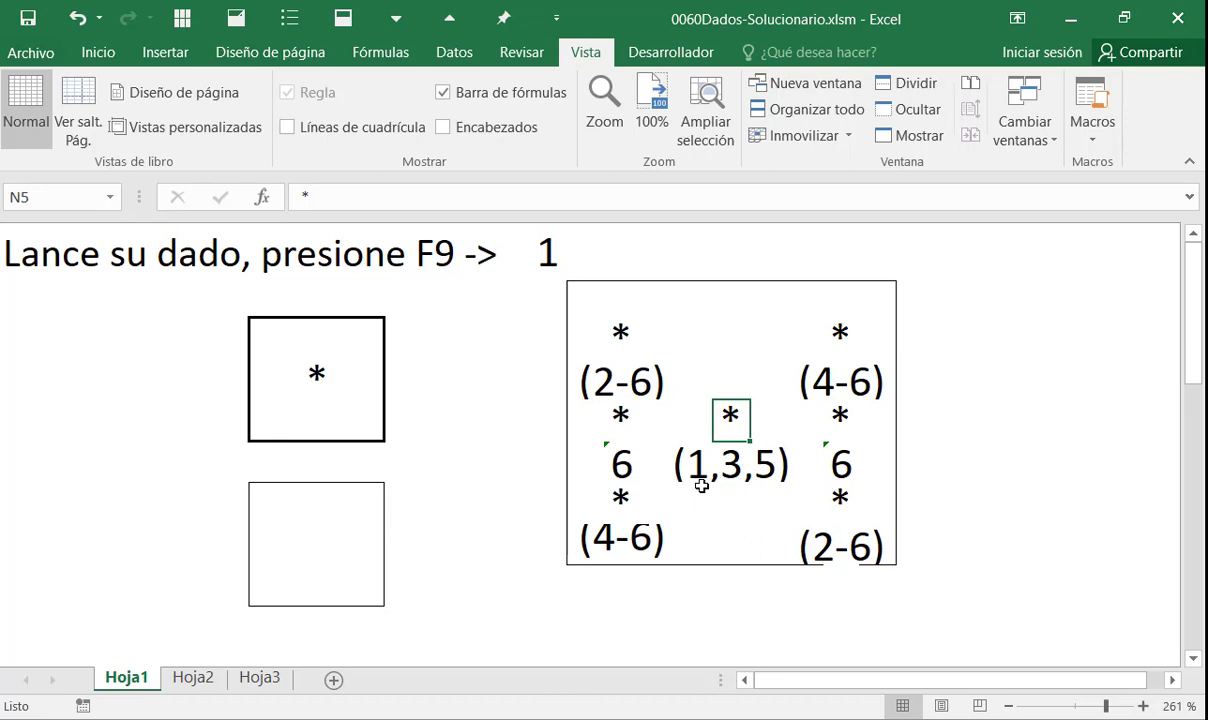
left_click(310, 542)
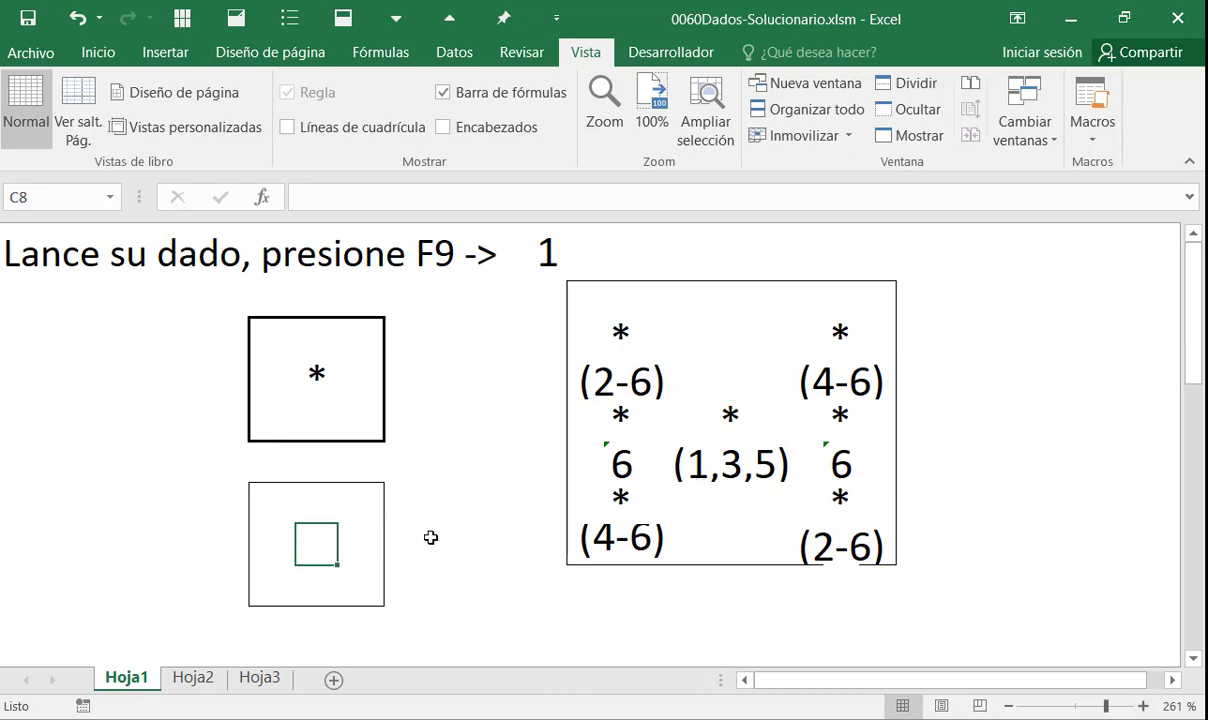
key("Up")
key("Up")
key("Up")
key("Up")
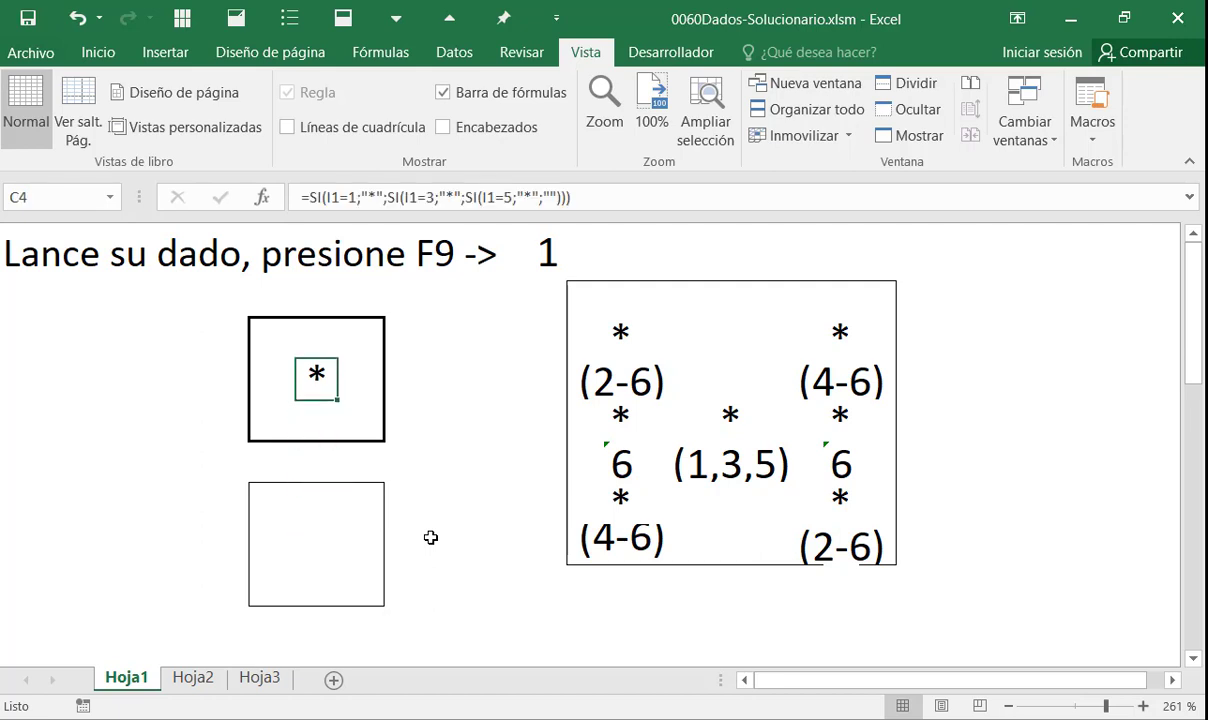
key("F2")
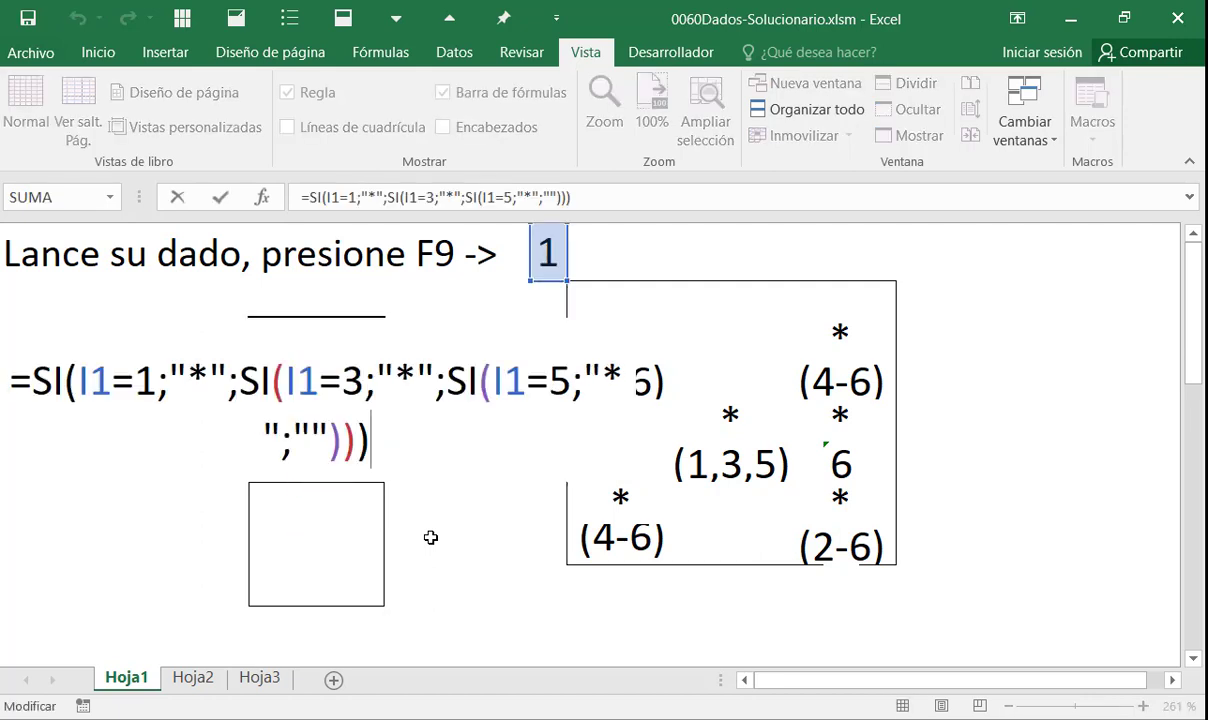
key("Escape")
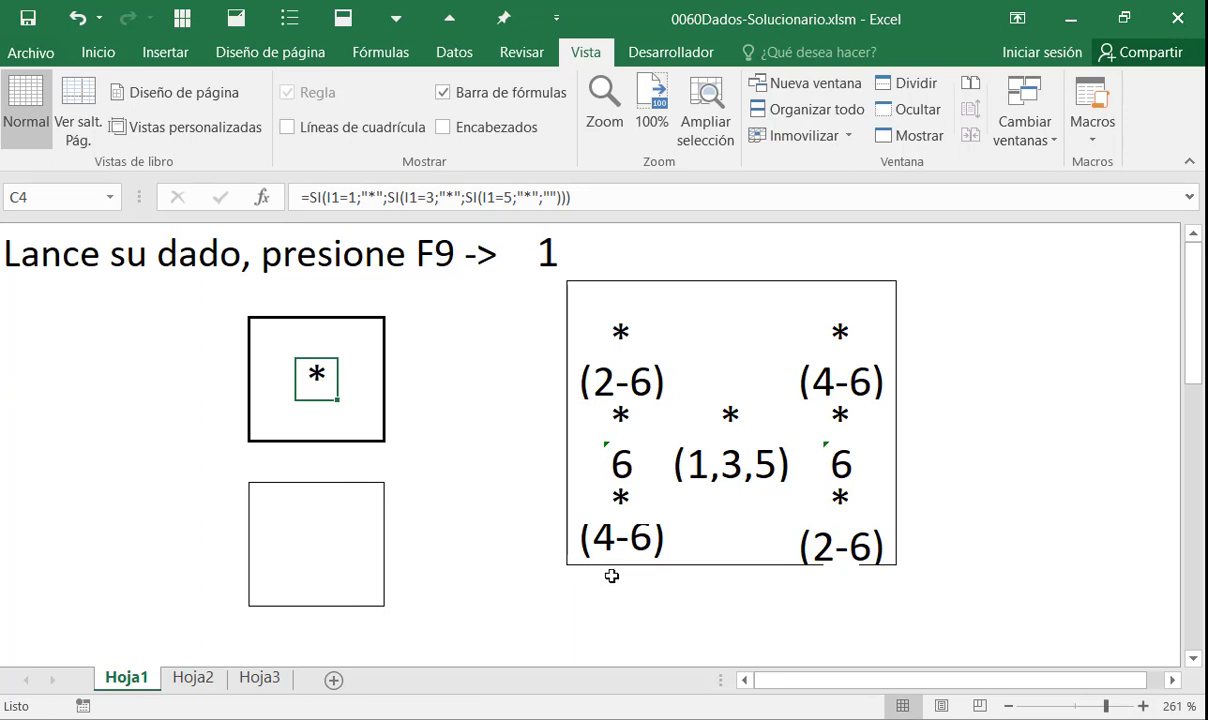
key("alt+Tab")
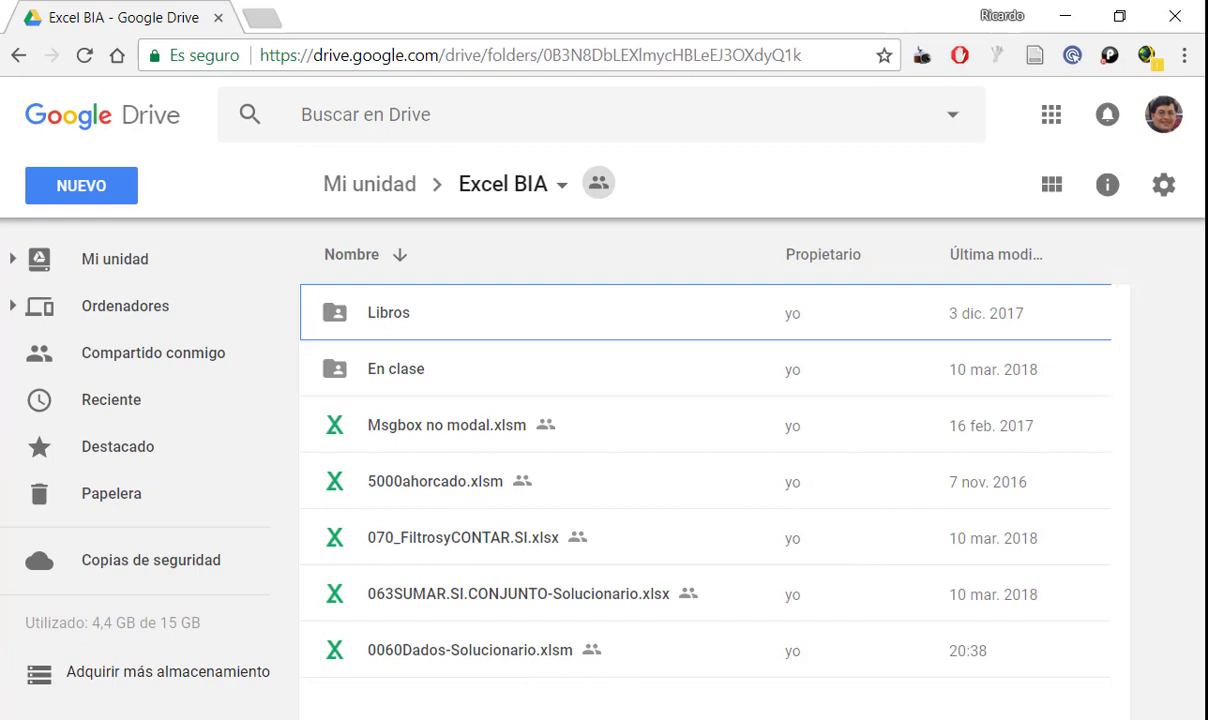
left_click(1066, 16)
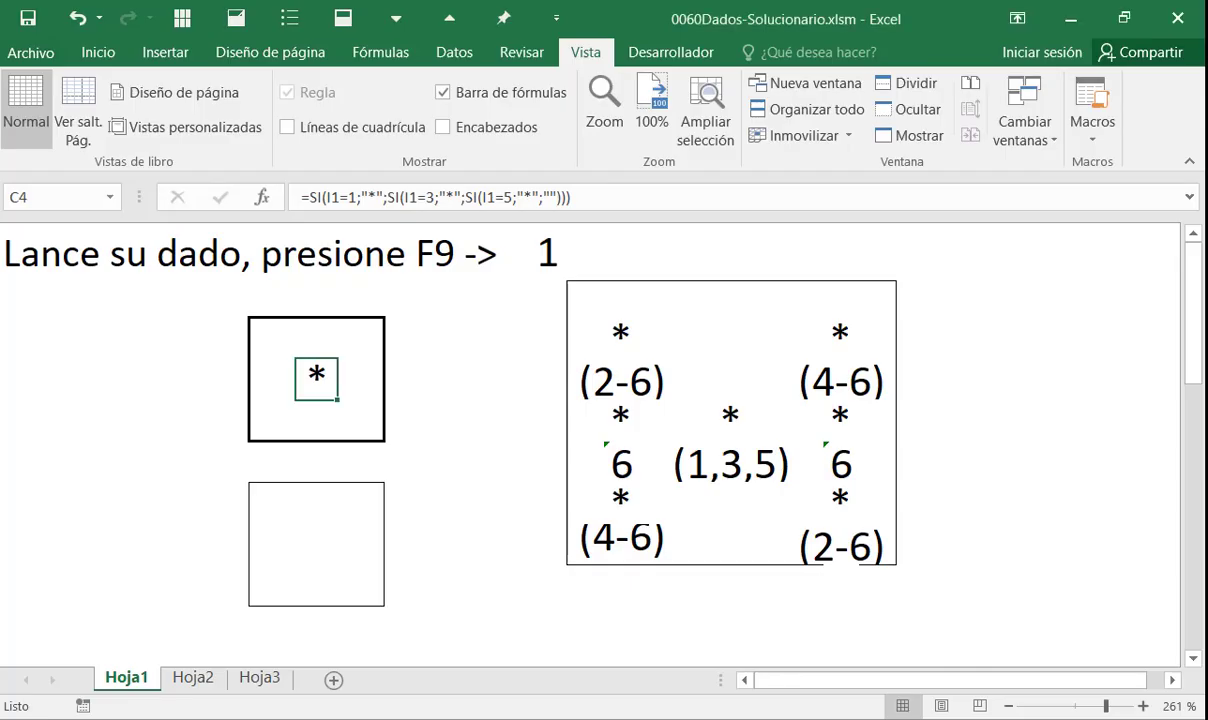
Step: Examine the nested SI formula in the first die's centre cell, C4, from its first condition to the opening parenthesis of the third SI
double_click(322, 407)
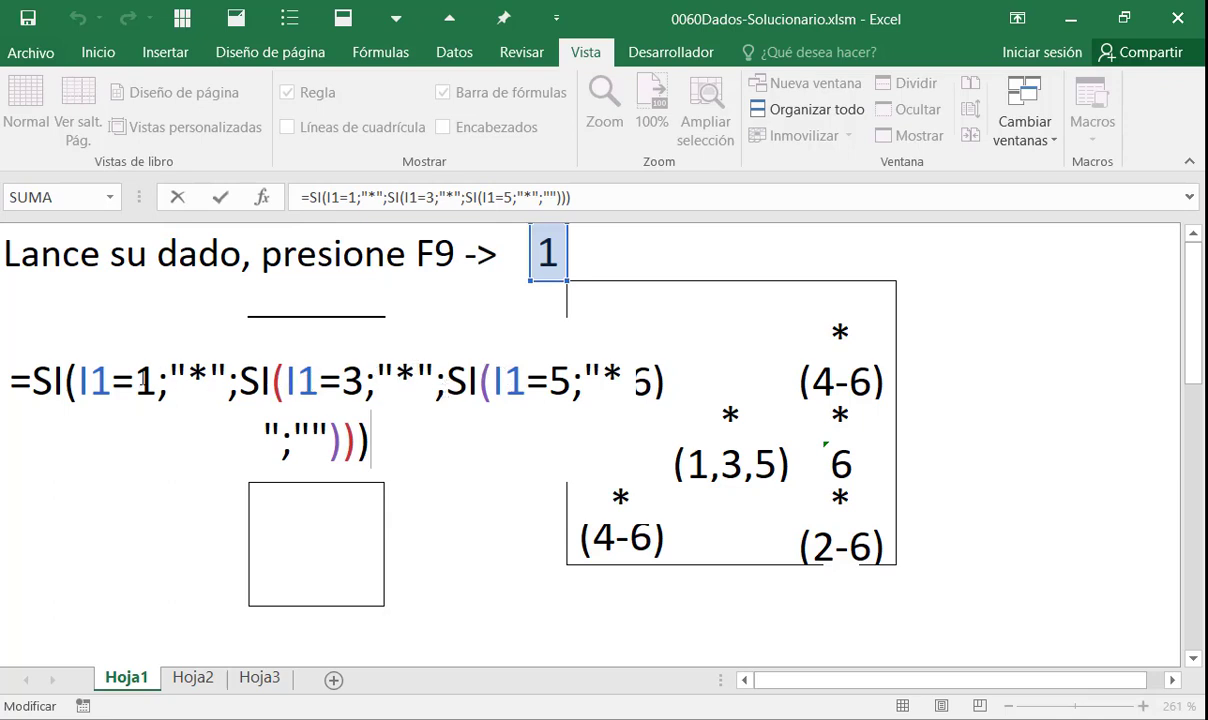
left_click_drag(32, 380, 162, 385)
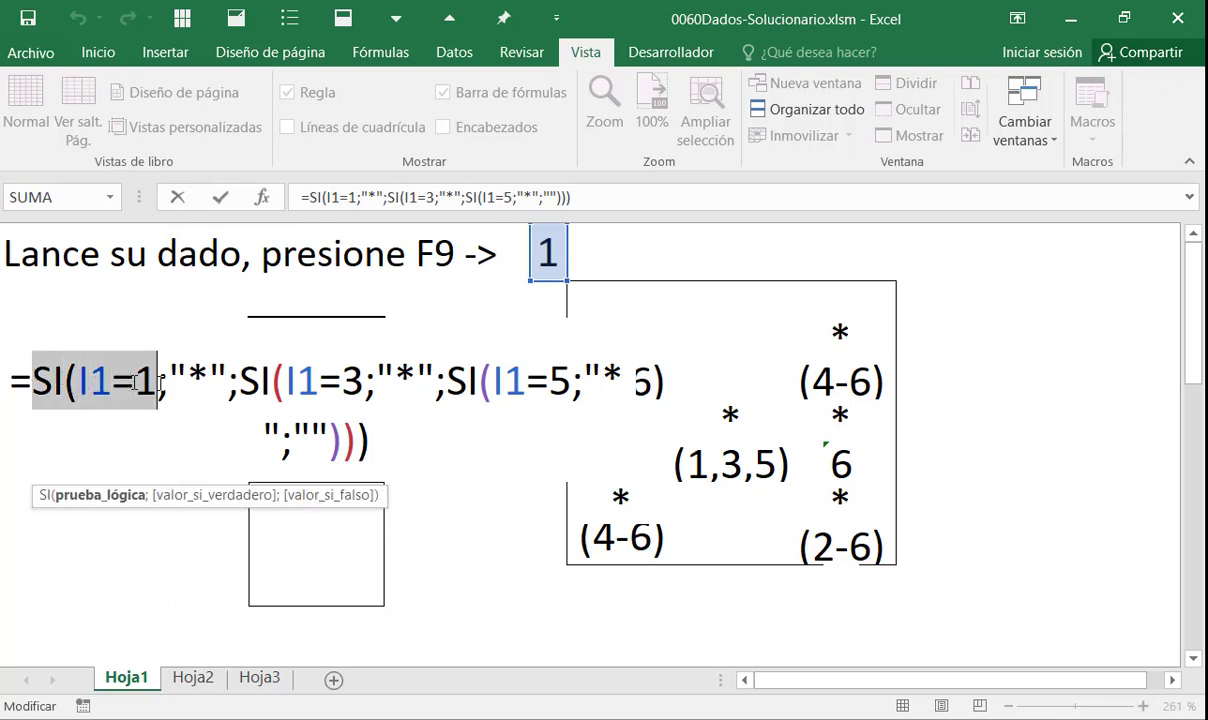
left_click(48, 380)
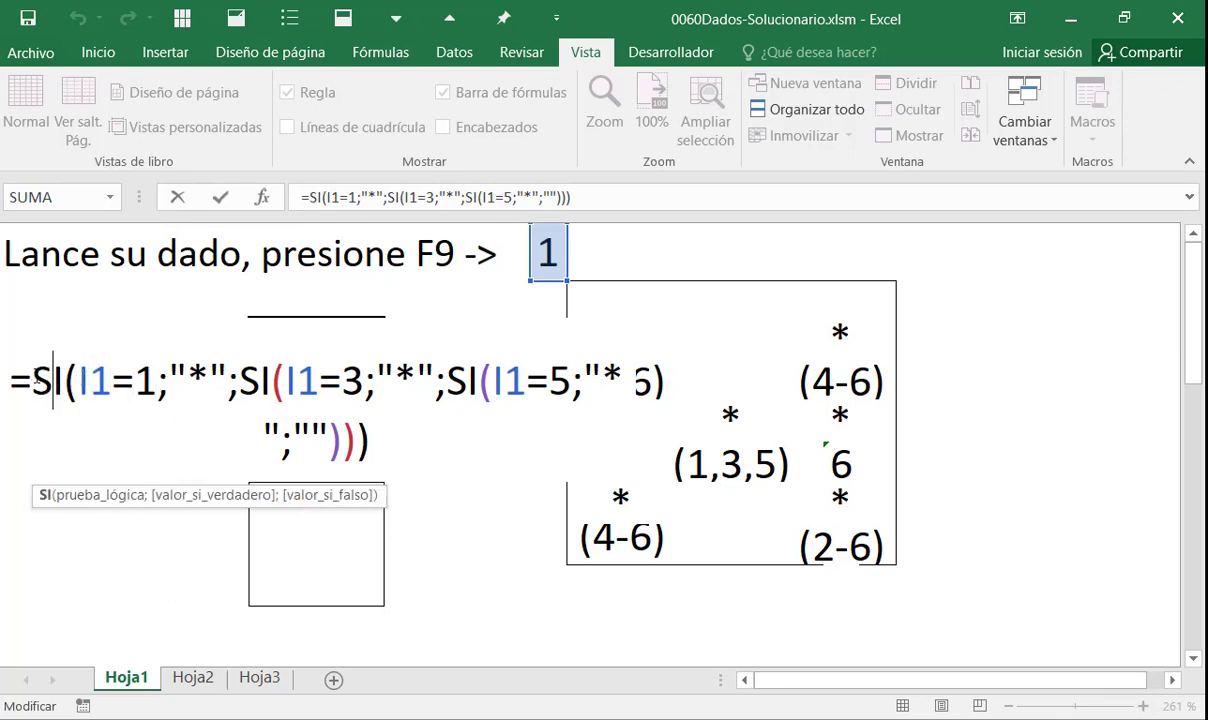
left_click_drag(32, 380, 287, 386)
left_click(287, 386)
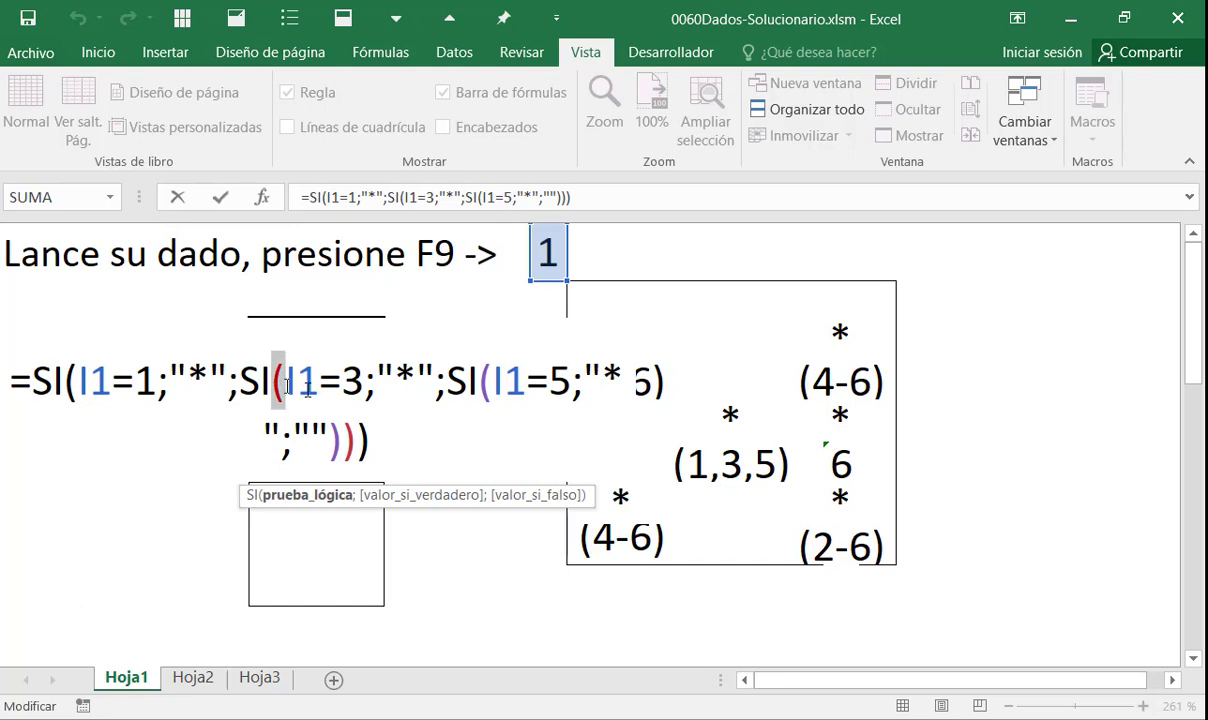
left_click(482, 381)
left_click_drag(482, 381, 487, 382)
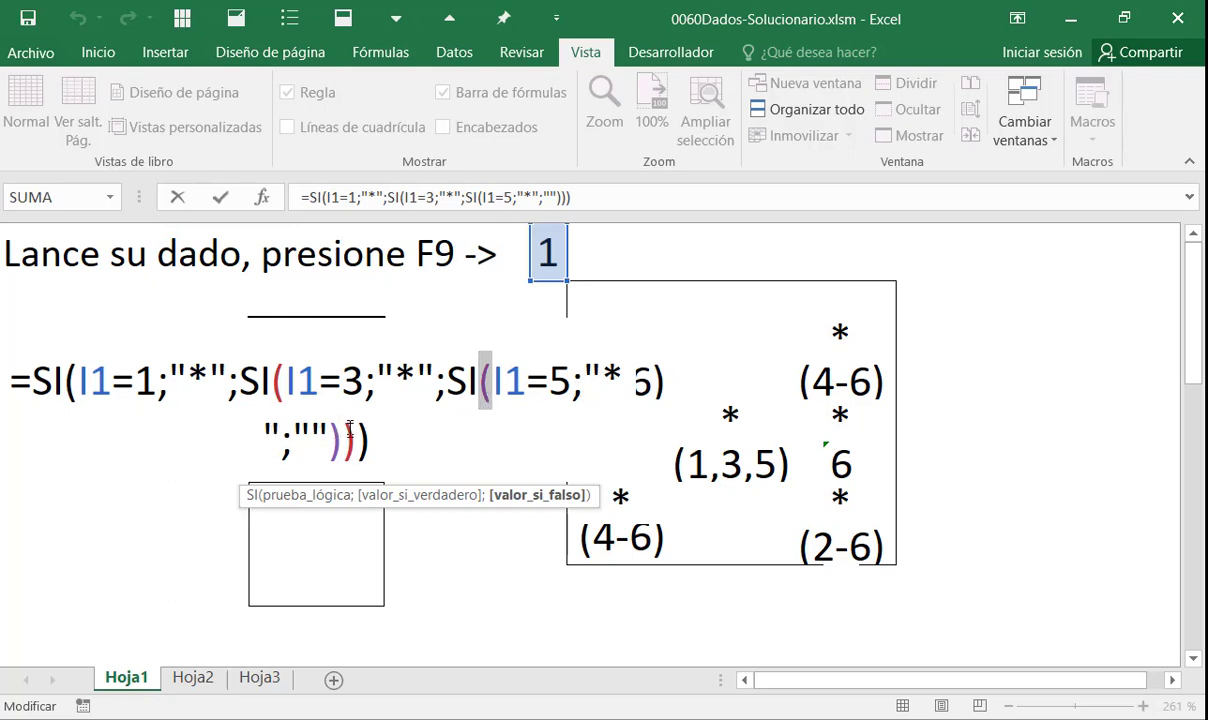
Step: Examine the innermost SI of the C4 formula, with the condition I1=5, and match the closing parentheses to their functions
left_click(468, 380)
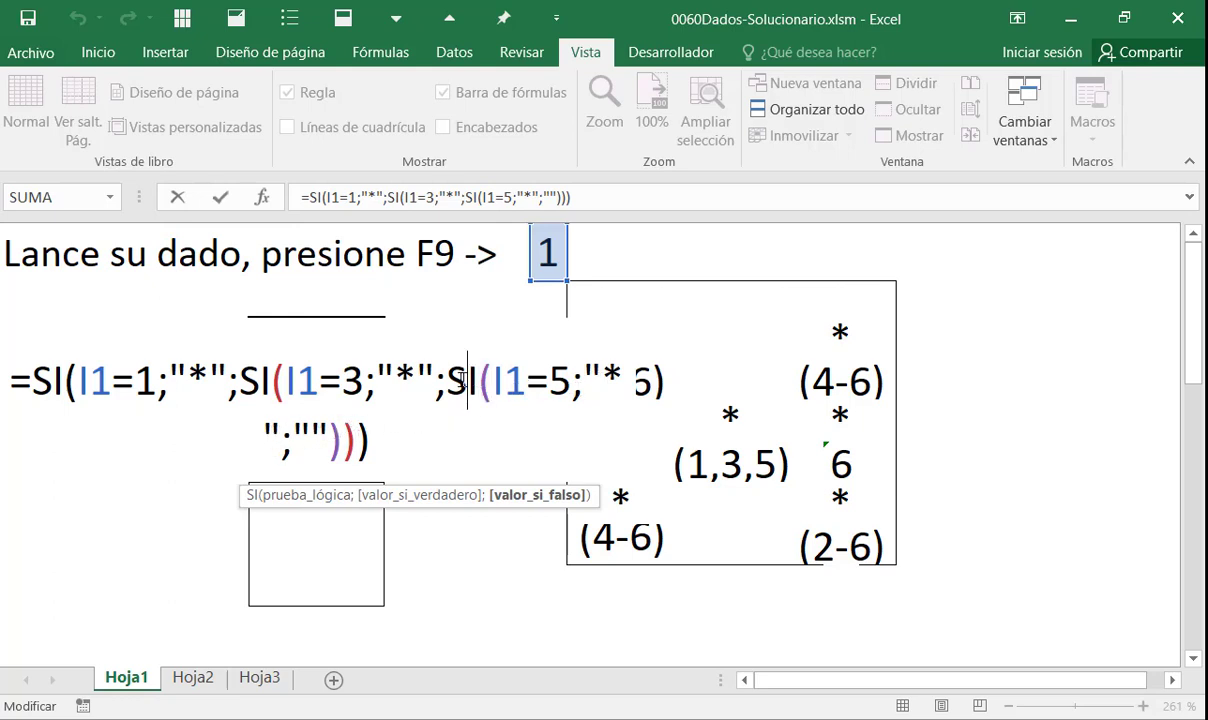
left_click_drag(446, 381, 623, 381)
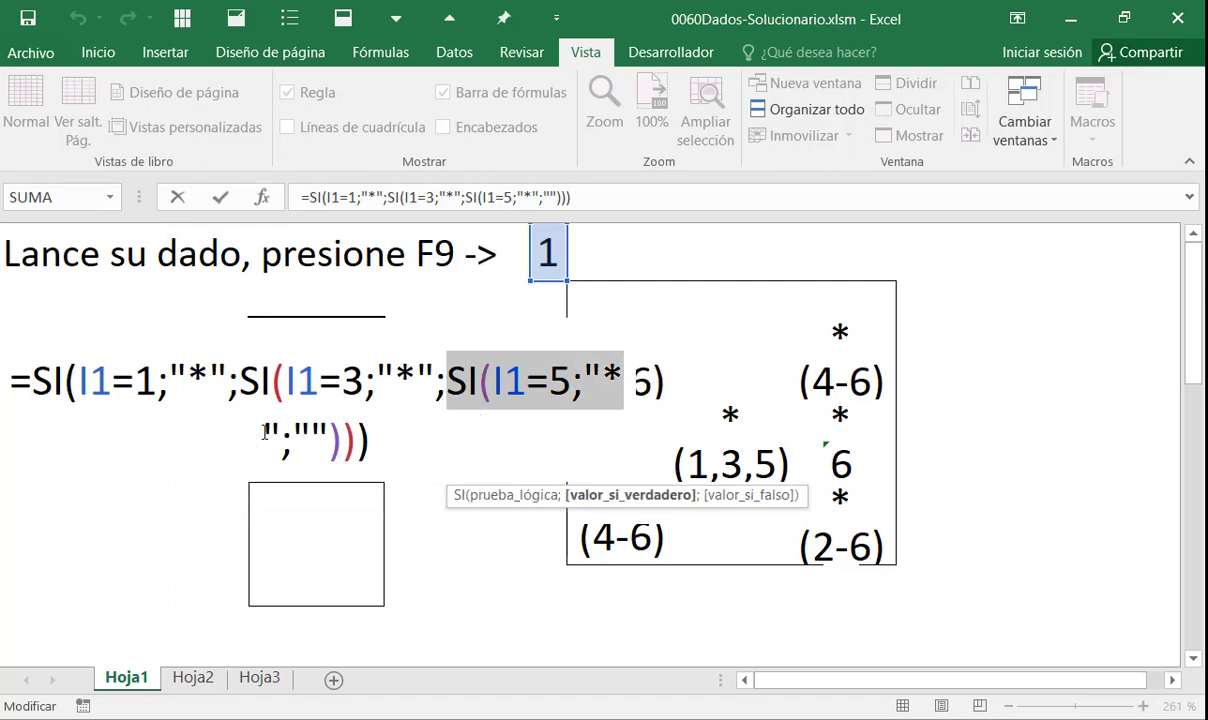
left_click(493, 381)
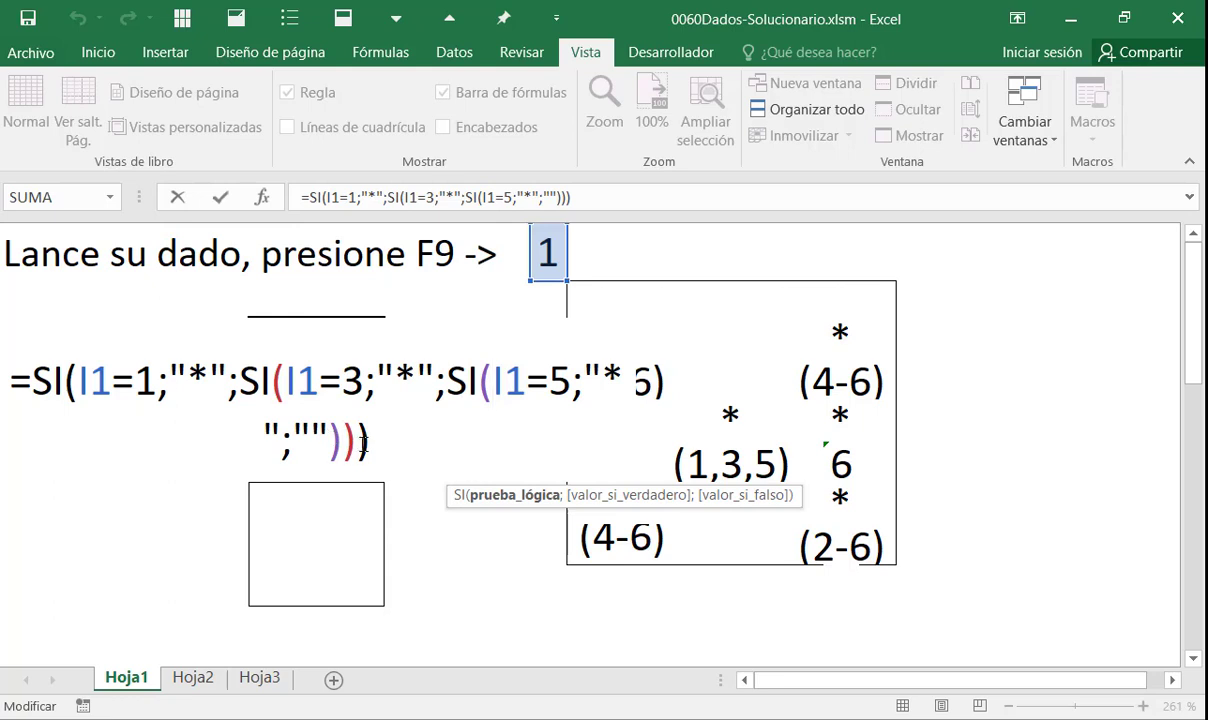
left_click_drag(369, 445, 341, 444)
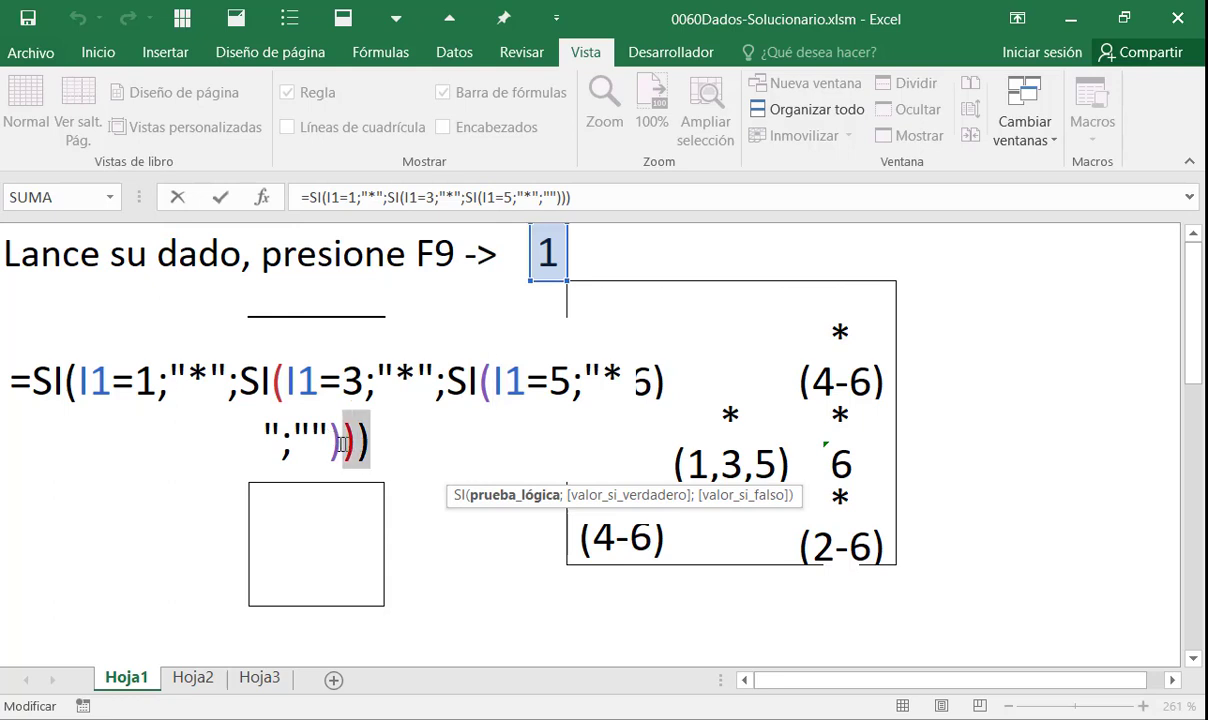
left_click(466, 378)
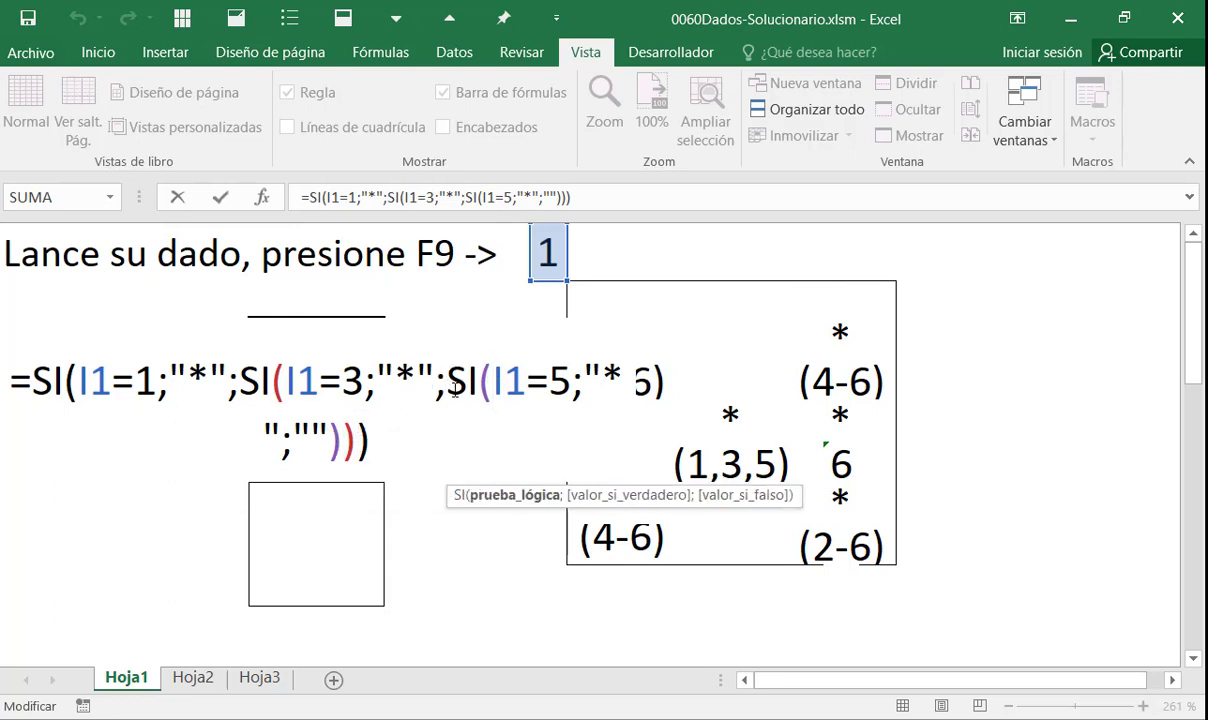
left_click_drag(447, 386, 343, 445)
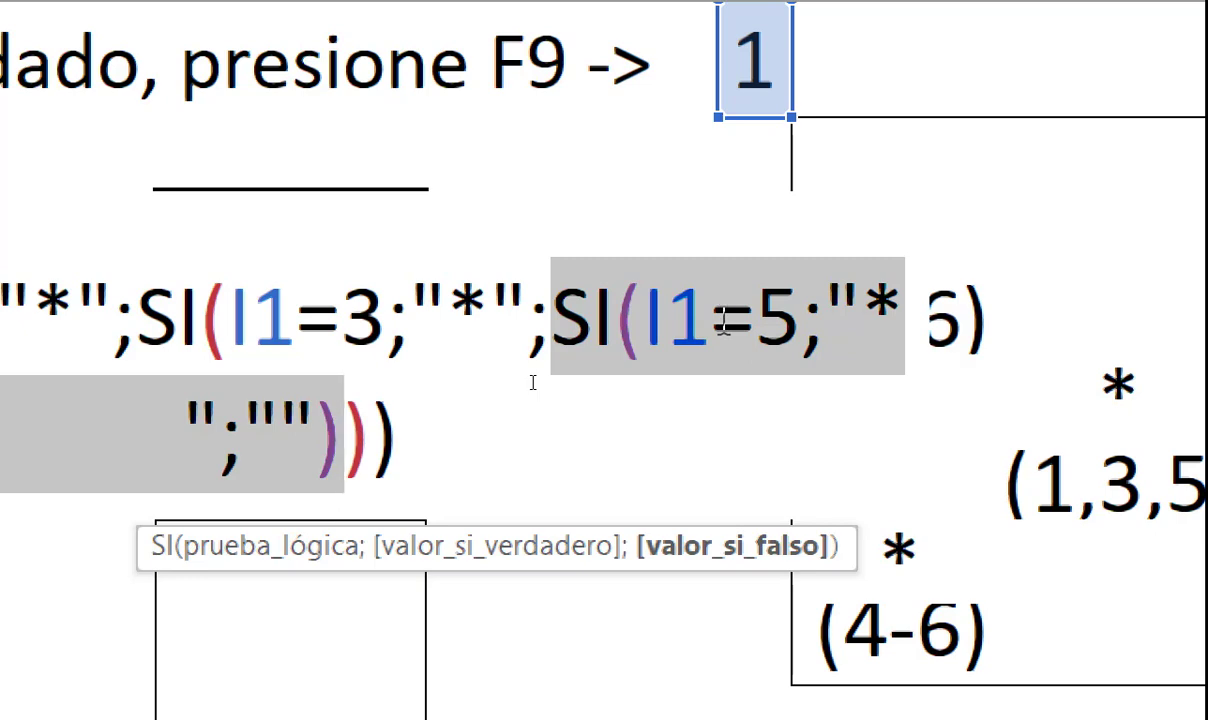
left_click(799, 326)
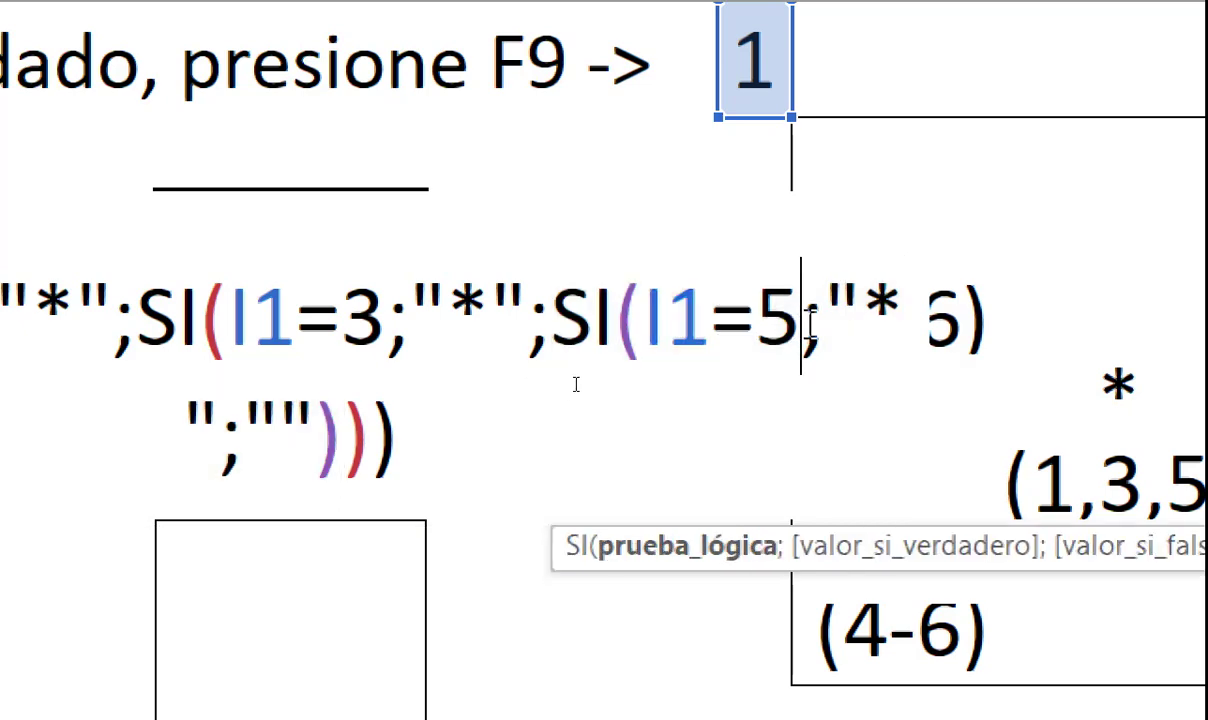
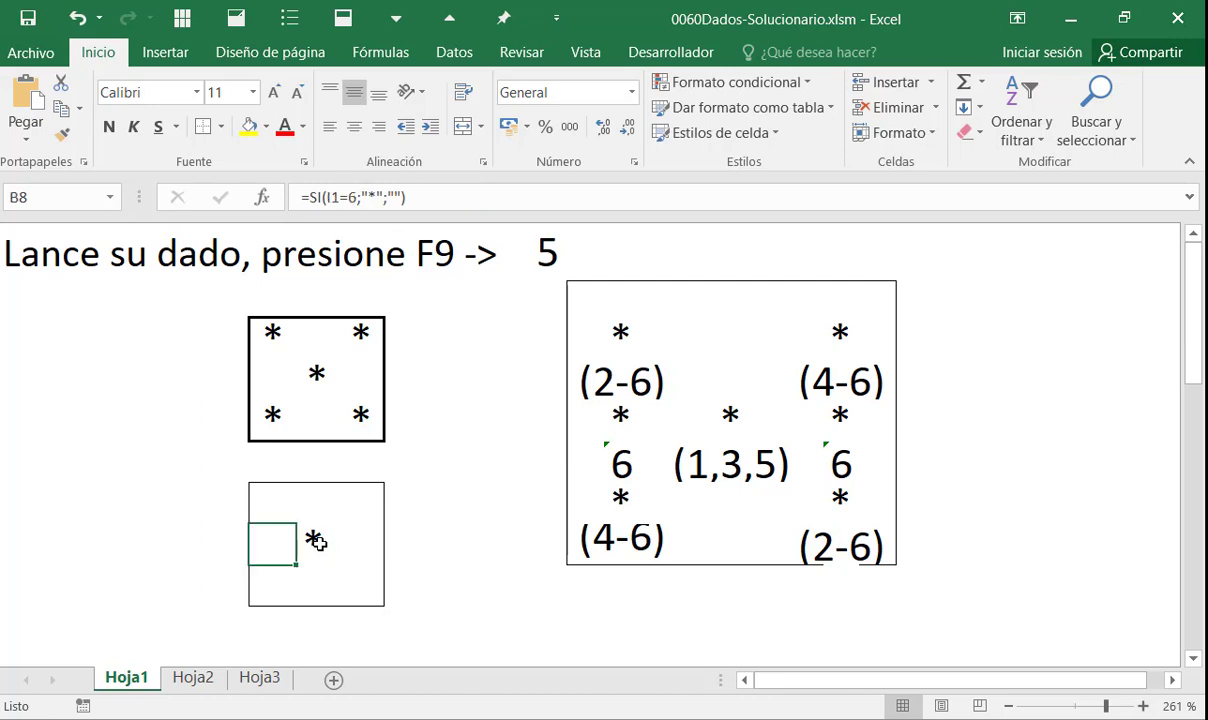
Step: Check the middle-row and top-row cells of the new die for existing formulas
key("Left")
key("Right")
key("Right")
key("Right")
key("Left")
key("Left")
key("Up")
key("Right")
key("Right")
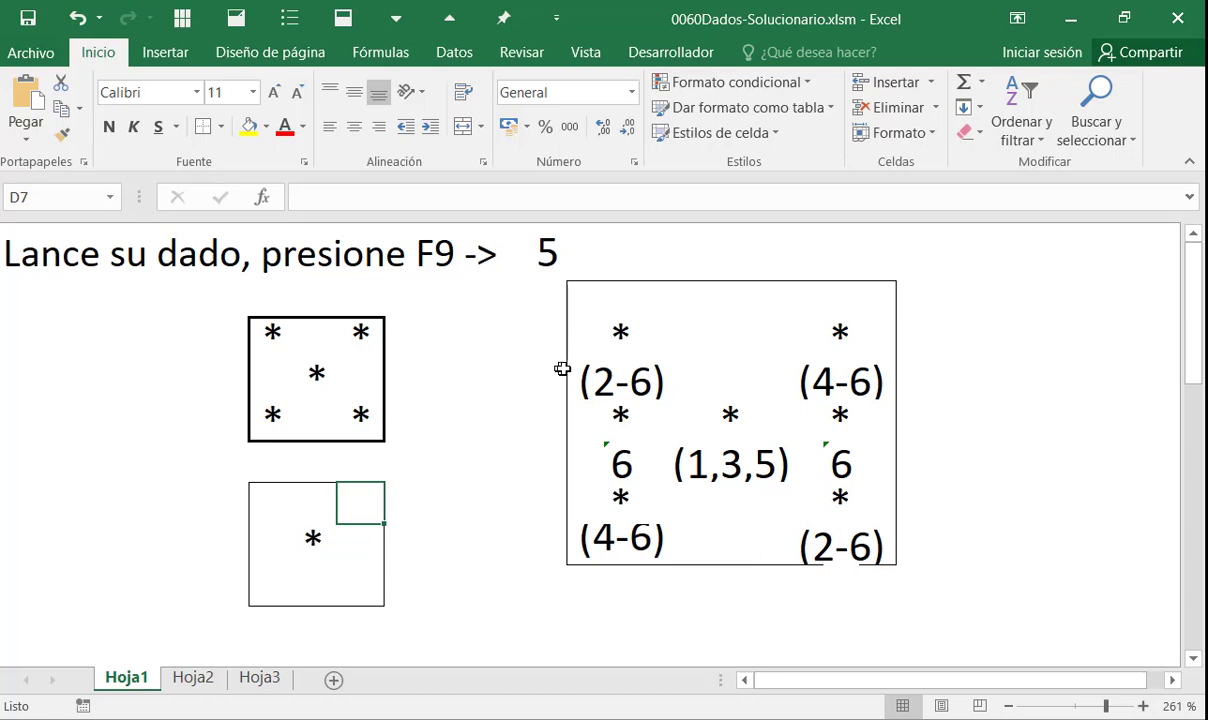
Step: Review the roll values assigned to the four corner dots in the reference diagram, ending on the new die's top-left cell, B7
left_click(620, 333)
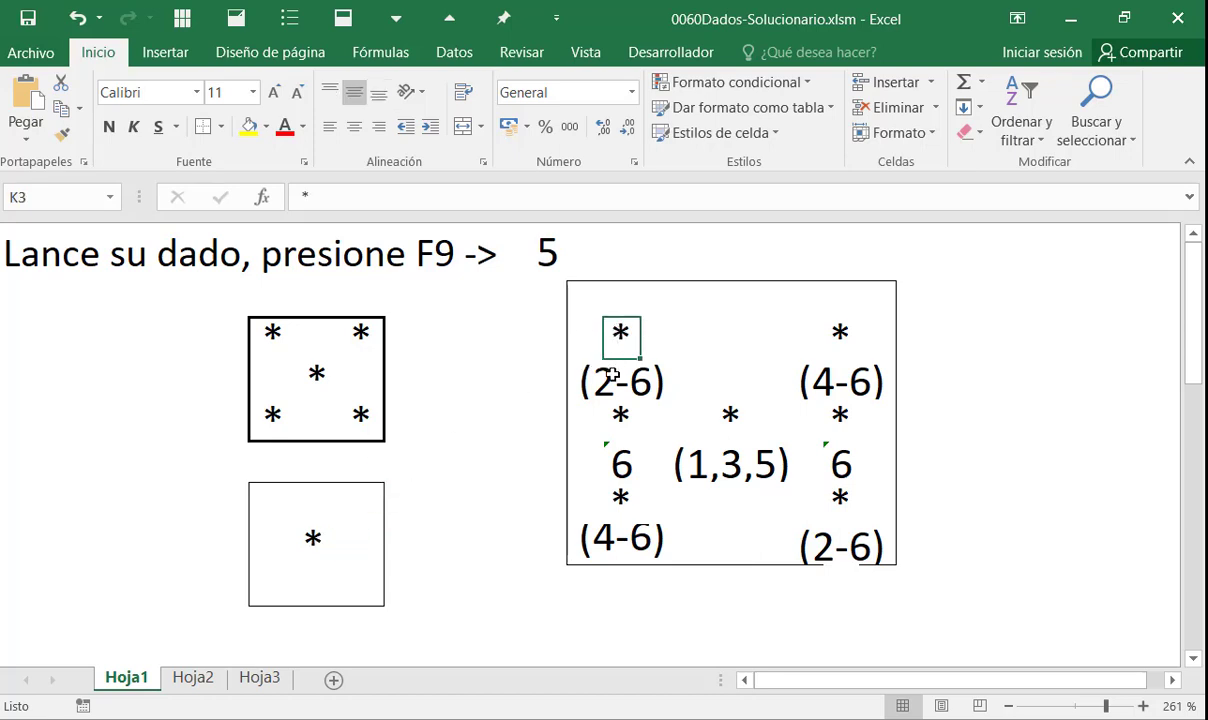
left_click(833, 513)
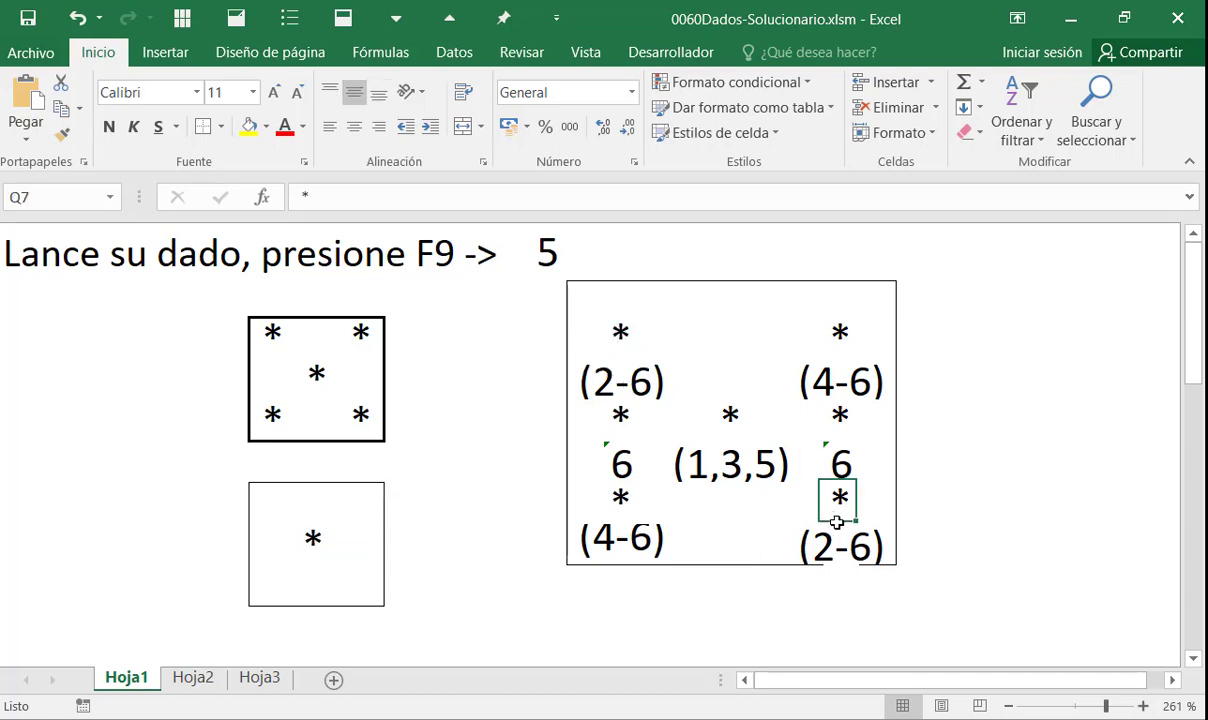
left_click(842, 330)
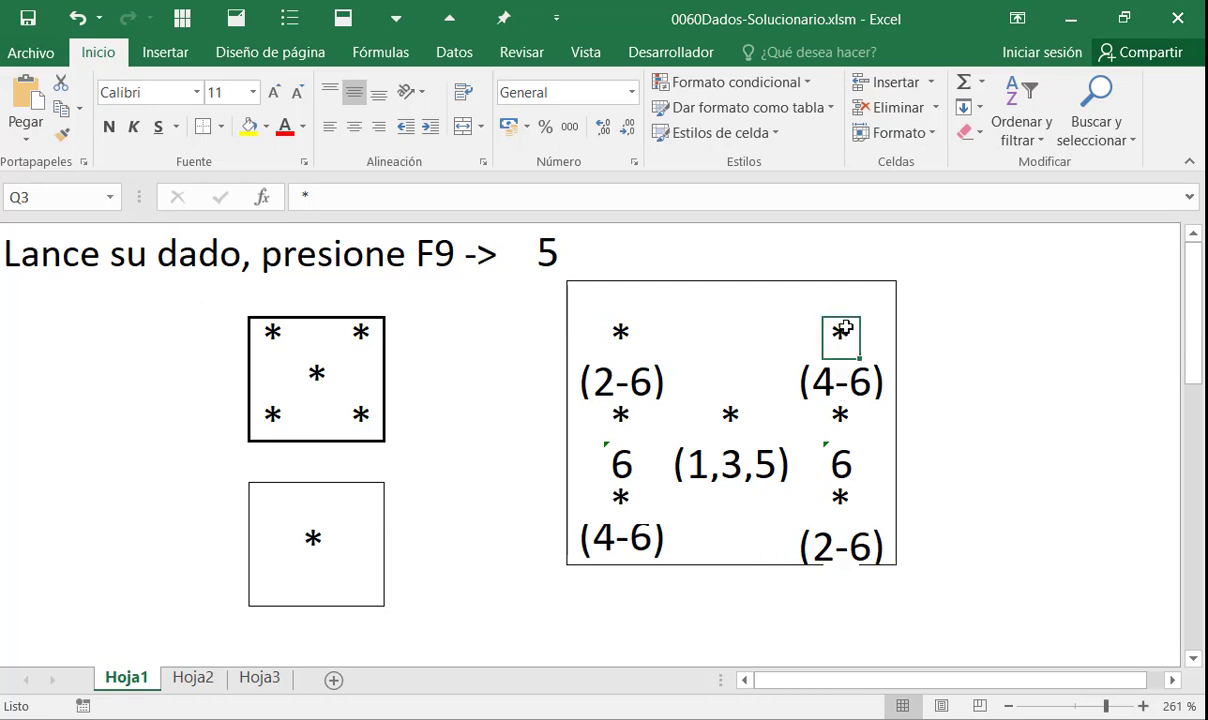
left_click(634, 505)
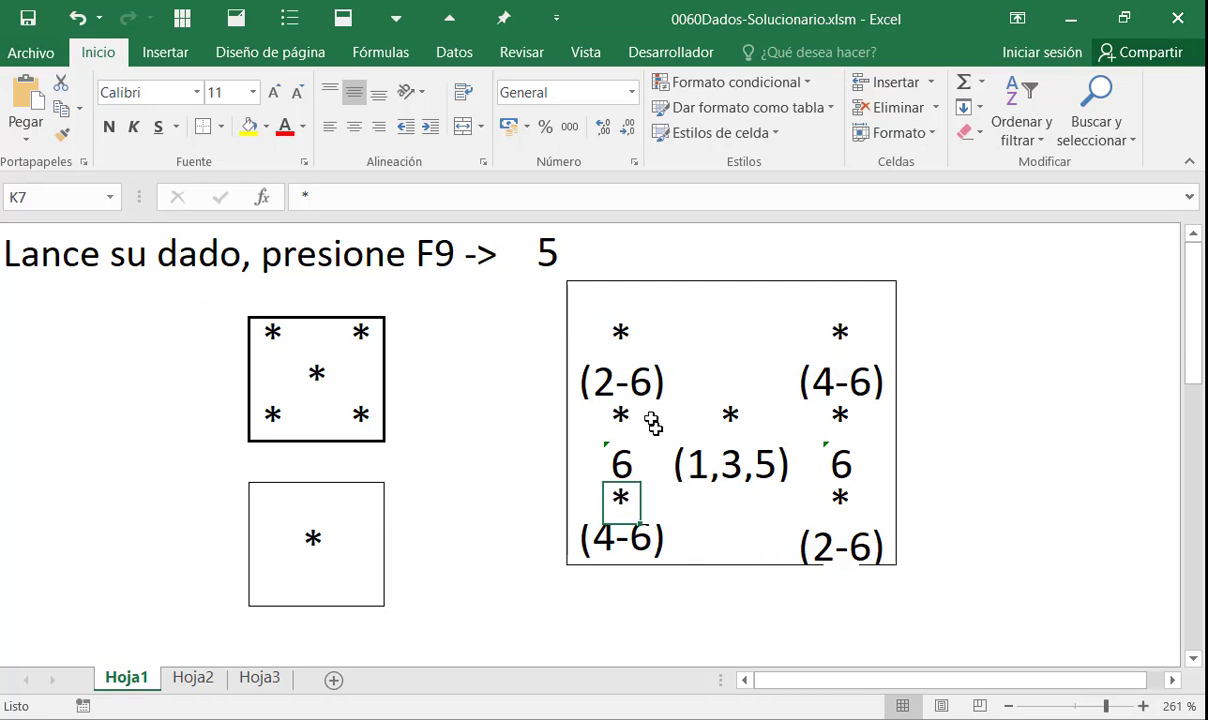
left_click(617, 331)
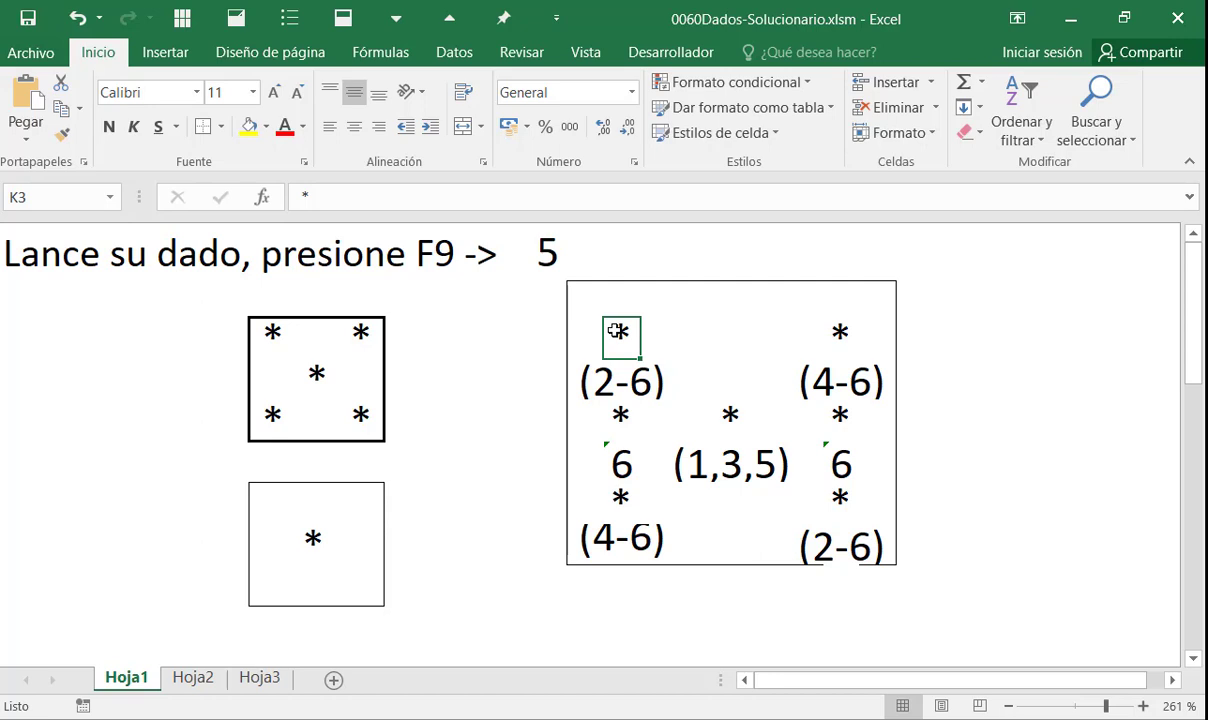
left_click(262, 495)
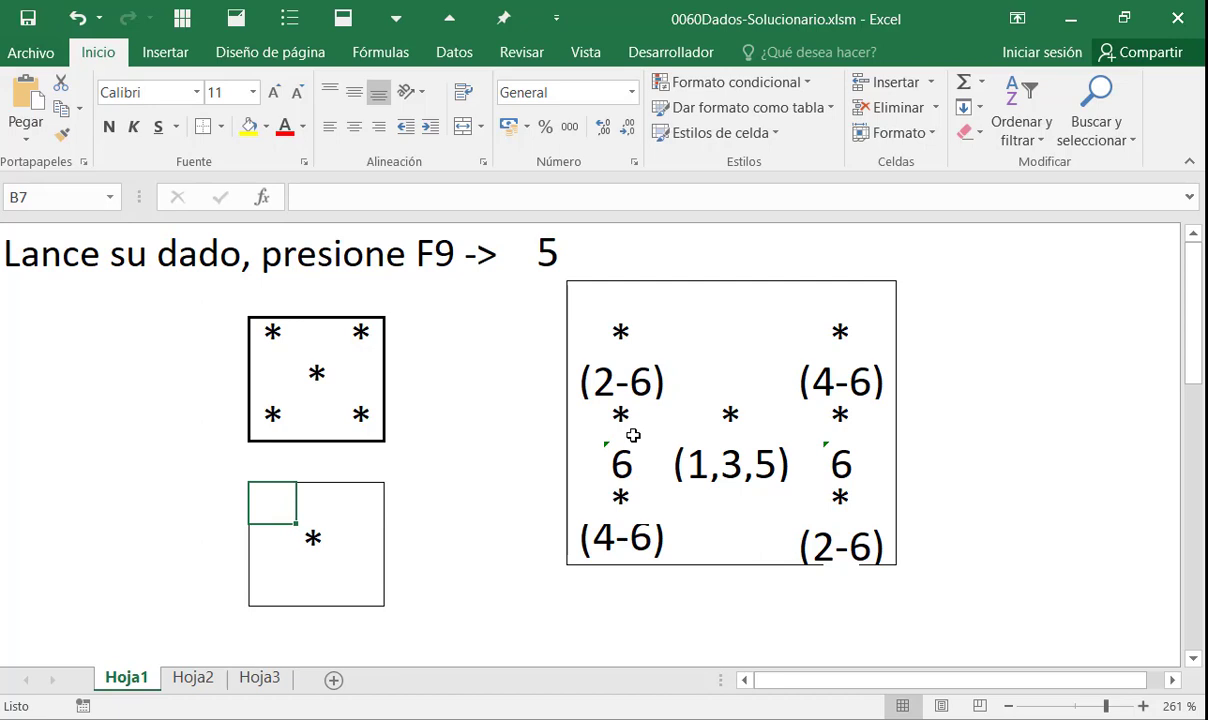
Step: Examine the nested SI formula in the first die's top-left cell, B3, including its innermost SI for I1=6
left_click(276, 335)
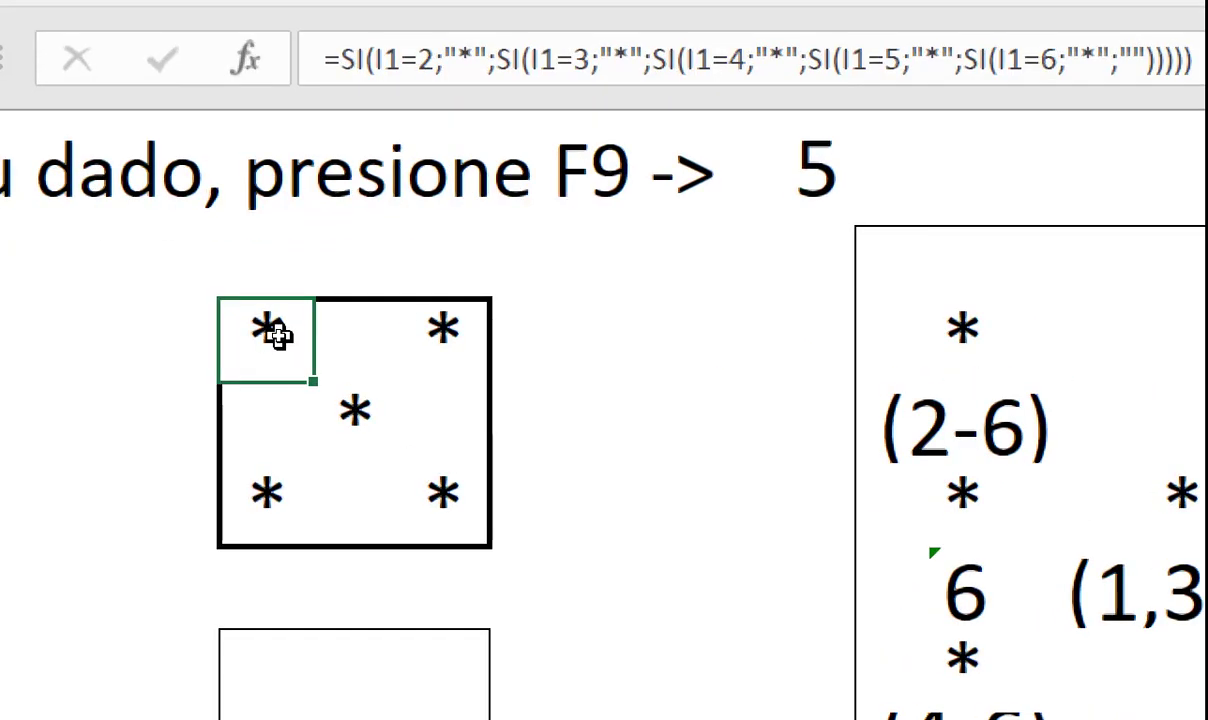
key("F2")
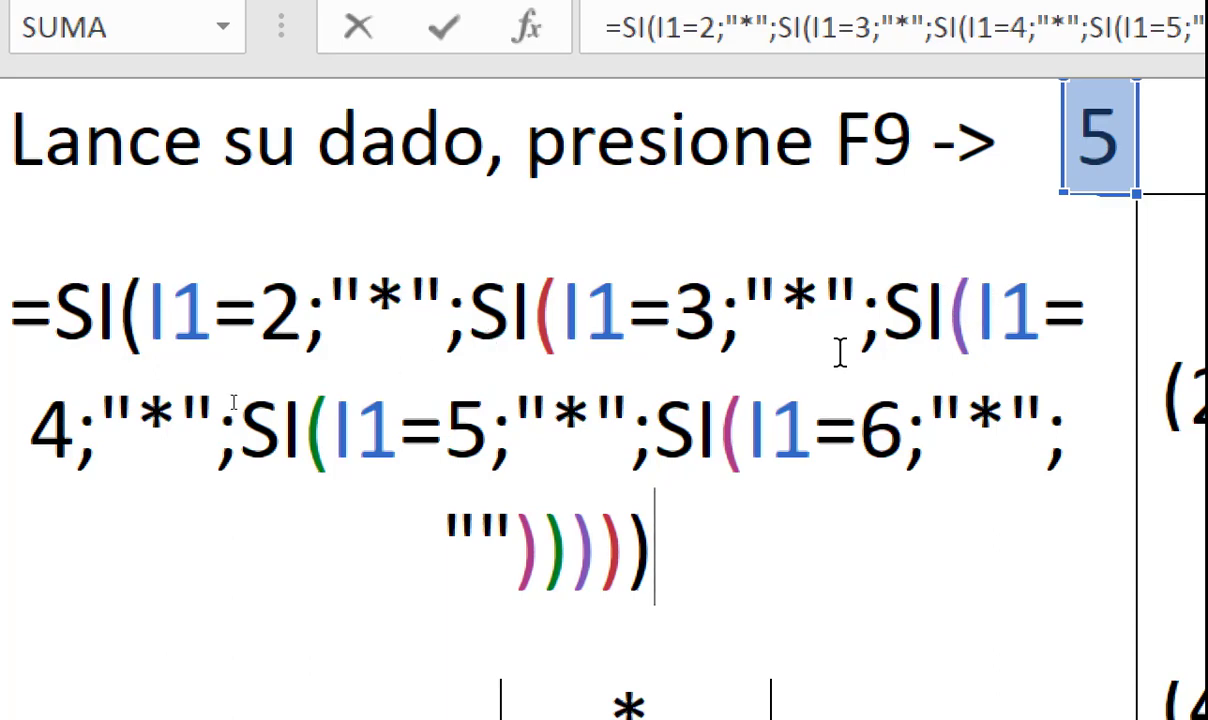
left_click(307, 445)
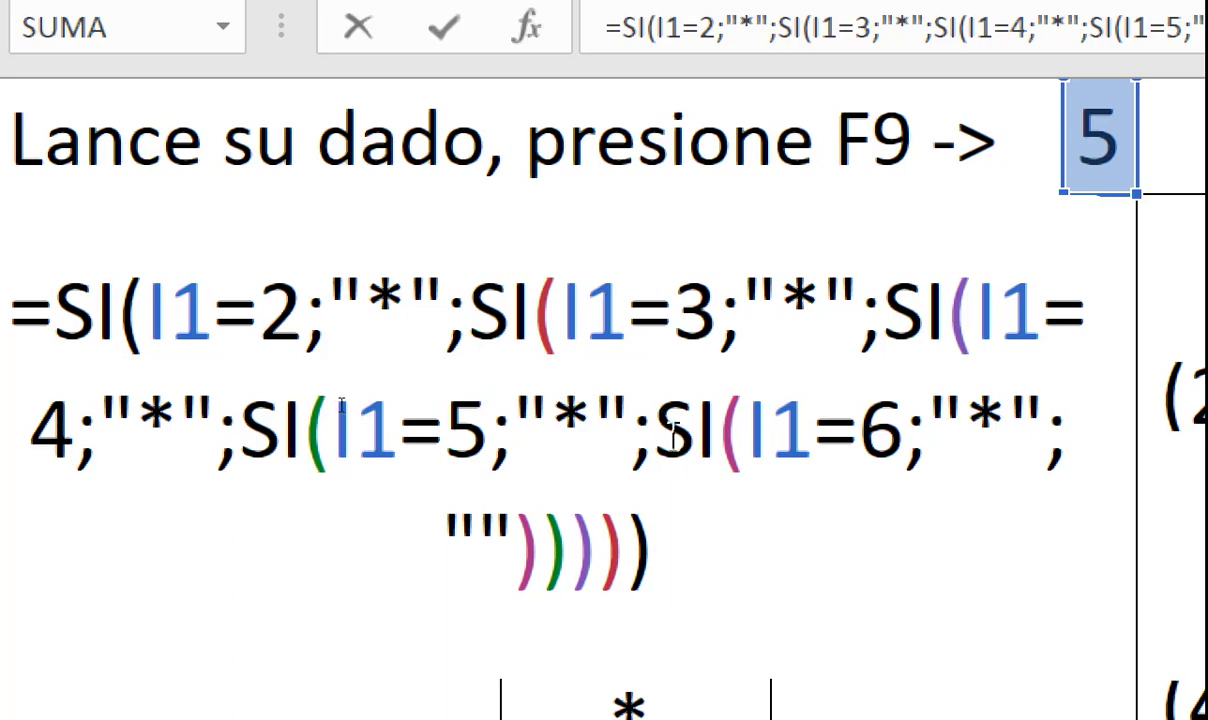
left_click_drag(656, 425, 540, 533)
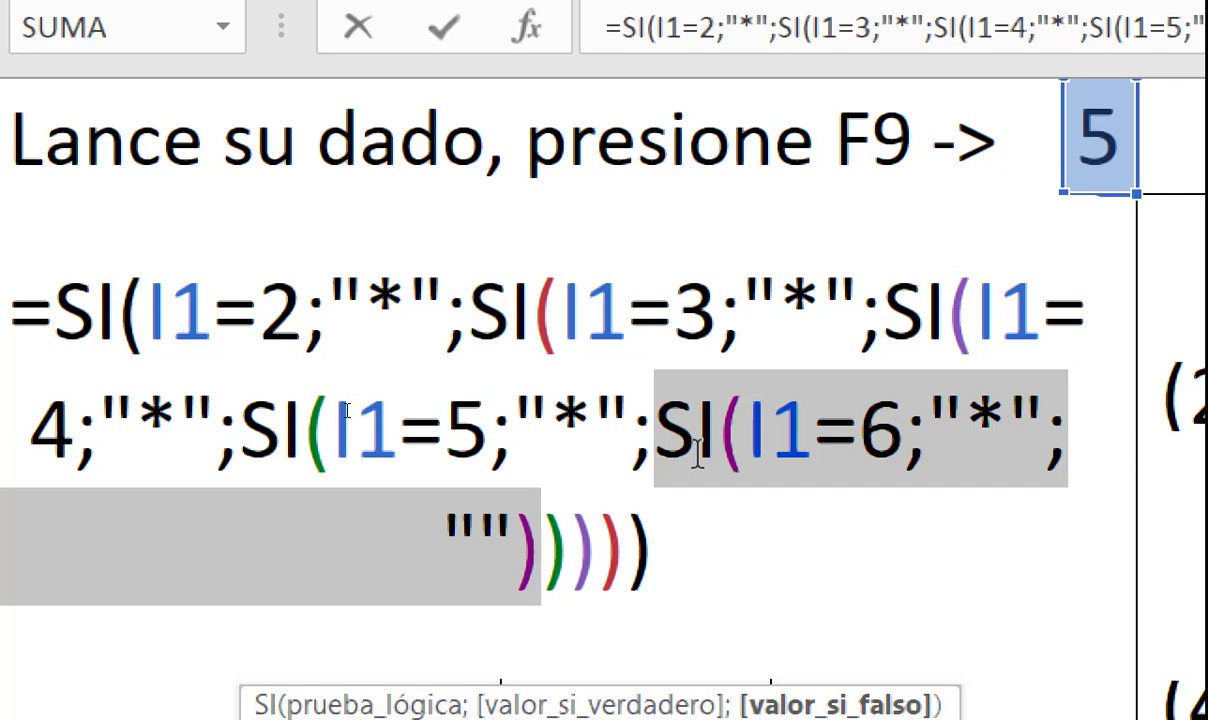
key("ctrl+Return")
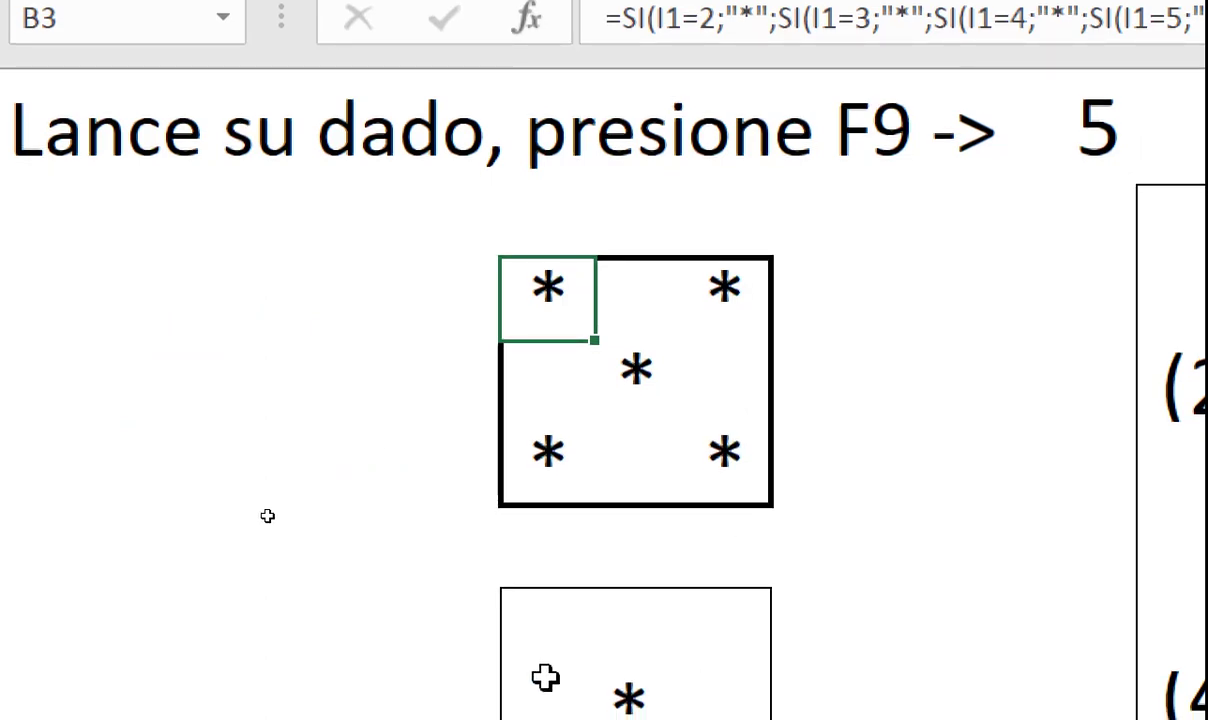
left_click(534, 620)
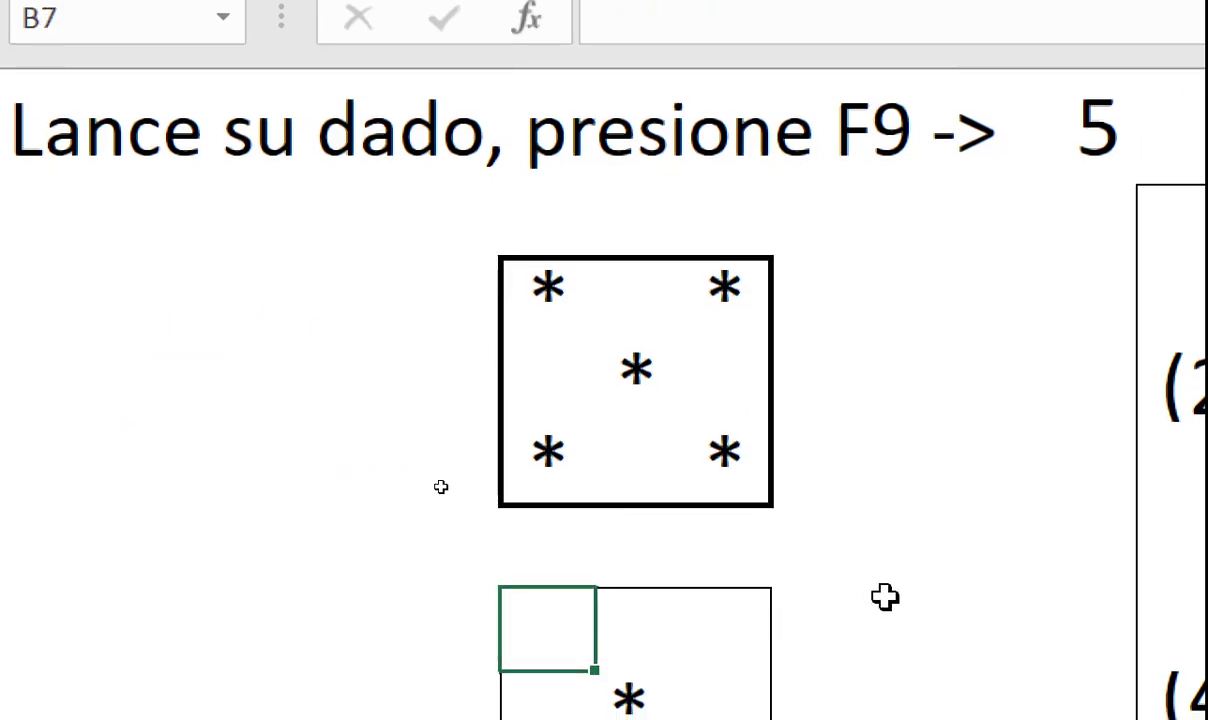
type("=")
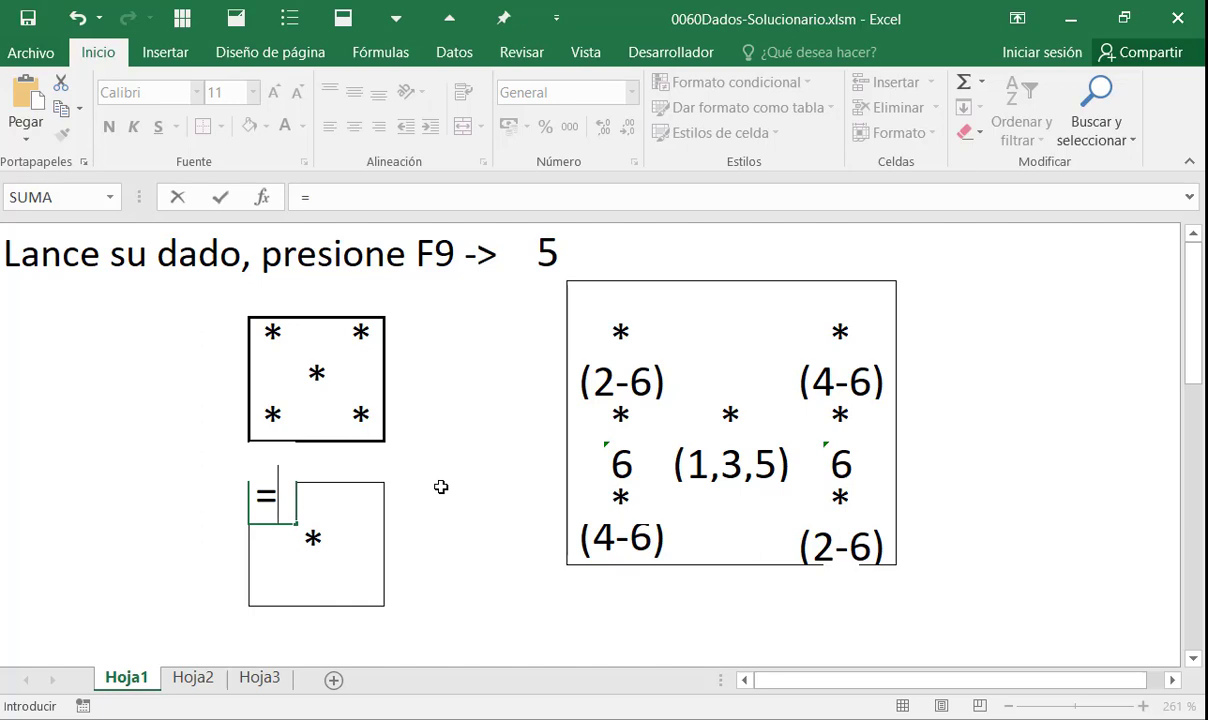
type("si(")
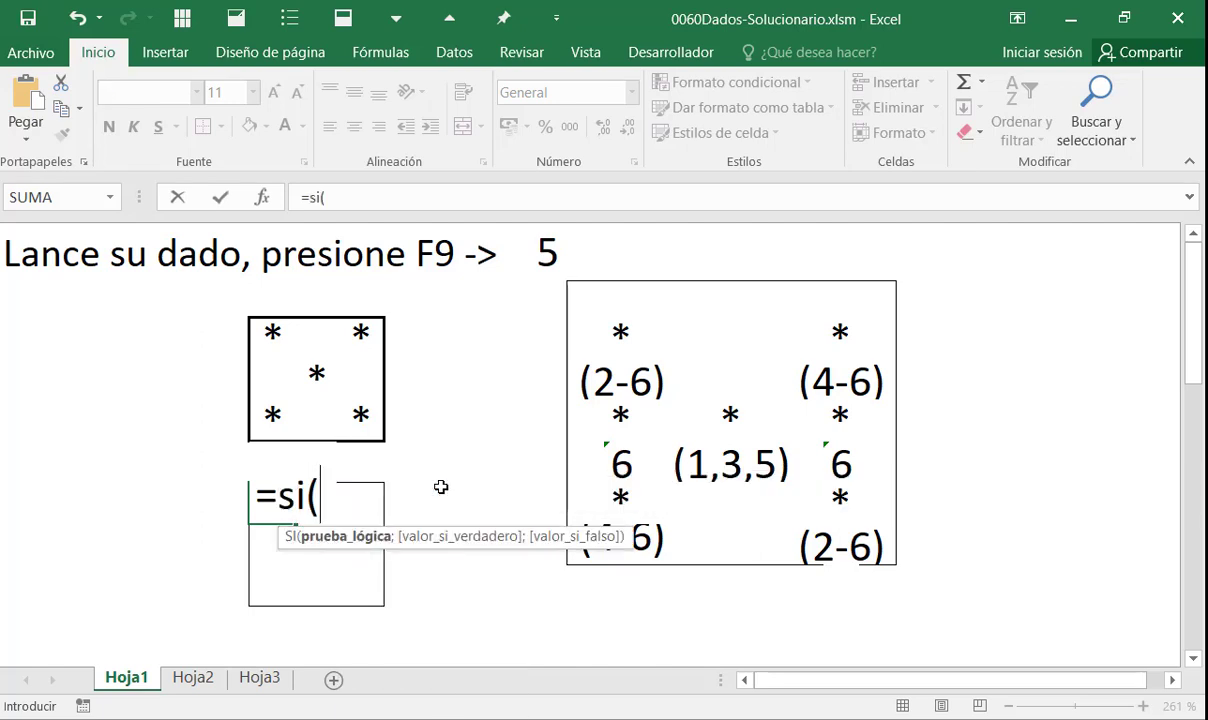
left_click(548, 258)
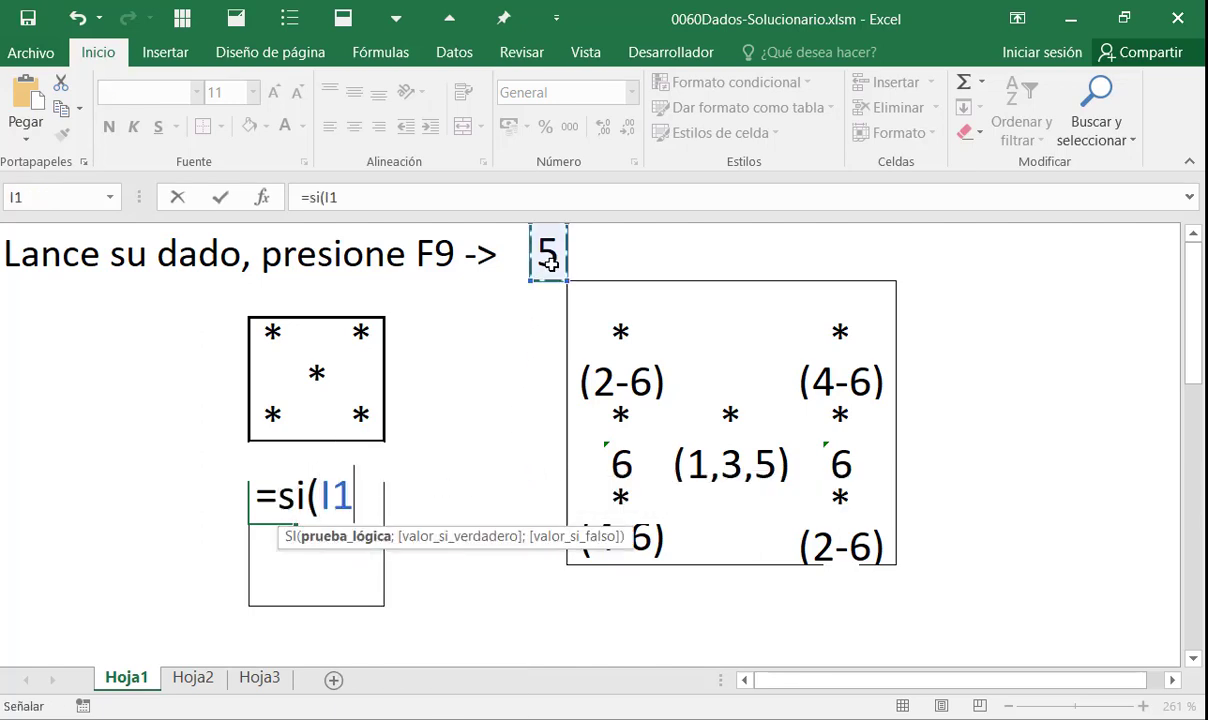
key("BackSpace")
key("BackSpace")
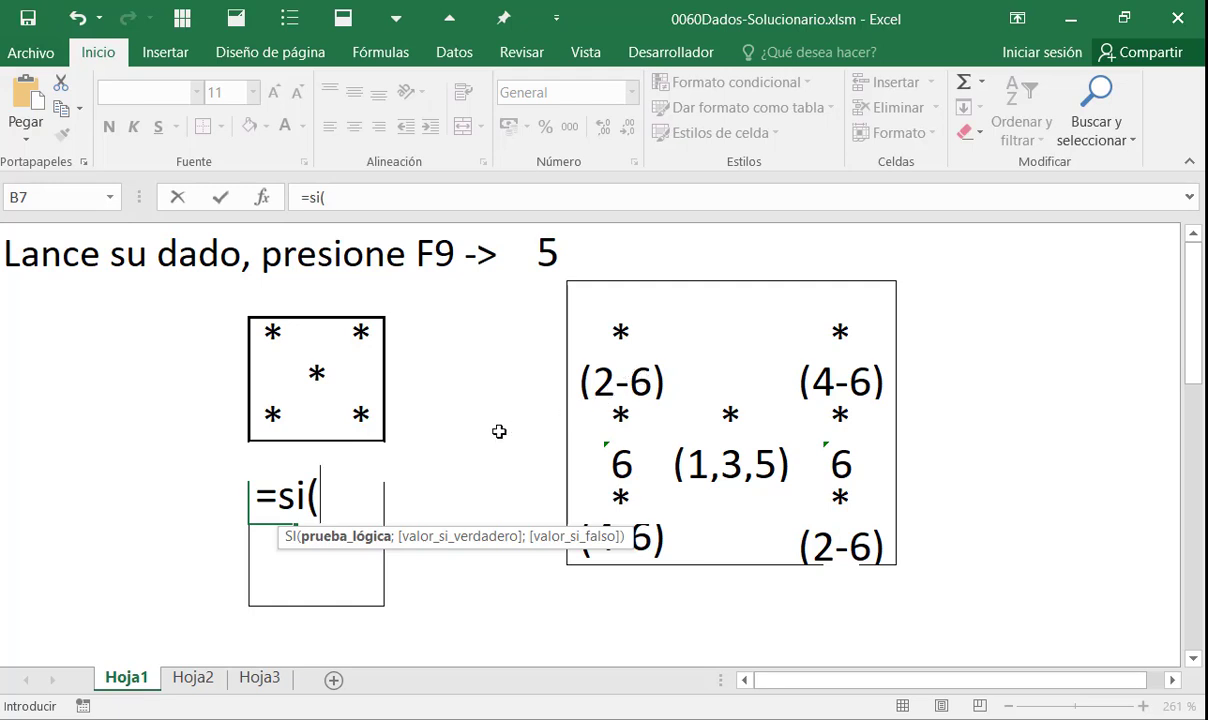
left_click(620, 378)
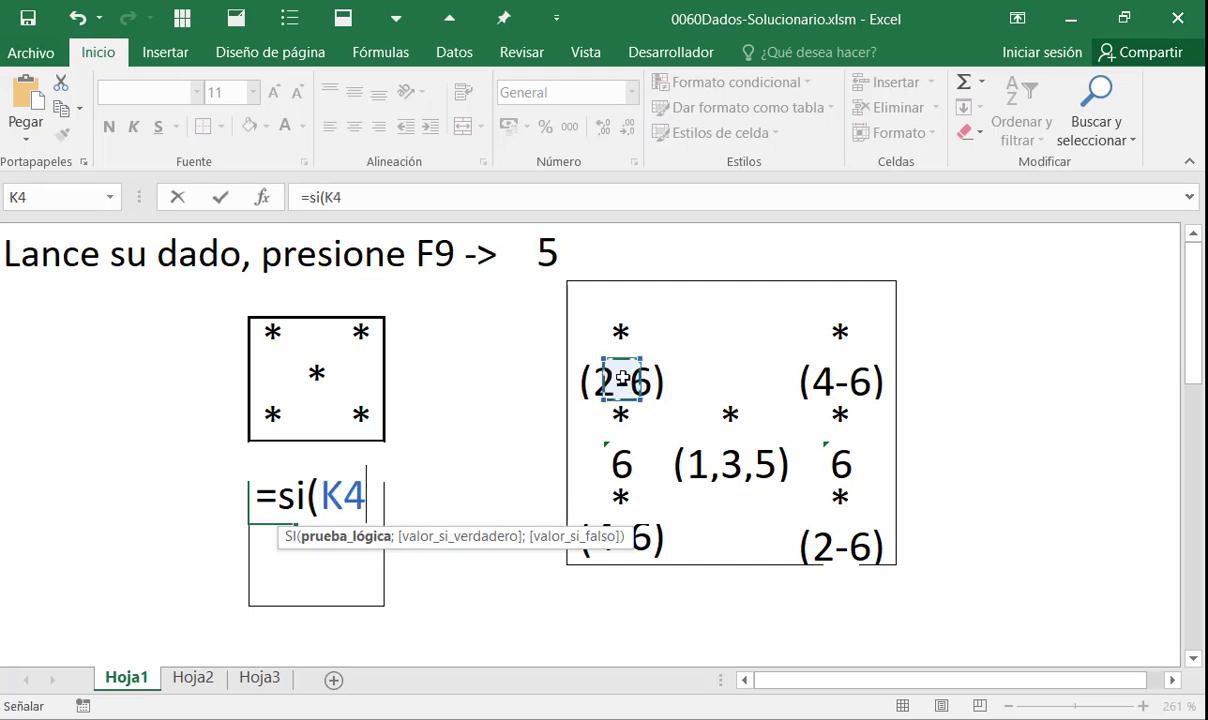
key("Escape")
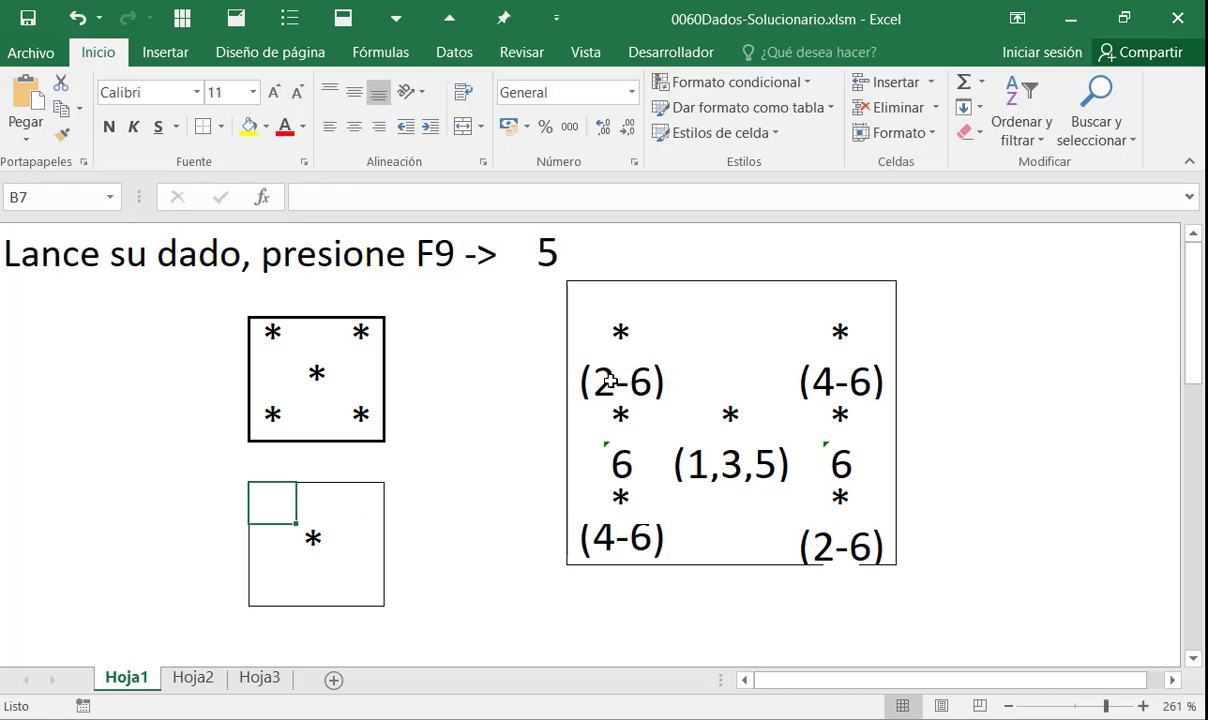
left_click(610, 380)
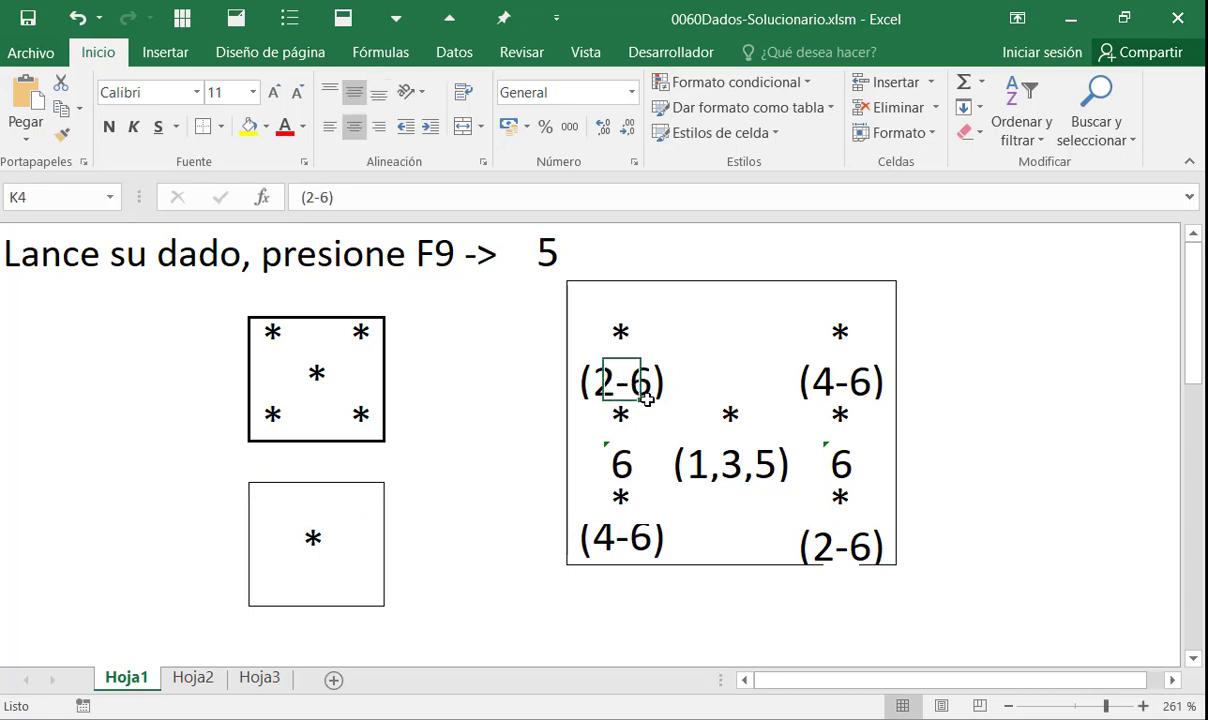
left_click(278, 499)
type("=si(")
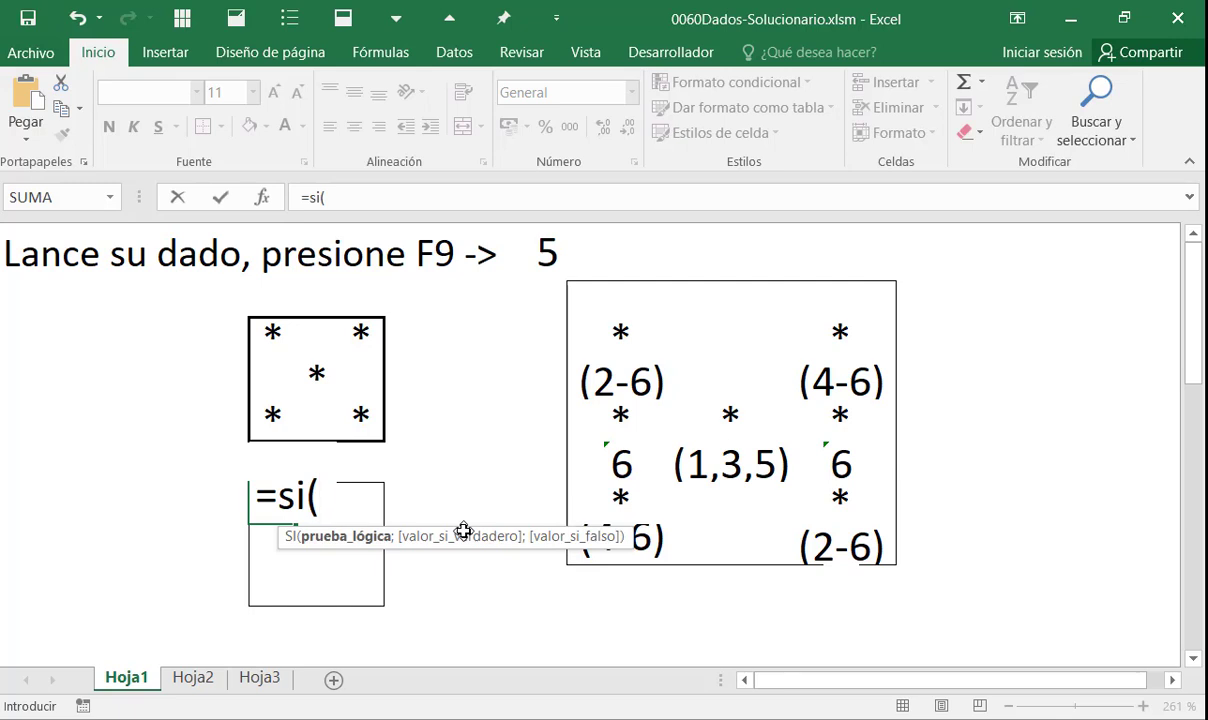
key("Escape")
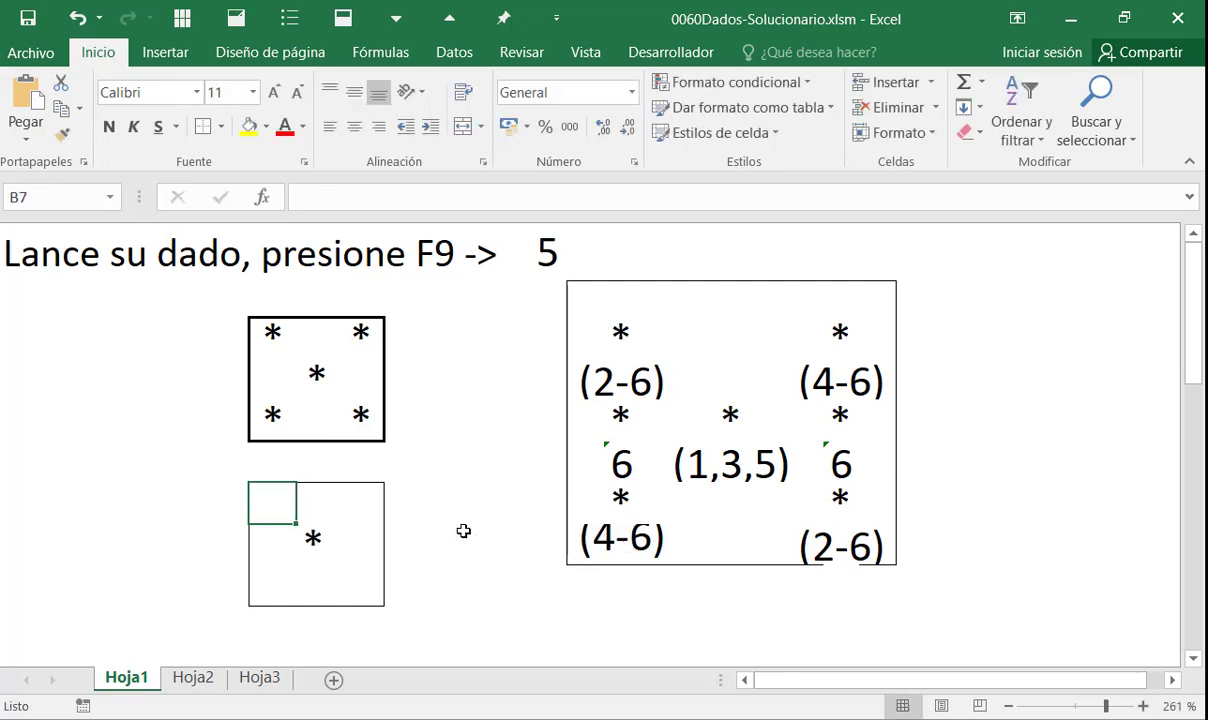
Step: Examine the roll range assigned to the top-left dot in the reference diagram, comparing the cells of its (2-6) label around K4
key("Right")
key("Right")
key("Right")
key("Right")
key("Right")
key("Right")
key("Right")
key("Right")
key("Right")
key("Up")
key("Up")
key("Up")
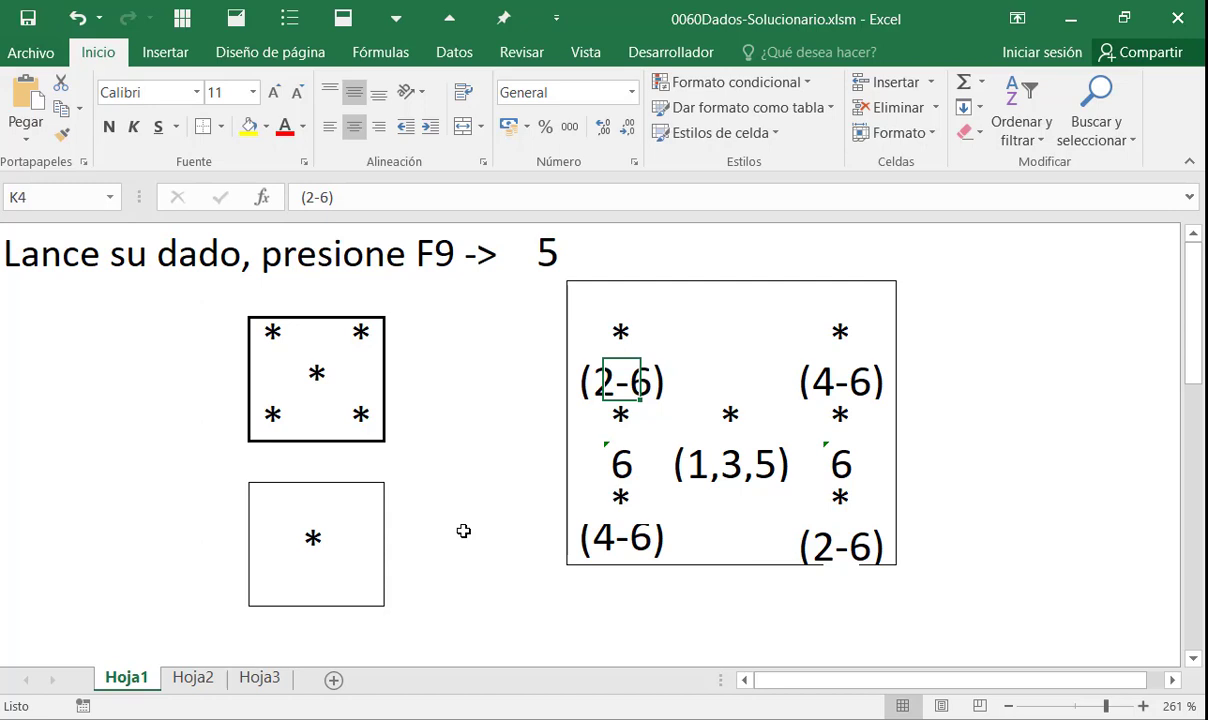
key("Left")
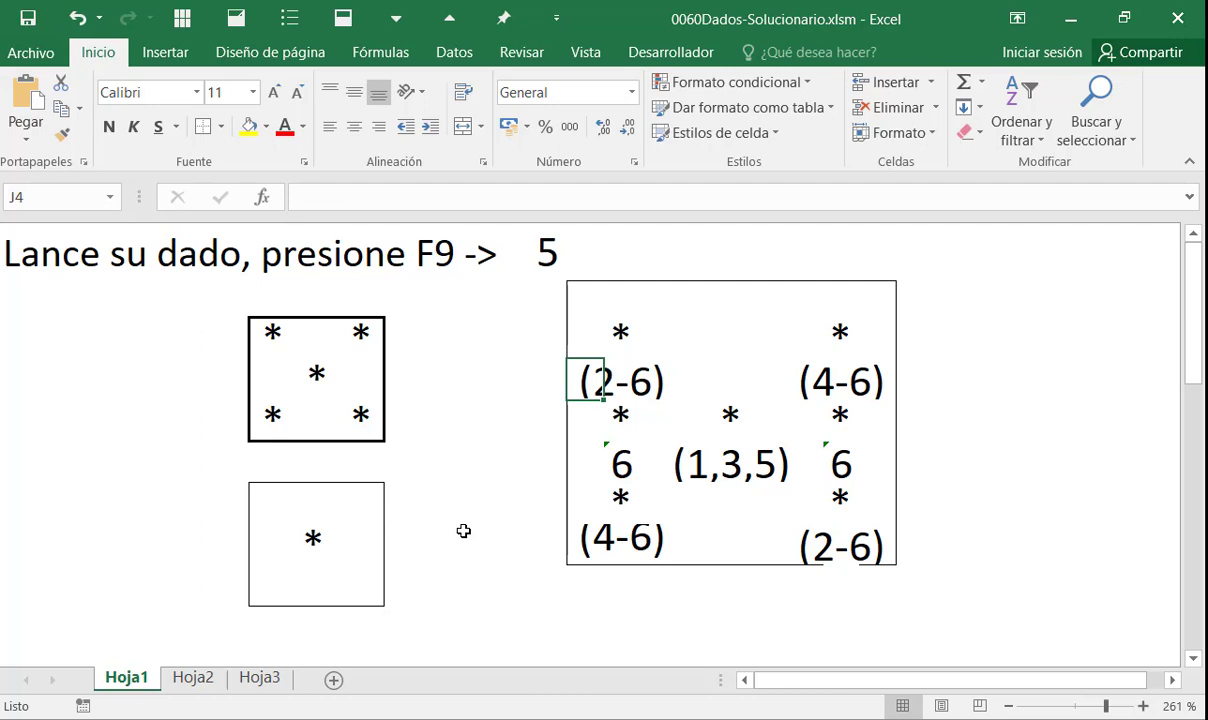
key("Right")
key("Right")
key("Left")
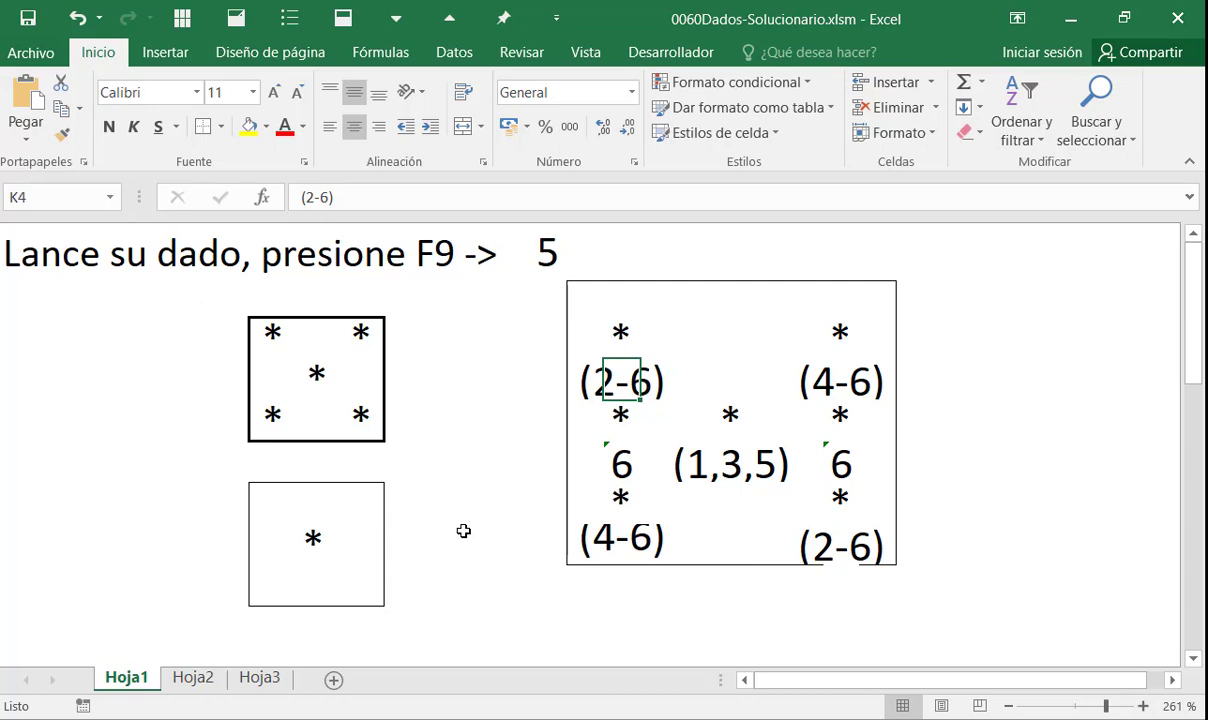
key("Left")
key("Right")
key("Right")
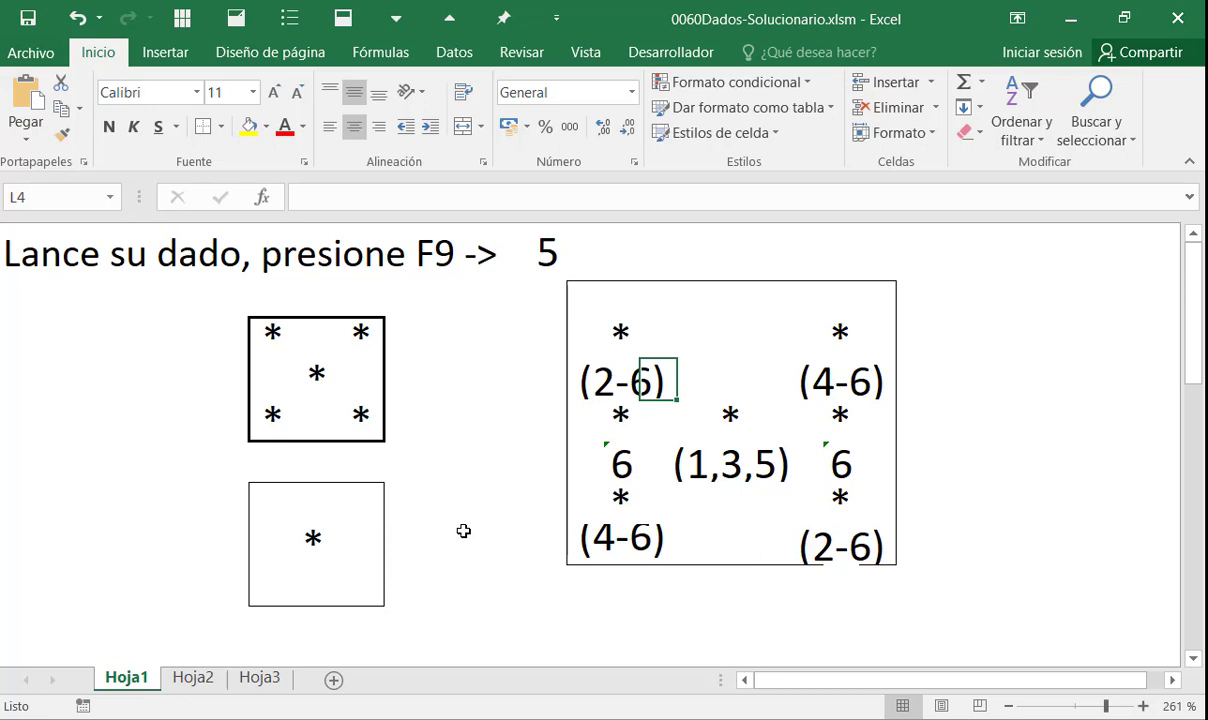
key("Left")
key("Left")
key("Right")
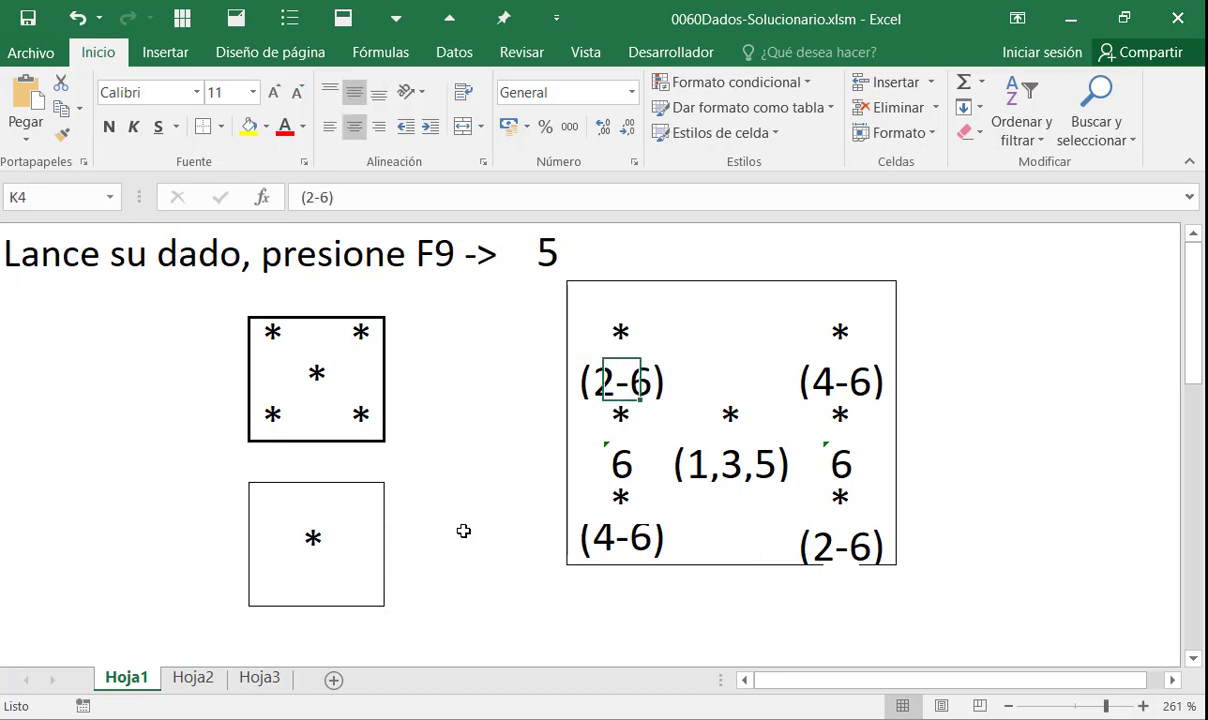
key("Right")
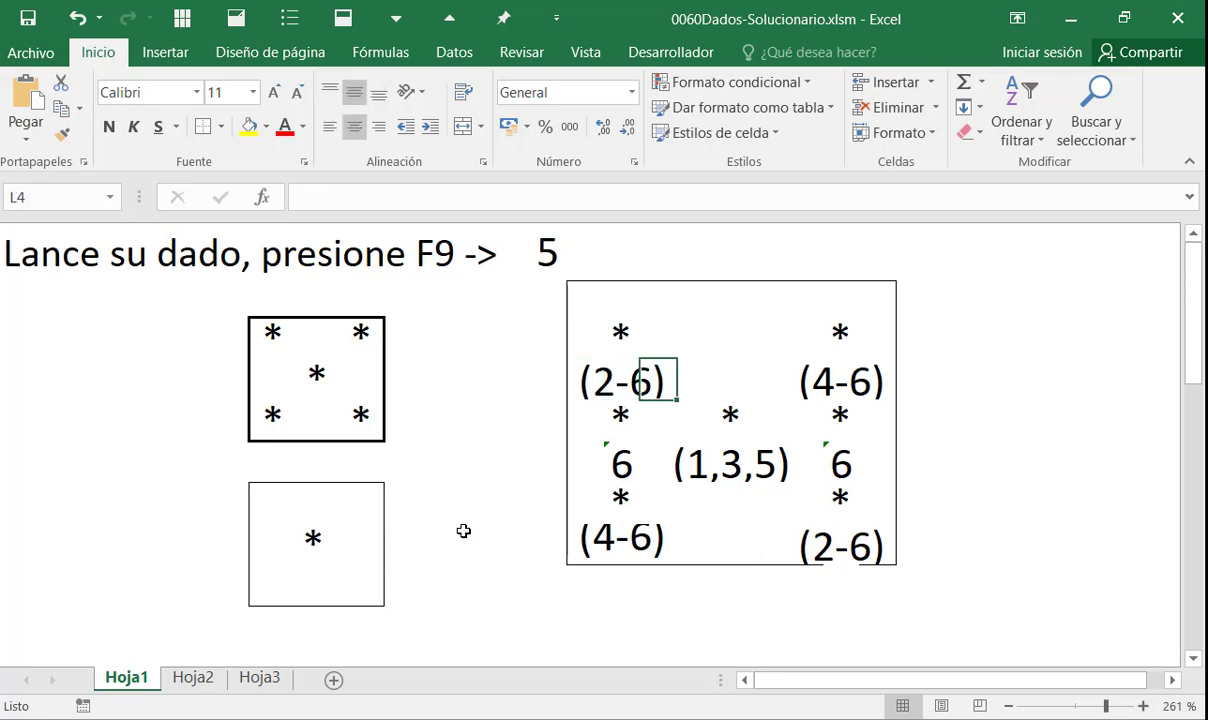
key("Left")
key("Left")
key("Right")
key("Right")
key("Left")
key("Left")
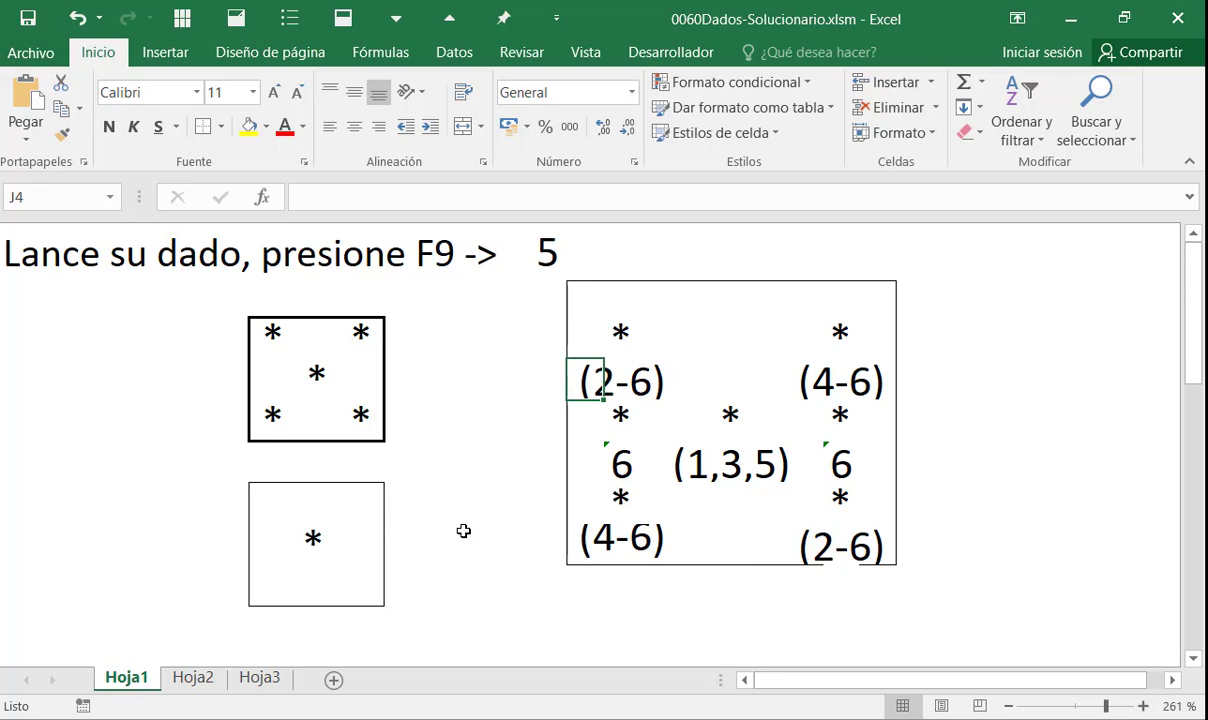
key("Right")
key("Left")
key("Right")
key("Up")
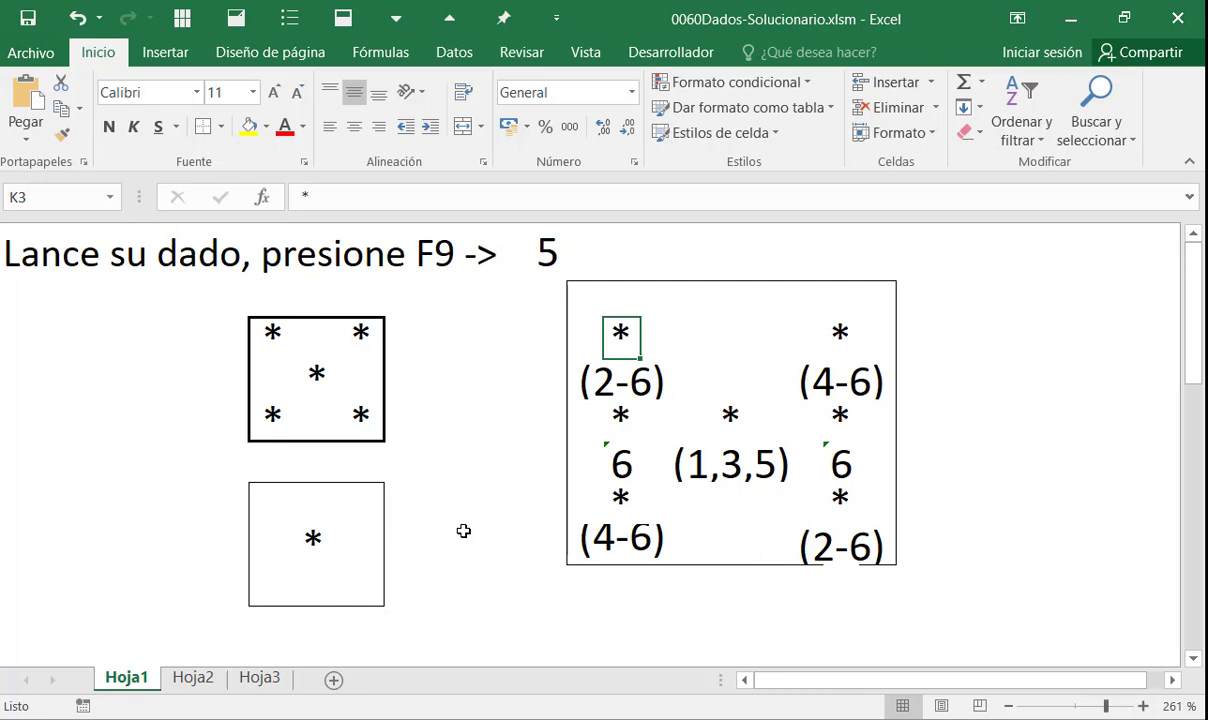
key("Down")
key("Left")
key("Right")
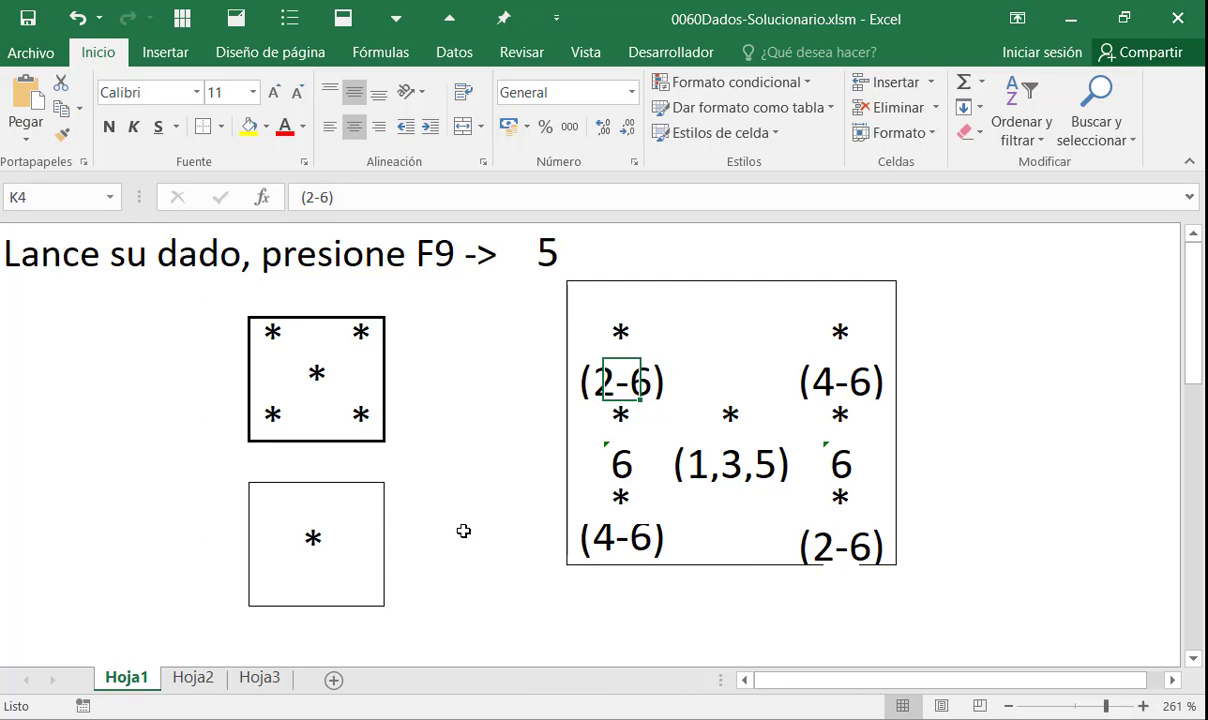
key("Right")
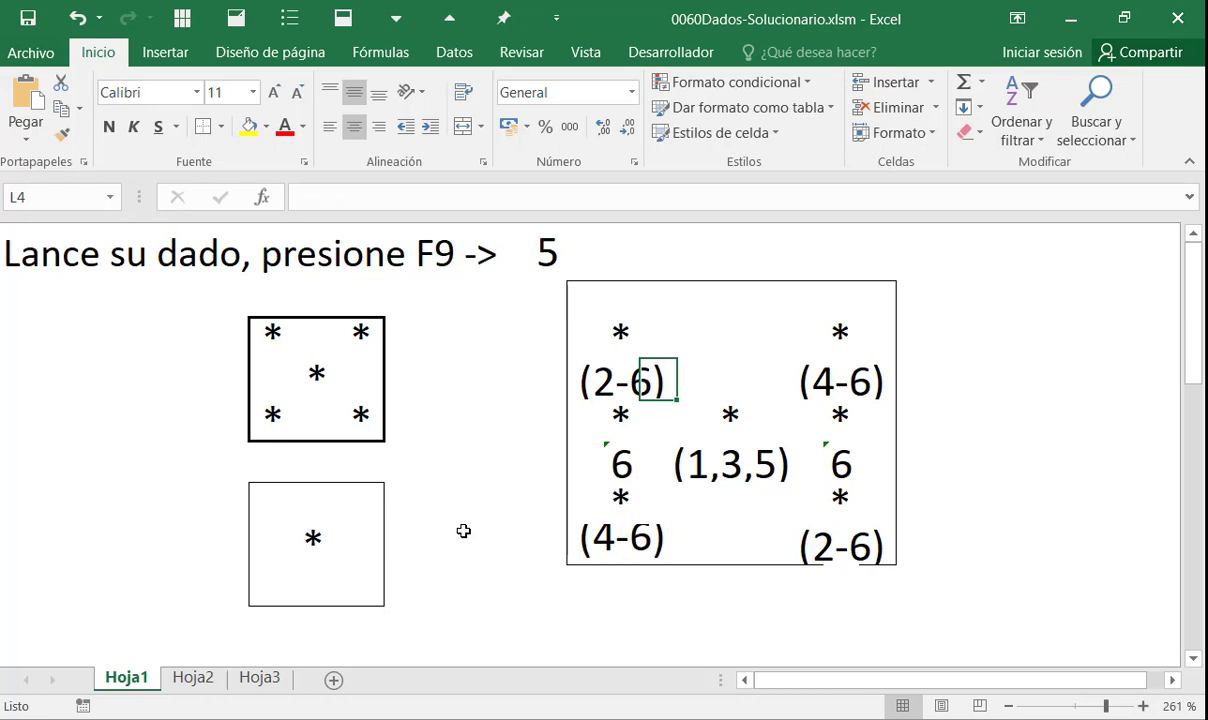
Step: Begin an SI formula in the new die's top-left cell, B7, with the condition Y(I1>=2;I1<=6)
key("Left")
key("Left")
key("Left")
key("Left")
key("Left")
key("Left")
key("Left")
key("Left")
key("Left")
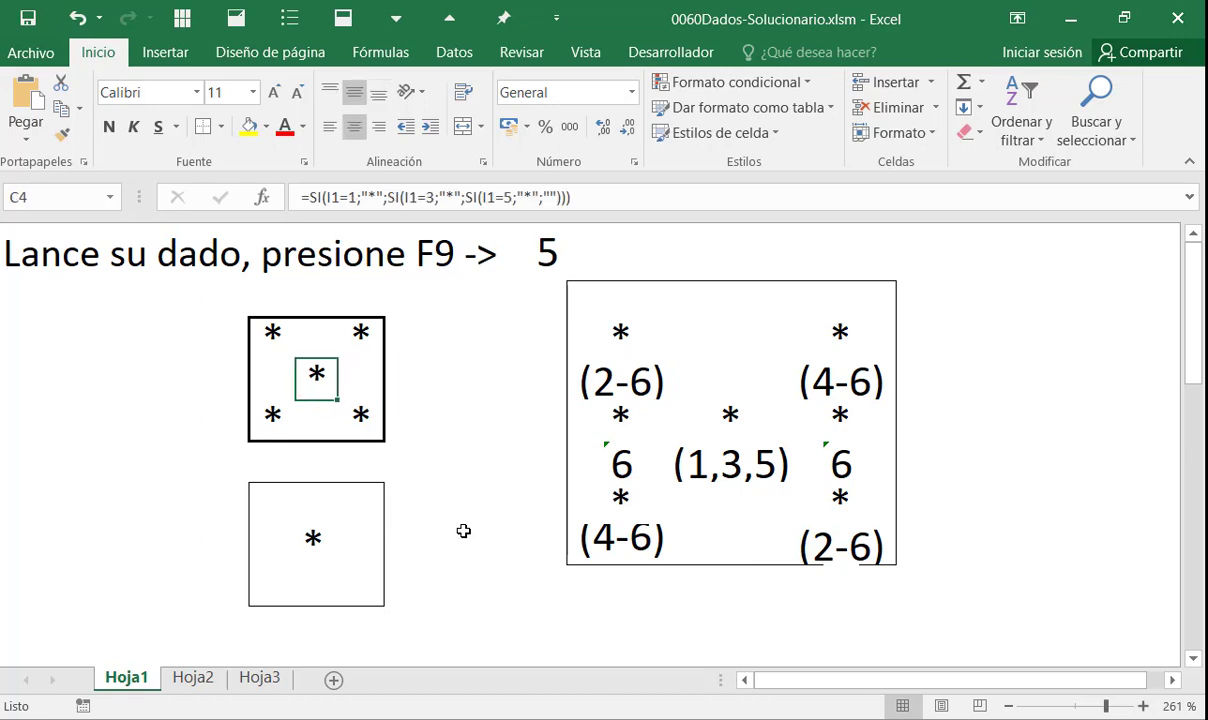
key("Down")
key("Down")
key("Down")
key("Down")
key("Left")
key("Up")
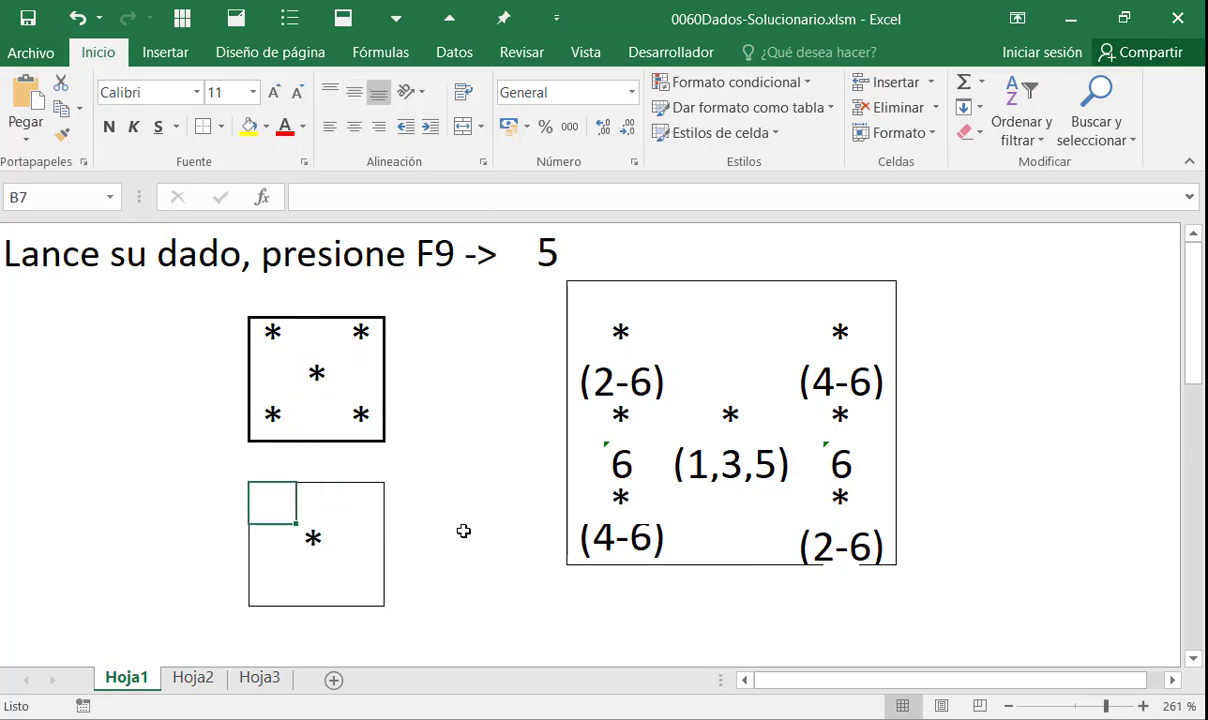
type("=")
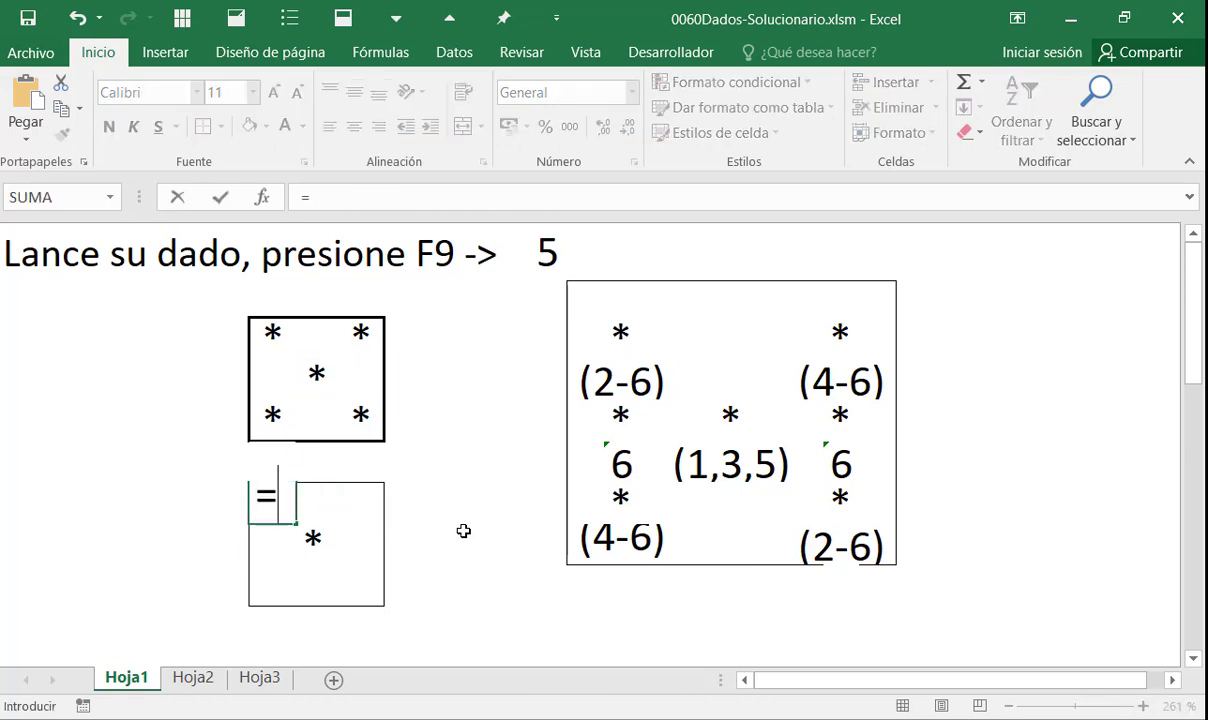
type("si(")
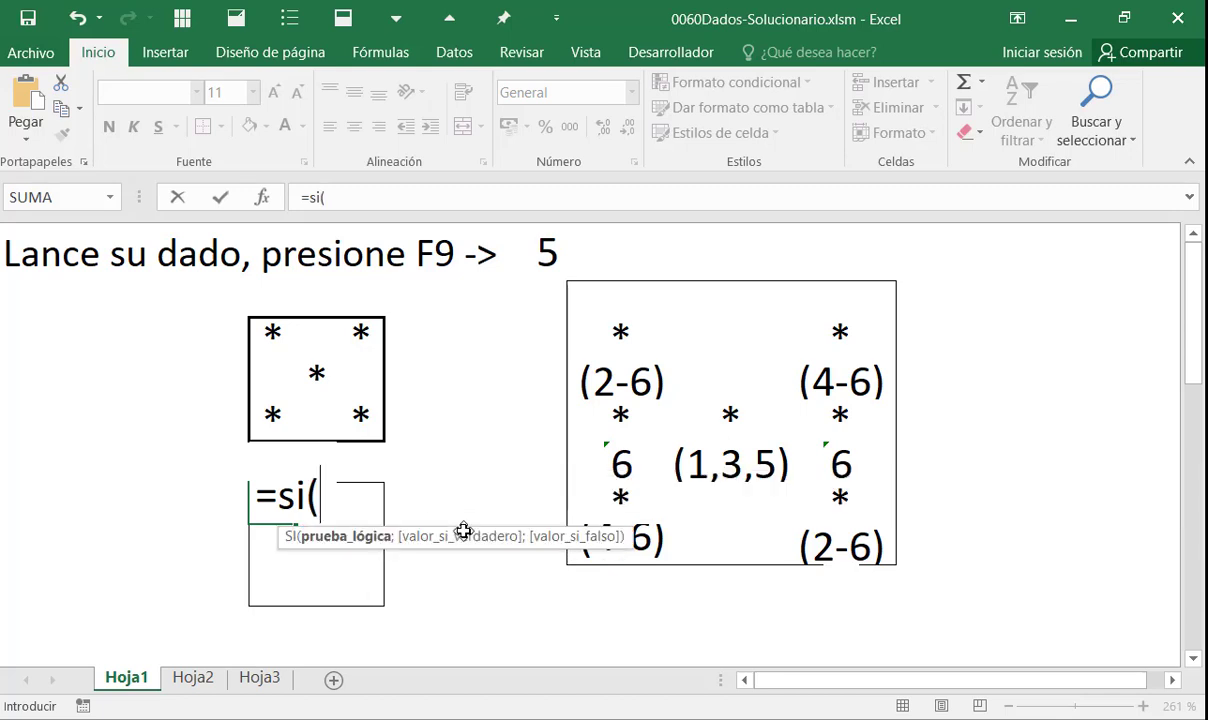
type("y(")
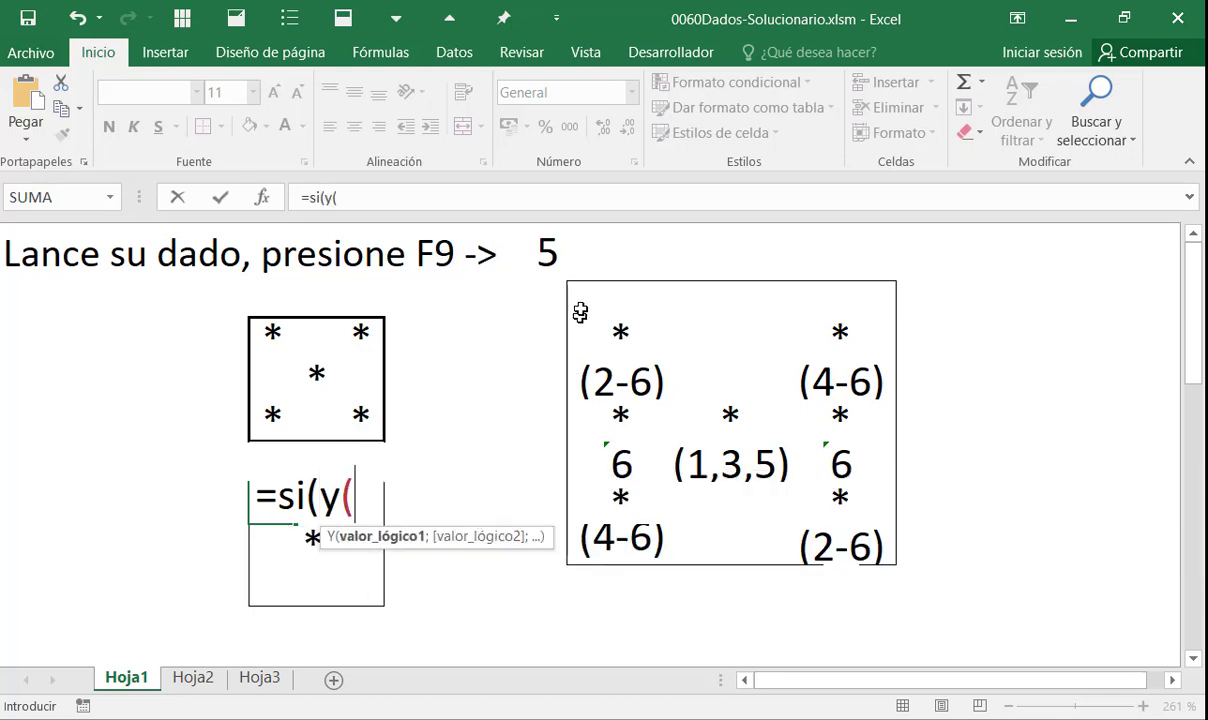
left_click(548, 253)
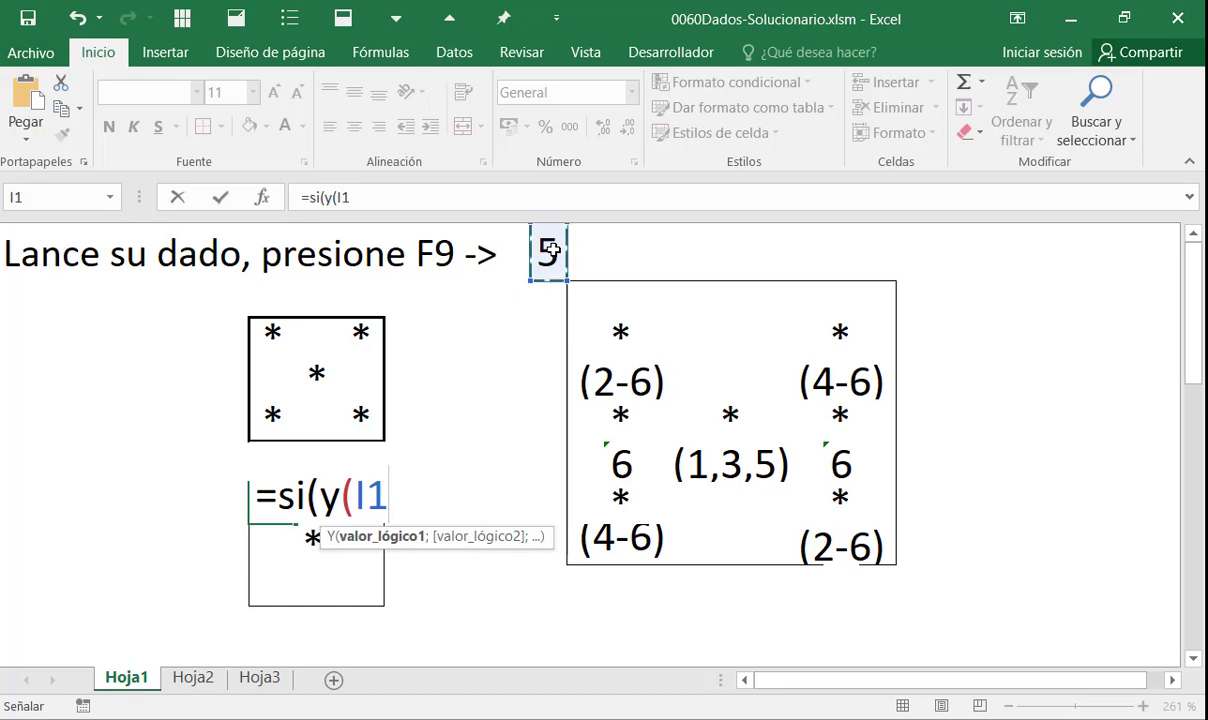
type(">=")
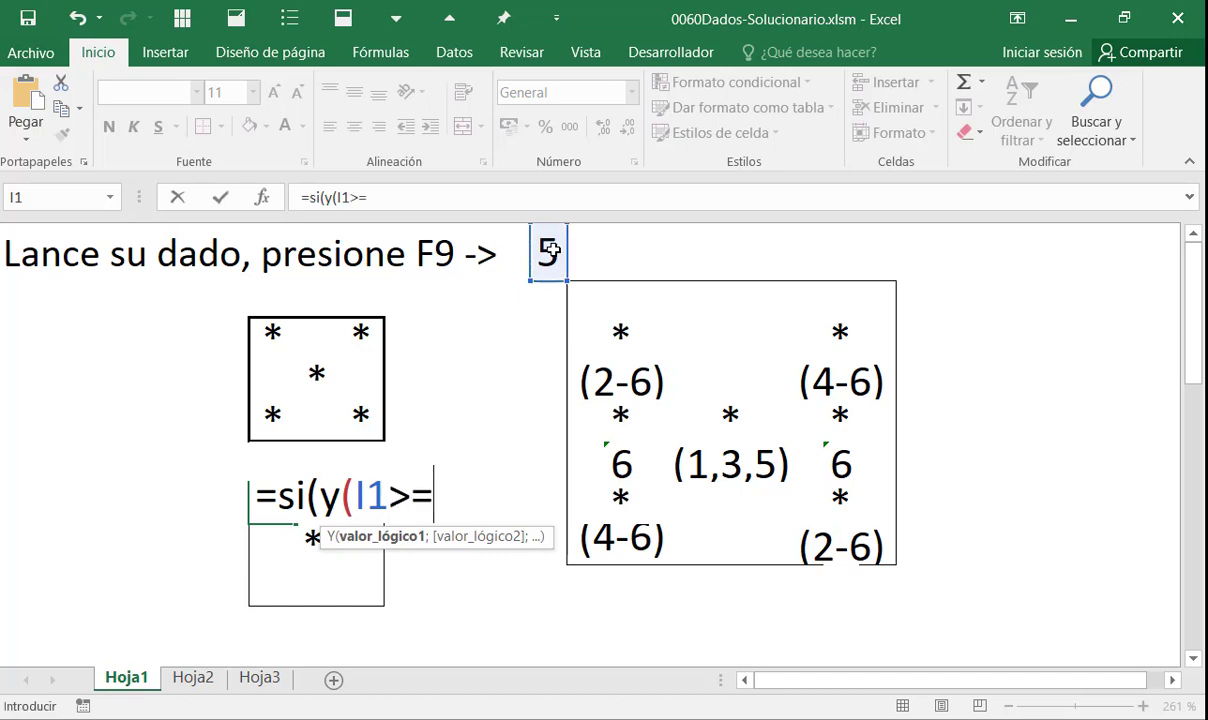
type("2")
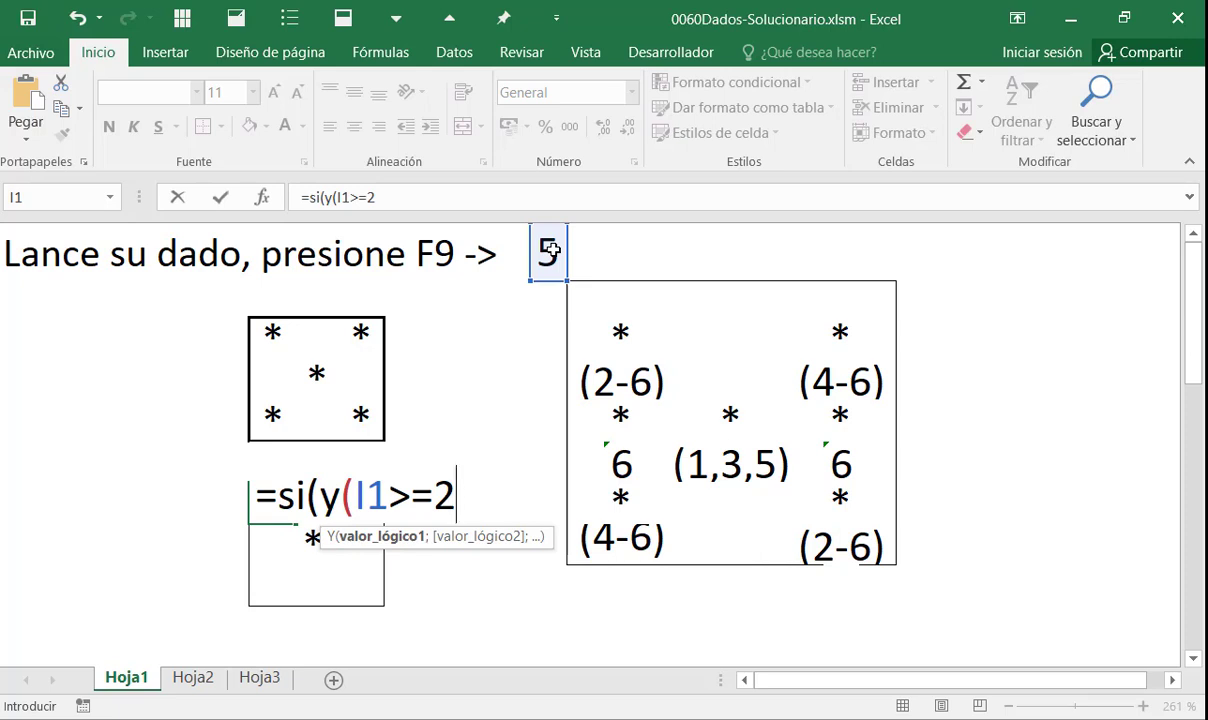
type(";")
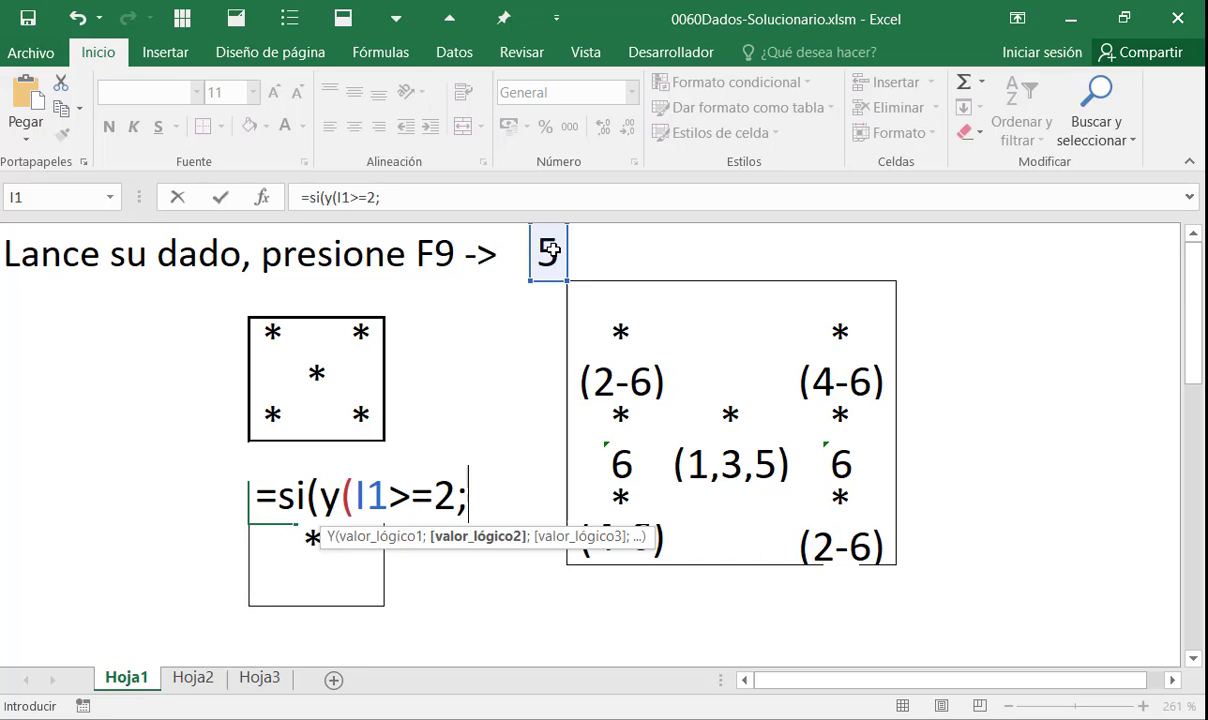
left_click(551, 250)
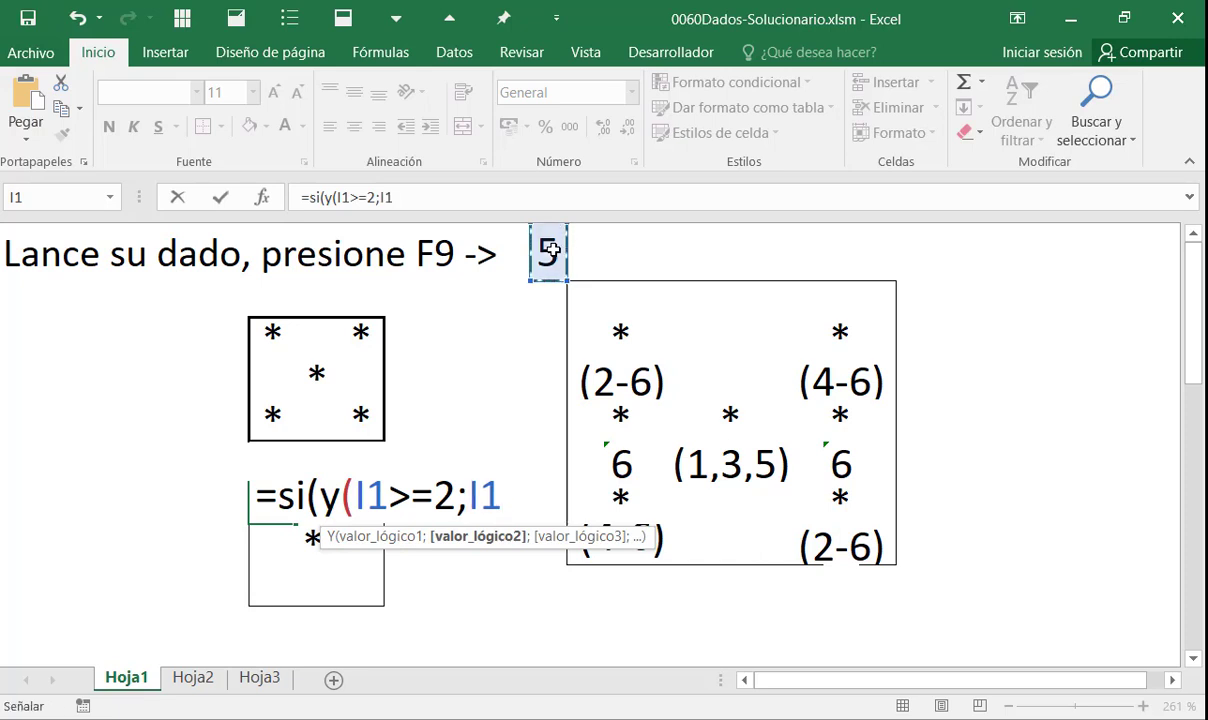
type("<=")
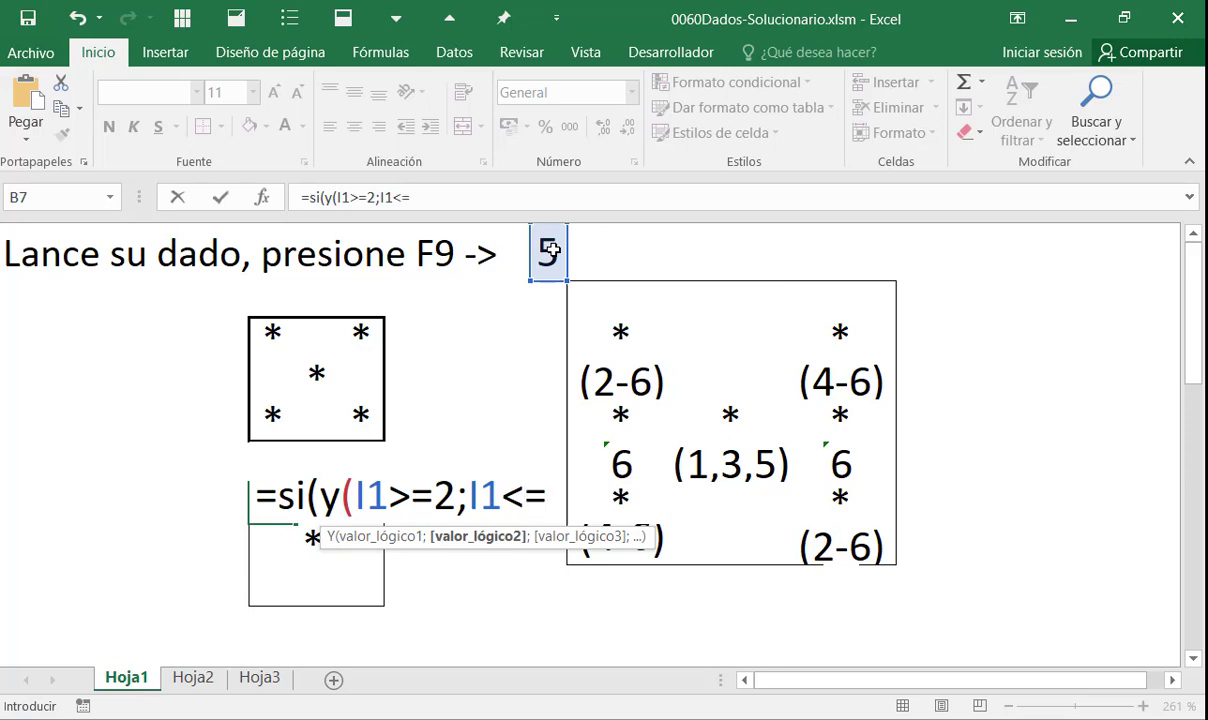
type("6)")
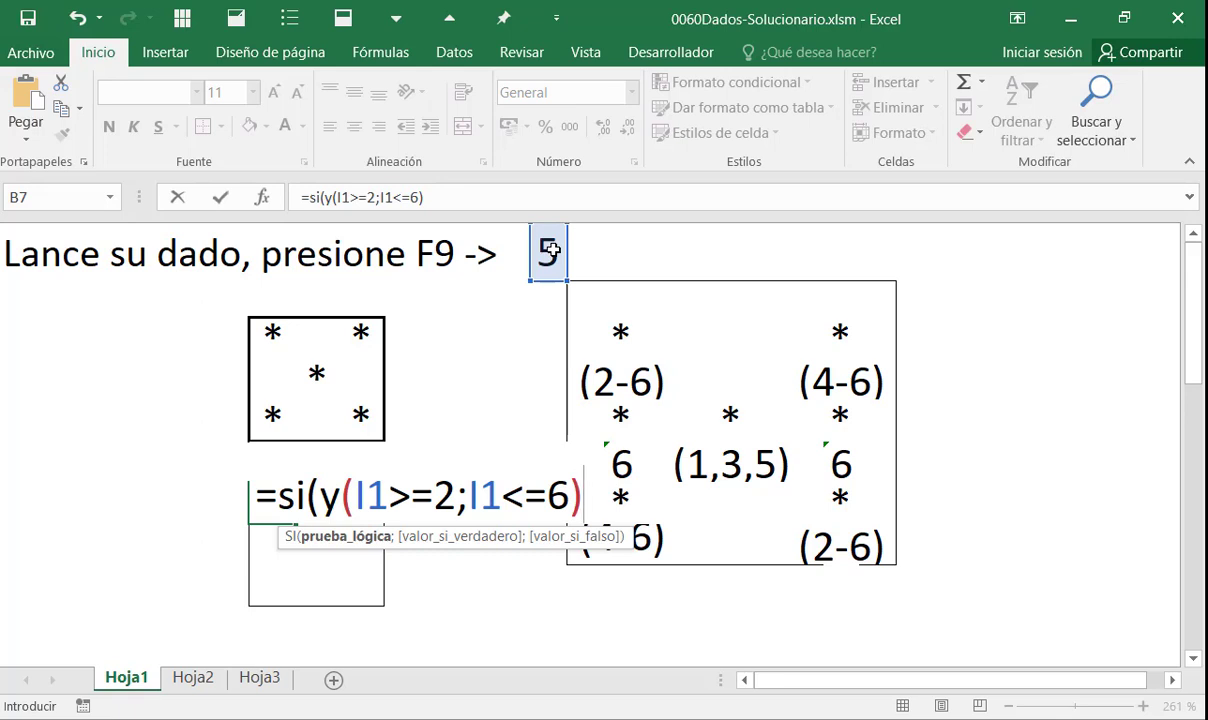
Step: Complete the B7 formula with "*" if true and "" if false, and align the cell vertically to the middle
type(";")
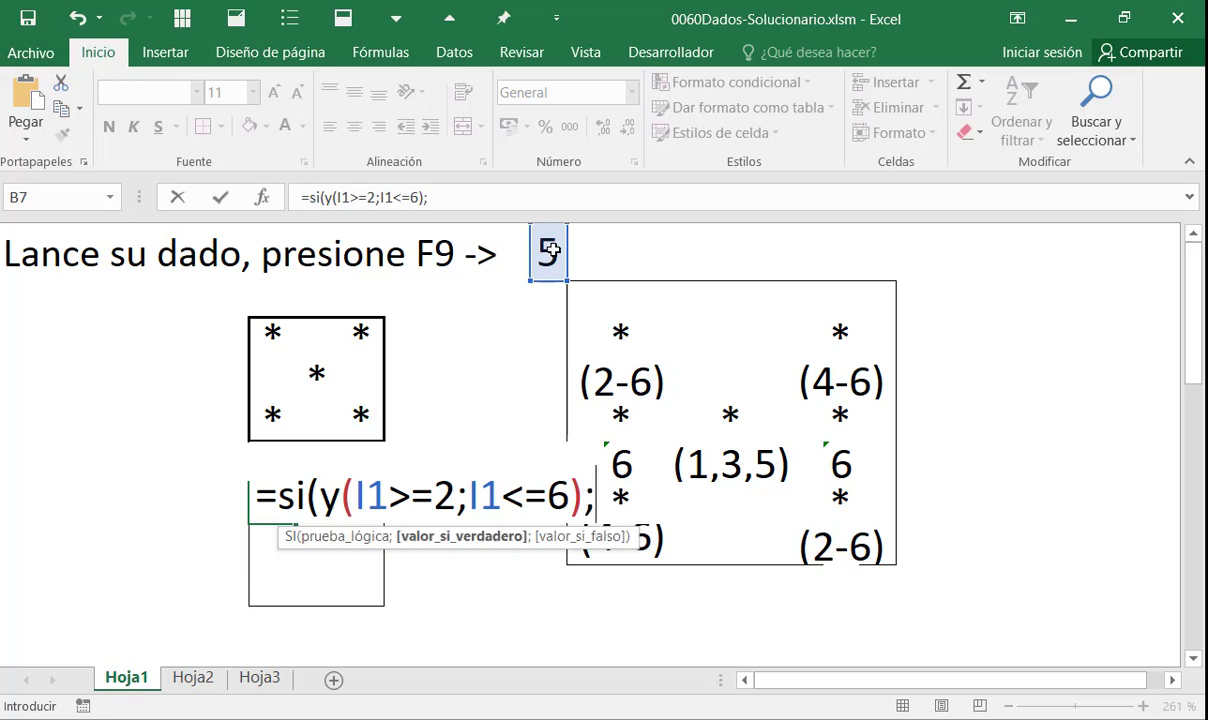
type("\"*\"")
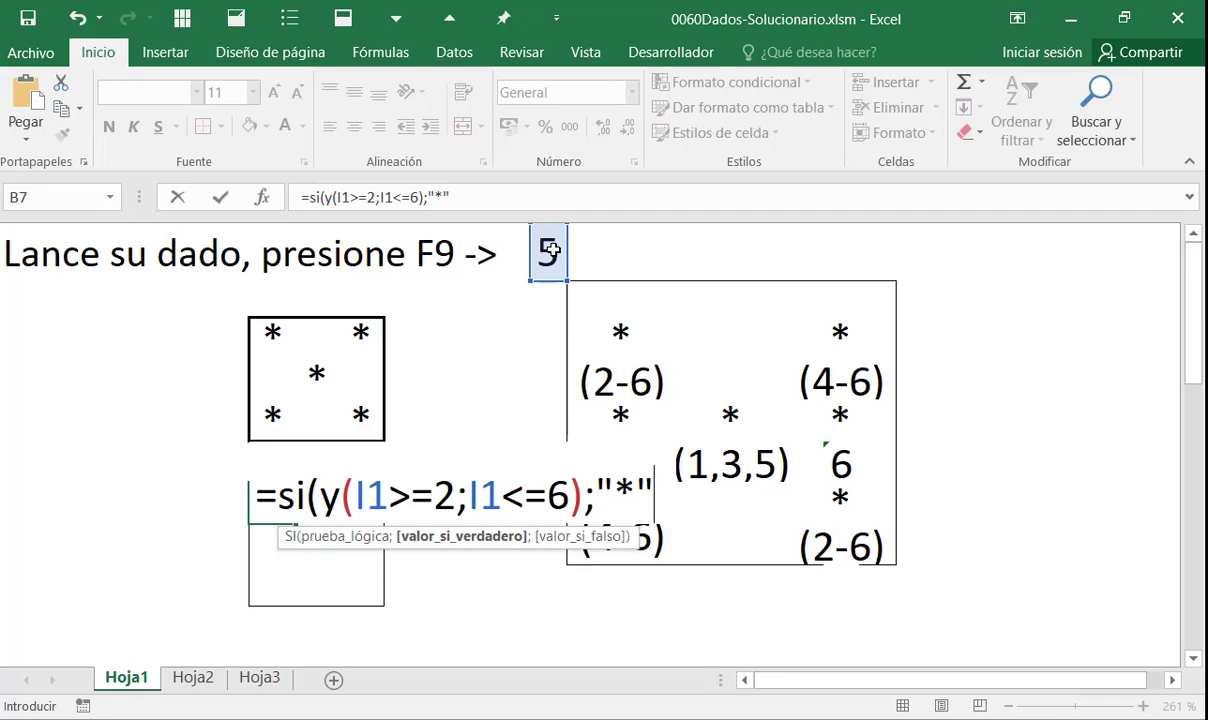
type(";\"\"")
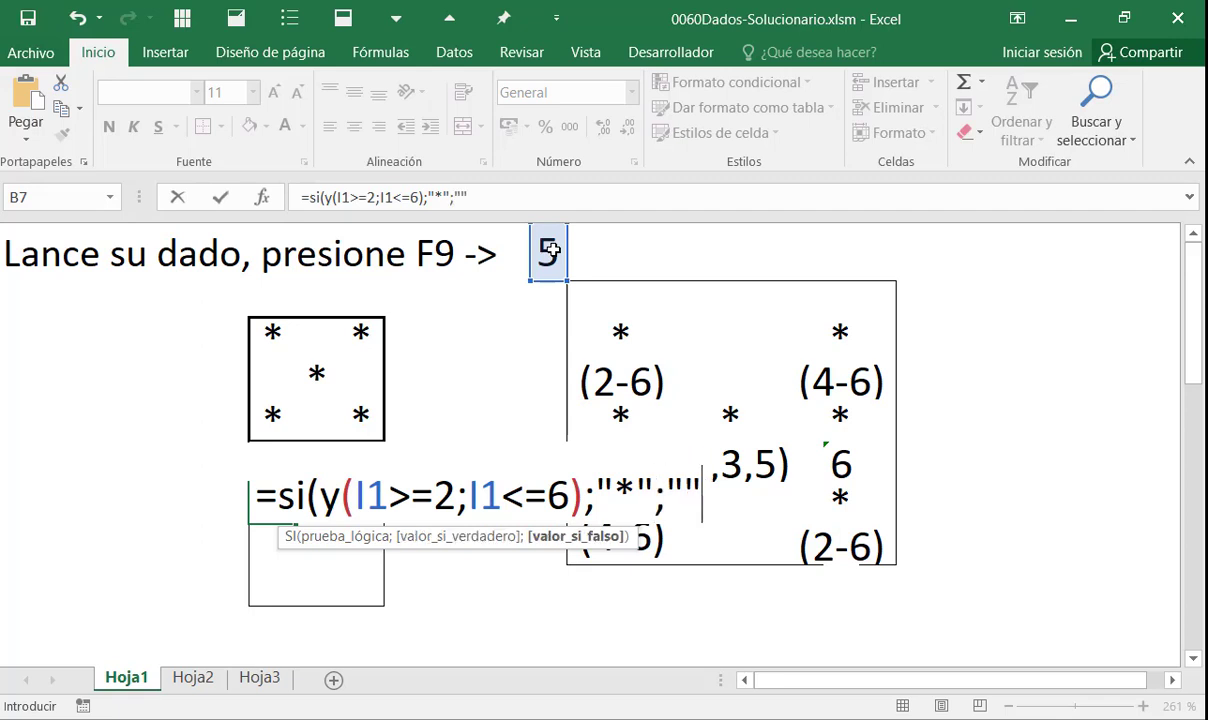
type(")")
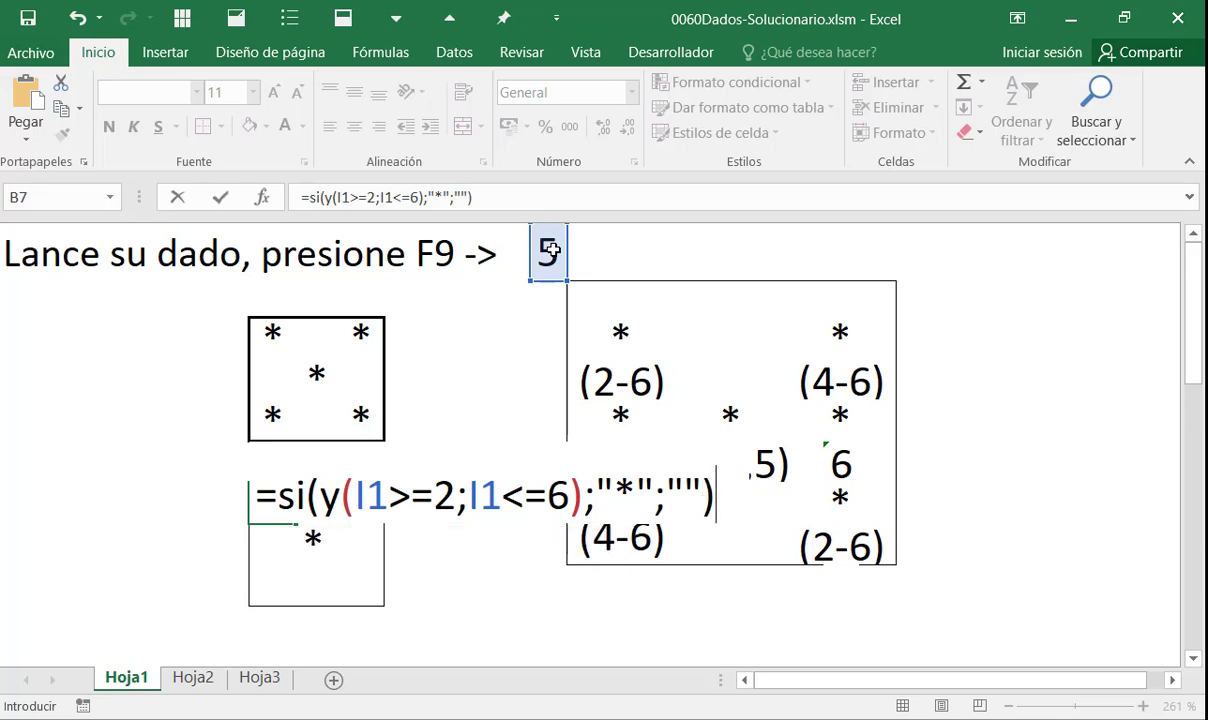
key("Return")
key("Up")
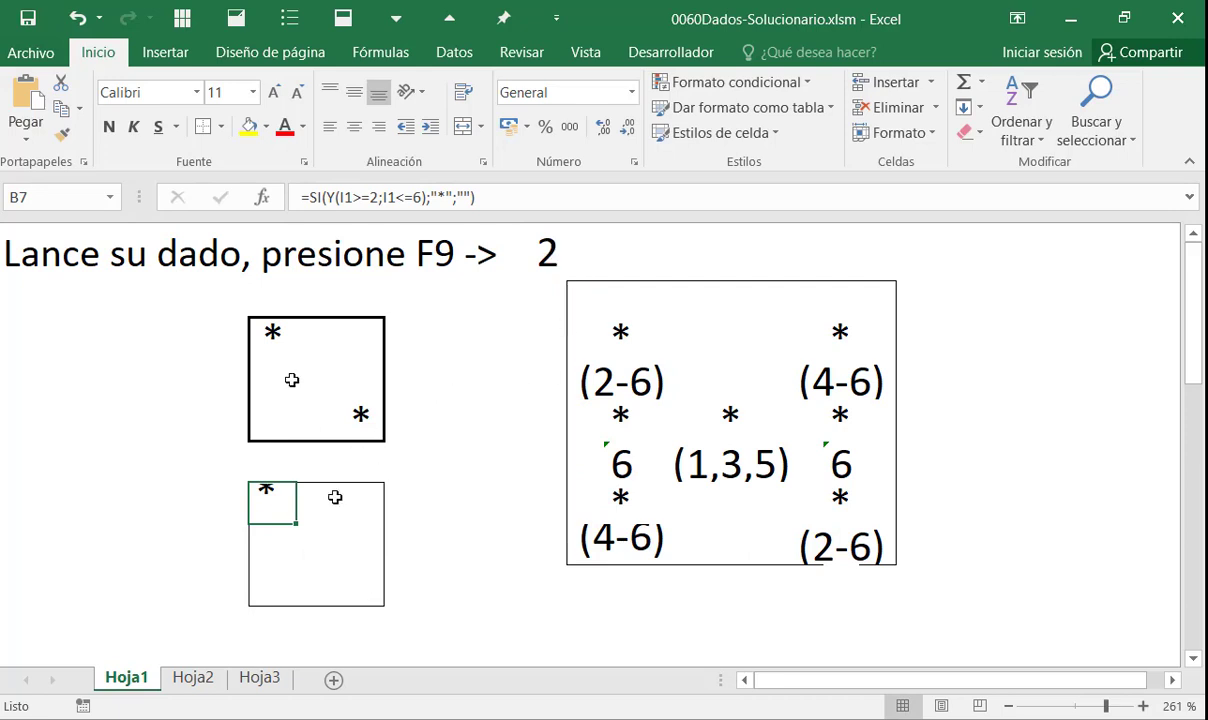
left_click(352, 93)
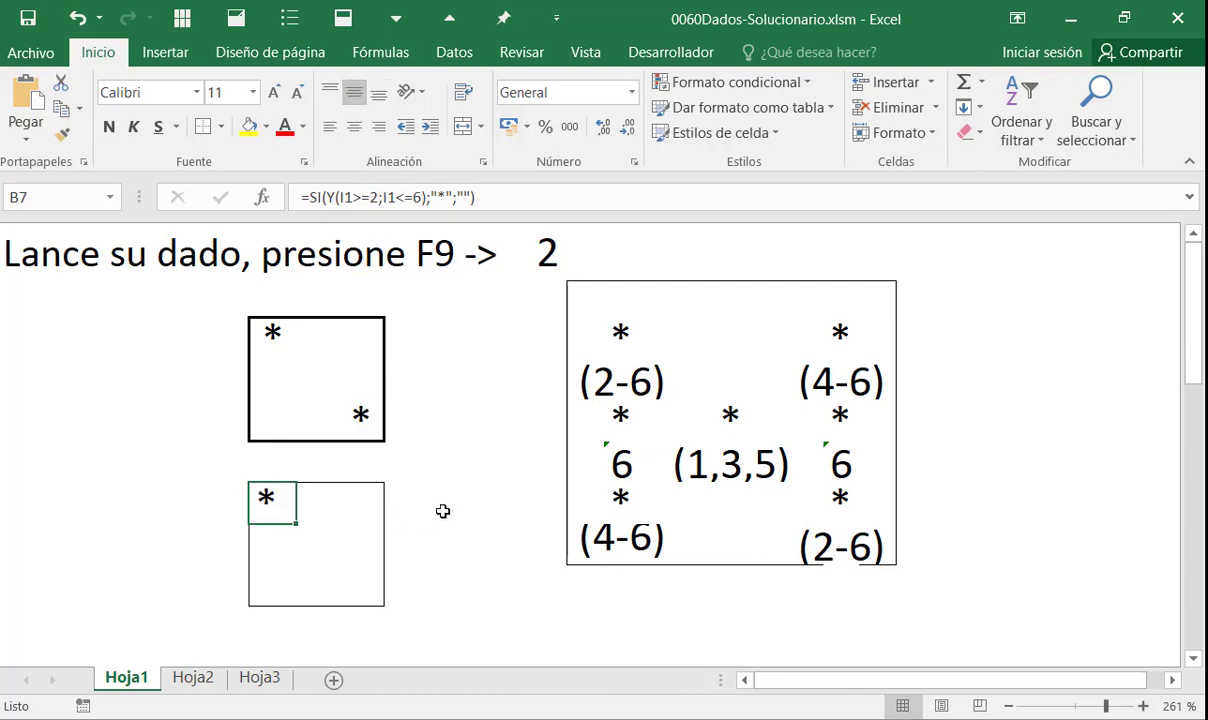
Step: Copy the full formula text from B7 without altering the cell
key("F2")
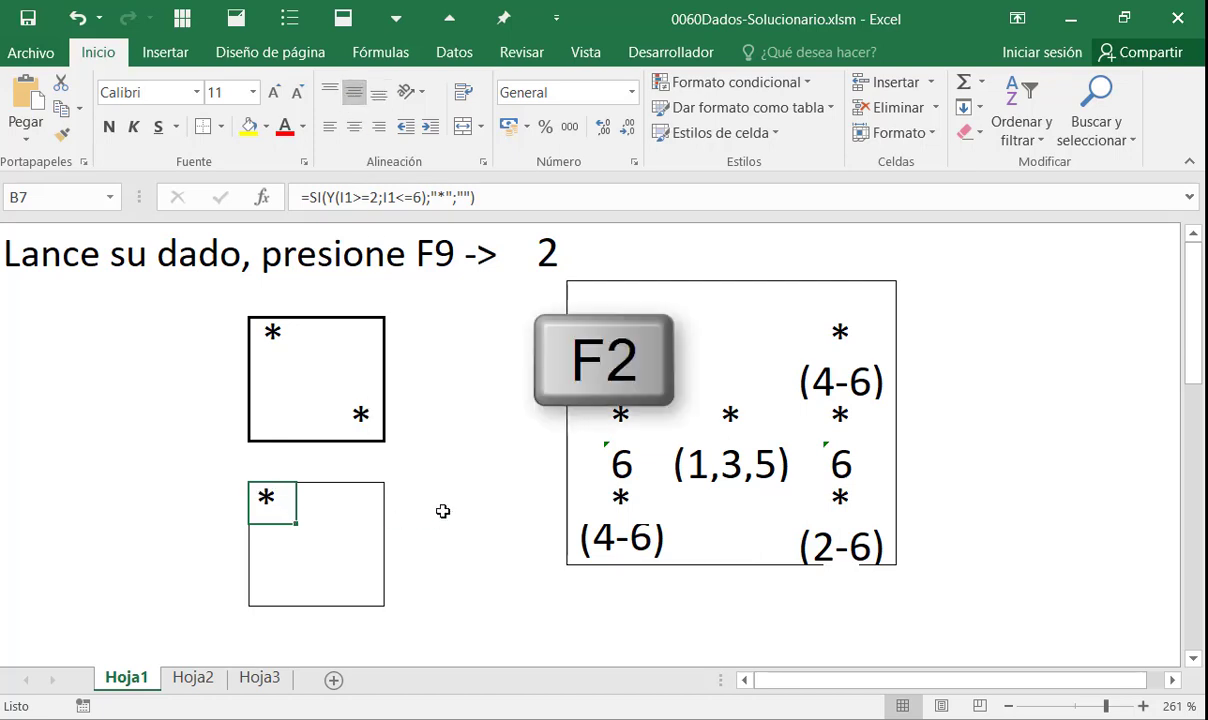
key("shift+Left")
key("shift+Left")
key("shift+Left")
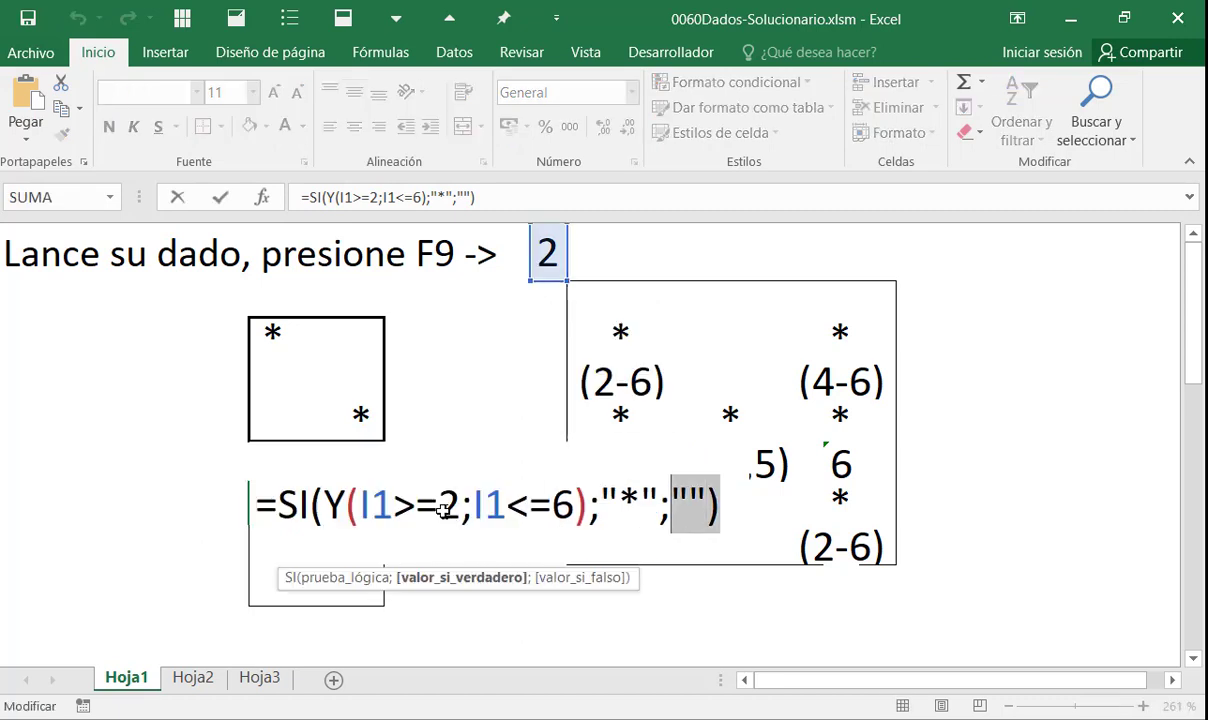
key("shift+Left")
key("shift+Left")
key("shift+Left")
key("shift+Left")
key("shift+Left")
key("shift+Left")
key("shift+Left")
key("shift+Left")
key("shift+Left")
key("shift+Left")
key("shift+Left")
key("shift+Left")
key("shift+Left")
key("shift+Left")
key("shift+Left")
key("shift+Left")
key("shift+Left")
key("shift+Left")
key("shift+Left")
key("shift+Left")
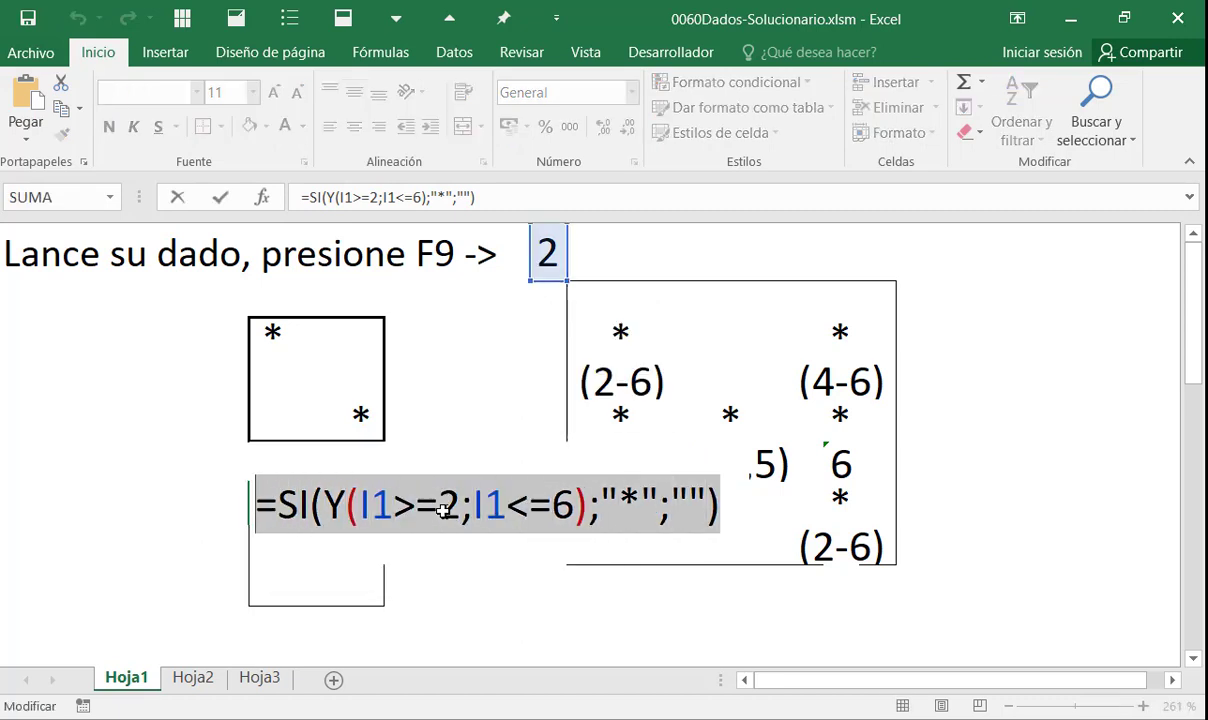
key("ctrl+c")
key("Escape")
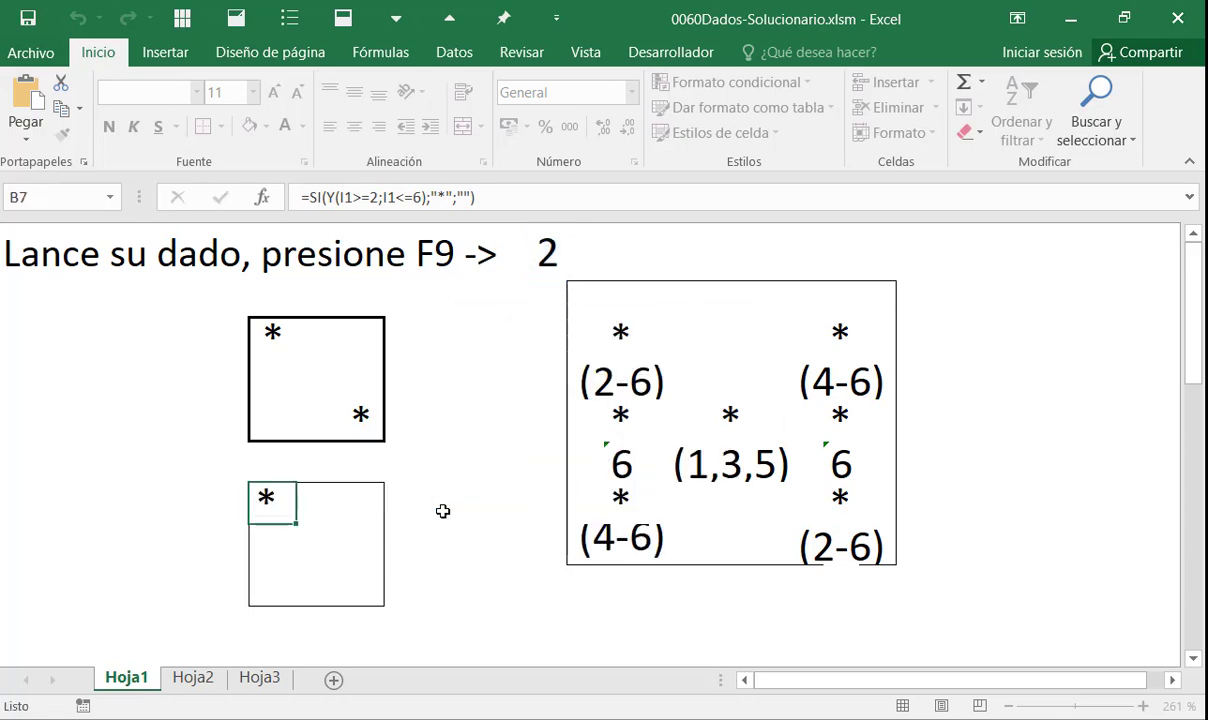
Step: Paste the copied formula =SI(Y(I1>=2;I1<=6);"*";"") into the new die's bottom-right cell, D9
key("Down")
key("Down")
key("Down")
key("Right")
key("Up")
key("Right")
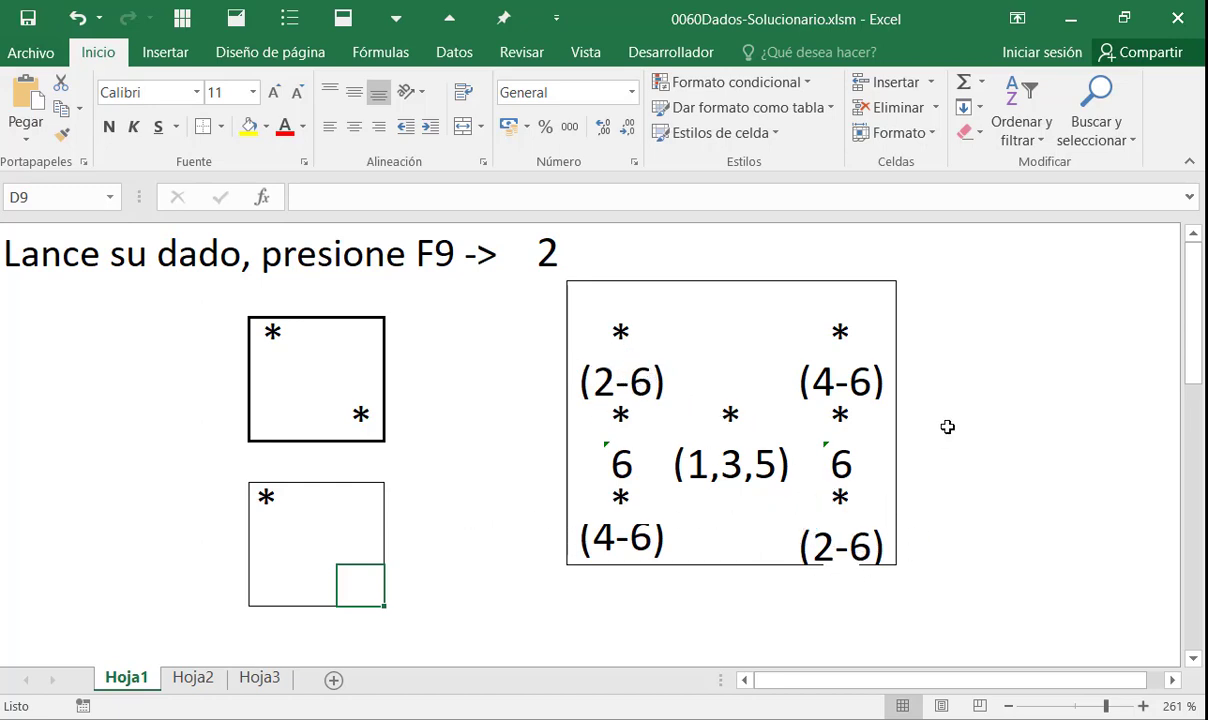
key("F2")
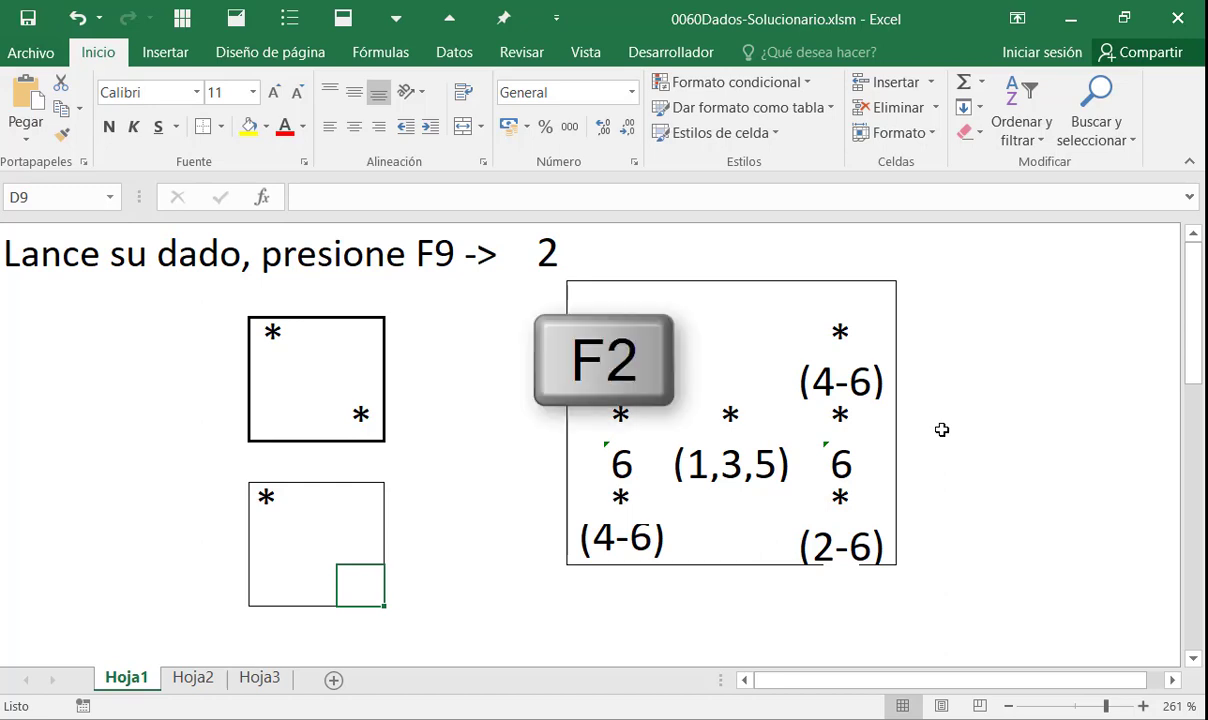
key("ctrl+v")
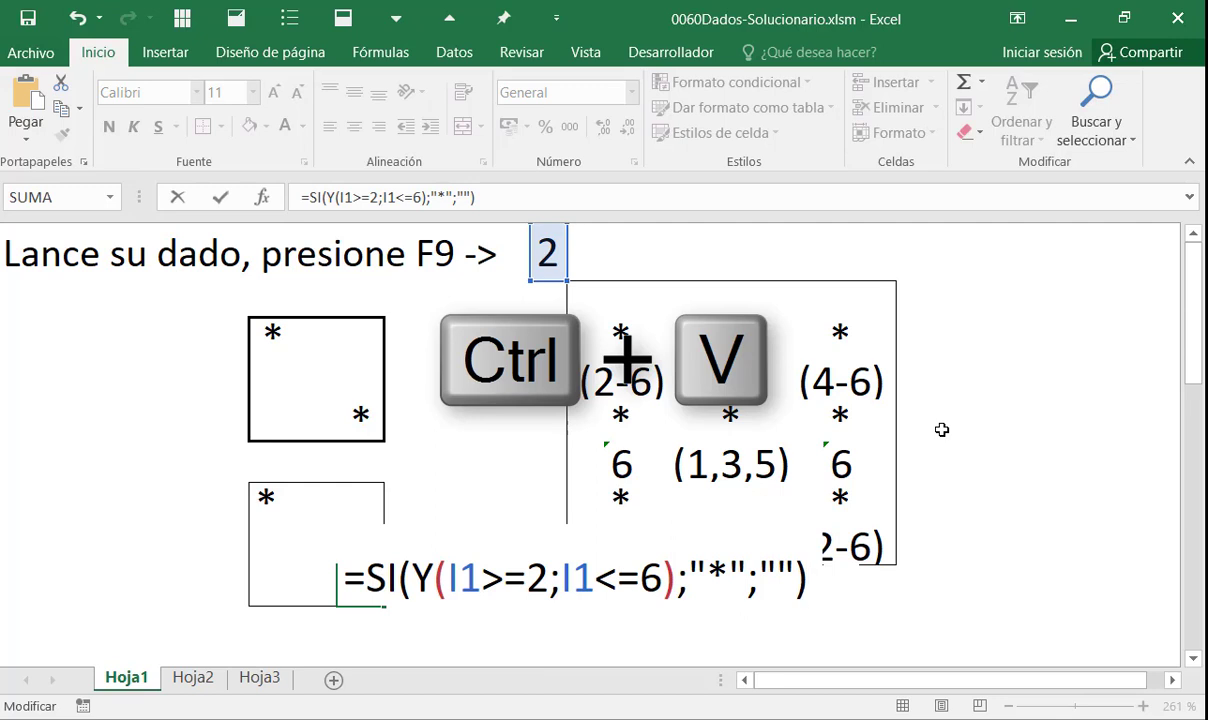
key("Return")
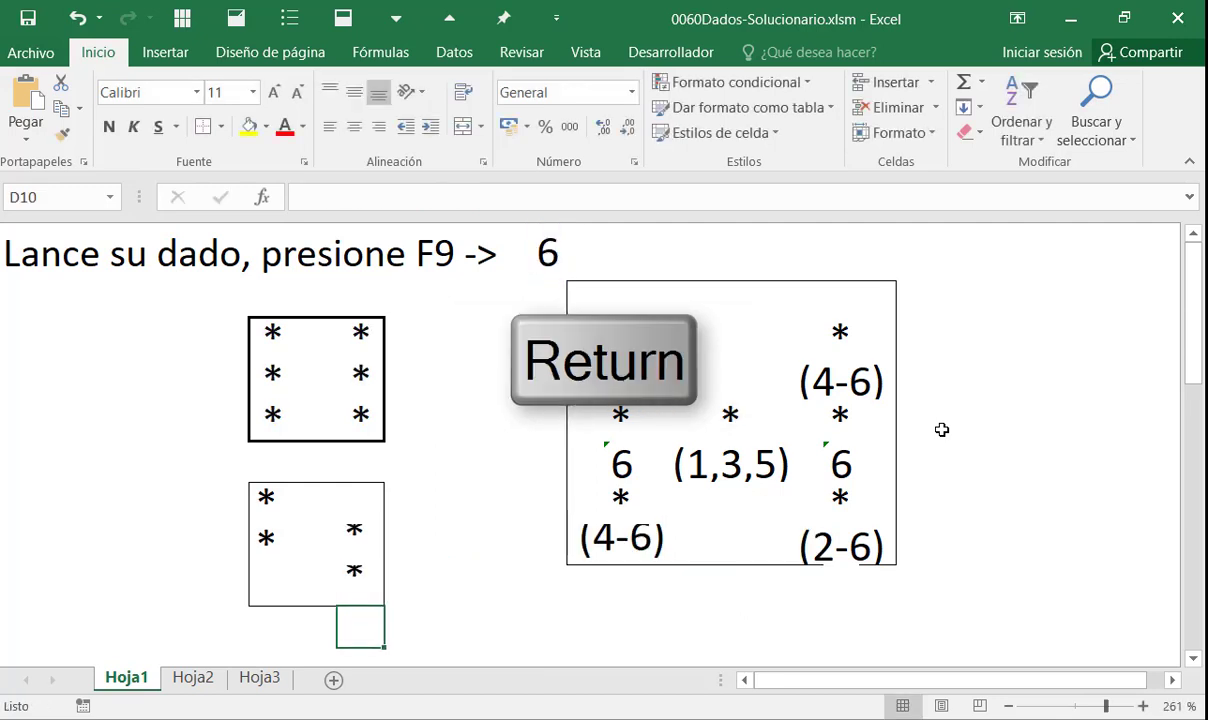
Step: Align the new die's right column, D7:D9, vertically to the middle
key("Up")
key("Up")
key("Up")
key("Up")
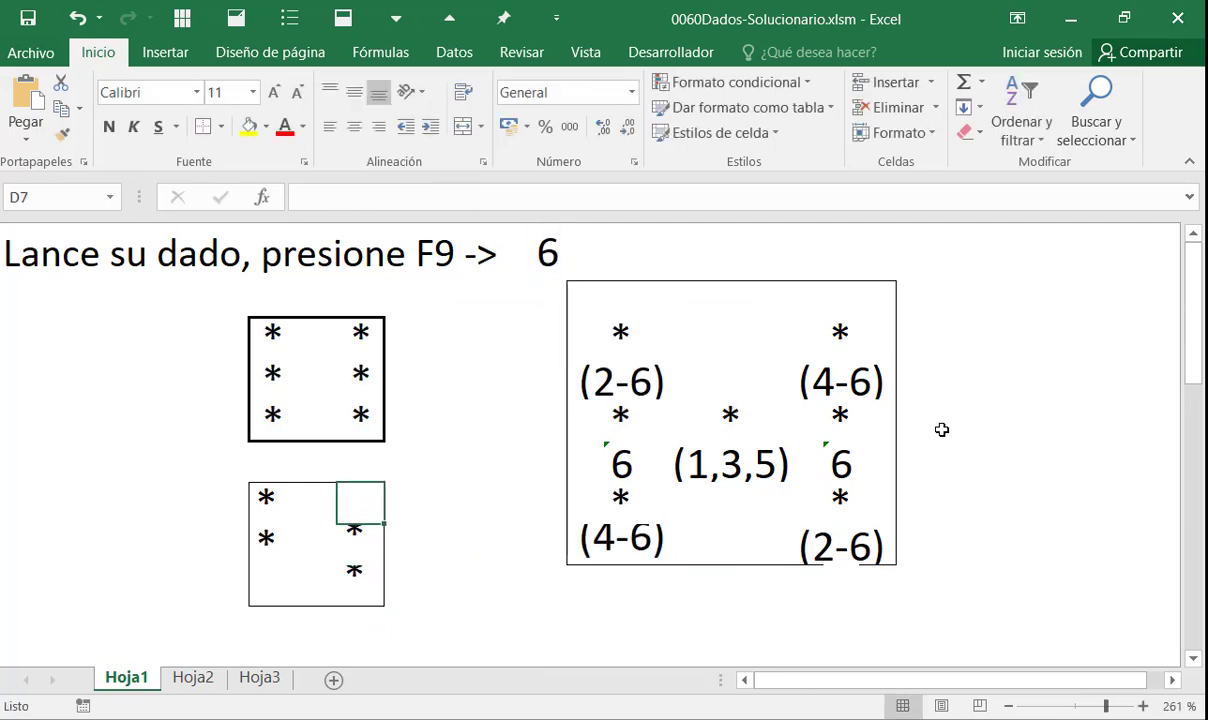
key("Left")
key("Left")
key("Down")
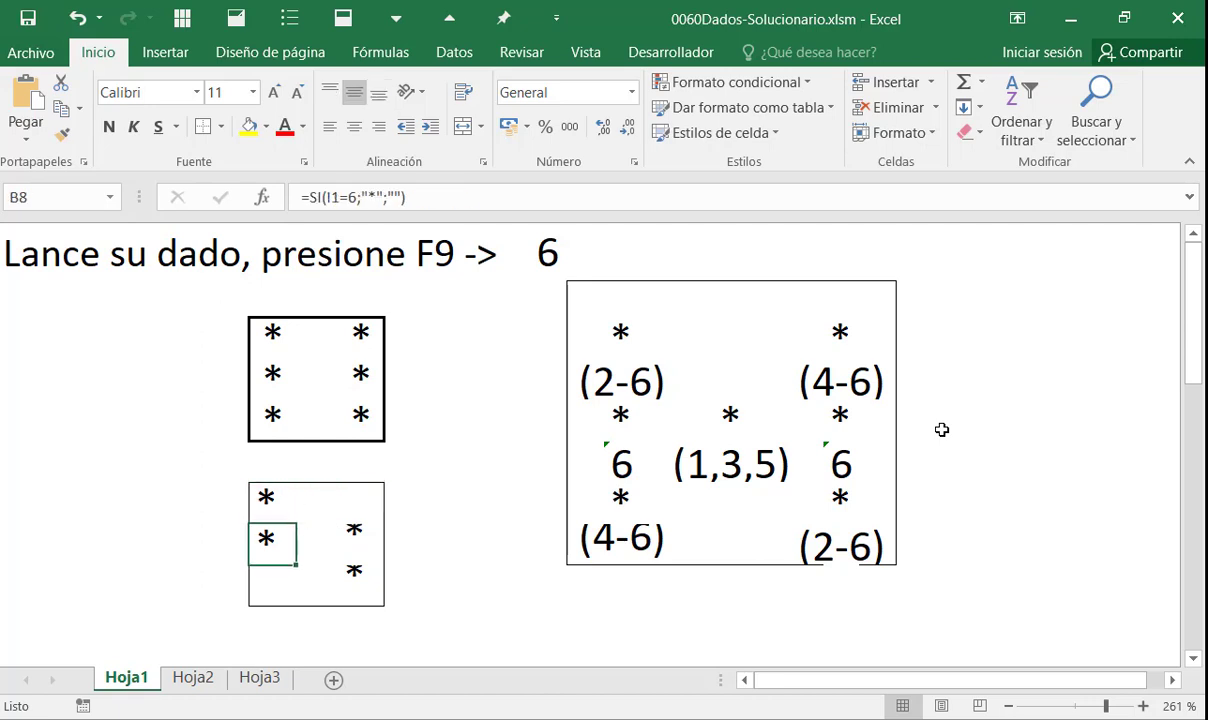
key("Down")
key("Right")
key("Right")
key("Up")
key("Down")
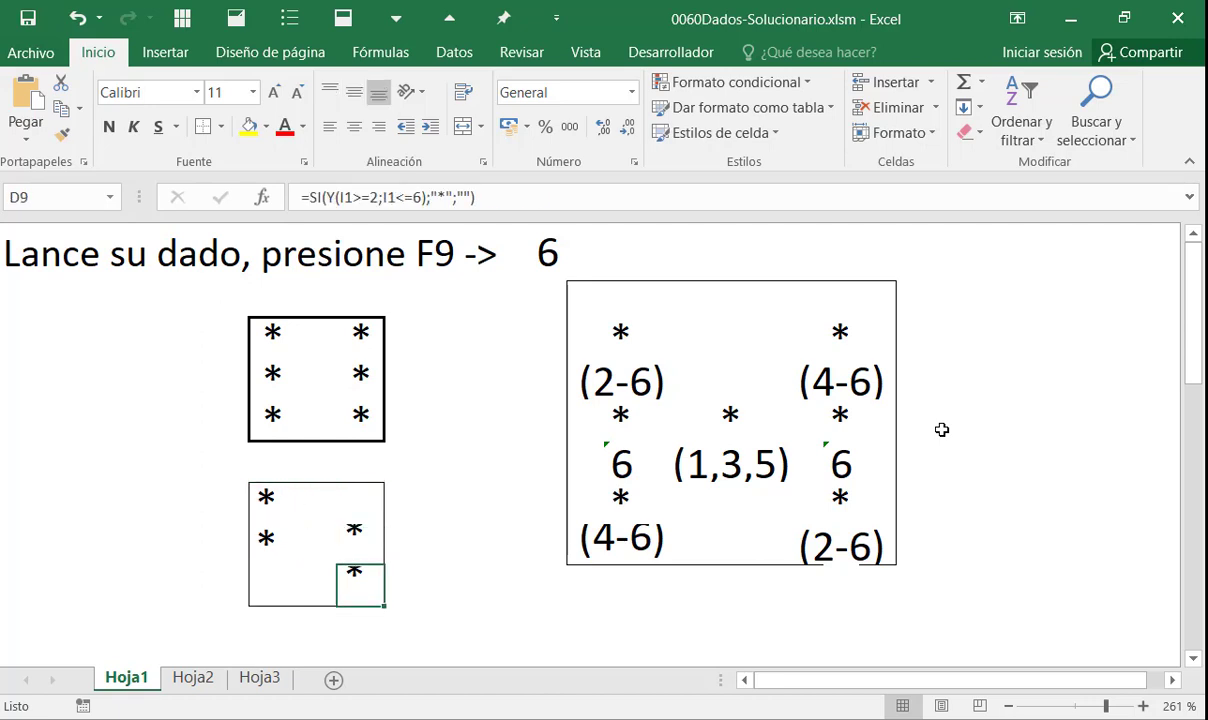
key("shift+Up")
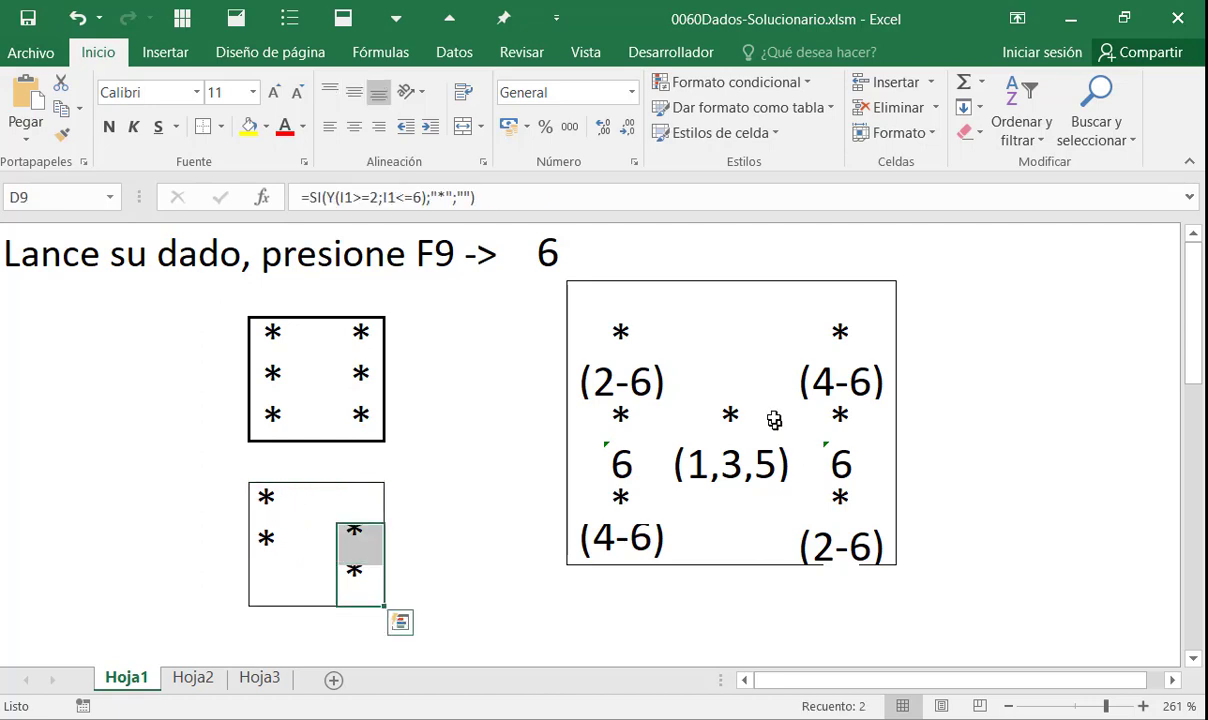
key("shift+Up")
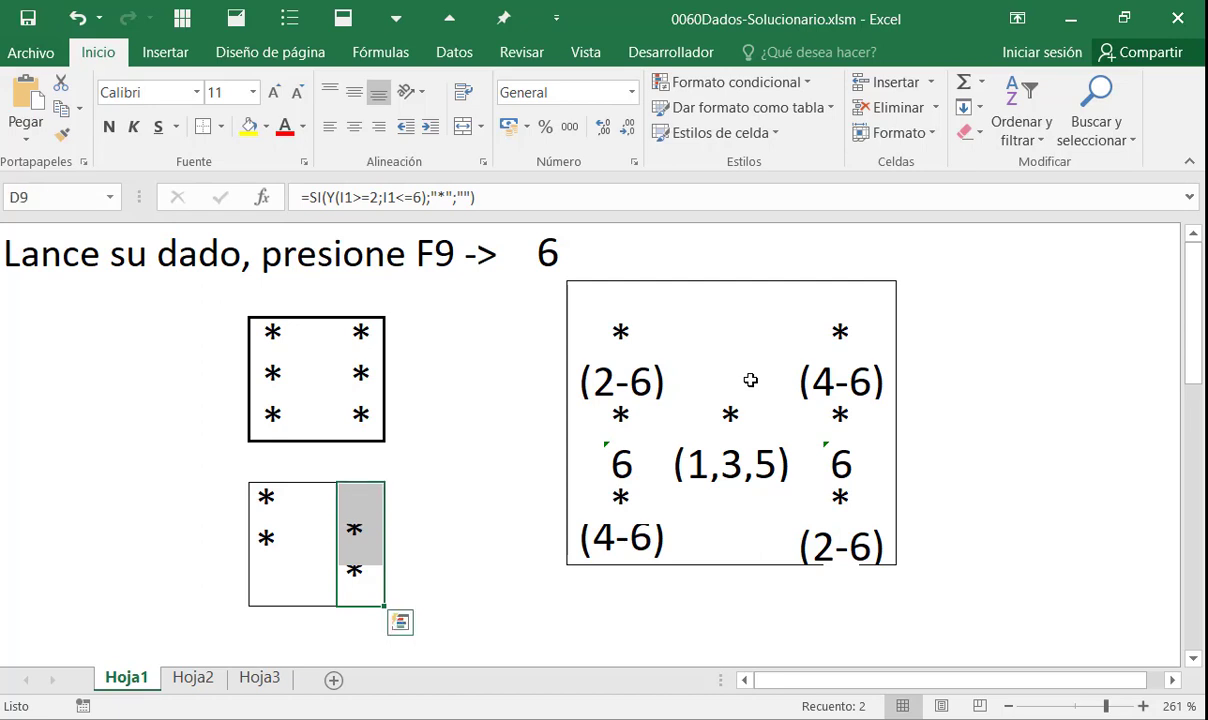
left_click(356, 93)
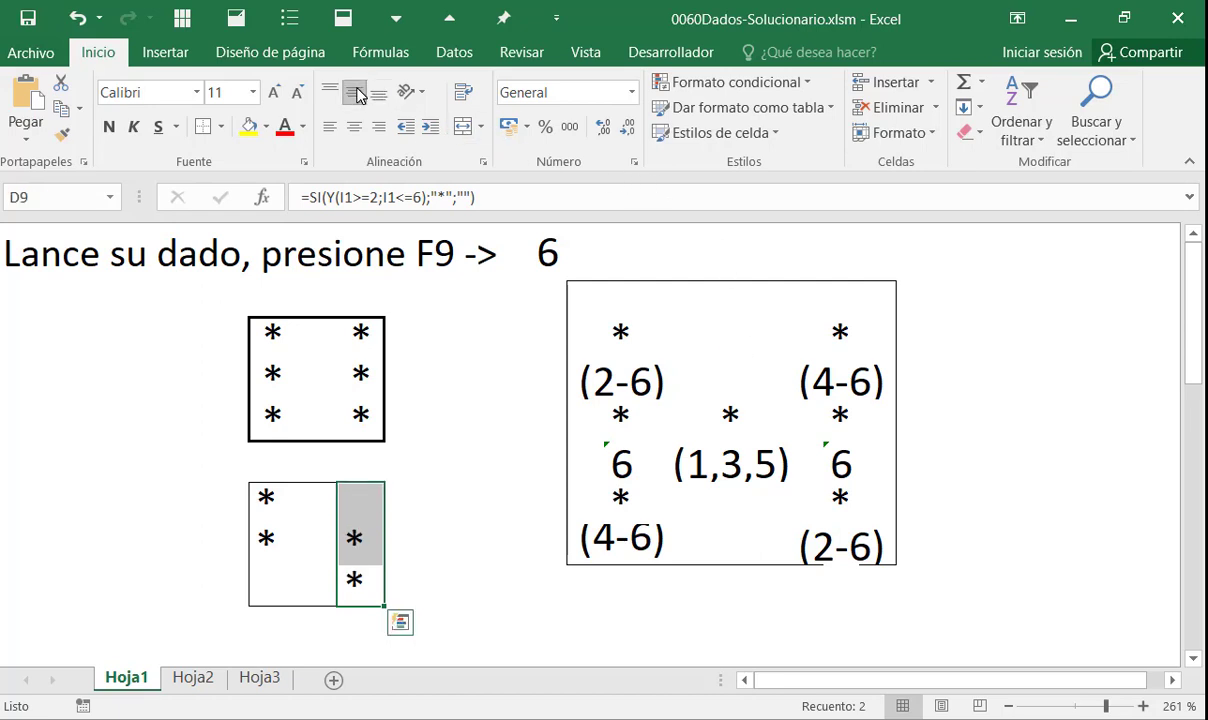
Step: Paste the copied formula into the new die's top-right cell, D7, and change its condition to Y(I1>=4;I1<=6)
key("Down")
key("Up")
key("Left")
key("Left")
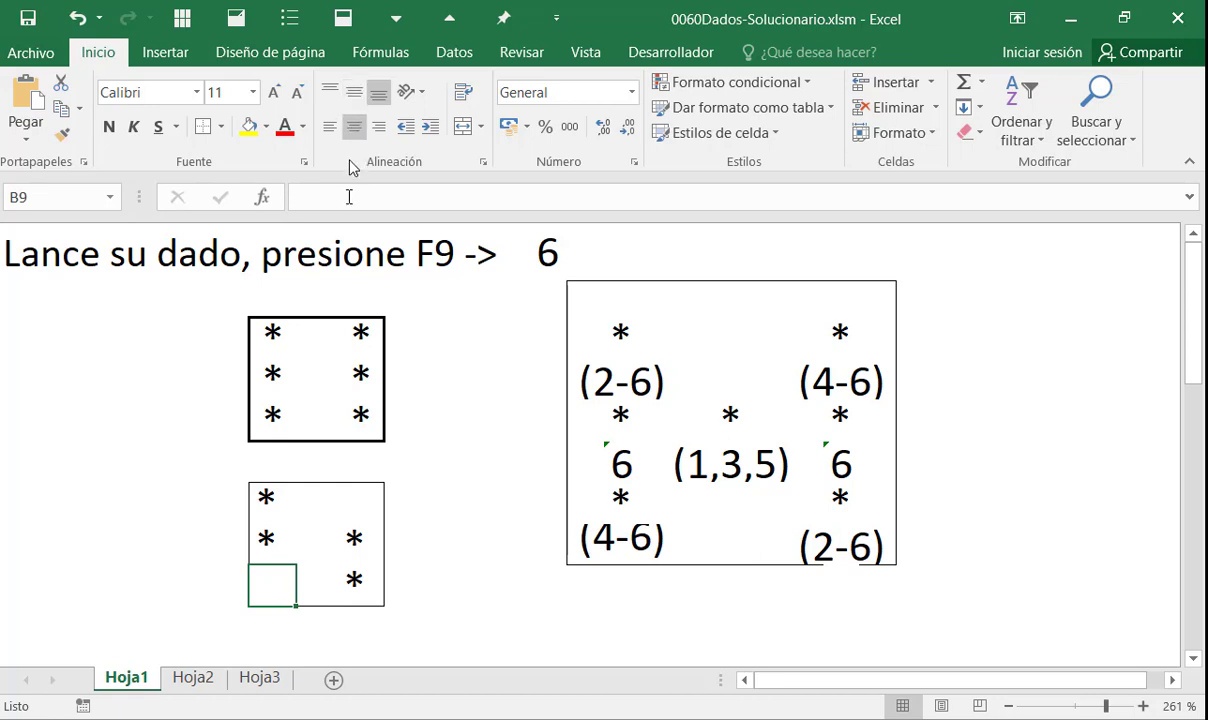
left_click(352, 506)
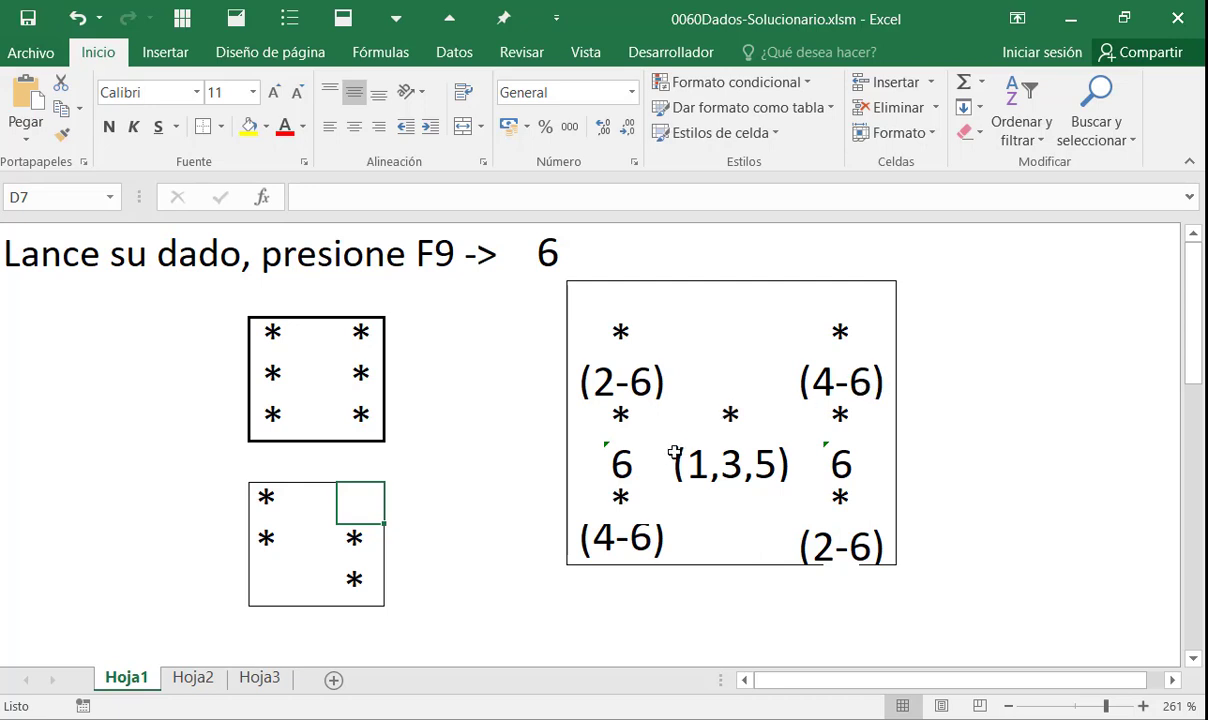
key("F2")
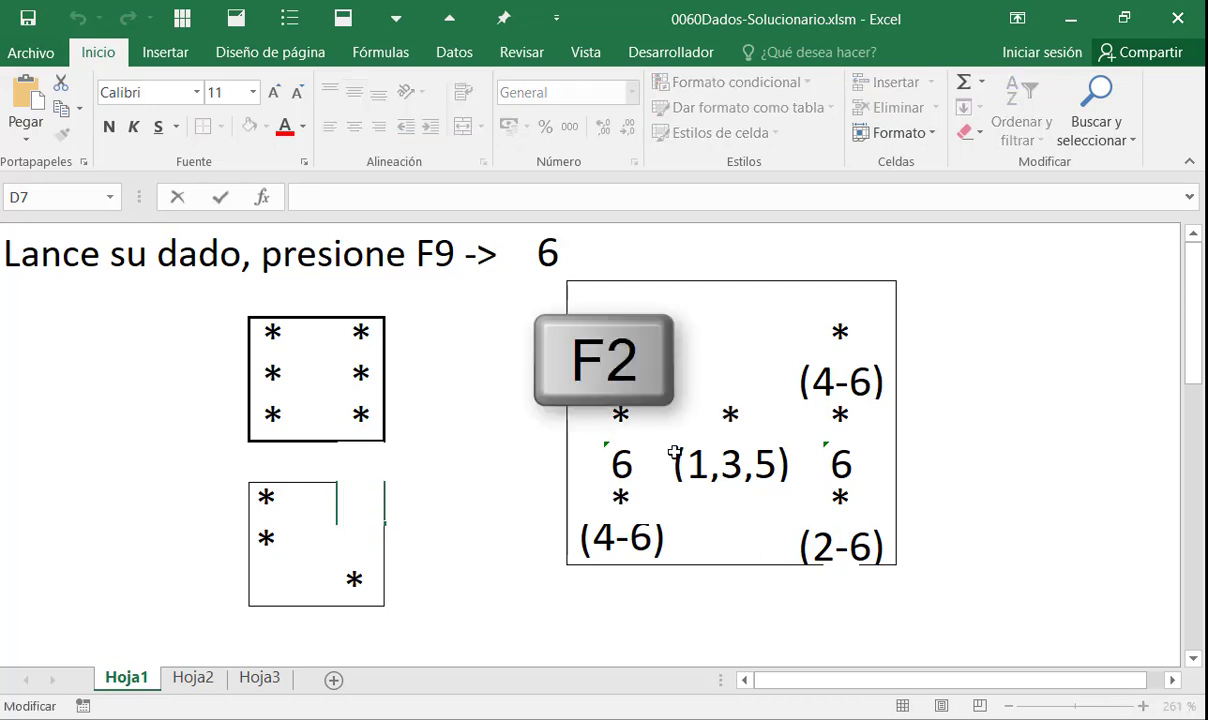
type("=SI(Y(I1>=2;I1<=6);\"*\";\"\")")
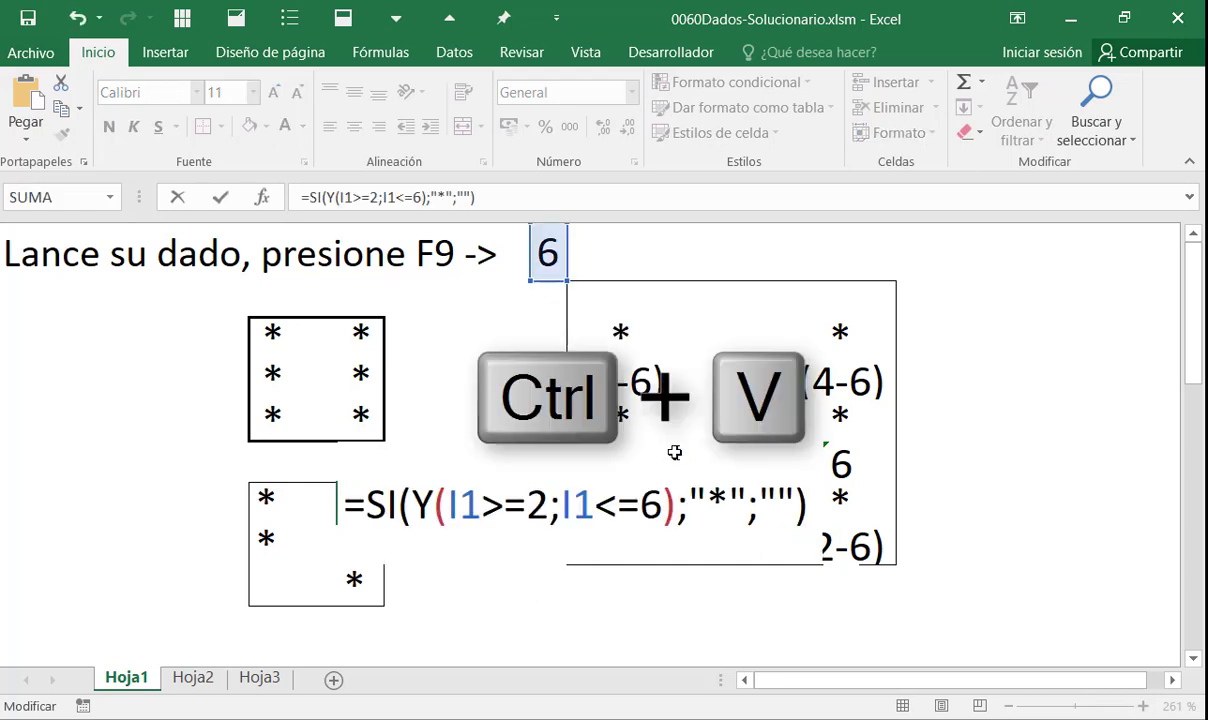
key("Left")
key("Left")
key("Left")
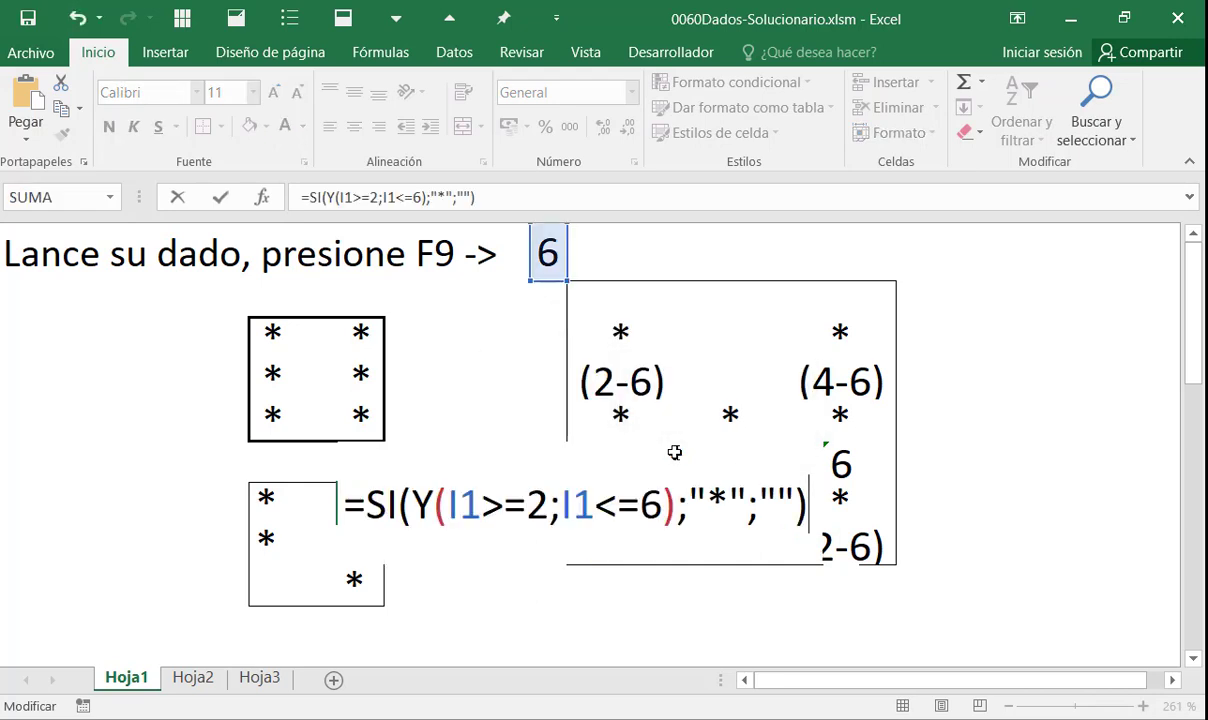
key("Left")
key("Left")
key("Left")
key("Left")
key("Left")
key("Left")
key("Left")
key("Left")
key("Left")
key("Left")
key("Left")
key("Left")
key("Left")
key("Left")
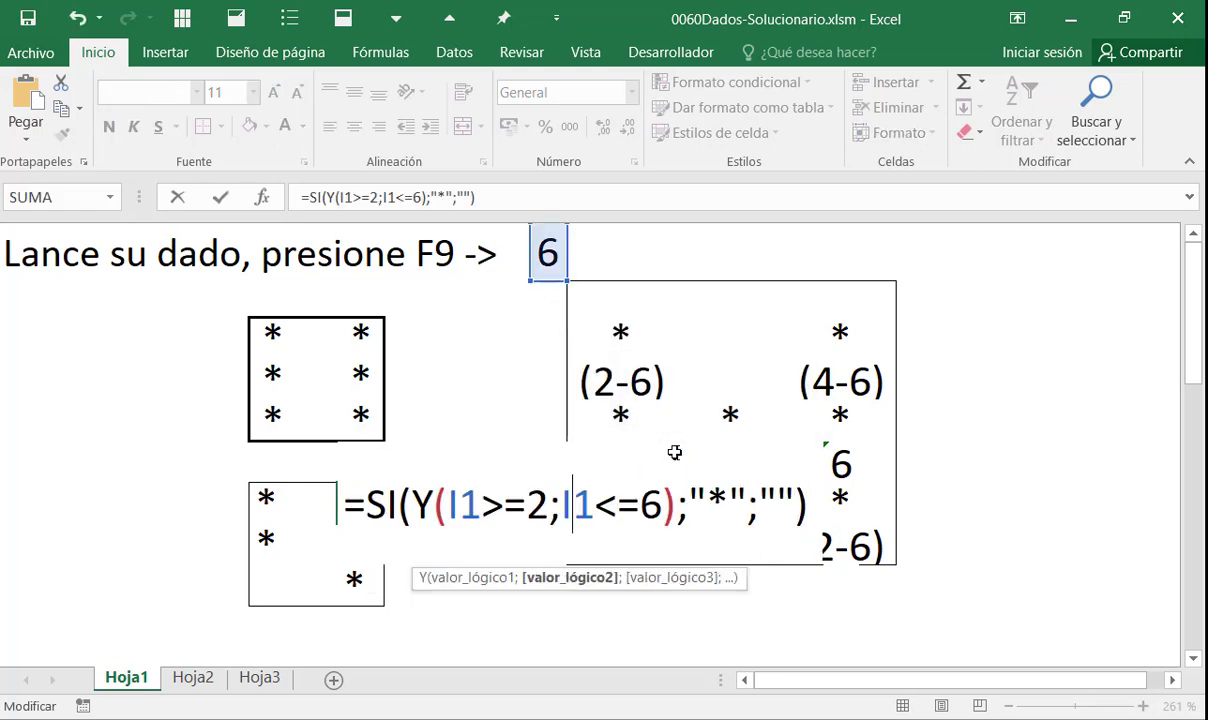
key("shift+Right")
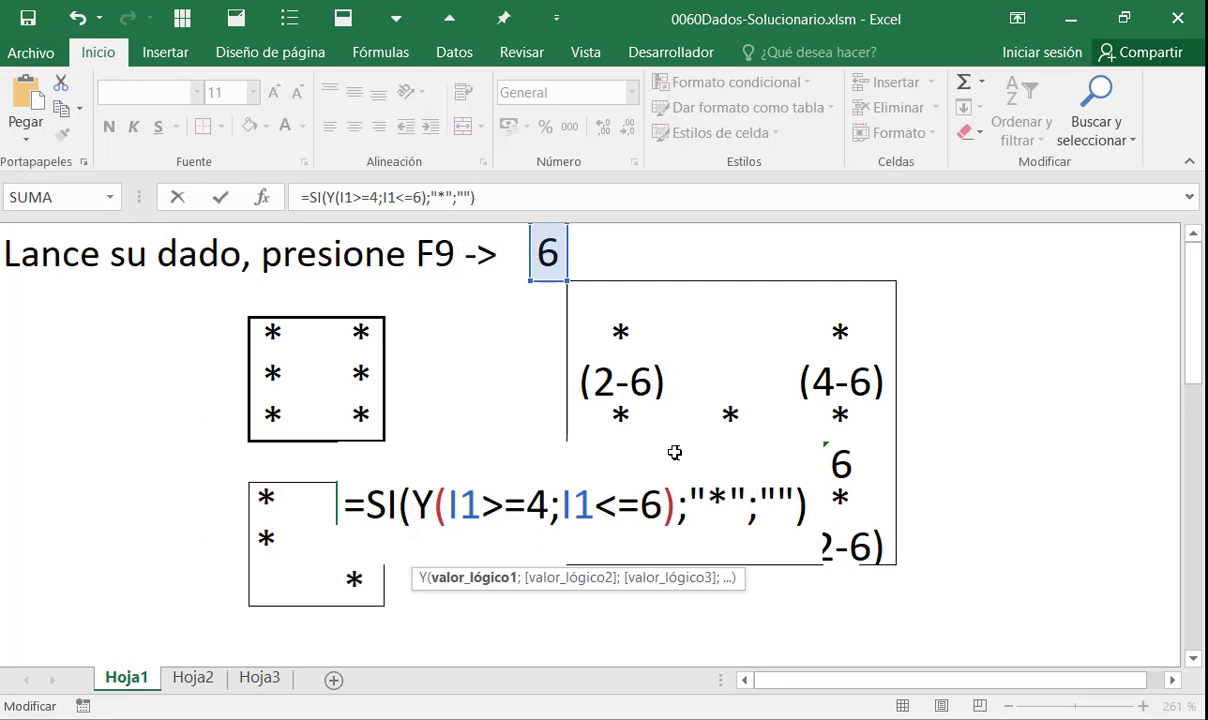
Step: Copy the full edited formula text from D7 and commit the cell
key("Left")
key("Left")
key("Left")
key("Left")
key("Left")
key("Left")
key("Left")
key("Left")
key("Left")
key("Left")
key("Left")
key("shift+End")
key("ctrl+c")
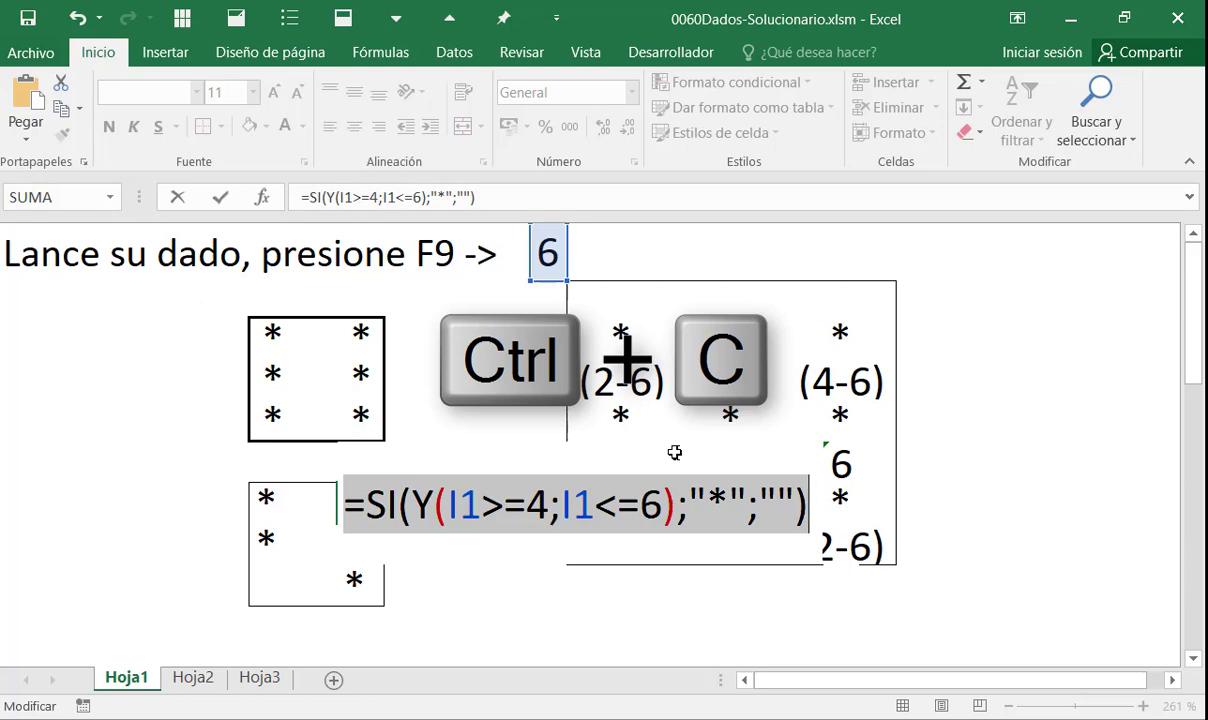
key("Return")
Step: Paste the copied formula =SI(Y(I1>=4;I1<=6);"*";"") into the new die's bottom-left cell, B9
key("Left")
key("Down")
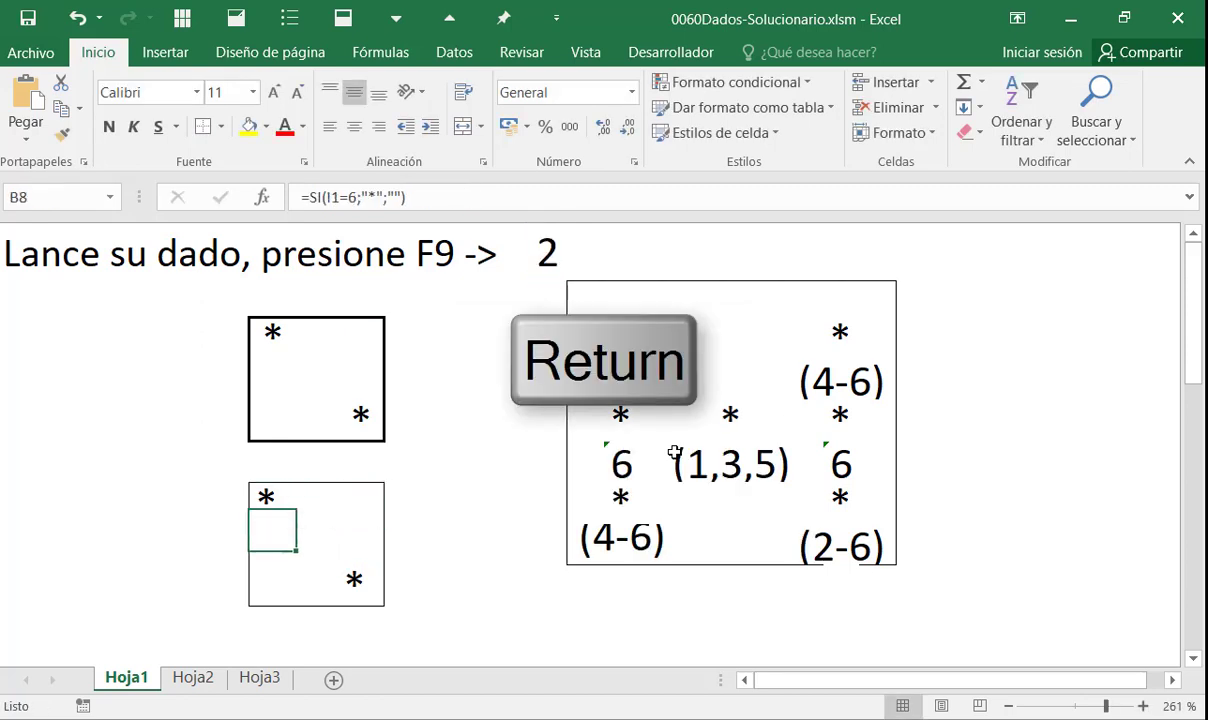
key("Down")
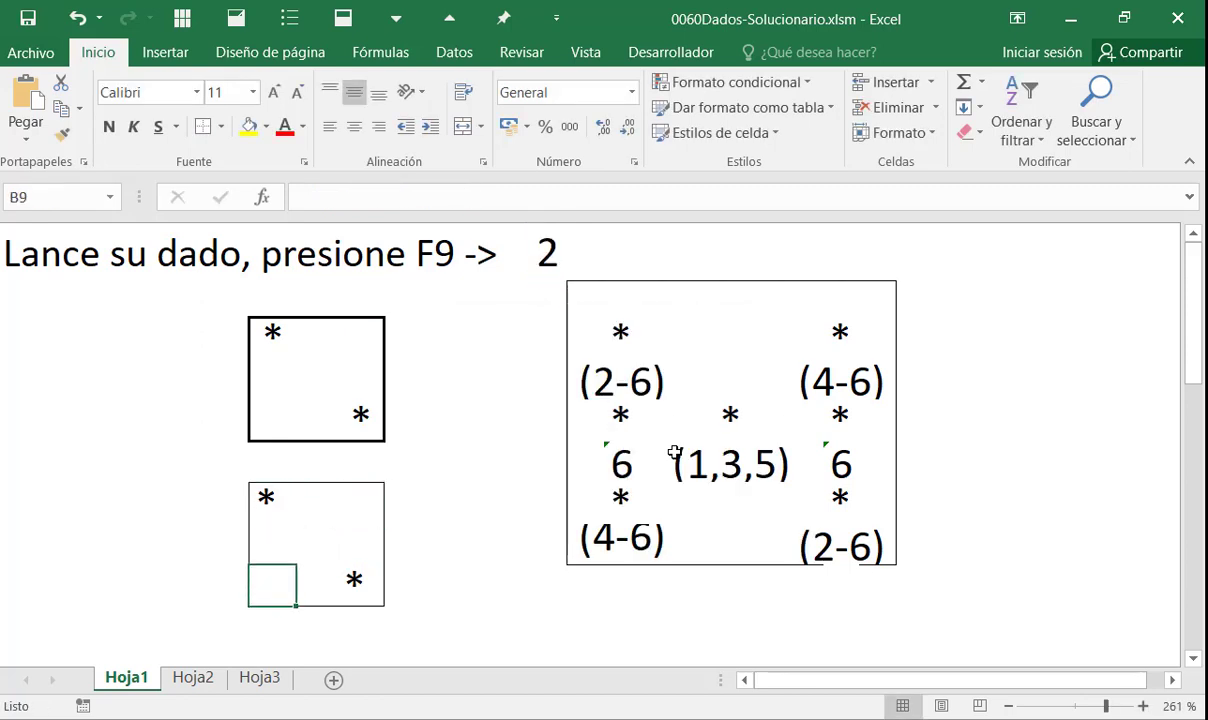
key("F2")
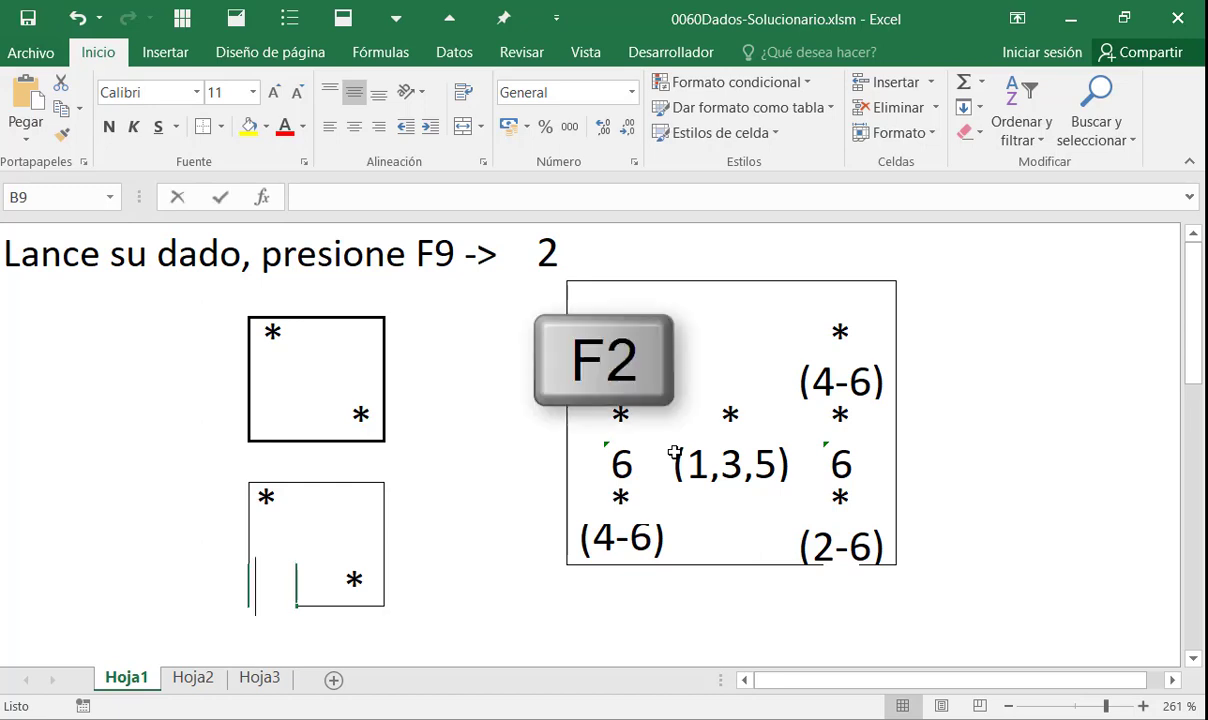
key("ctrl+v")
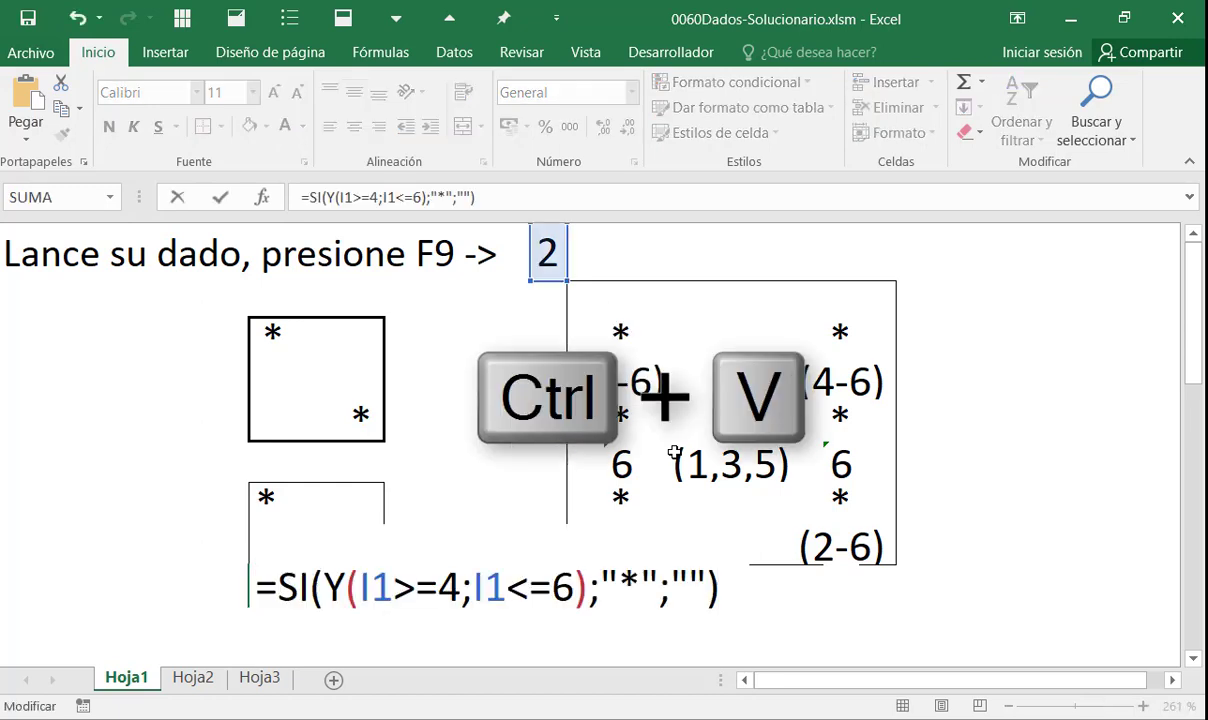
key("Return")
Step: Recalculate the sheet repeatedly to compare the new die's dots with the original die across different rolls
key("Up")
key("Up")
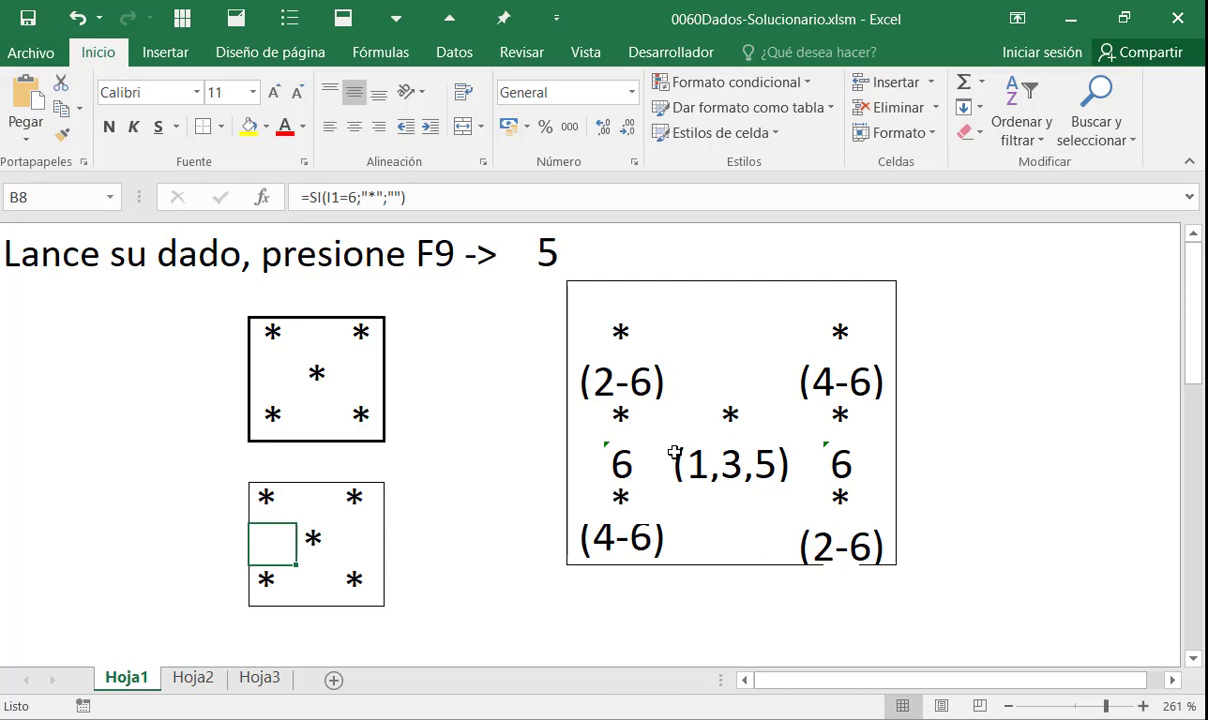
key("F9")
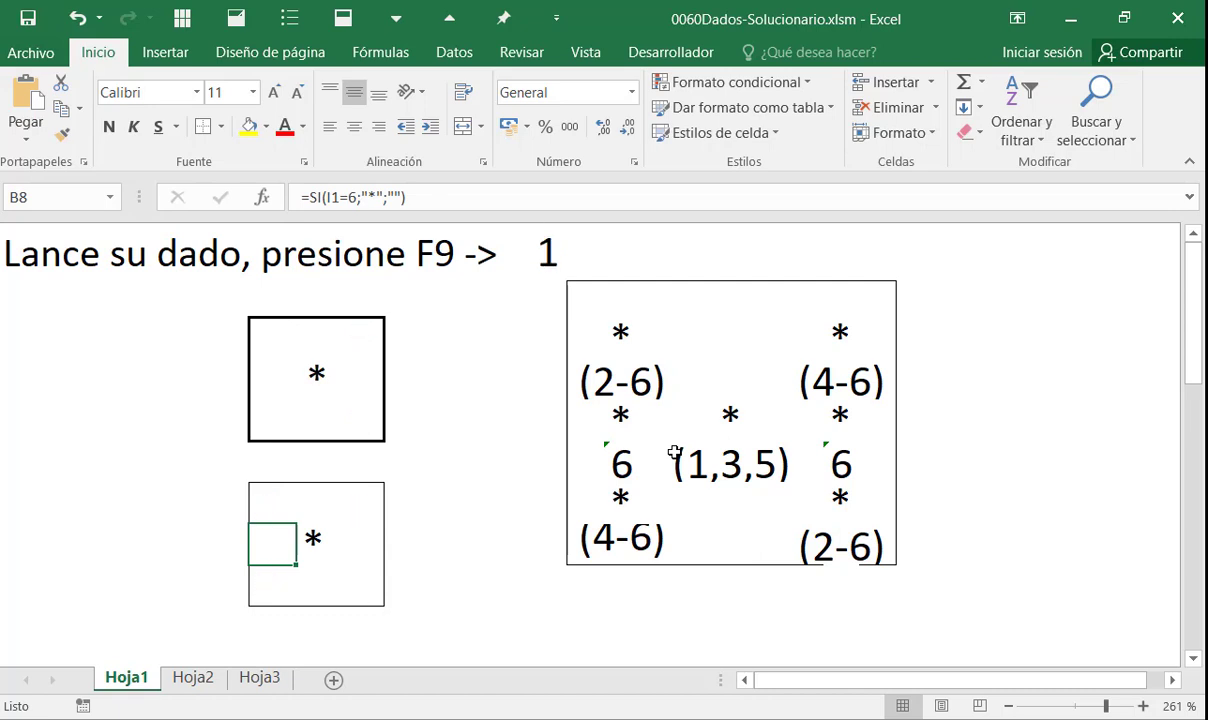
key("F9")
key("F9")
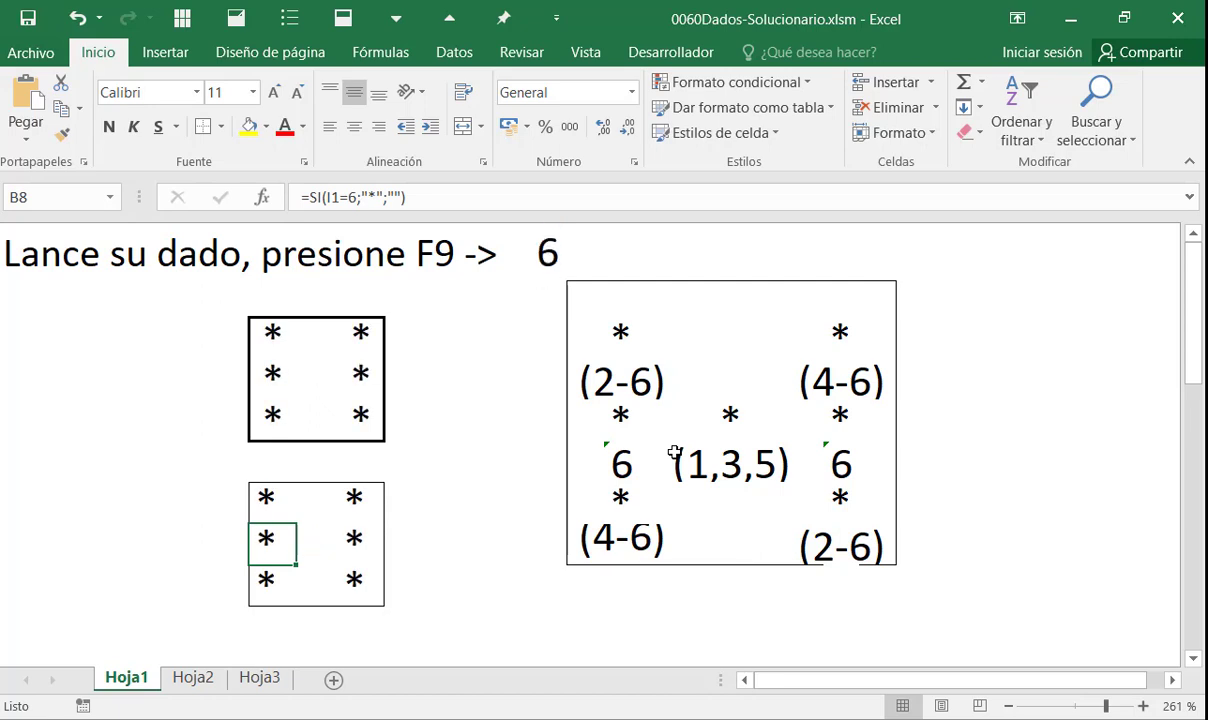
key("F9")
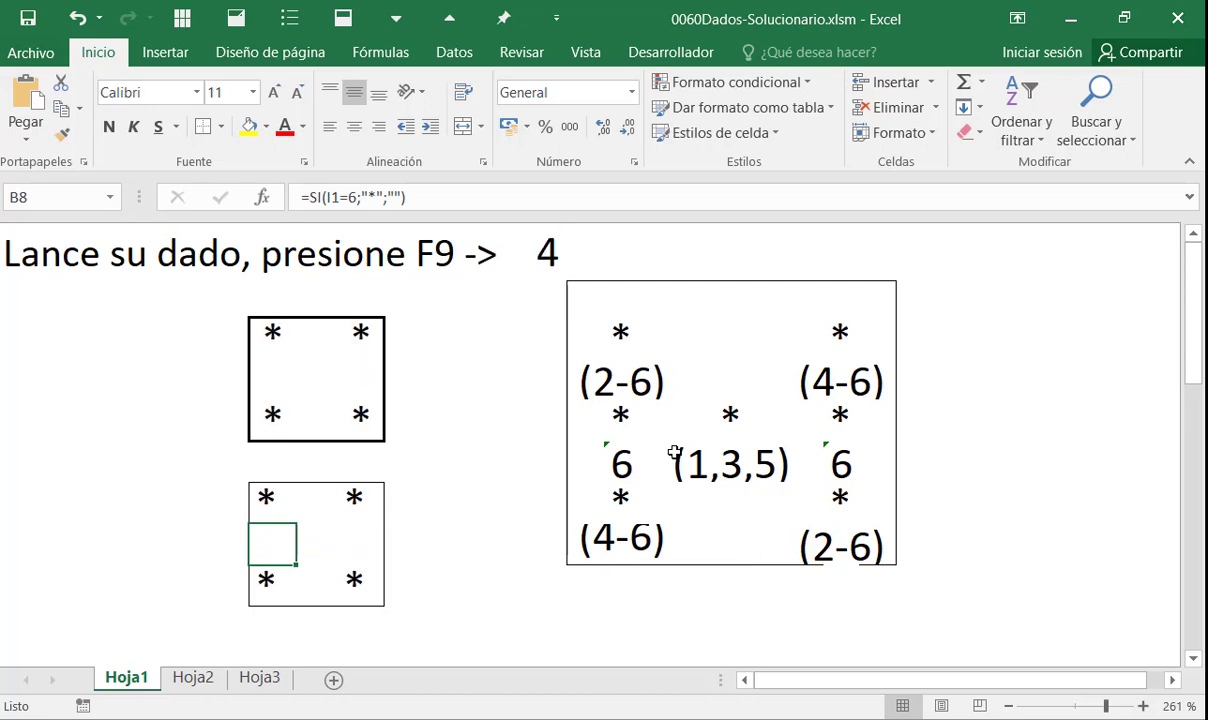
key("F9")
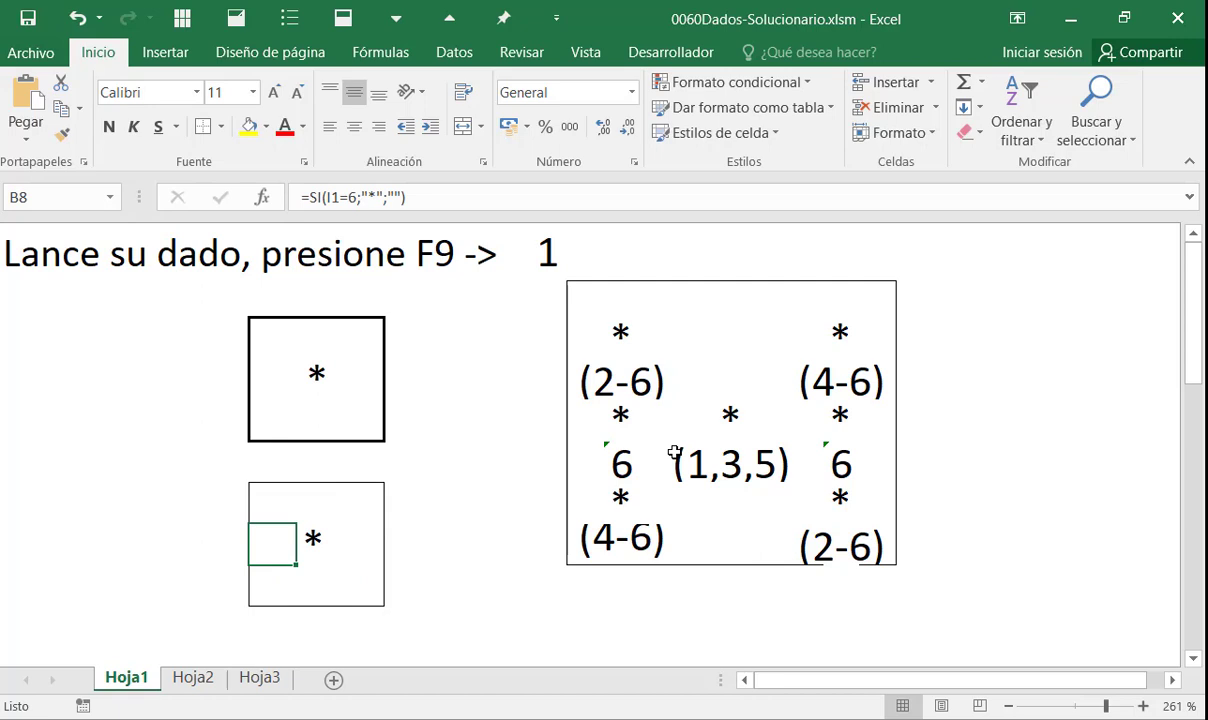
key("F9")
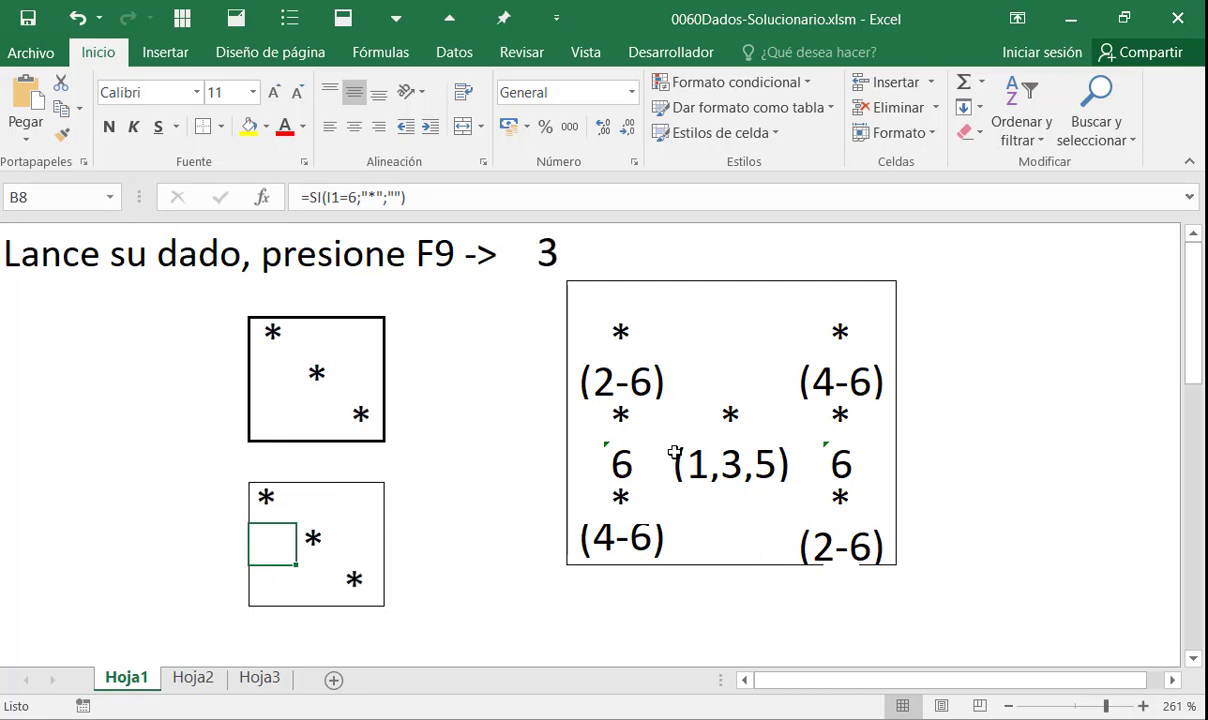
key("F9")
key("F9")
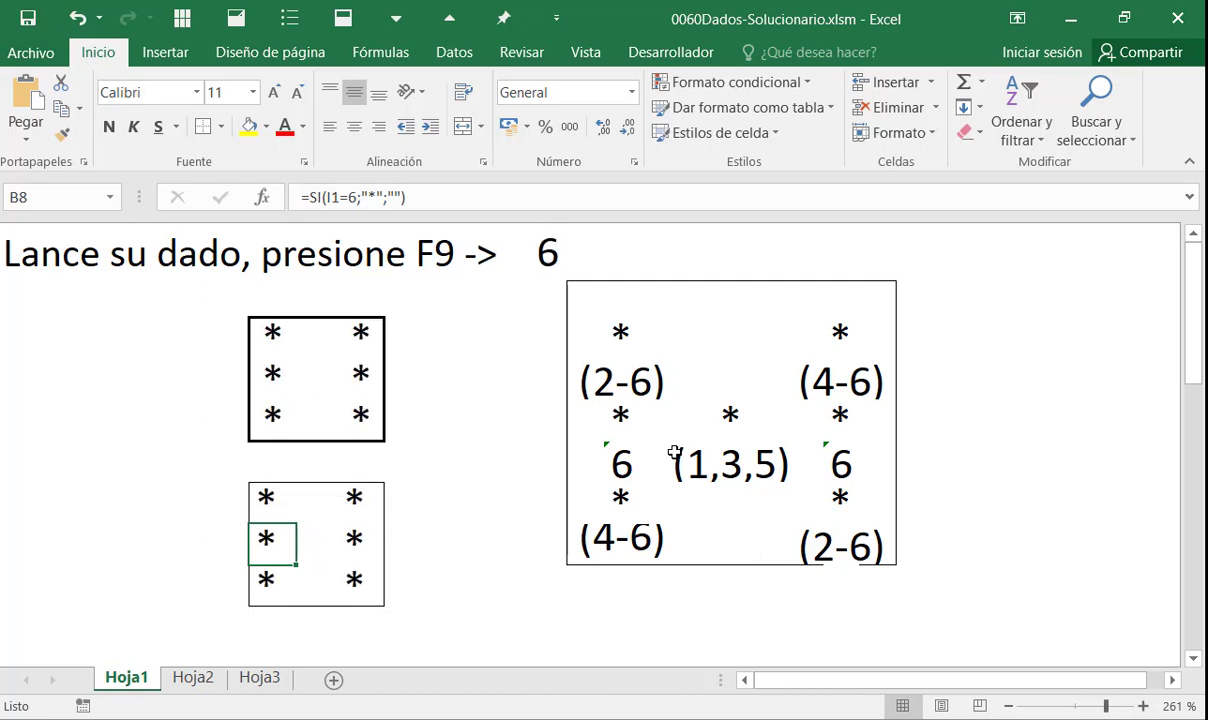
scroll(675, 452, "down", 3)
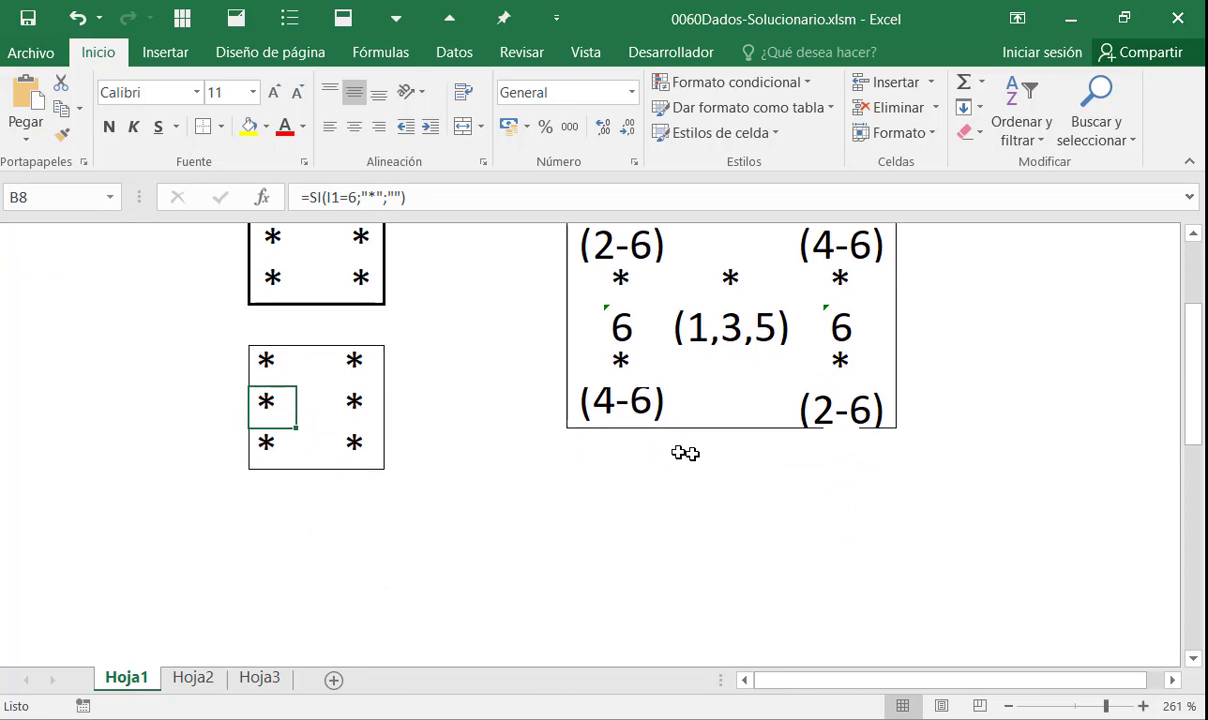
left_click(578, 277)
scroll(578, 277, "up", 2)
scroll(578, 277, "down", 1)
key("Up")
key("Up")
key("Up")
key("Up")
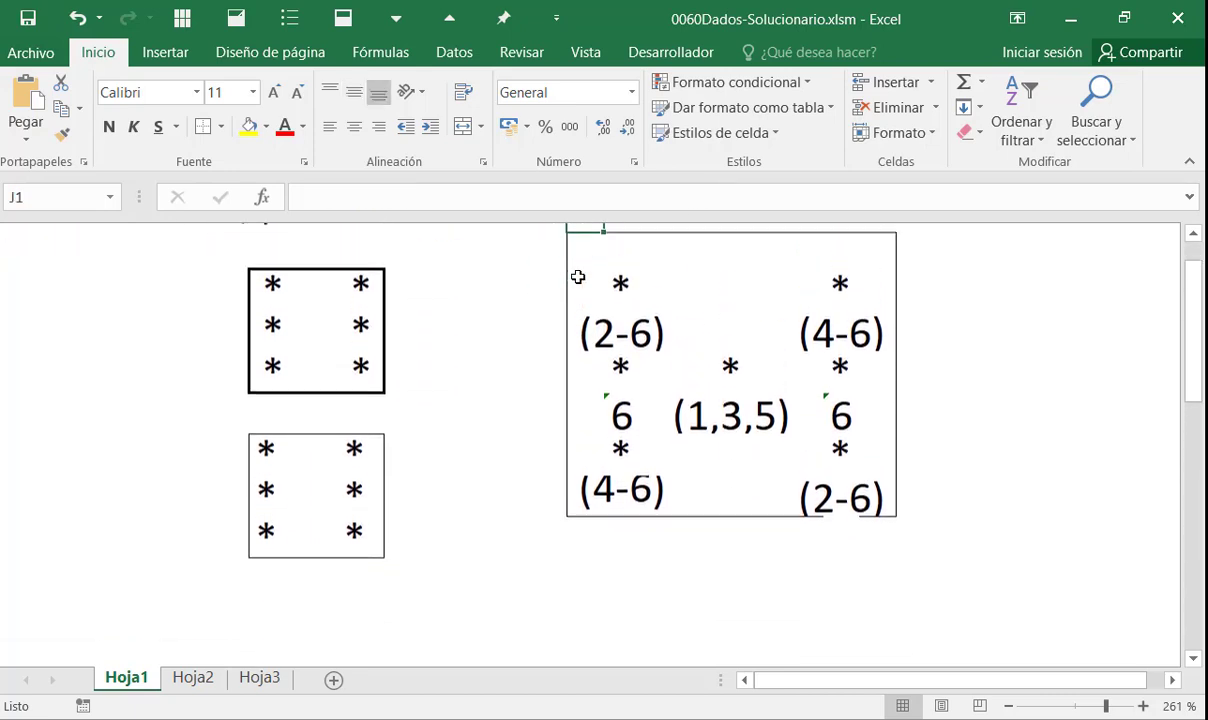
Step: Compare the original die's top-left formula in B3 with the roll formula in I1 and the new die's B7 formula
left_click(500, 305)
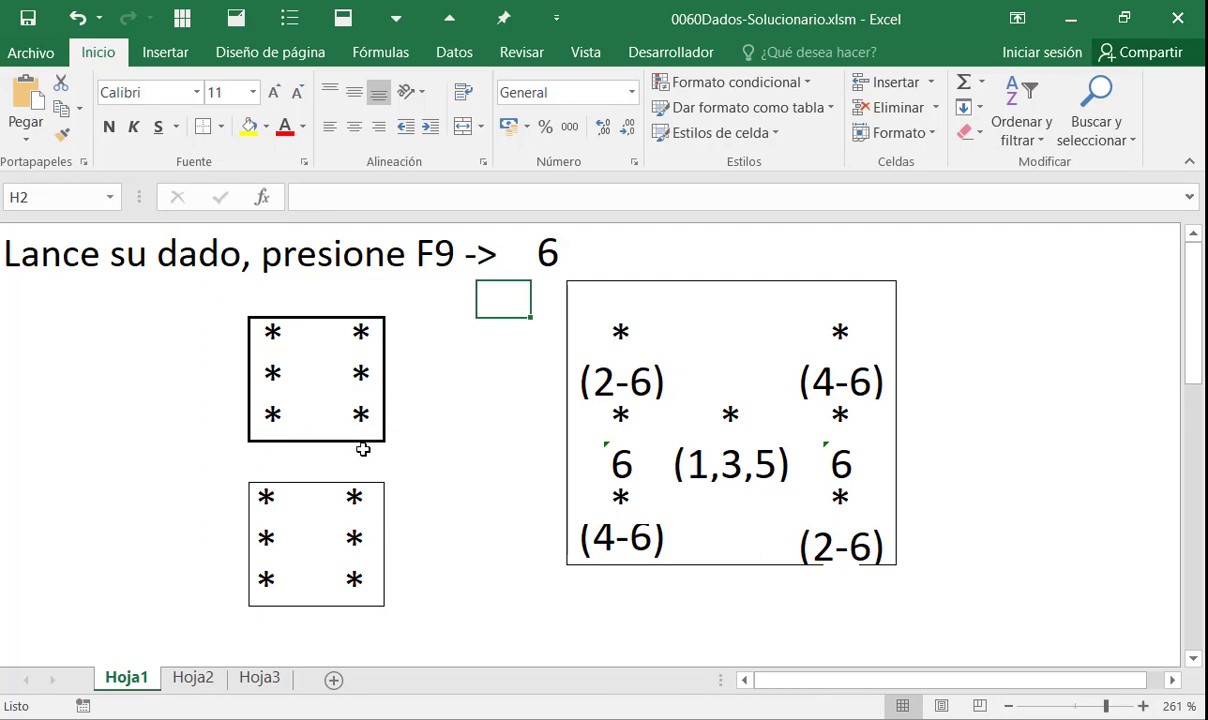
left_click(253, 320)
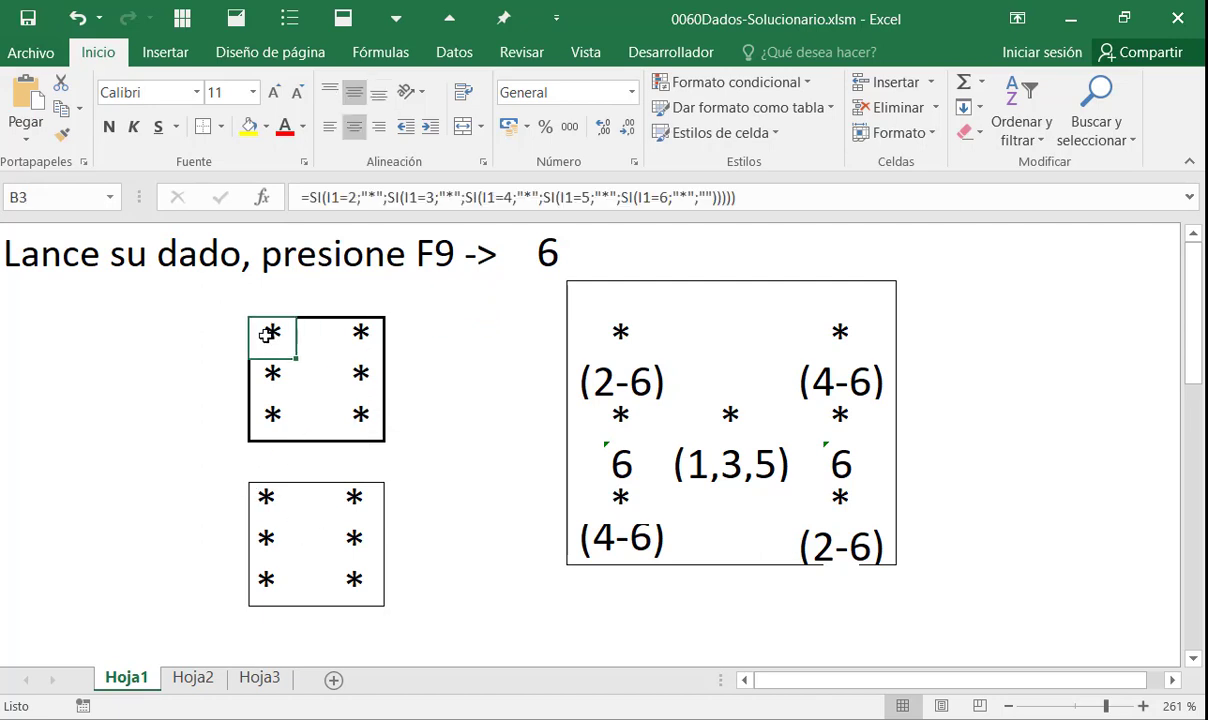
left_click(533, 258)
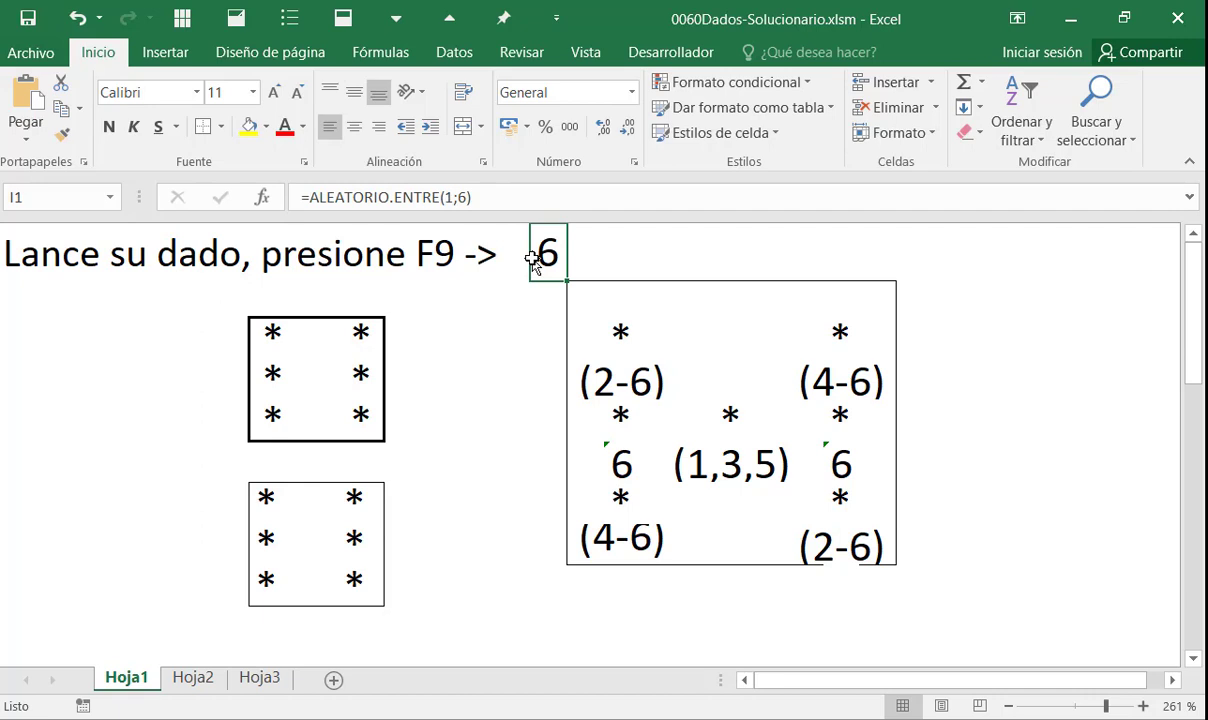
left_click(262, 509)
left_click(527, 347)
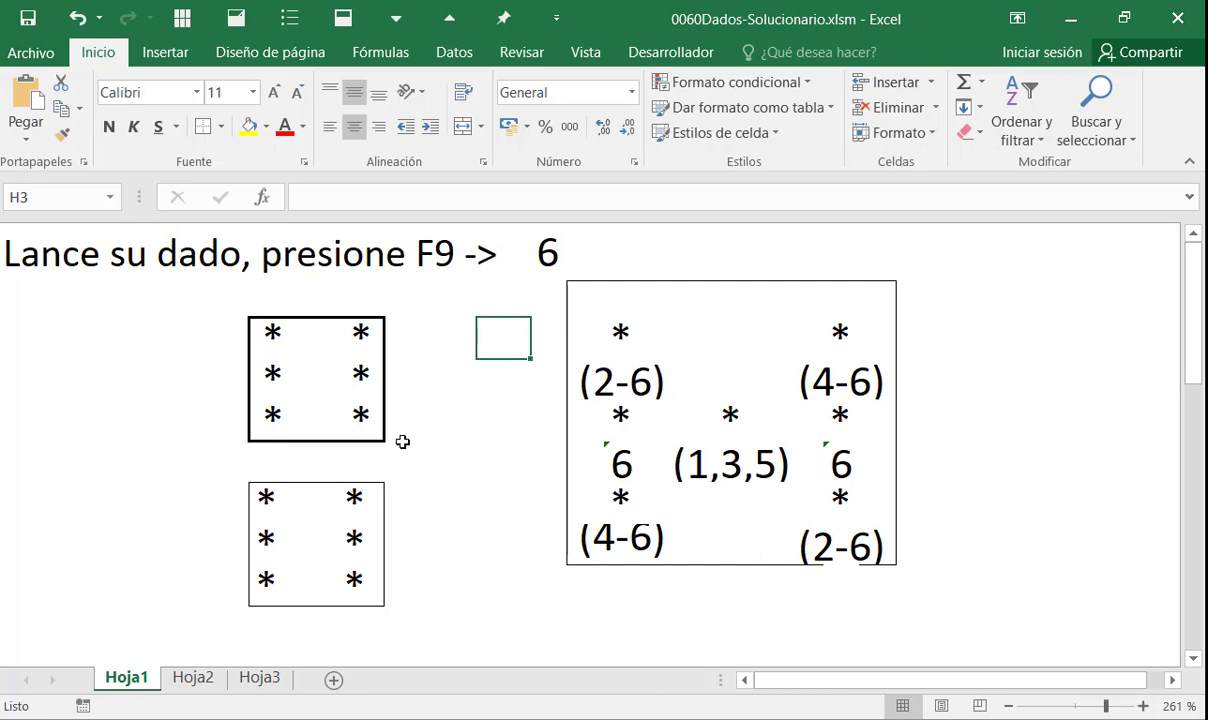
Step: On Hoja2, inspect the ¿2 dados? label and the formula in H6, and set the choice in B1 to SI
left_click(193, 678)
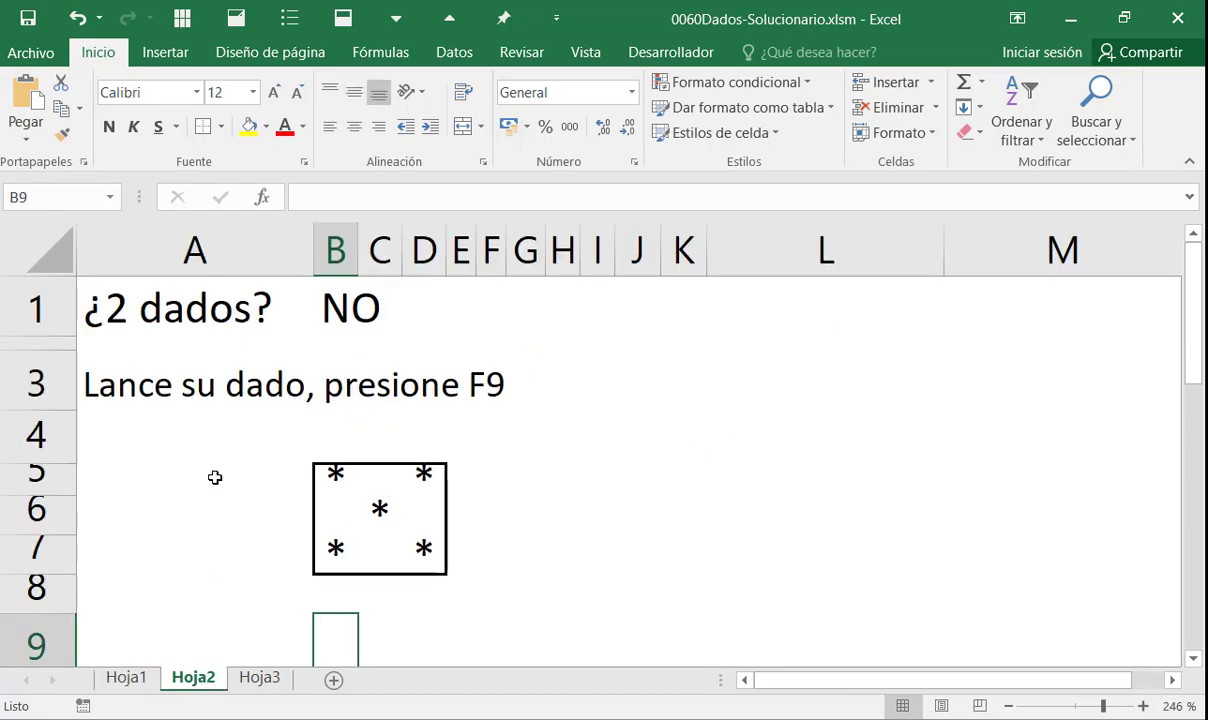
left_click(210, 314)
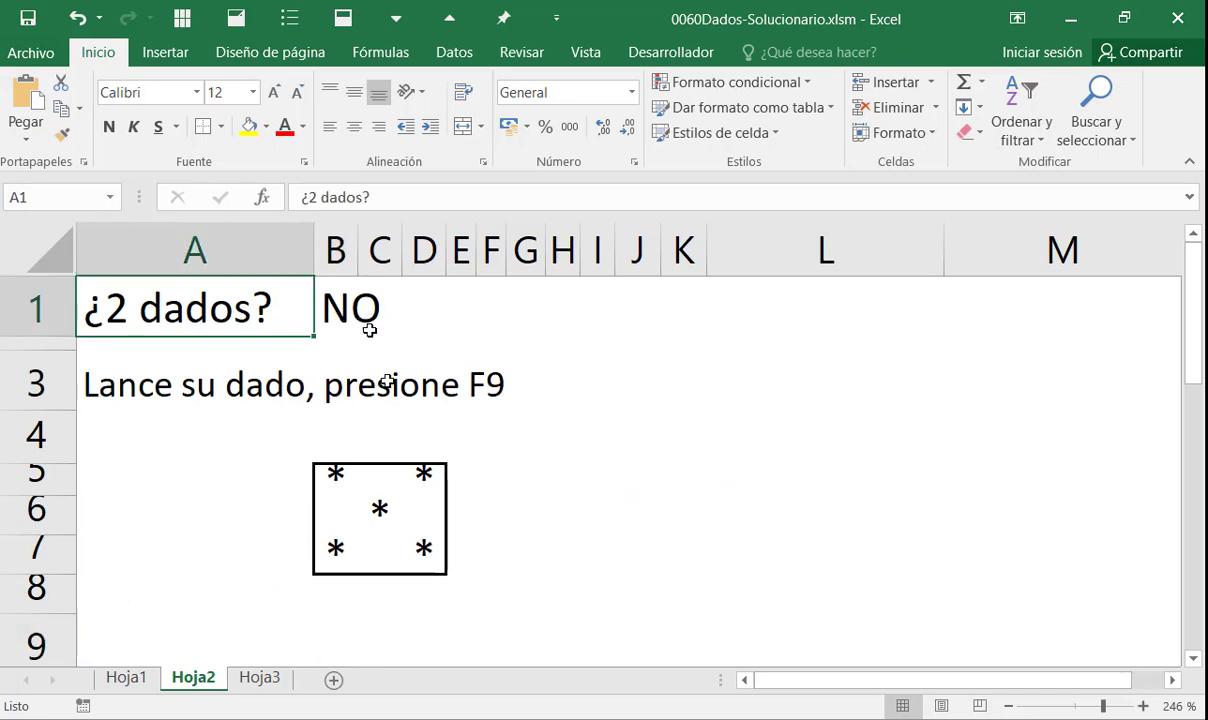
left_click(558, 505)
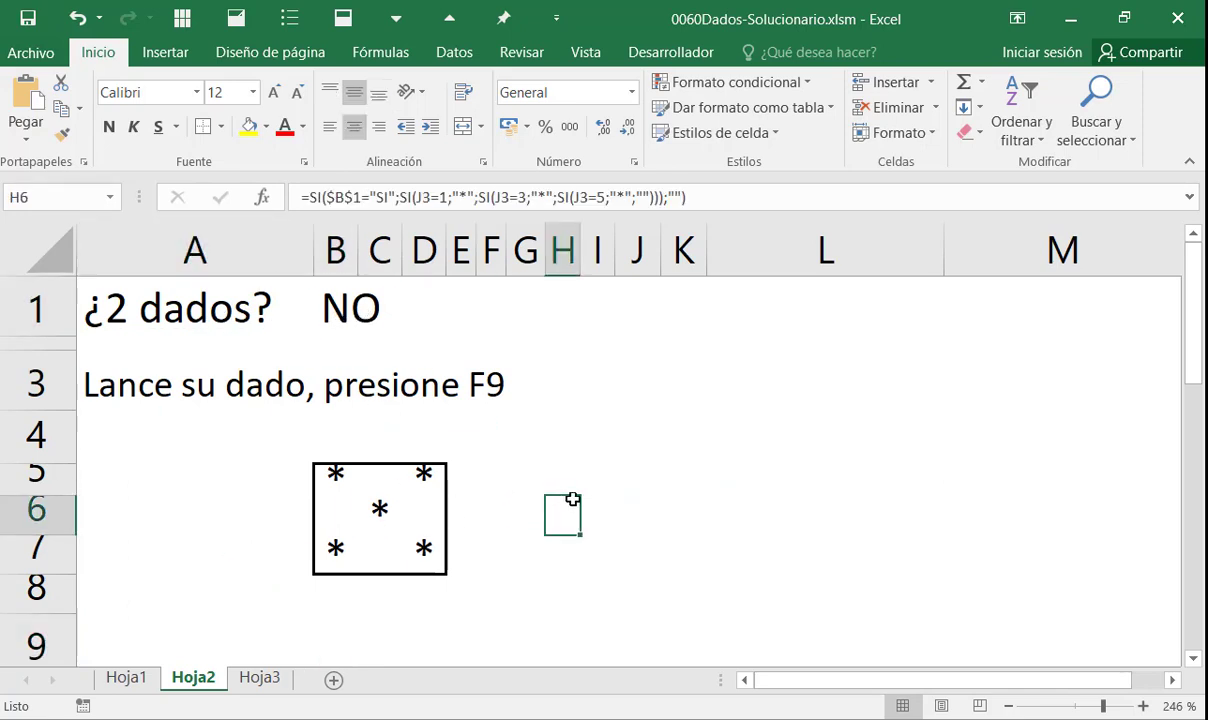
left_click(340, 300)
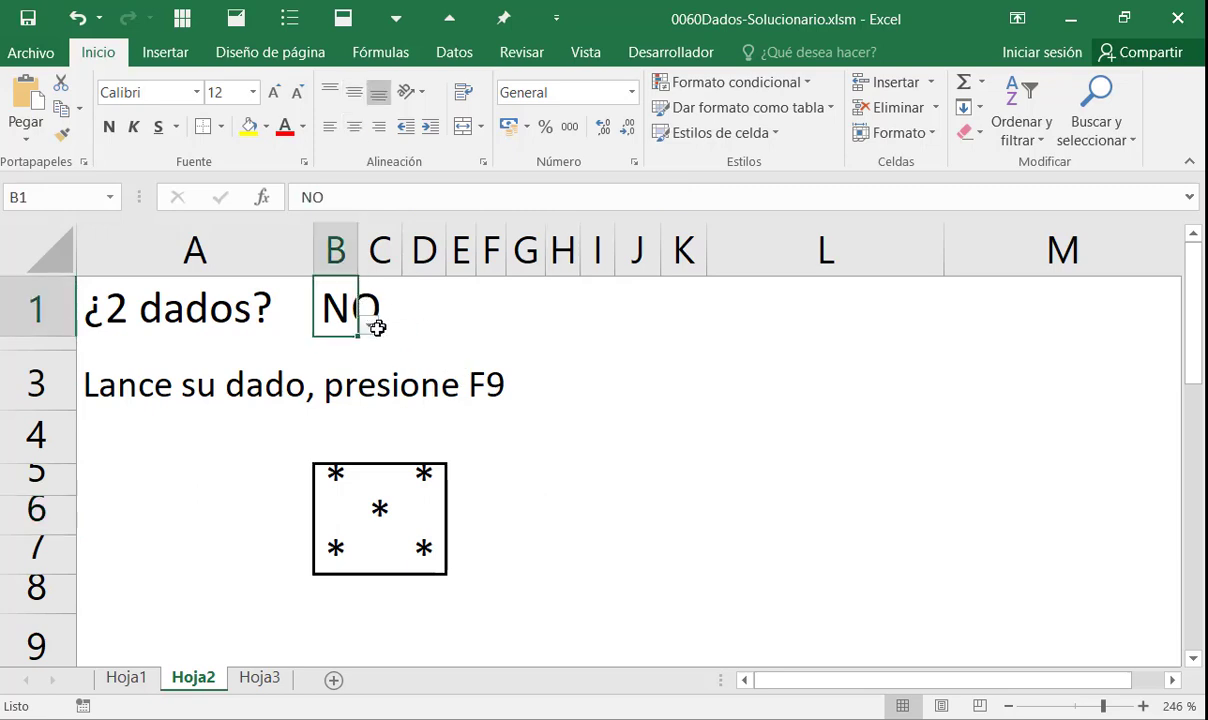
left_click(369, 326)
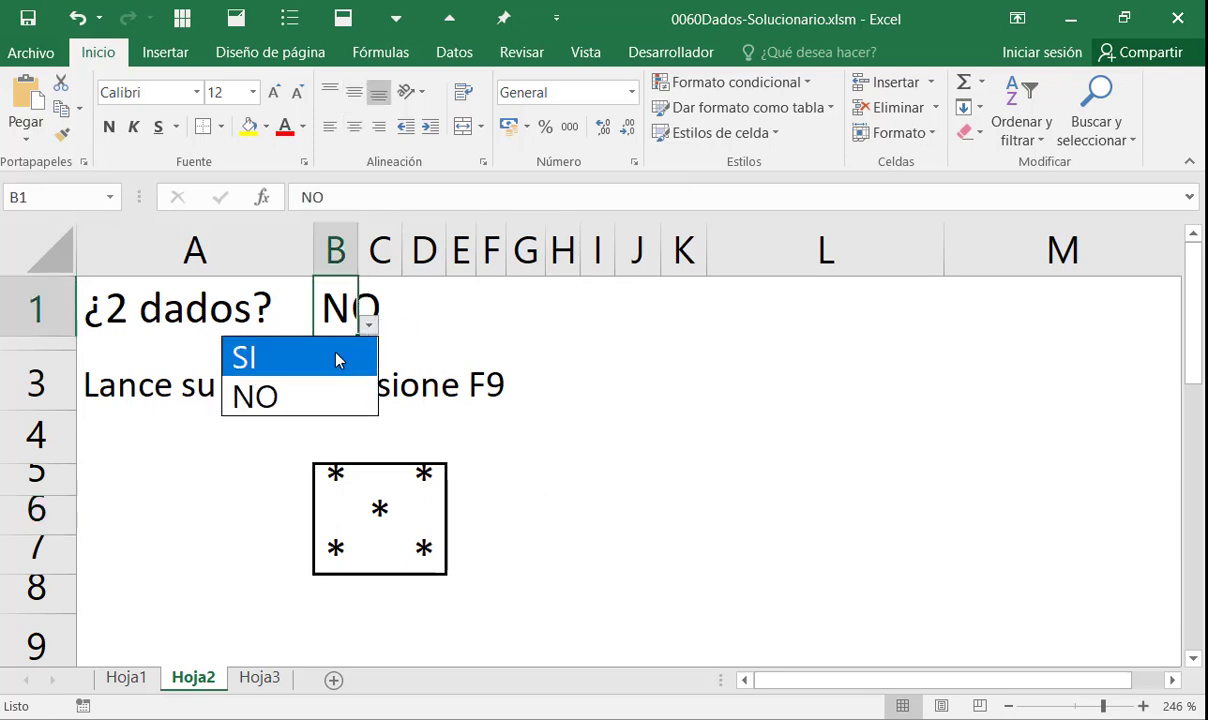
left_click(337, 356)
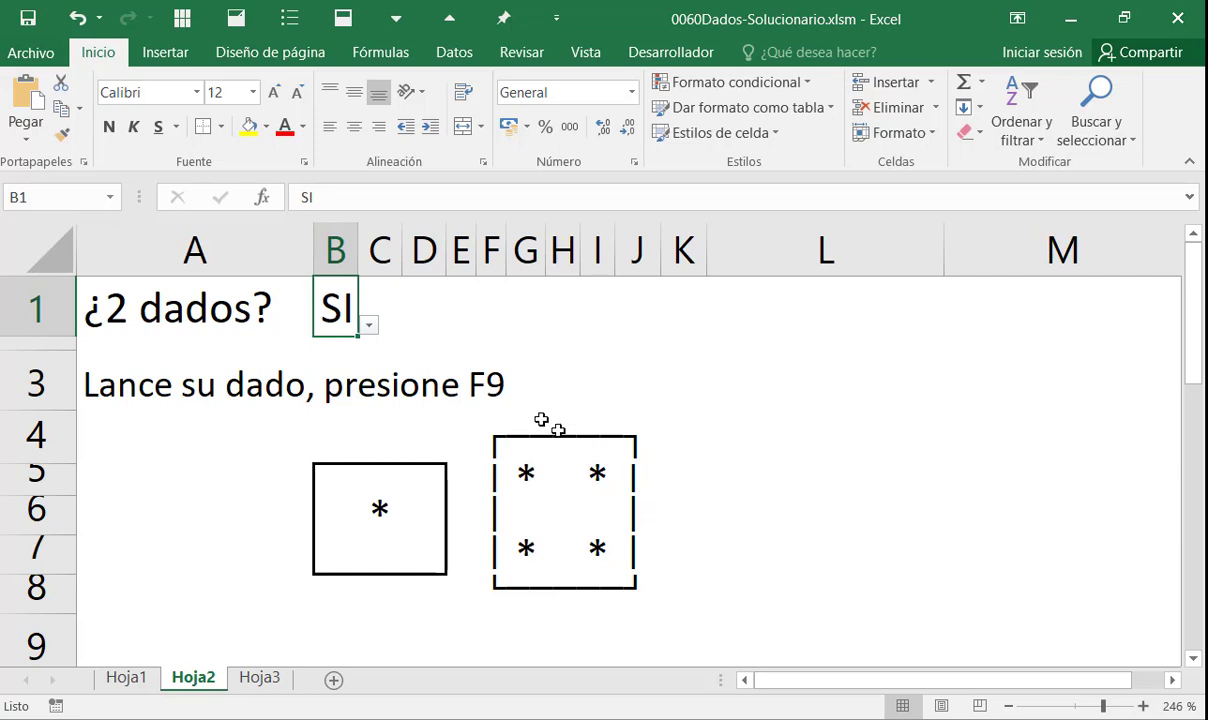
Step: Switch the ¿2 dados? choice in B1 to NO and back to SI to test the second die's display
left_click(369, 327)
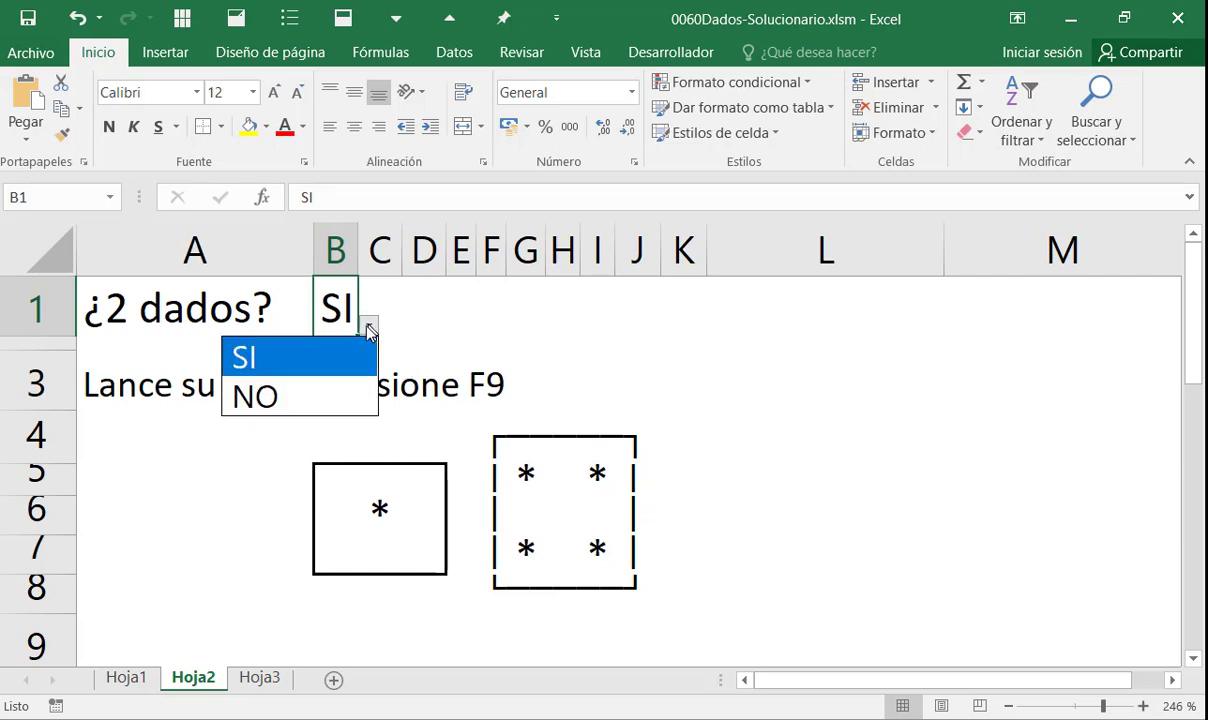
left_click(318, 393)
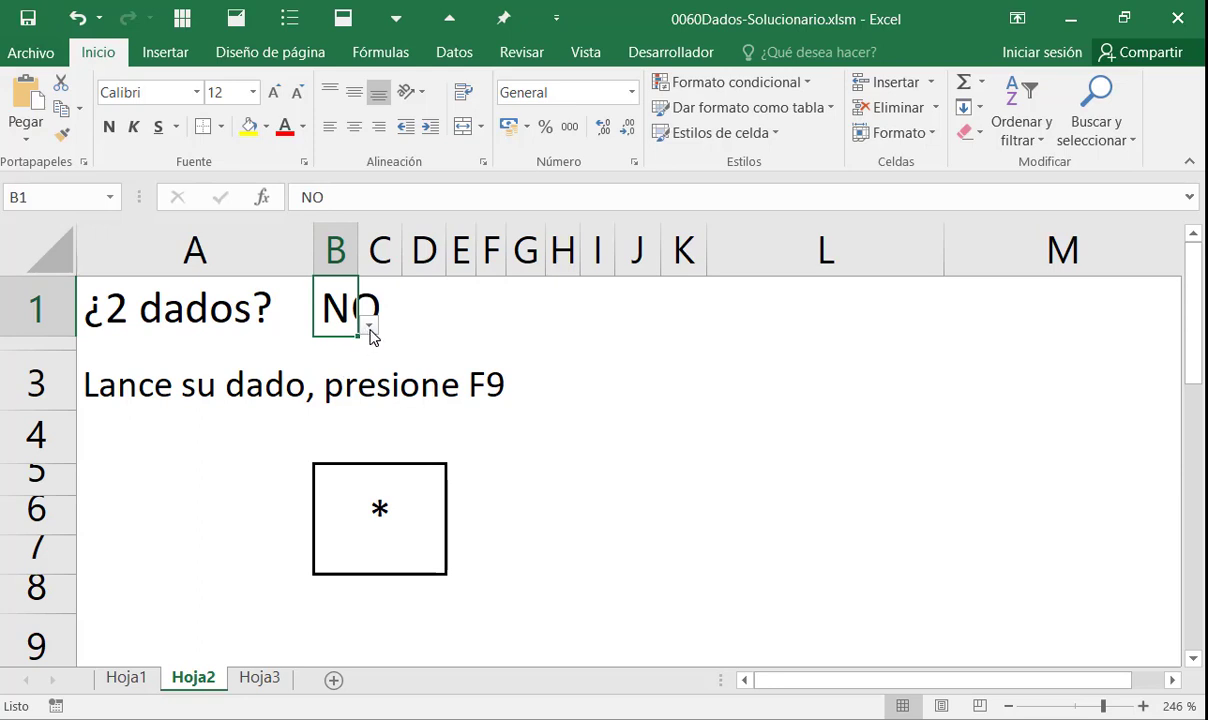
left_click(369, 327)
left_click(344, 369)
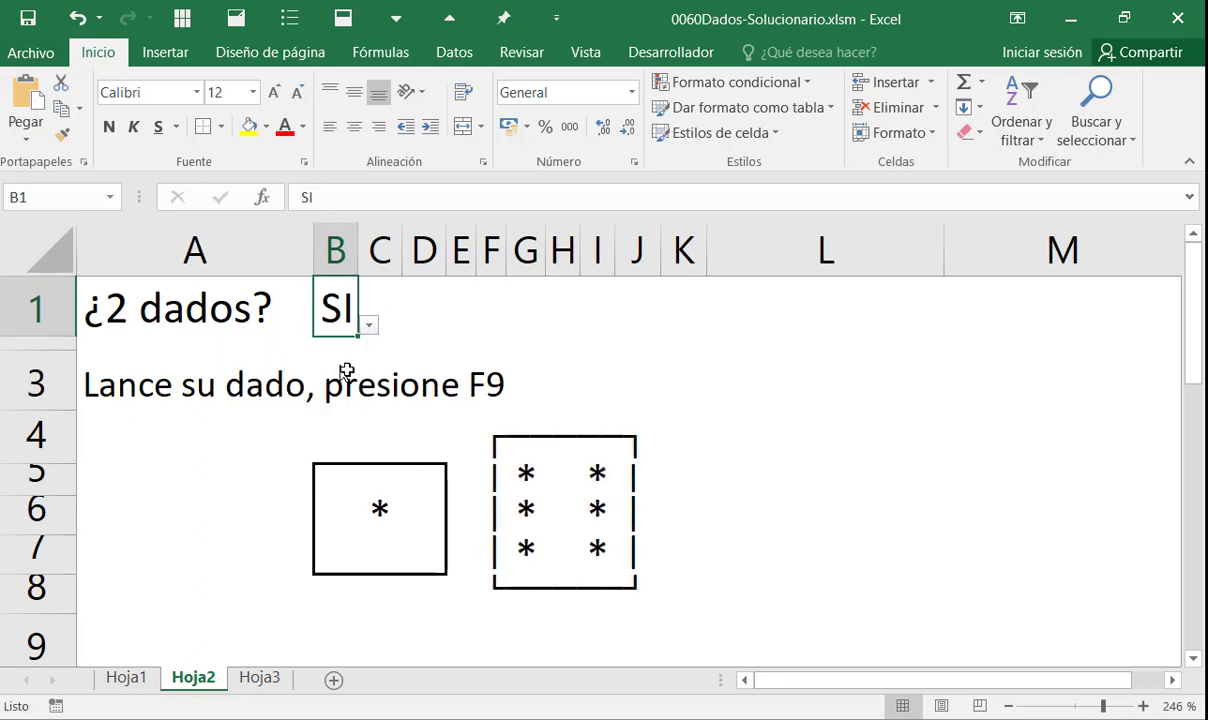
Step: Recalculate Hoja2 repeatedly to roll both dice and check their dot patterns
left_click(679, 420)
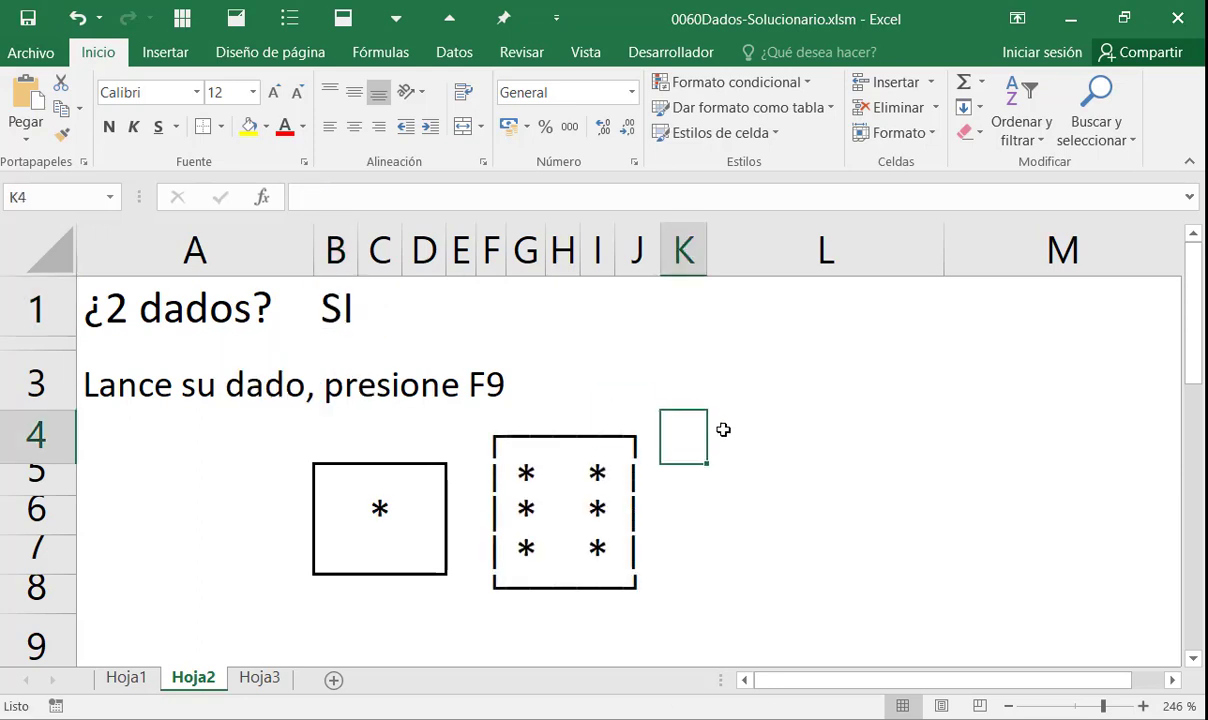
key("F9")
key("F9")
key("F9")
key("F9")
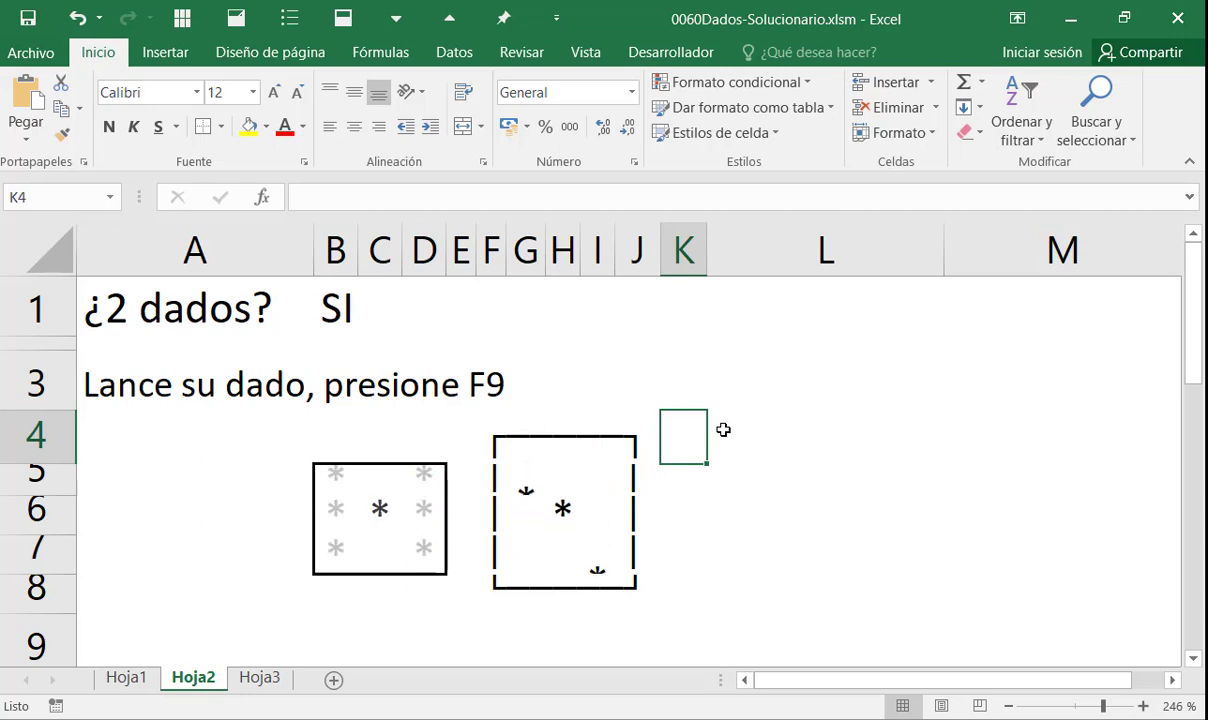
key("F9")
key("F9")
key("F9")
key("F9")
key("F9")
key("F9")
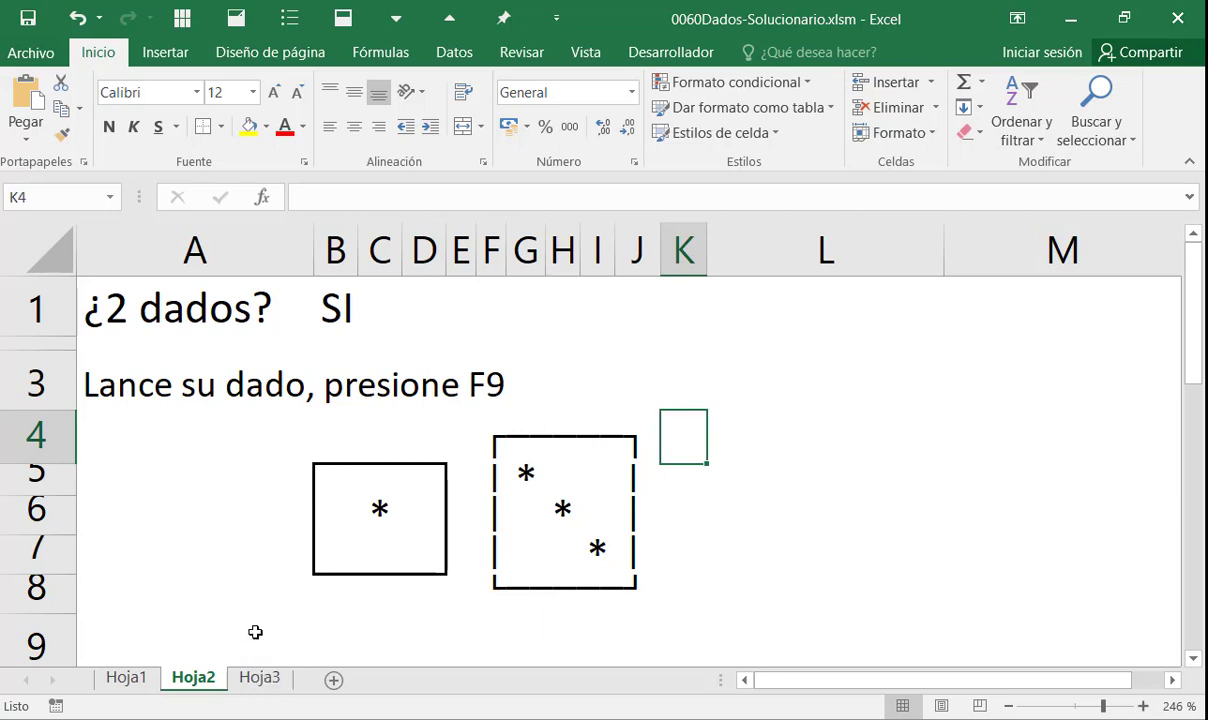
Step: On Hoja3, roll the two graphical dice twice with Lanze los dados
left_click(258, 680)
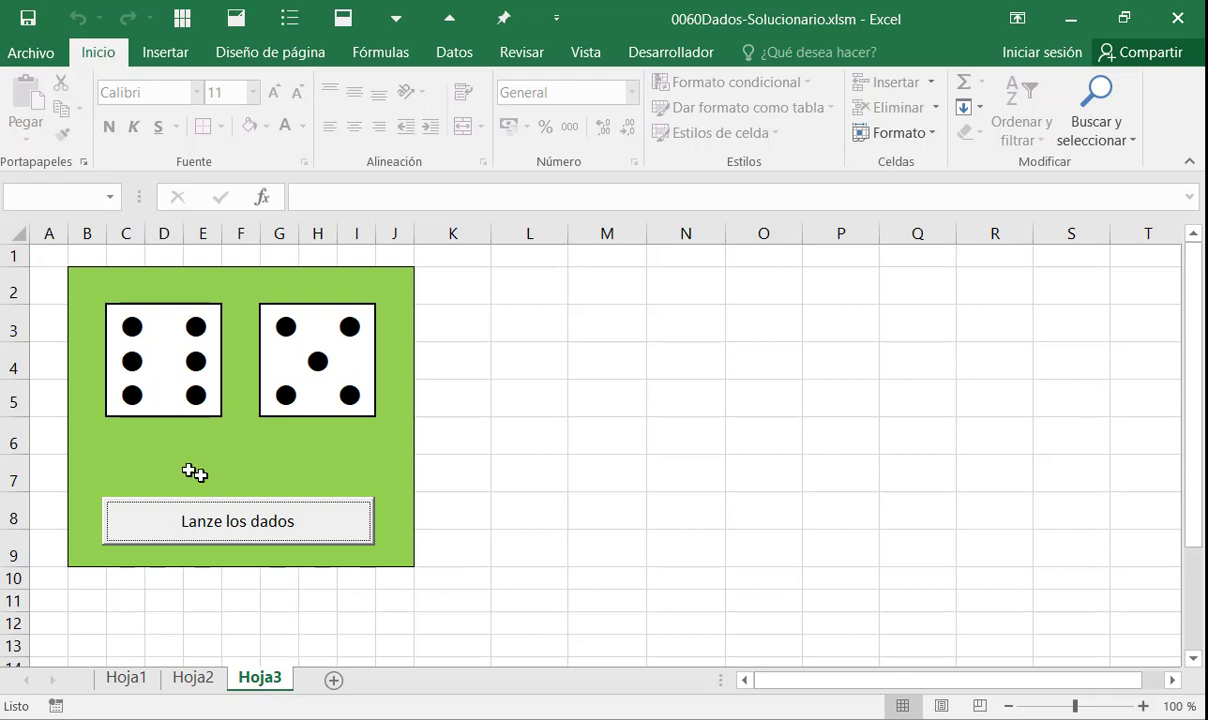
left_click(252, 532)
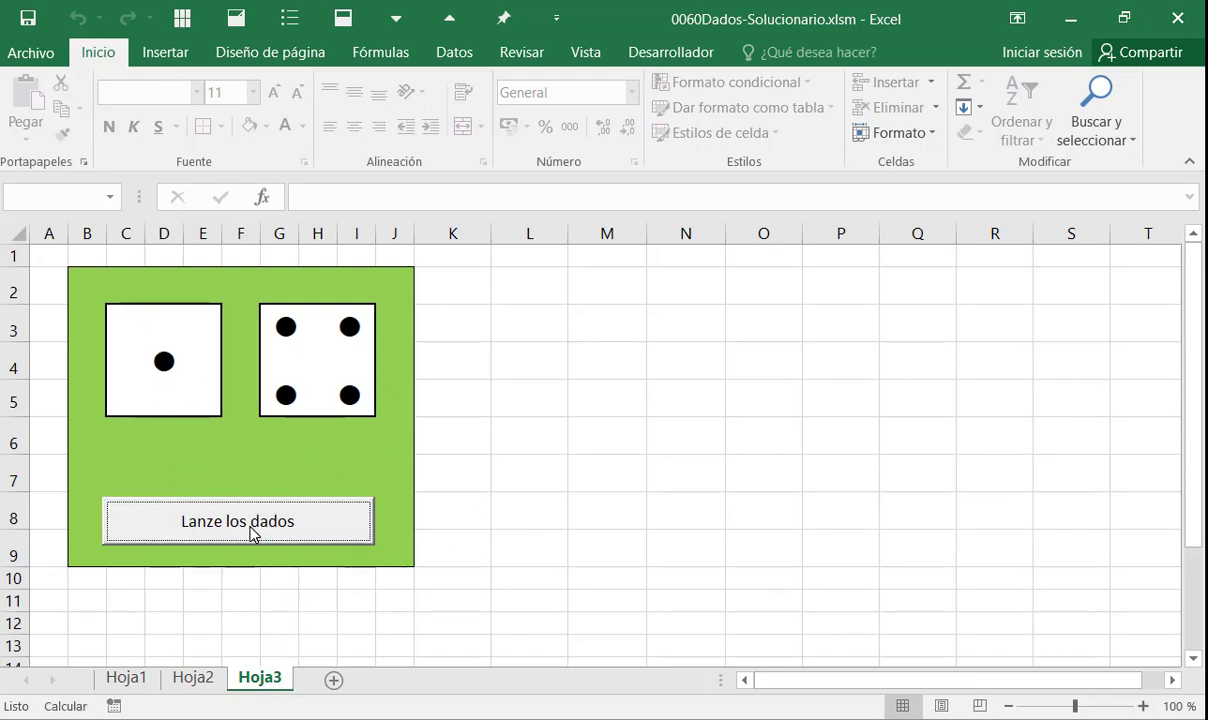
left_click(252, 532)
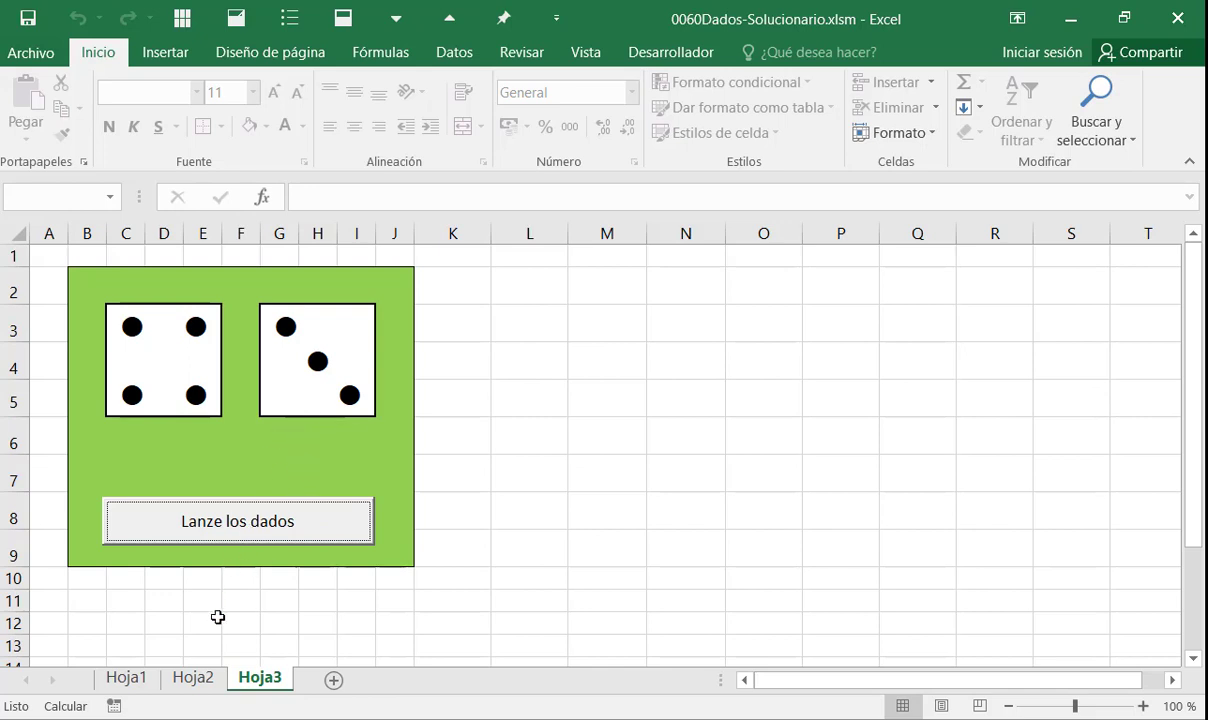
Step: Return to Hoja1 and select an empty cell in row 6 to review the two dice
left_click(128, 677)
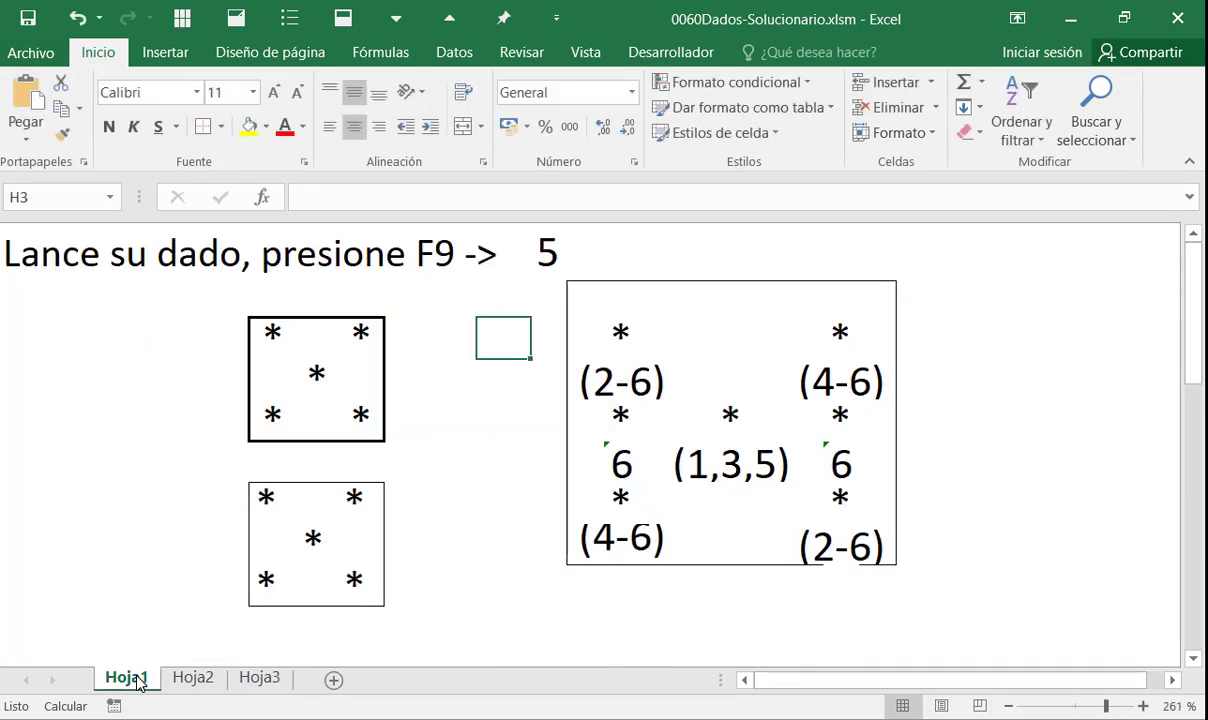
left_click(214, 460)
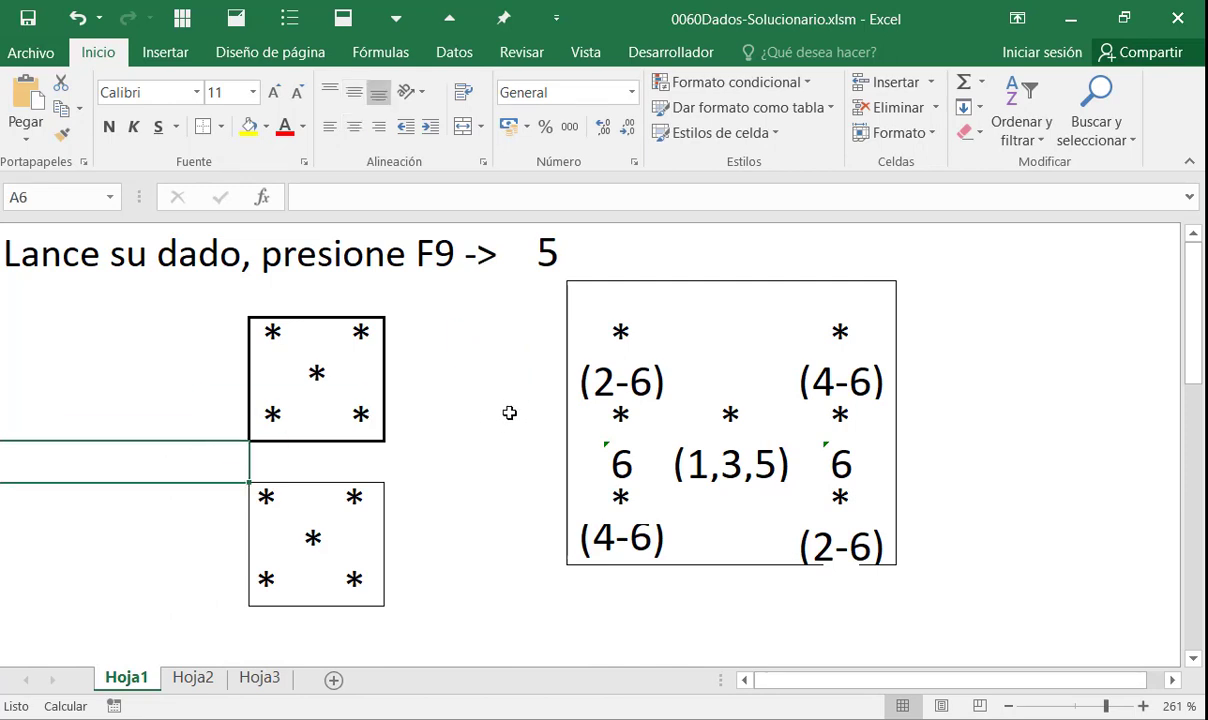
left_click(491, 447)
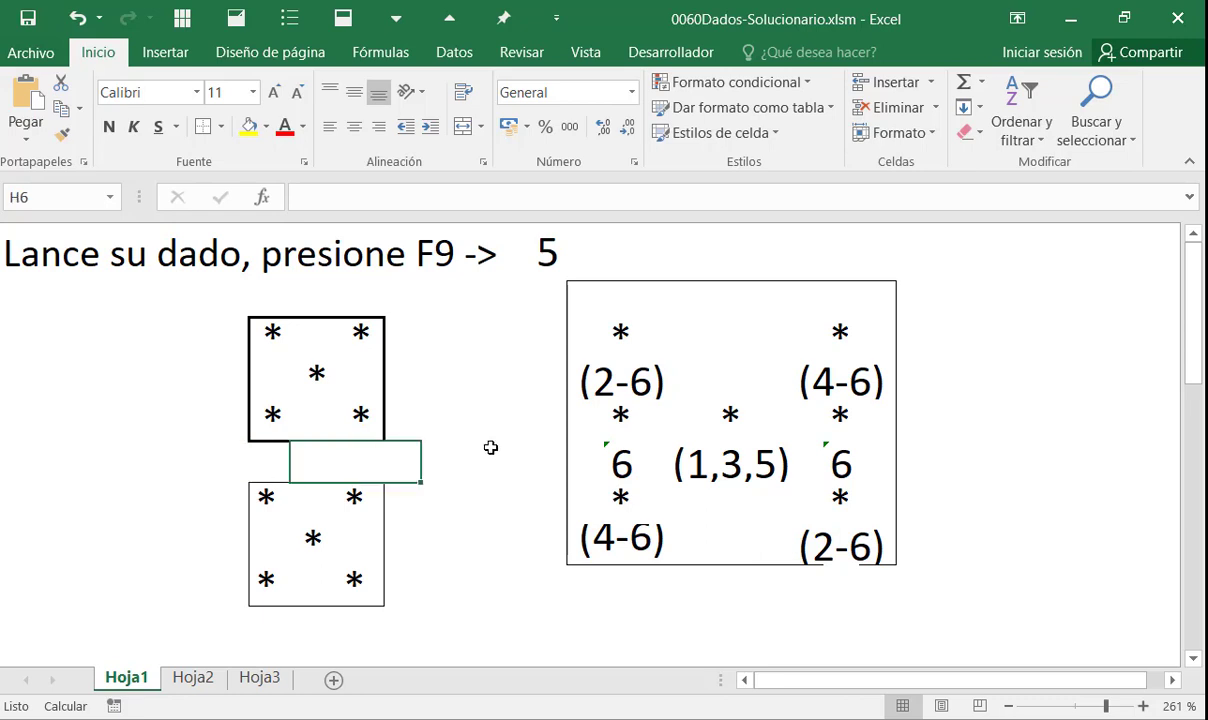